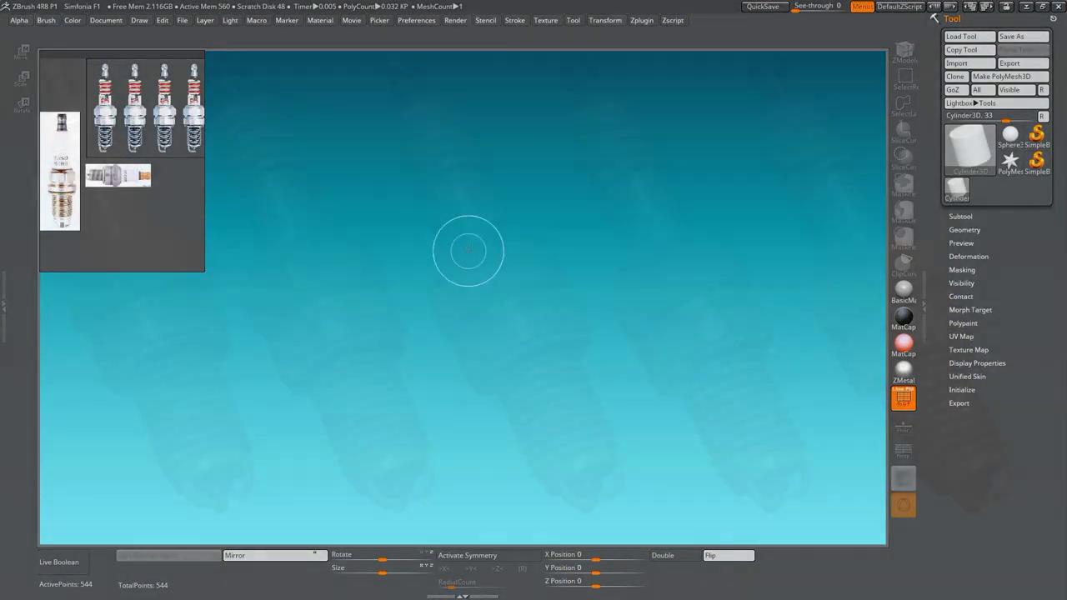
- Draw a Cylinder3D, set Initialize HDivide to 48, and convert it to a PolyMesh3D
drag(467, 250, 464, 474)
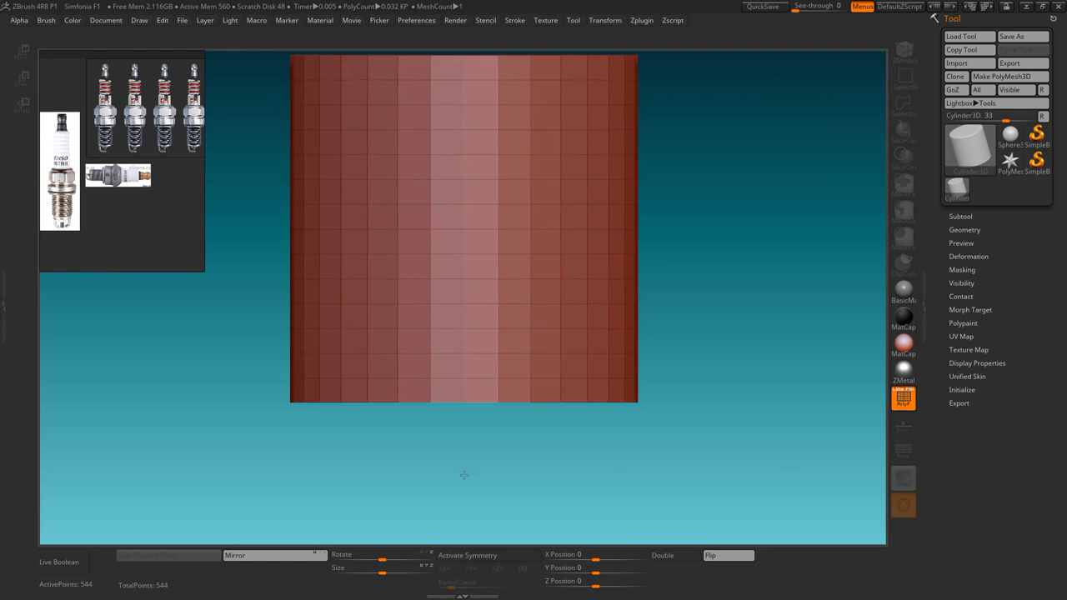
key(space)
key(t)
click(960, 401)
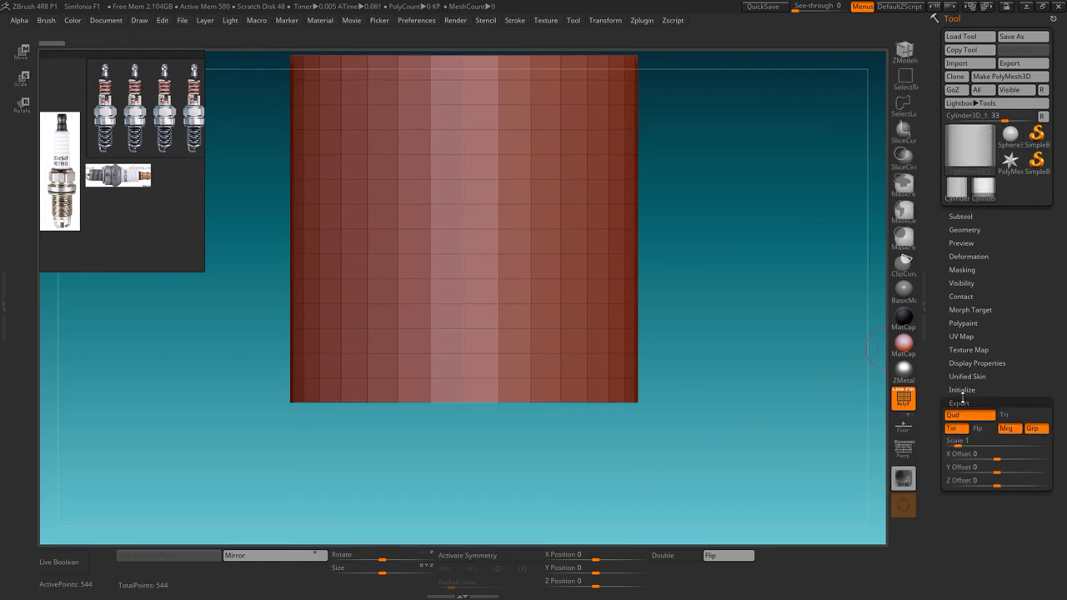
click(963, 390)
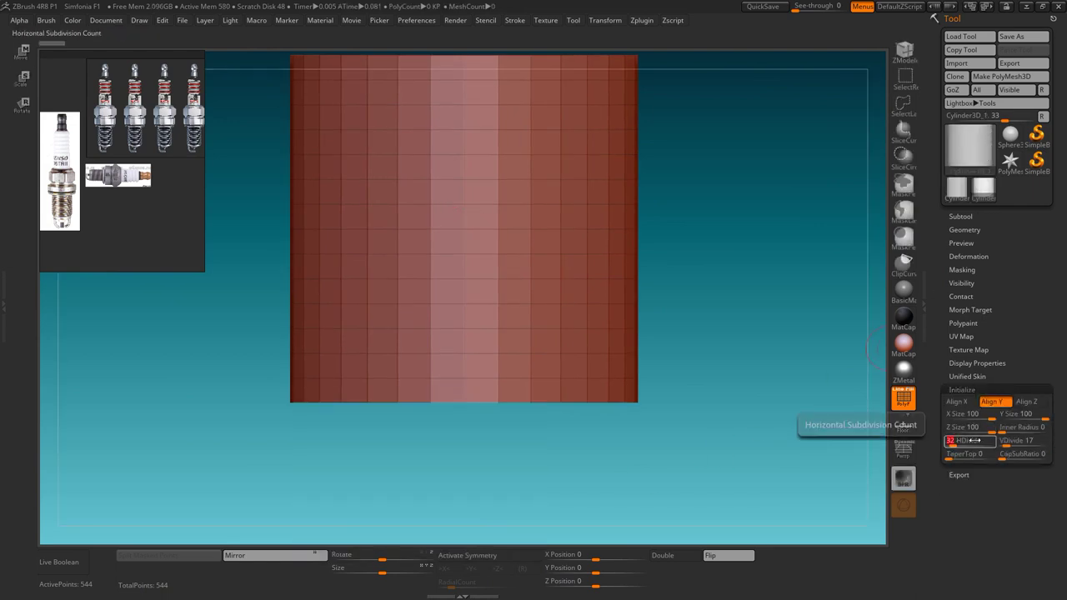
key(Return)
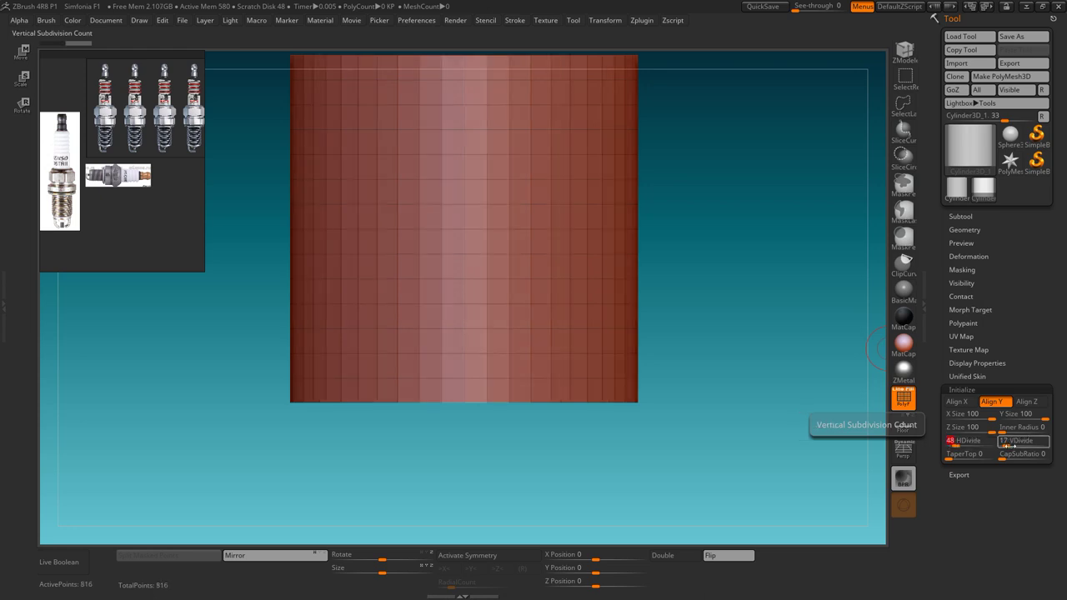
text(3)
click(1001, 76)
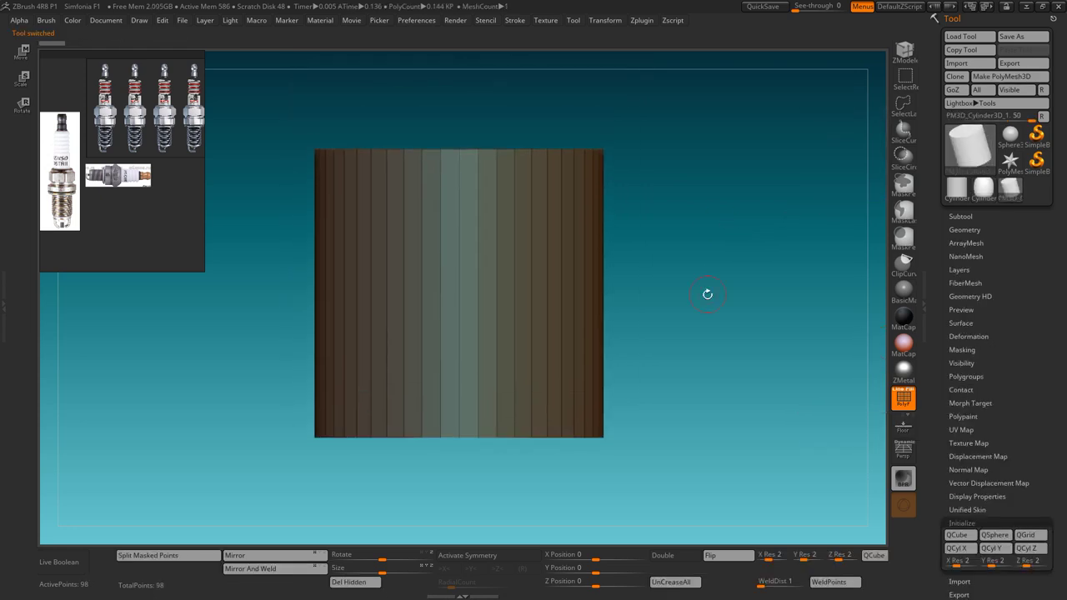
- Isolate the cylinder's top cap and delete the hidden geometry
ctrl+alt+shift+drag(640, 518, 647, 452)
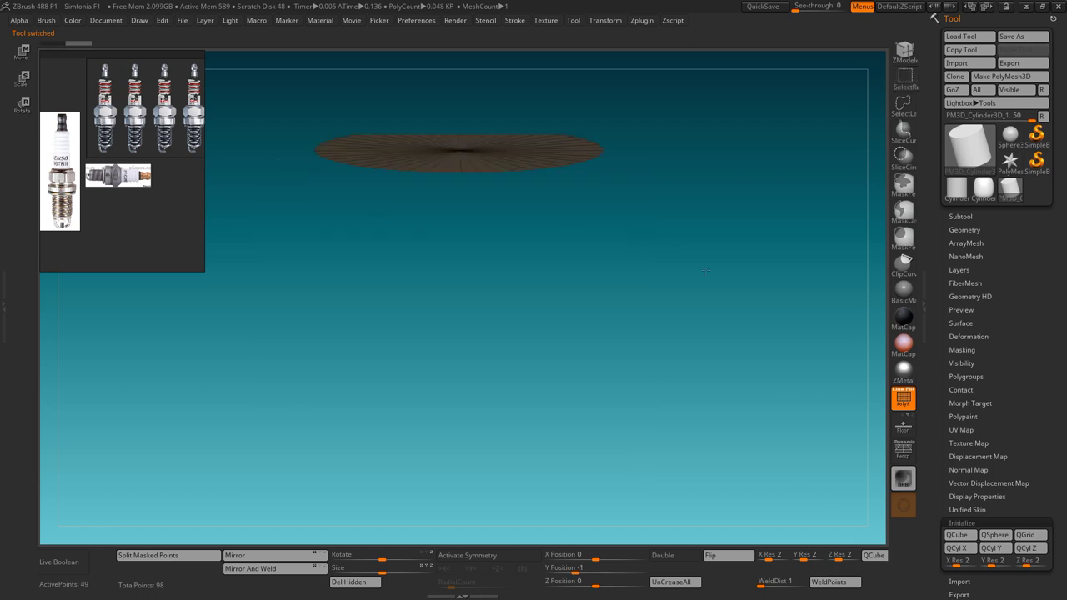
shift+drag(583, 500, 461, 538)
click(354, 582)
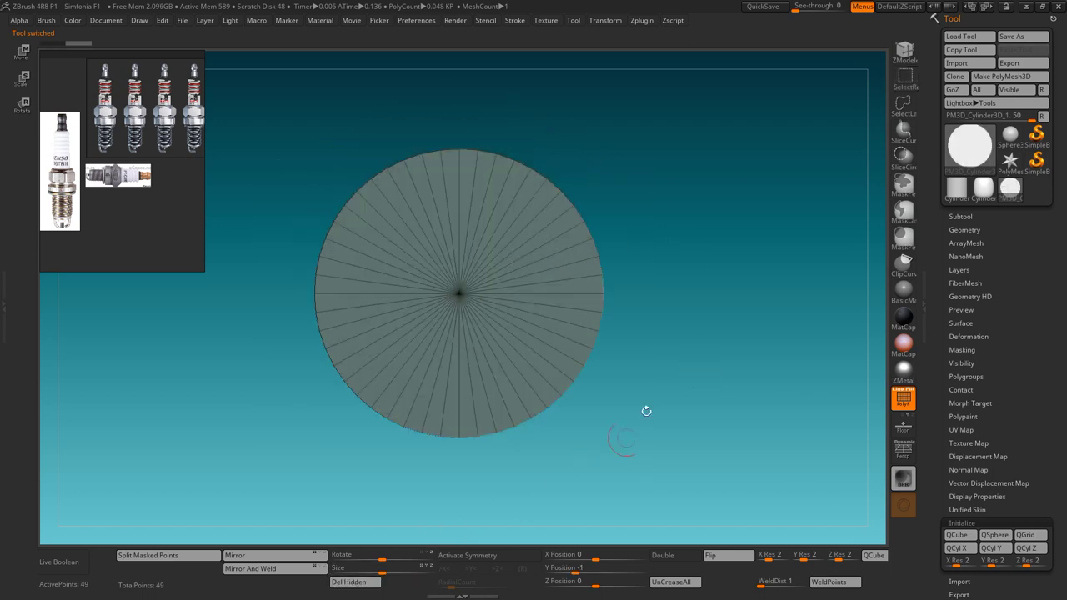
- Enable Y radial symmetry with count 6 and clip the disc into a hexagon
click(903, 265)
click(487, 555)
click(470, 568)
click(444, 568)
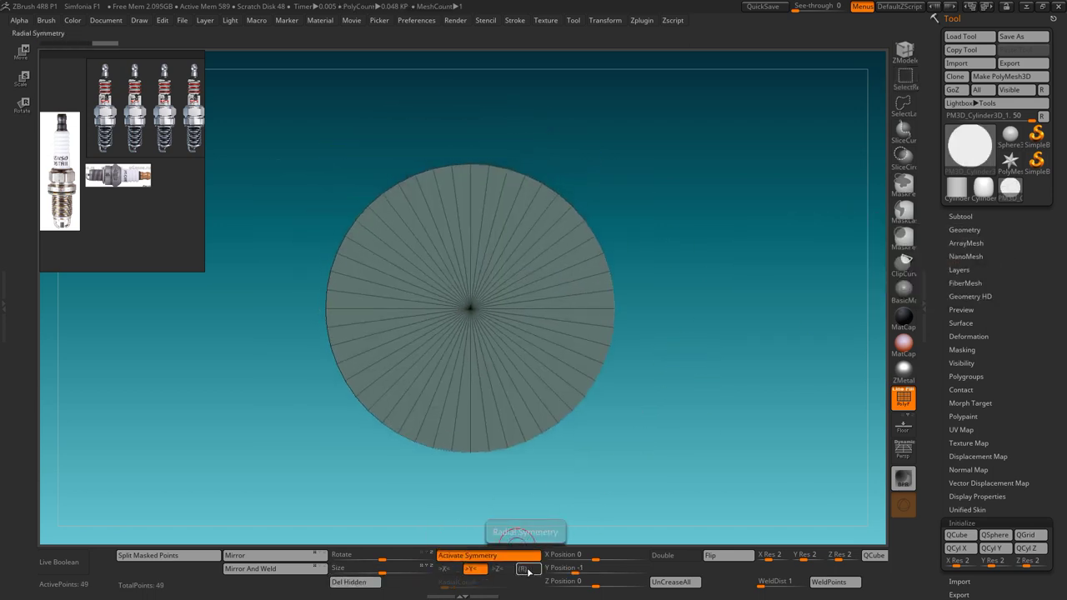
click(525, 570)
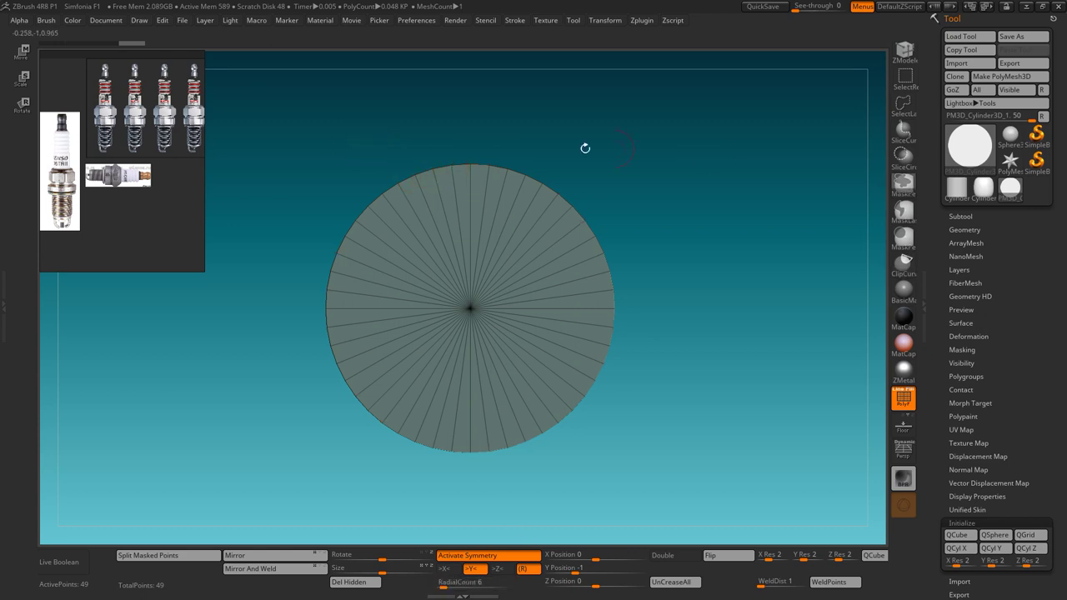
mouse_move(333, 161)
ctrl+shift+mouse_down()
mouse_move(727, 194)
mouse_move(718, 263)
ctrl+shift+mouse_up()
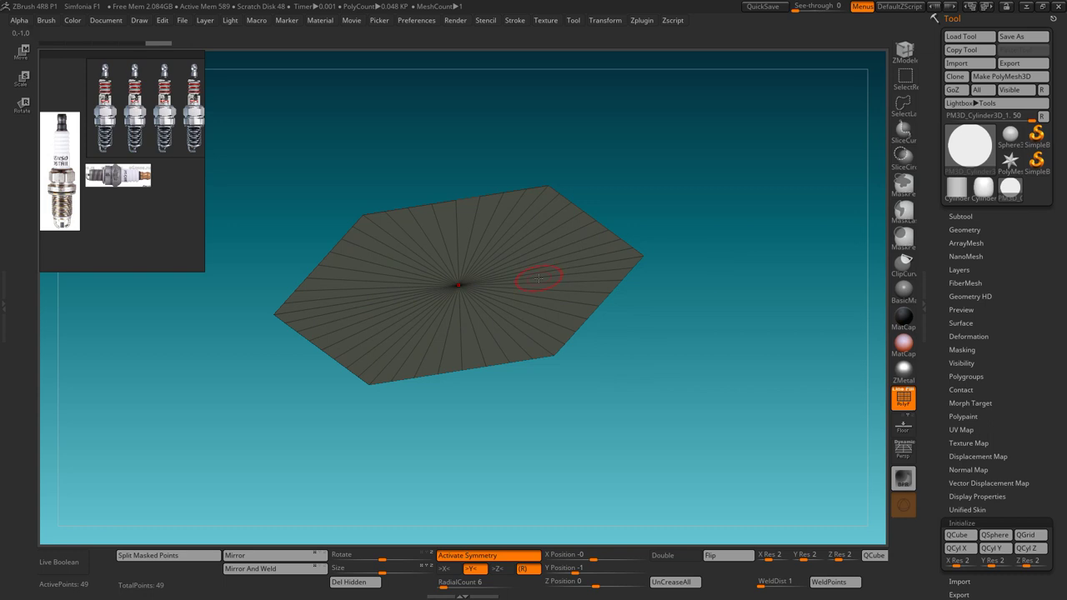
- Turn off symmetry and extrude the hexagon polygroup into a thick prism
key(x)
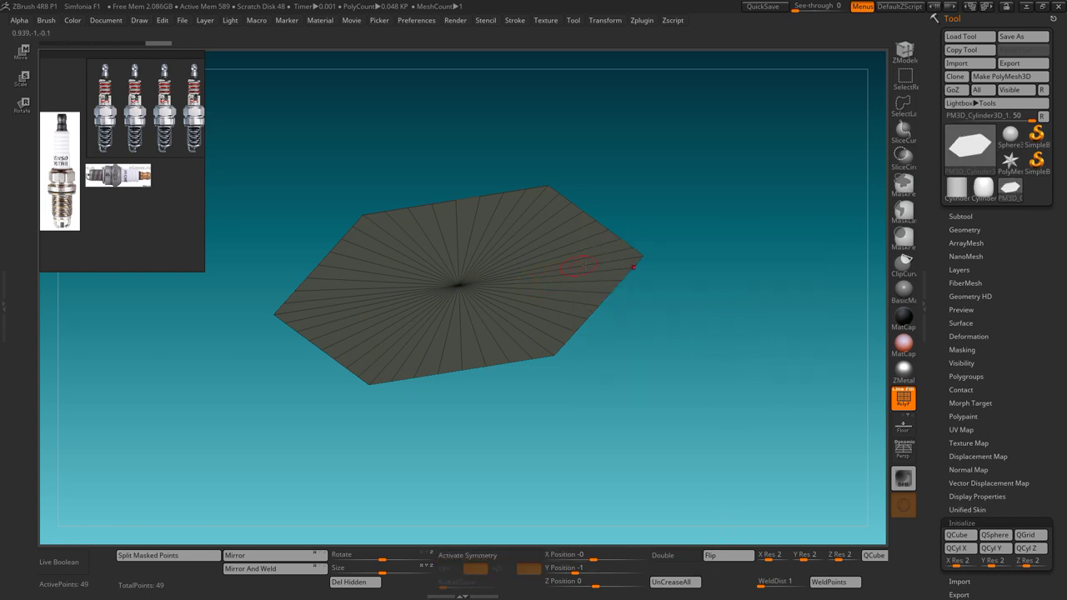
key(space)
click(497, 237)
click(666, 296)
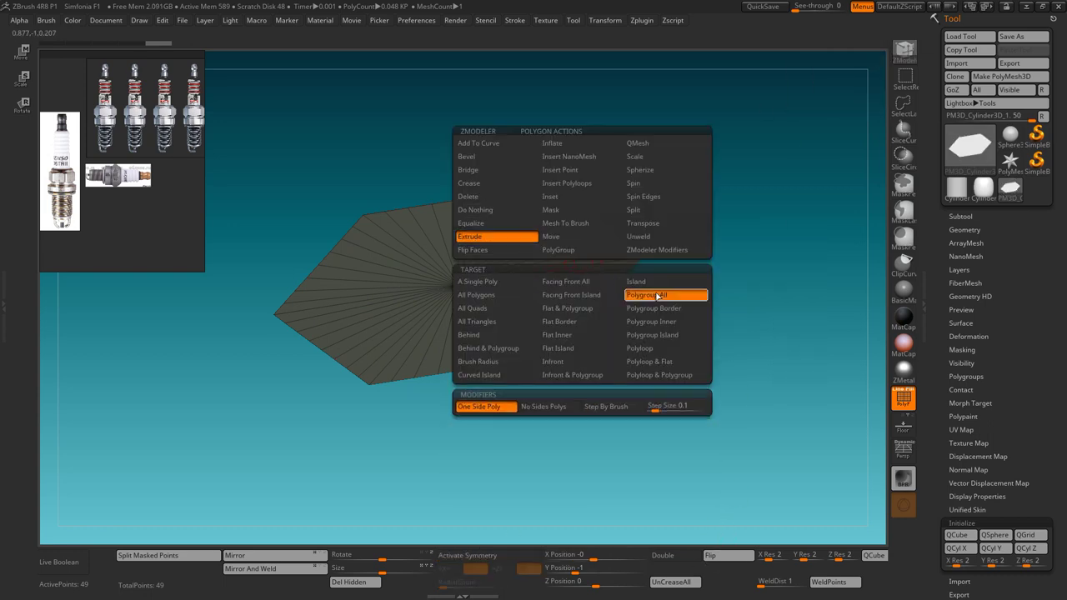
drag(575, 250, 574, 162)
mouse_move(775, 223)
mouse_down()
mouse_move(797, 284)
mouse_move(775, 317)
mouse_up()
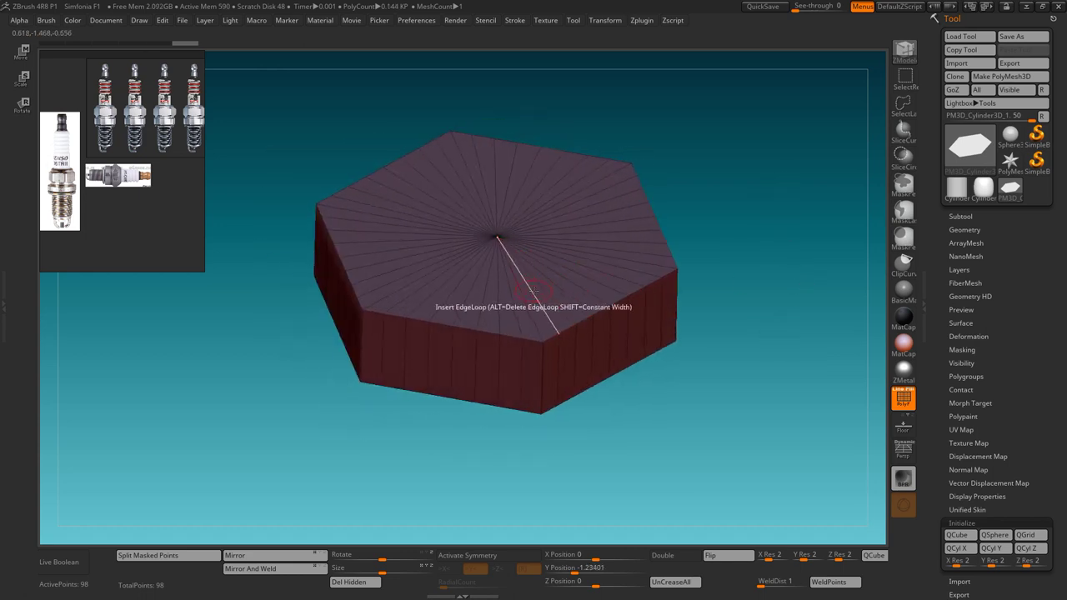
- Delete the prism's top polyloop and turn on Double to show inner walls
key(space)
click(454, 196)
click(600, 356)
click(533, 305)
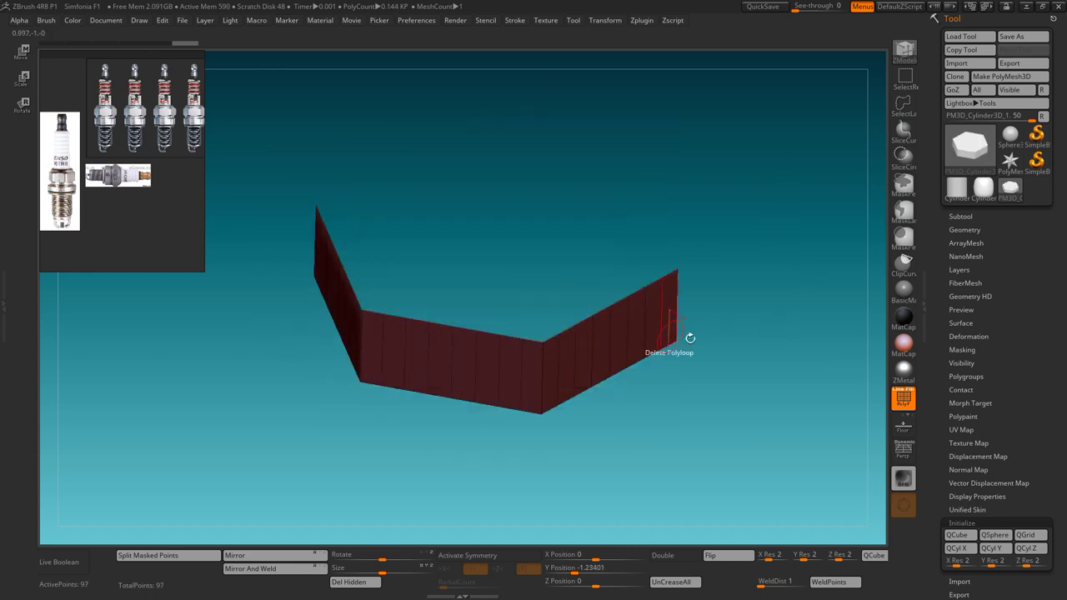
click(674, 555)
drag(748, 351, 802, 310)
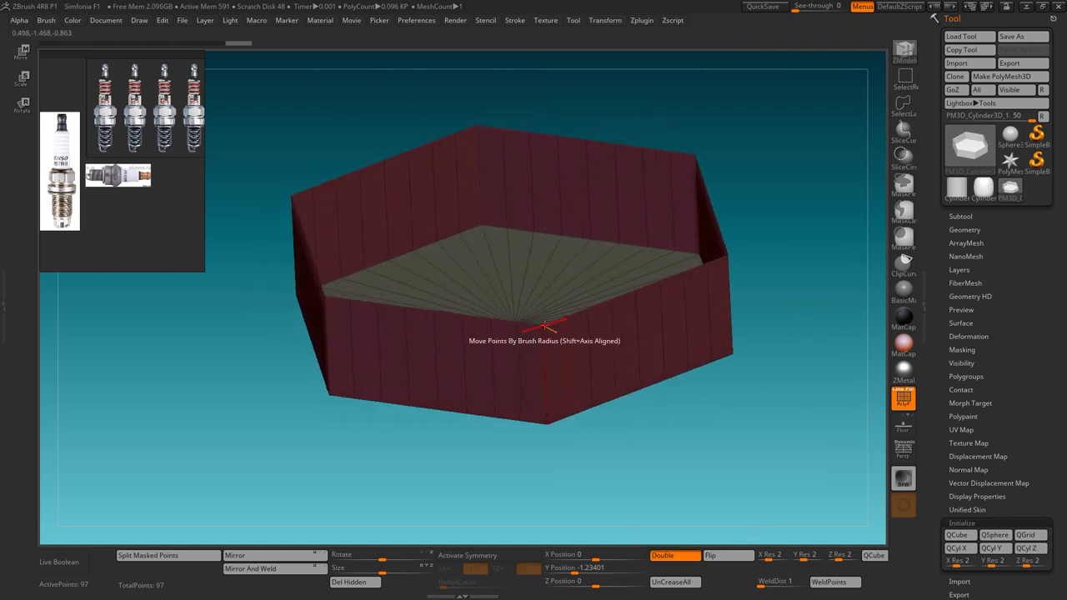
- Mask and then clear the mask on the hexagon, and snap to a front view
key(space)
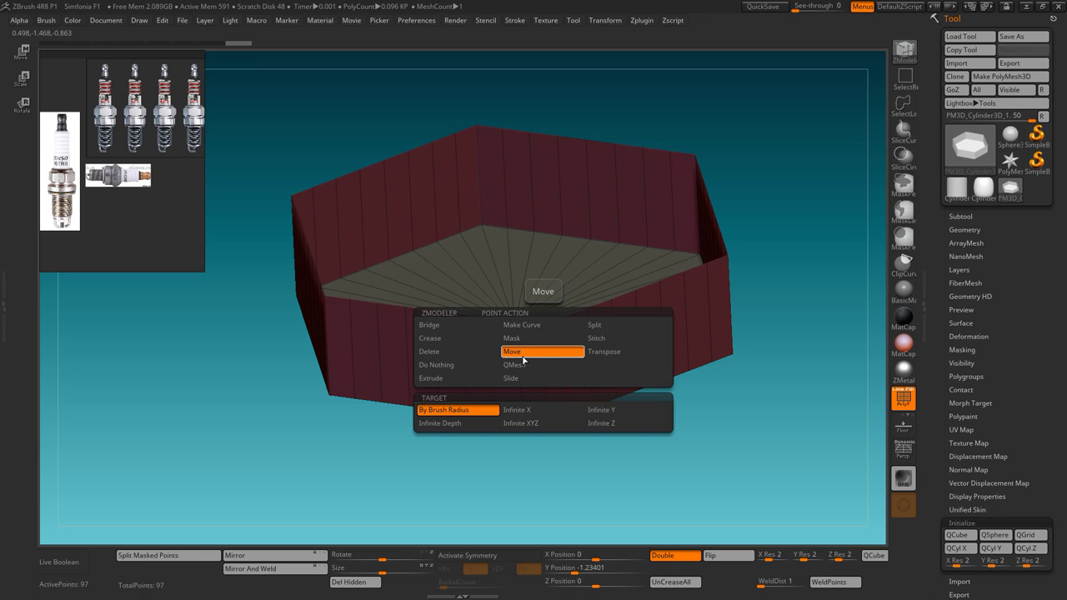
click(524, 360)
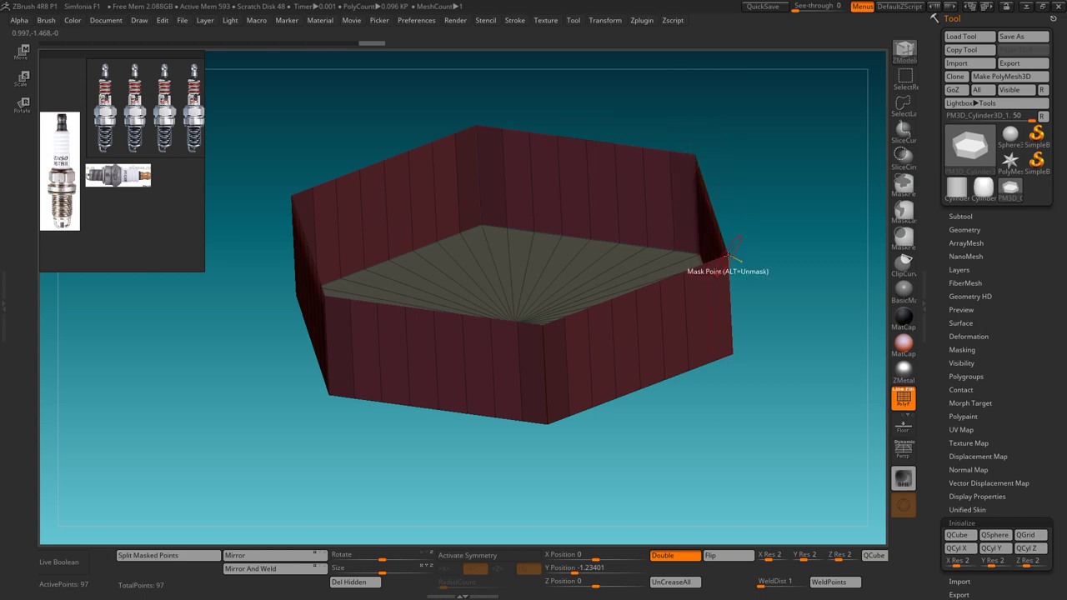
ctrl+click(820, 319)
ctrl+drag(816, 315, 628, 339)
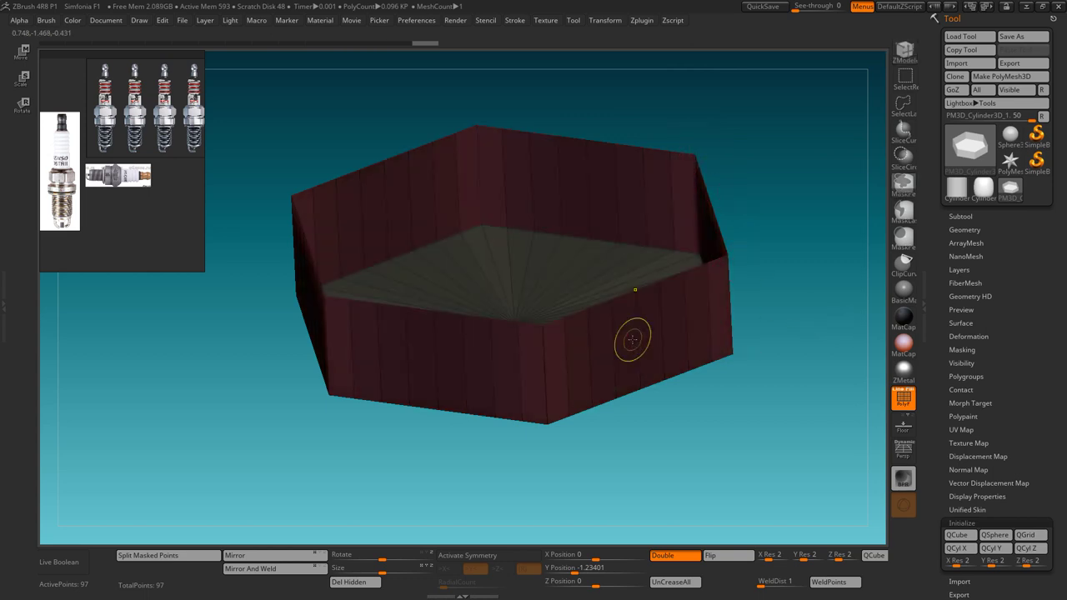
shift+drag(725, 375, 174, 49)
- Bend the shell's walls into arches with the Move gizmo
key(w)
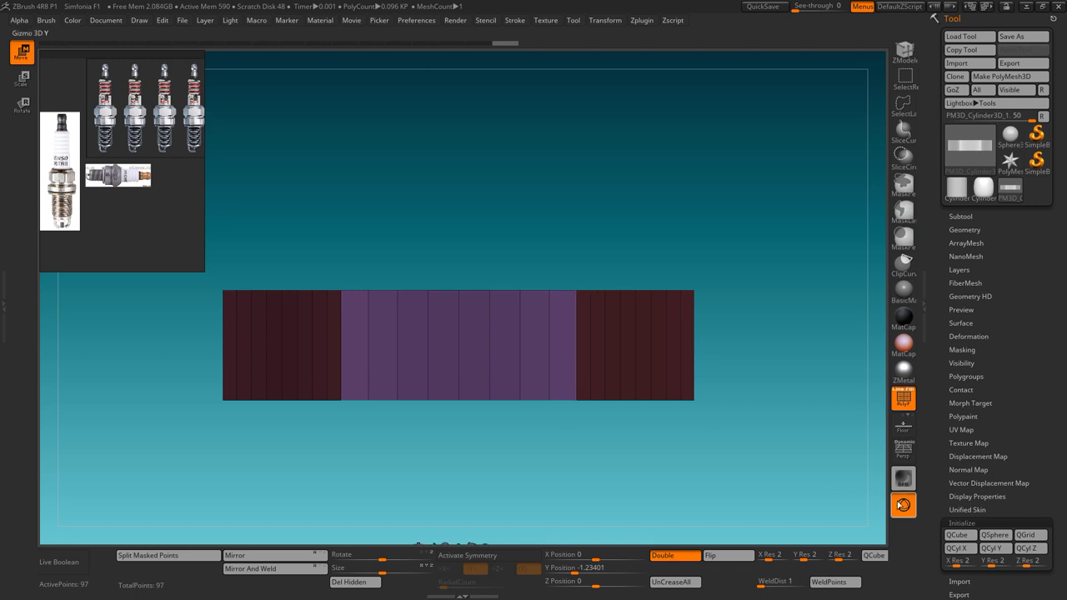
drag(577, 290, 576, 487)
mouse_move(576, 377)
mouse_down()
mouse_move(576, 471)
mouse_move(790, 361)
mouse_move(781, 308)
mouse_move(917, 132)
mouse_up()
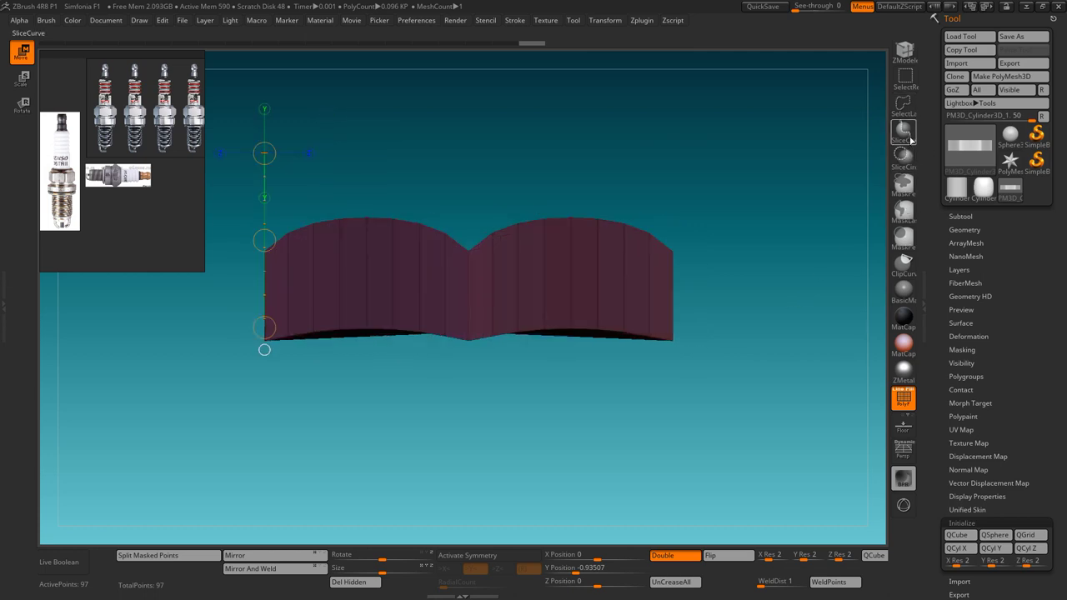
- SliceCurve across the lower part and hide it with SelectRect
click(903, 130)
ctrl+shift+drag(783, 317, 213, 300)
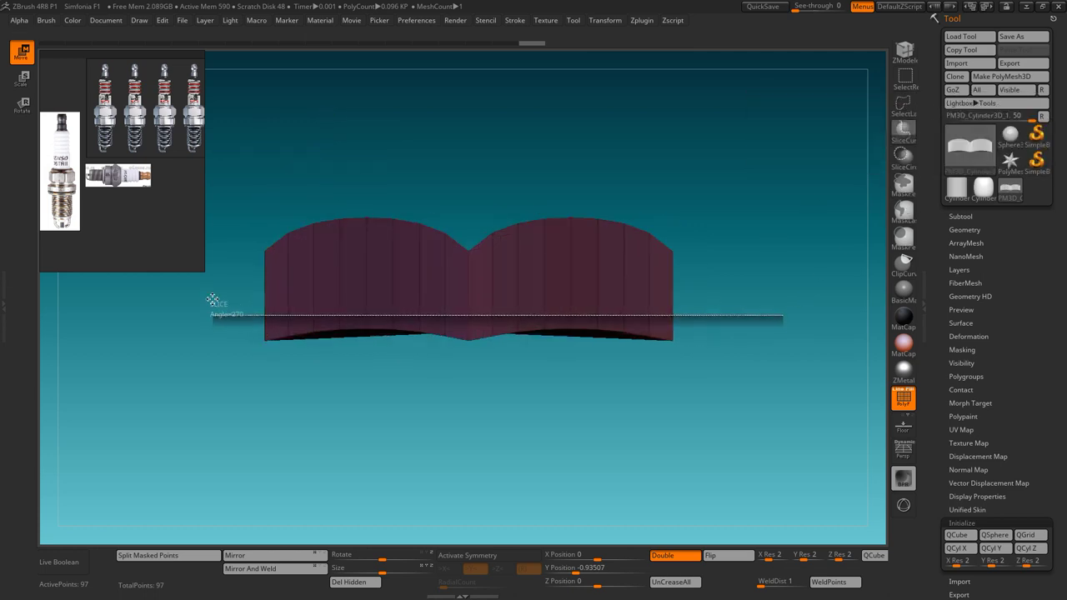
click(905, 76)
mouse_move(746, 421)
ctrl+alt+shift+mouse_down()
mouse_move(215, 321)
mouse_move(753, 312)
mouse_move(664, 223)
ctrl+alt+shift+mouse_up()
- Cap the ring's open top with ZModeler Close Hole
key(q)
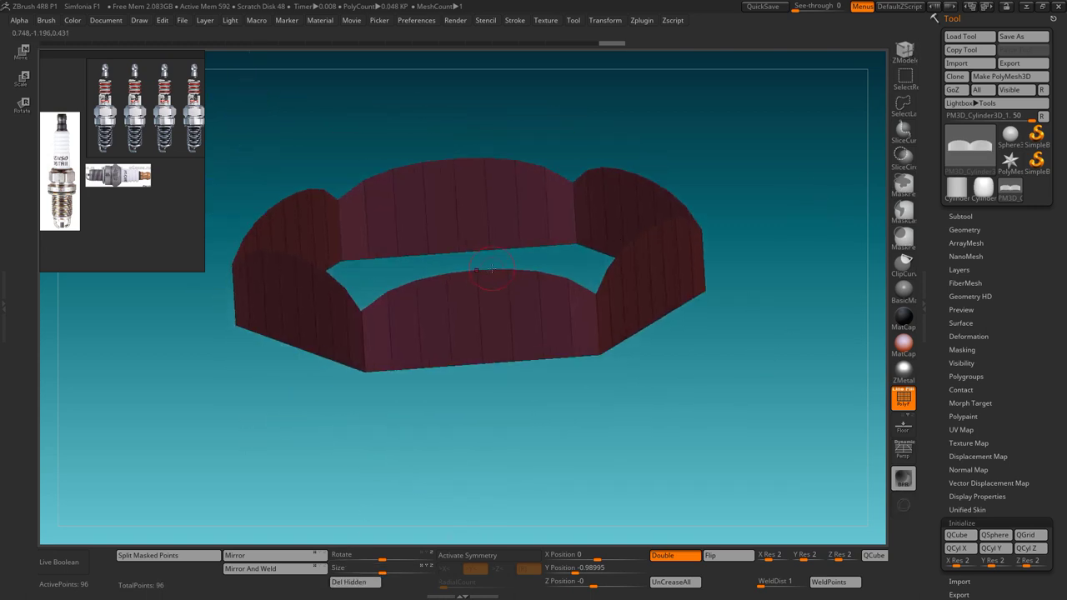
drag(490, 269, 517, 317)
key(b)
key(z)
key(m)
key(space)
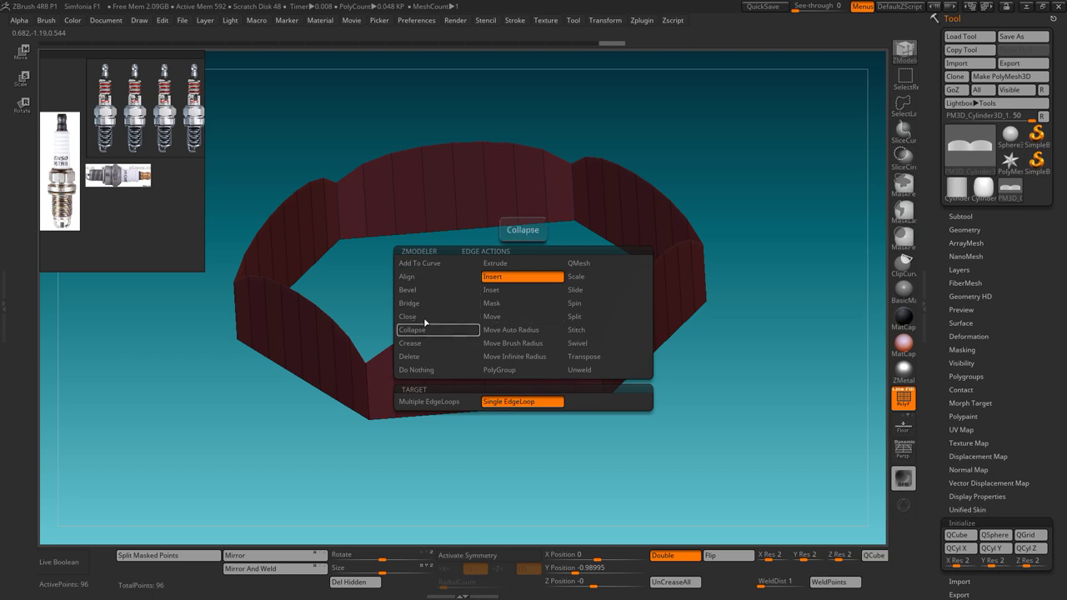
click(416, 317)
click(552, 326)
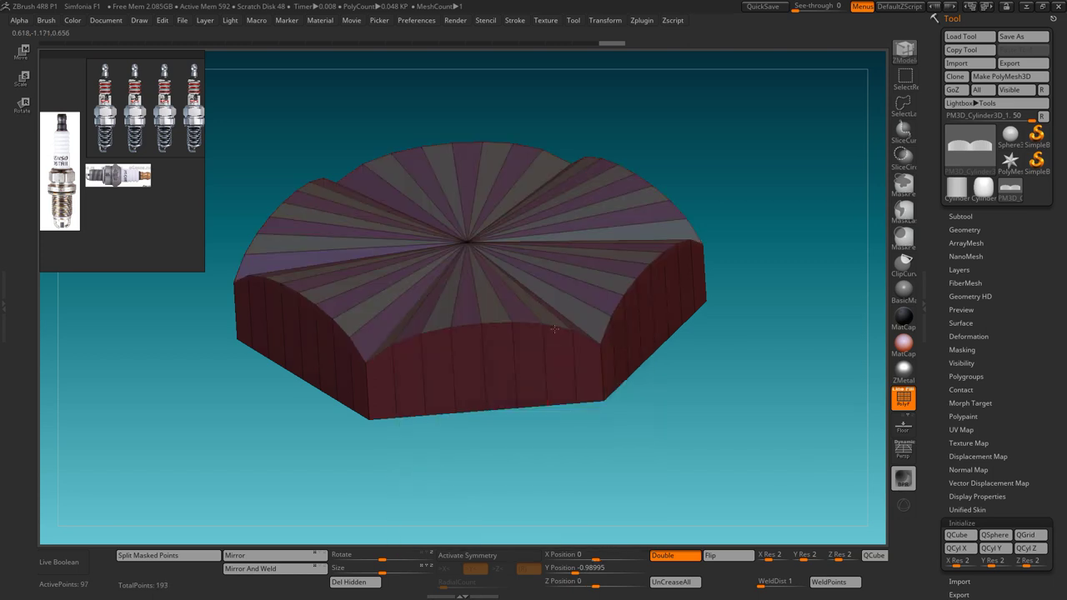
mouse_move(554, 329)
mouse_down()
mouse_move(434, 158)
mouse_move(445, 359)
mouse_up()
key(space)
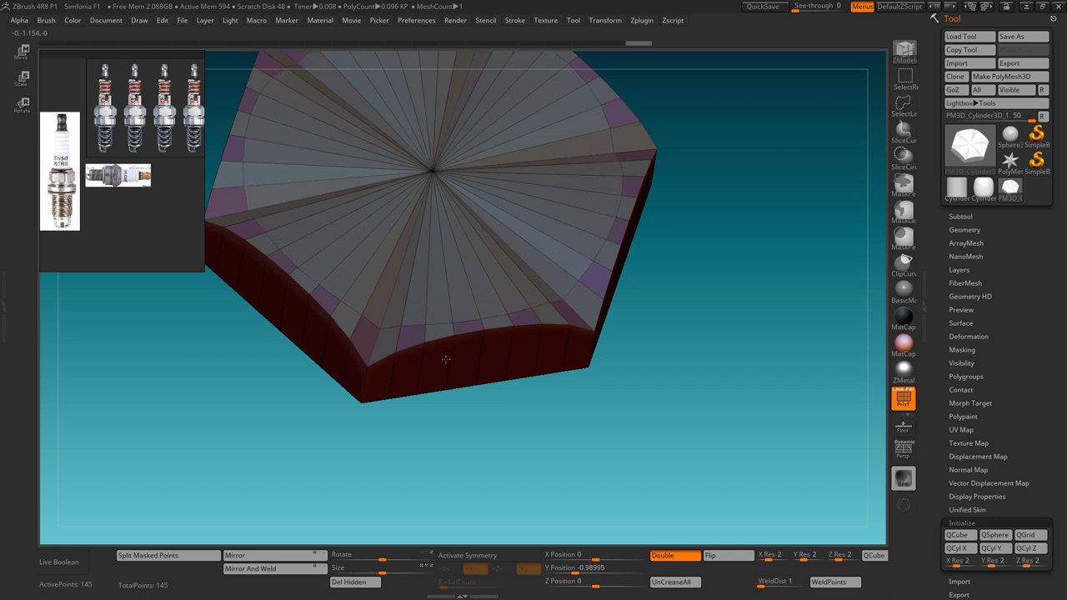
mouse_move(583, 450)
mouse_down()
mouse_move(754, 280)
mouse_move(754, 213)
mouse_up()
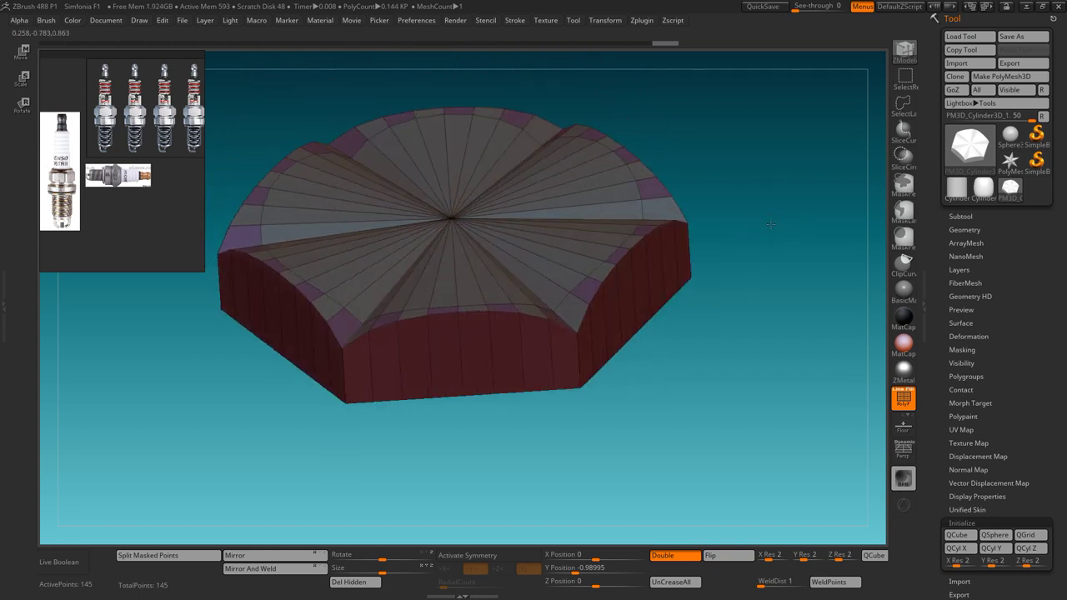
- Mask the top polyloop of the capped mesh
key(space)
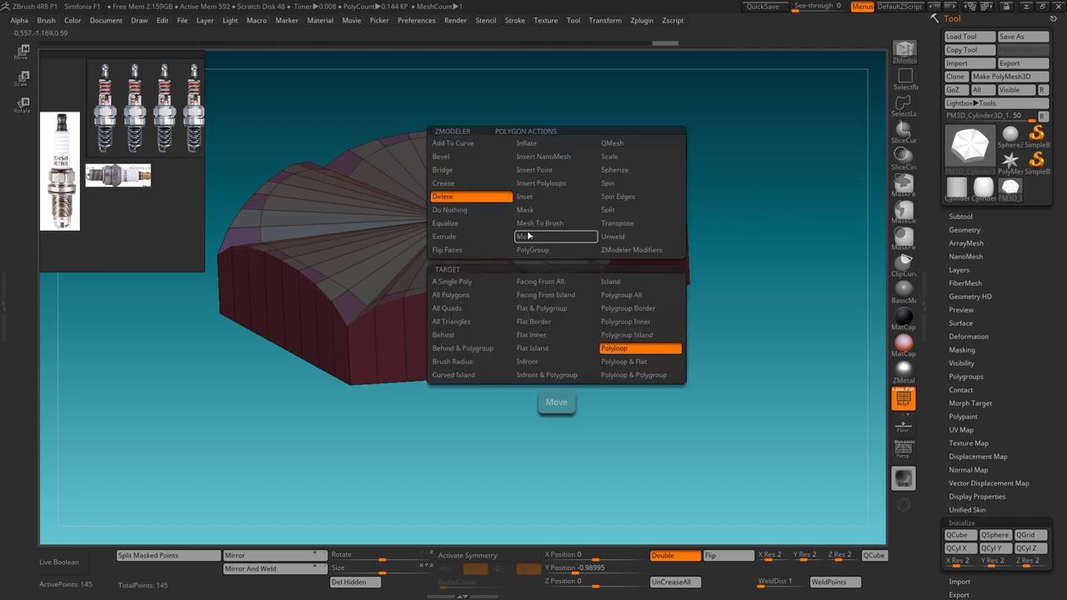
click(525, 209)
click(641, 349)
click(554, 201)
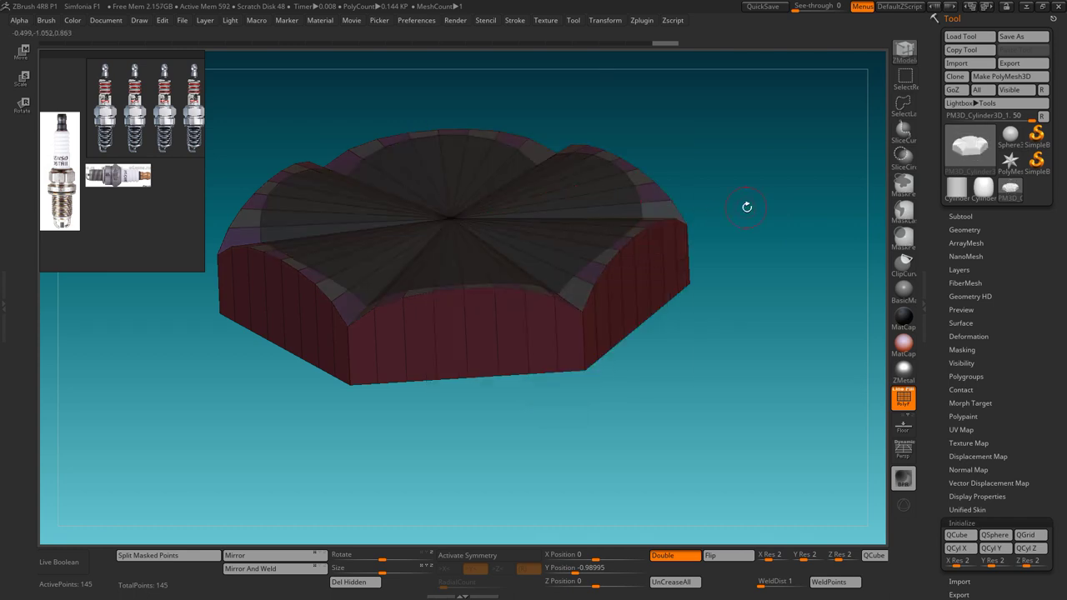
- ClipCurve straight across the side view to slice the top flat
shift+drag(745, 205, 932, 250)
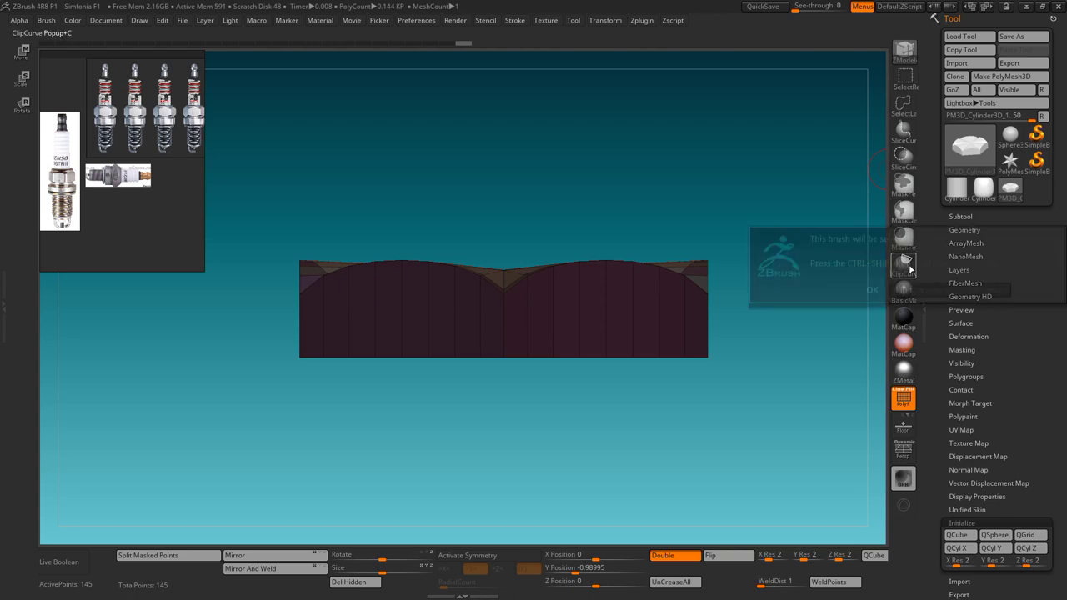
click(904, 265)
ctrl+shift+drag(821, 265, 252, 247)
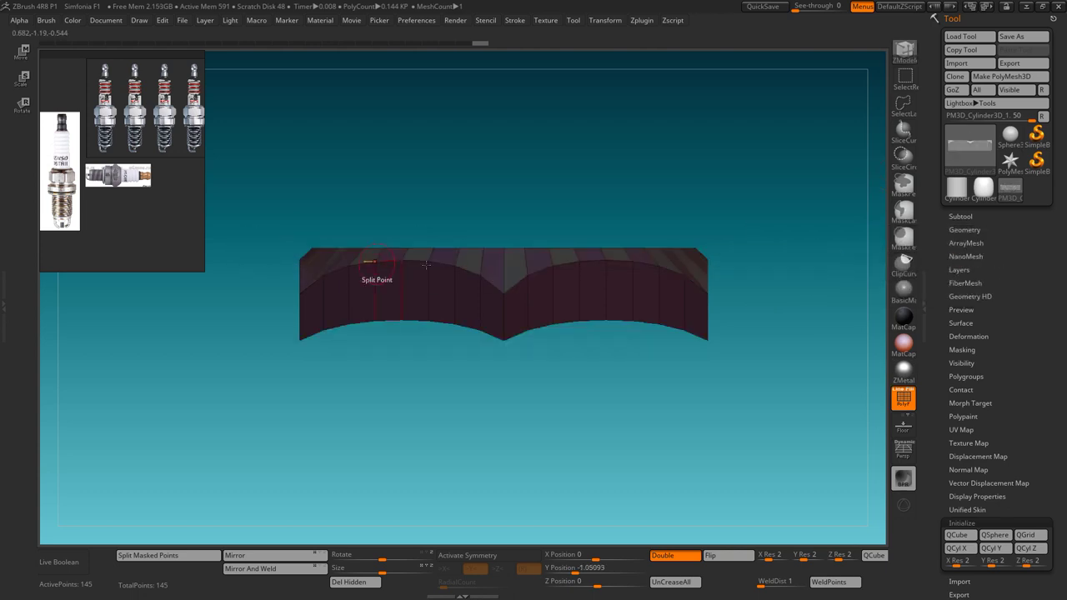
ctrl+drag(233, 321, 781, 421)
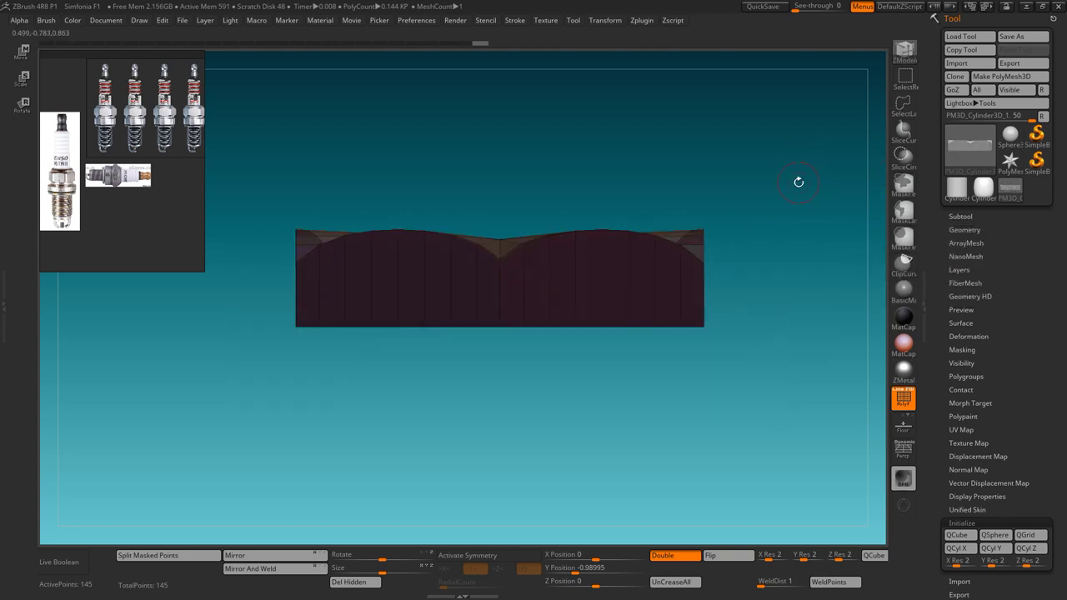
ctrl+shift+drag(798, 181, 222, 200)
mouse_move(717, 192)
mouse_down()
mouse_move(811, 151)
mouse_move(800, 200)
mouse_up()
- Mirror the nut into a copy below it from a straight side view
scroll(80, 130, up, 5)
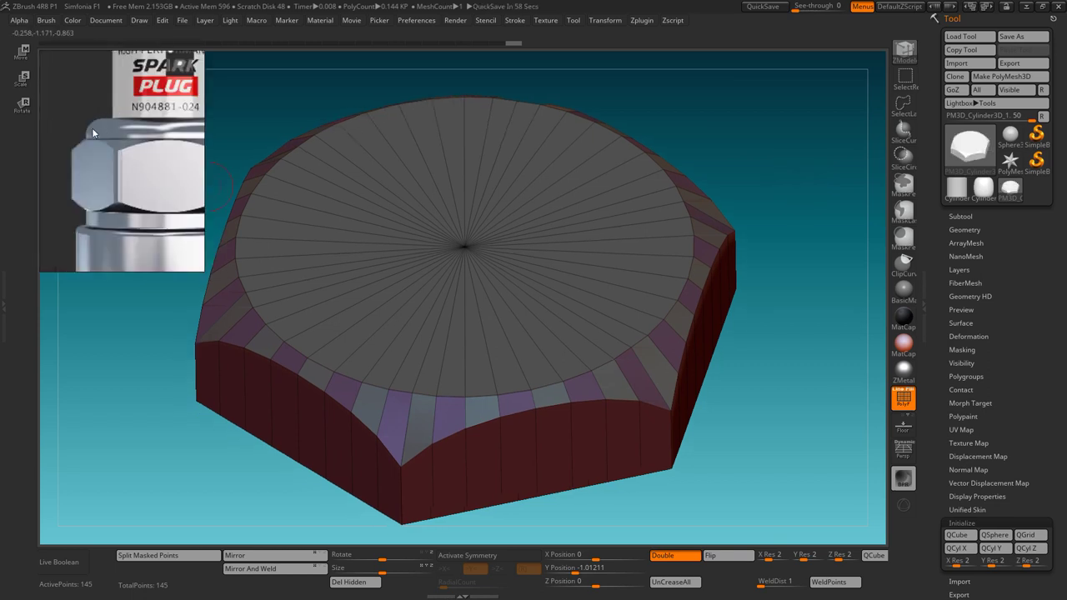
scroll(125, 133, up, 3)
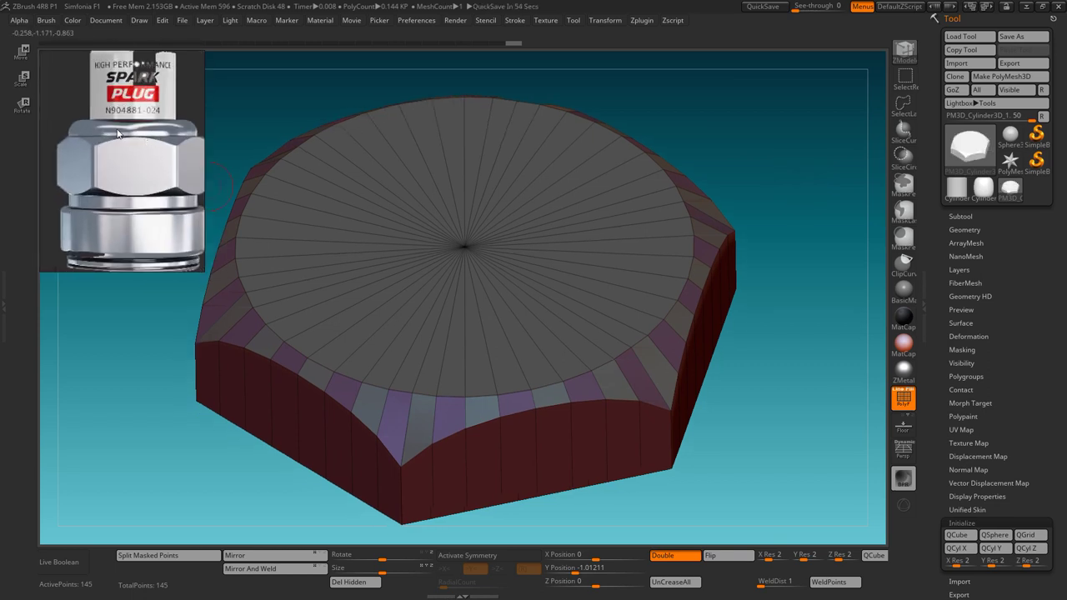
shift+drag(682, 179, 500, 185)
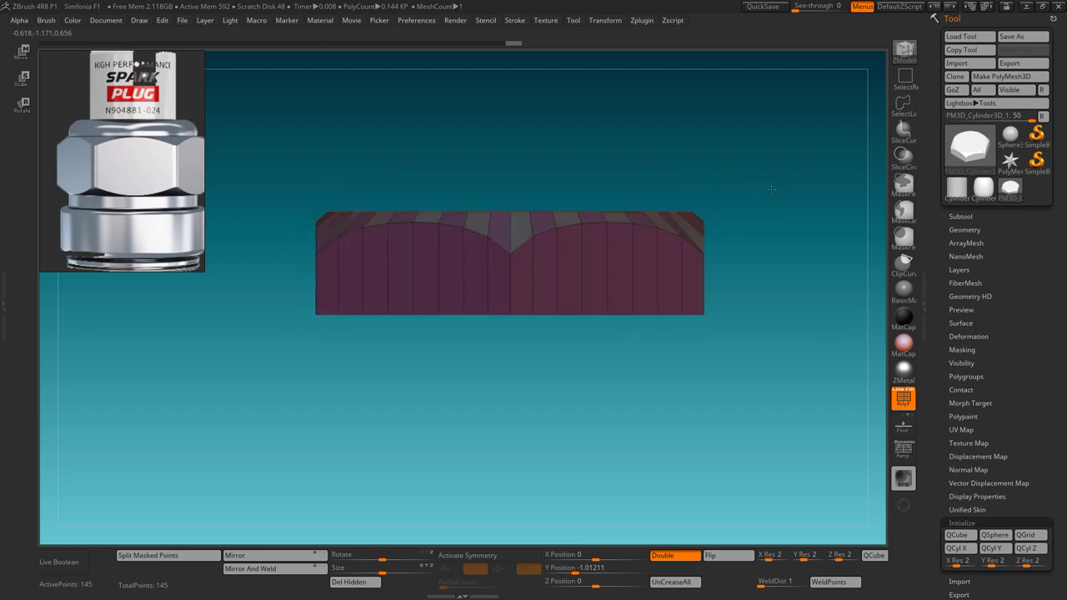
key(x)
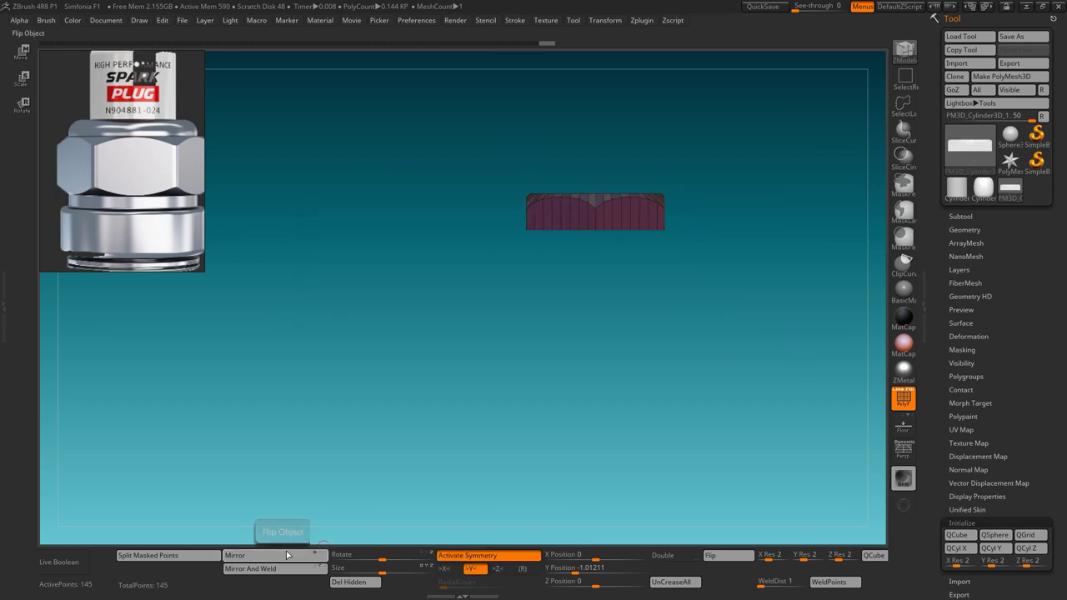
click(275, 569)
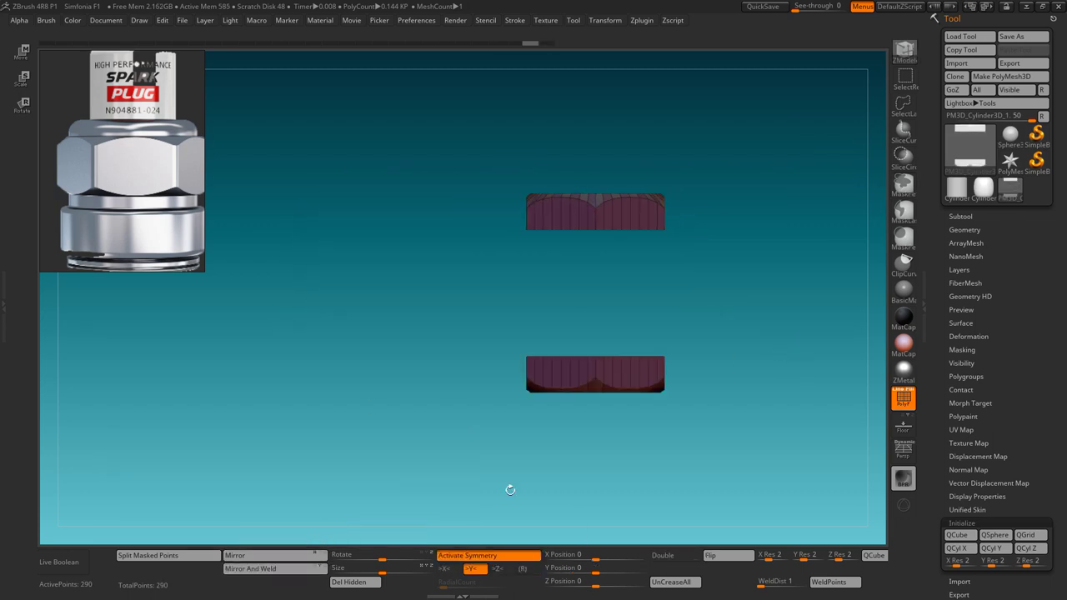
- Move the halves together, Mirror And Weld them, and squash the nut to half height
click(18, 55)
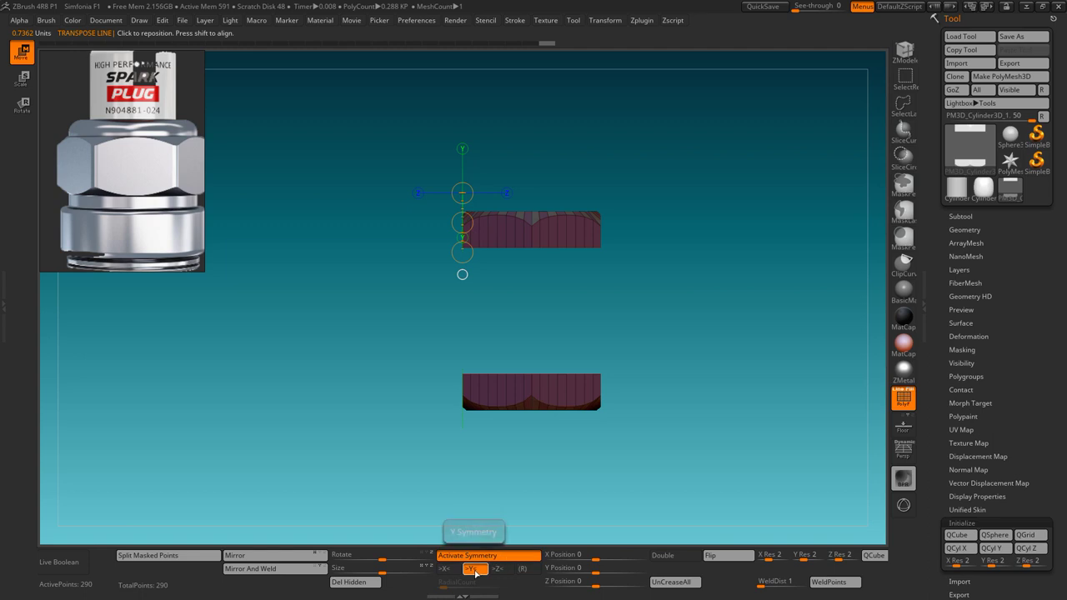
key(f)
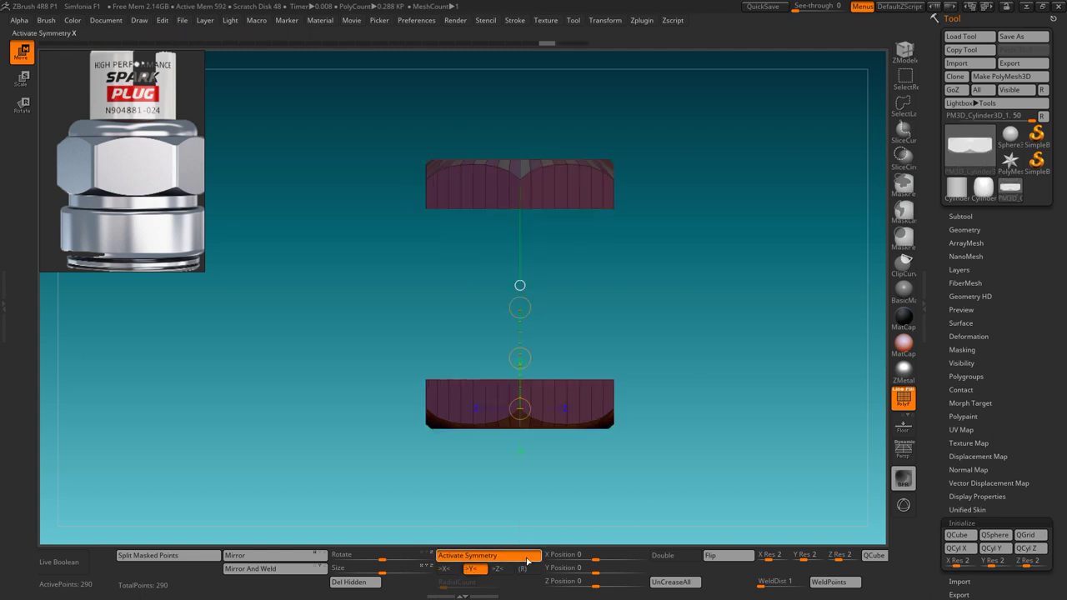
click(471, 568)
drag(520, 275, 520, 162)
drag(520, 221, 520, 305)
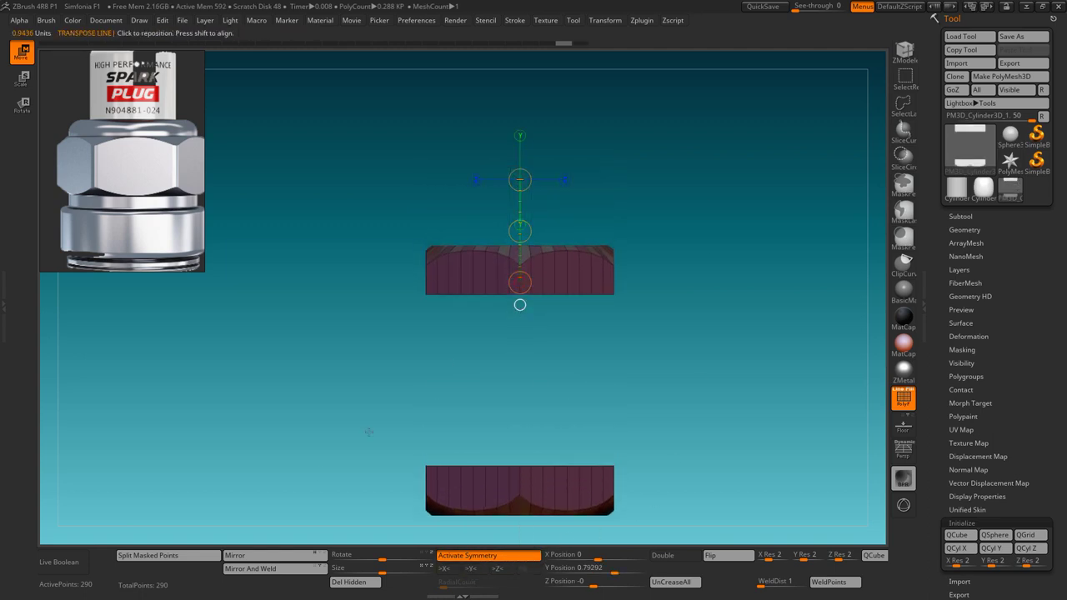
click(282, 569)
key(f)
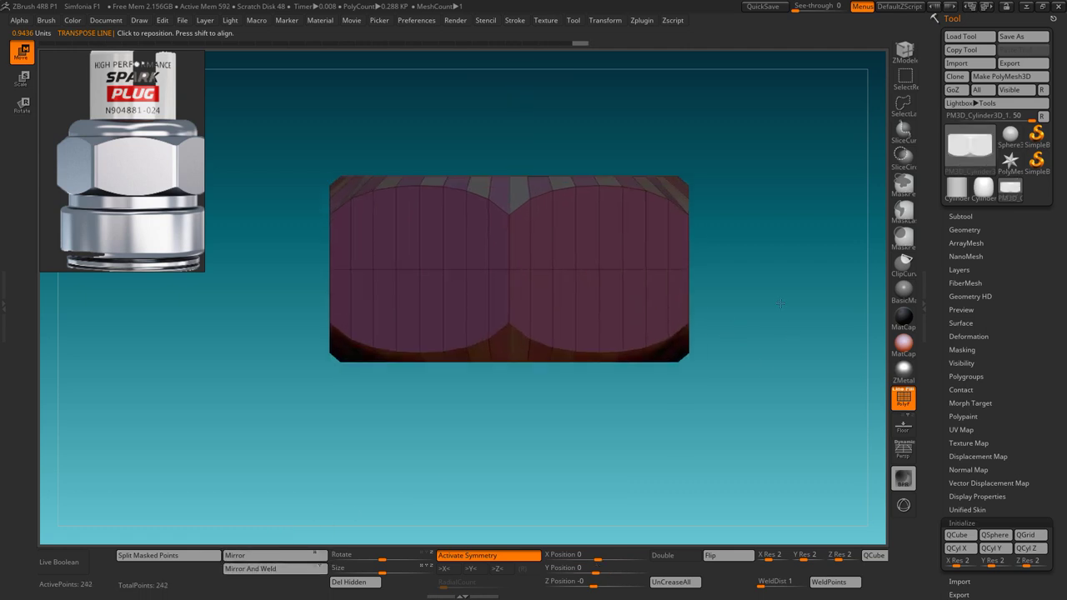
mouse_move(506, 205)
mouse_down()
mouse_move(507, 296)
mouse_move(535, 276)
mouse_up()
- Insert an edge loop around the top cap rim with symmetry off
click(906, 51)
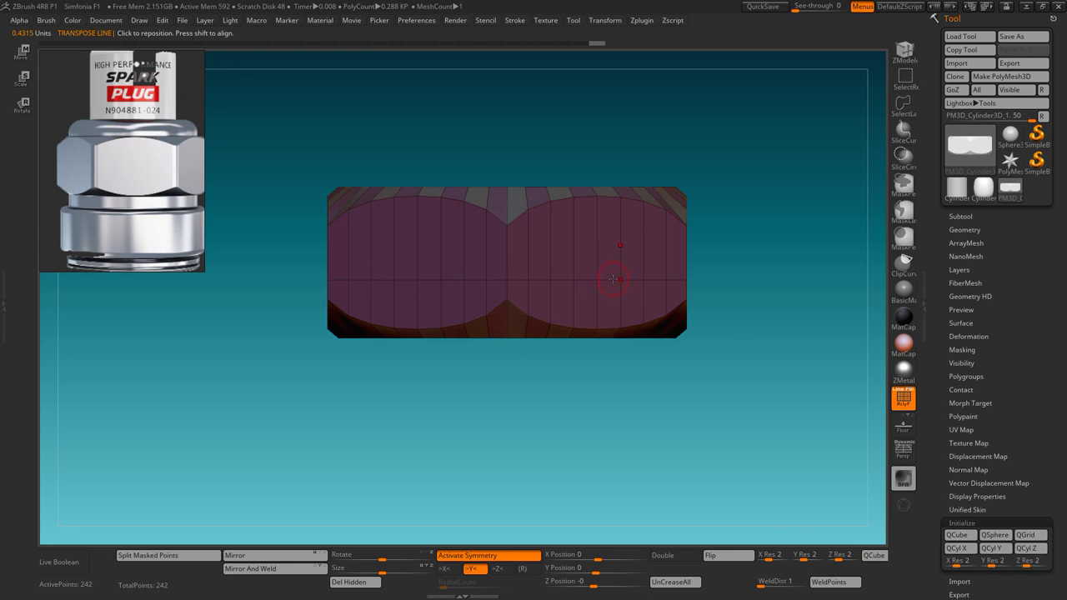
key(space)
key(space)
click(609, 280)
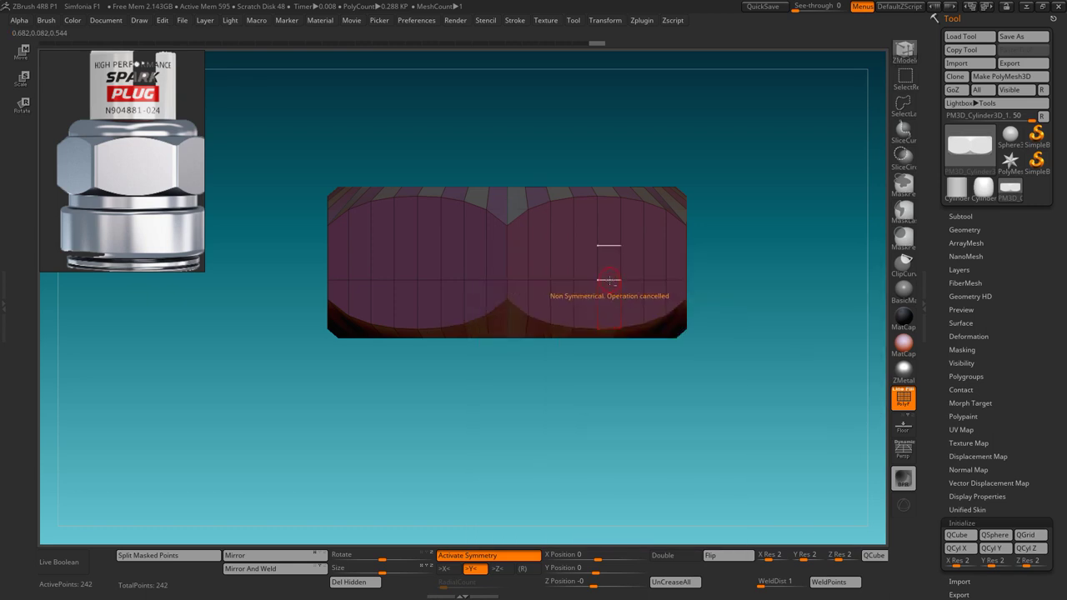
key(x)
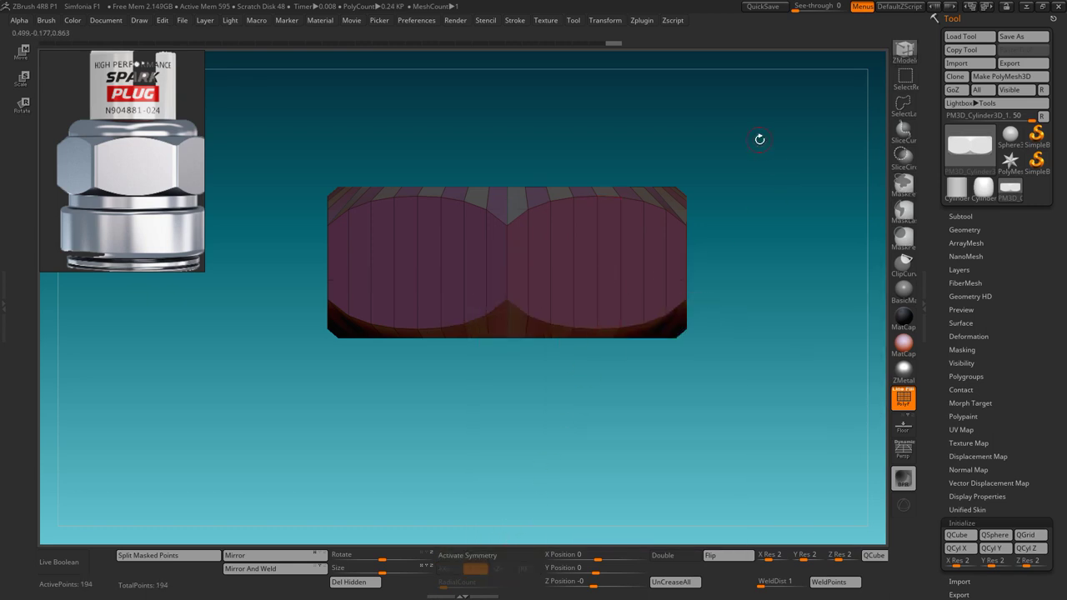
drag(713, 152, 717, 185)
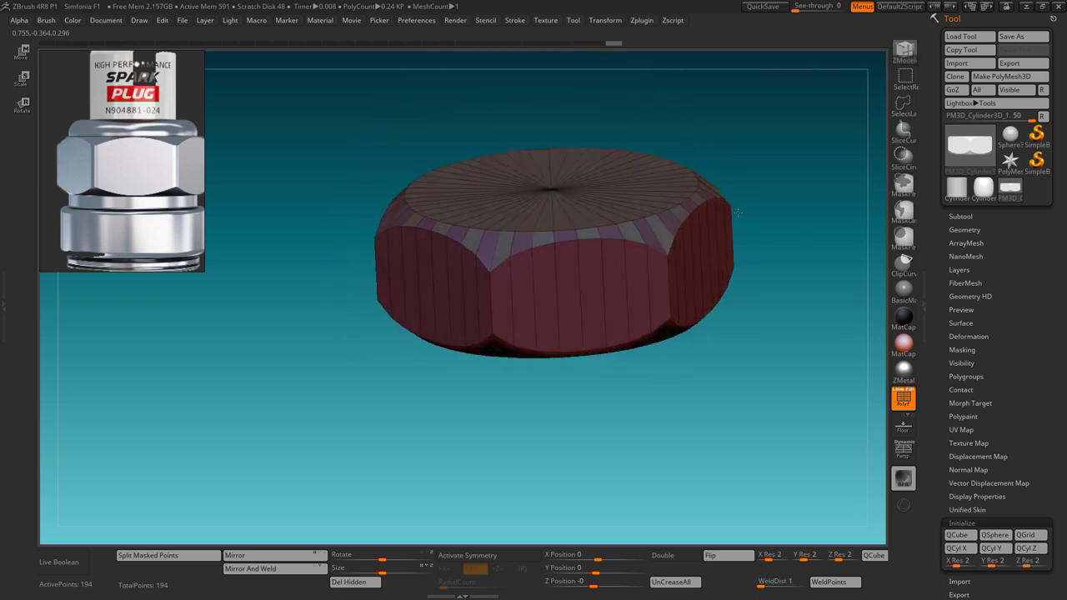
mouse_move(717, 185)
mouse_down()
mouse_move(761, 222)
mouse_move(771, 276)
mouse_move(656, 221)
mouse_up()
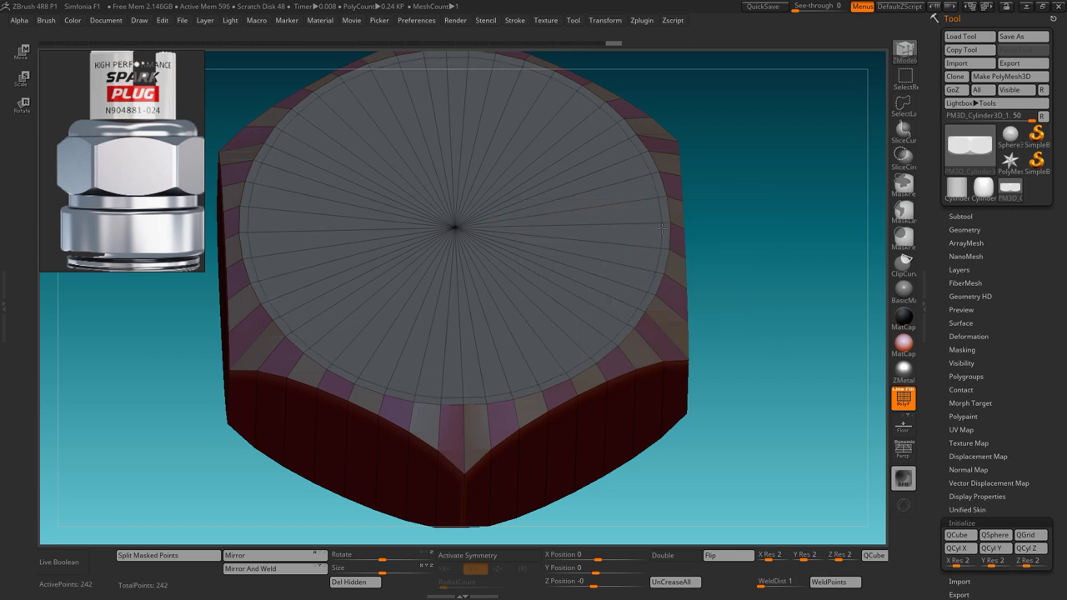
- Insert an edge ring on the top cap and extrude that polyloop upward into a collar
click(624, 225)
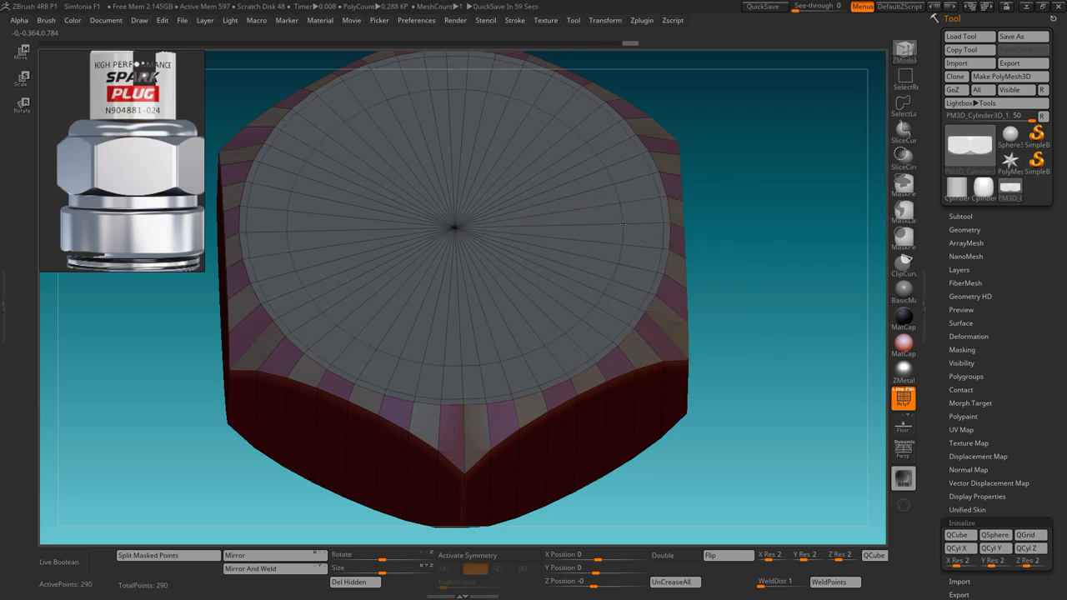
mouse_move(780, 239)
mouse_down()
mouse_move(756, 205)
mouse_move(641, 239)
mouse_up()
key(space)
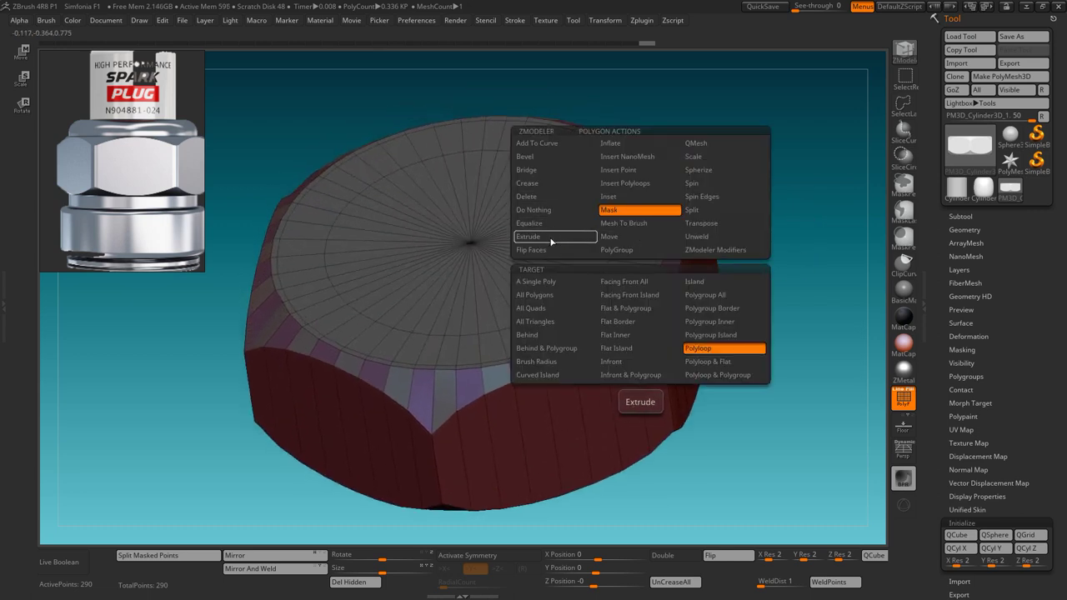
click(550, 237)
click(709, 347)
mouse_move(640, 250)
mouse_down()
mouse_move(634, 175)
mouse_move(274, 179)
mouse_up()
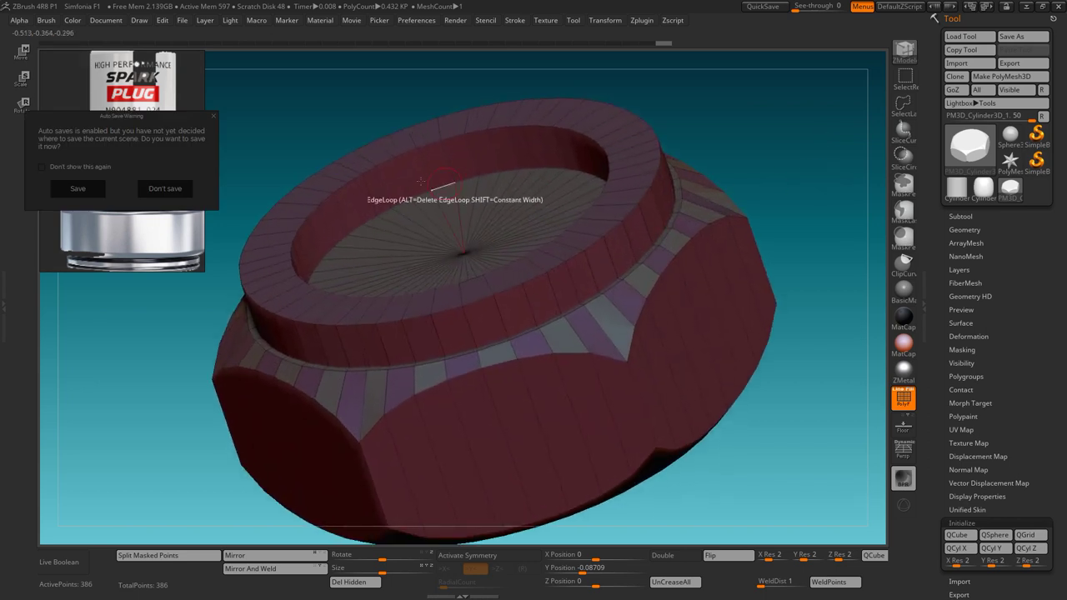
- Pick a new ZModeler polyloop action and rotate to a lower side angle
key(space)
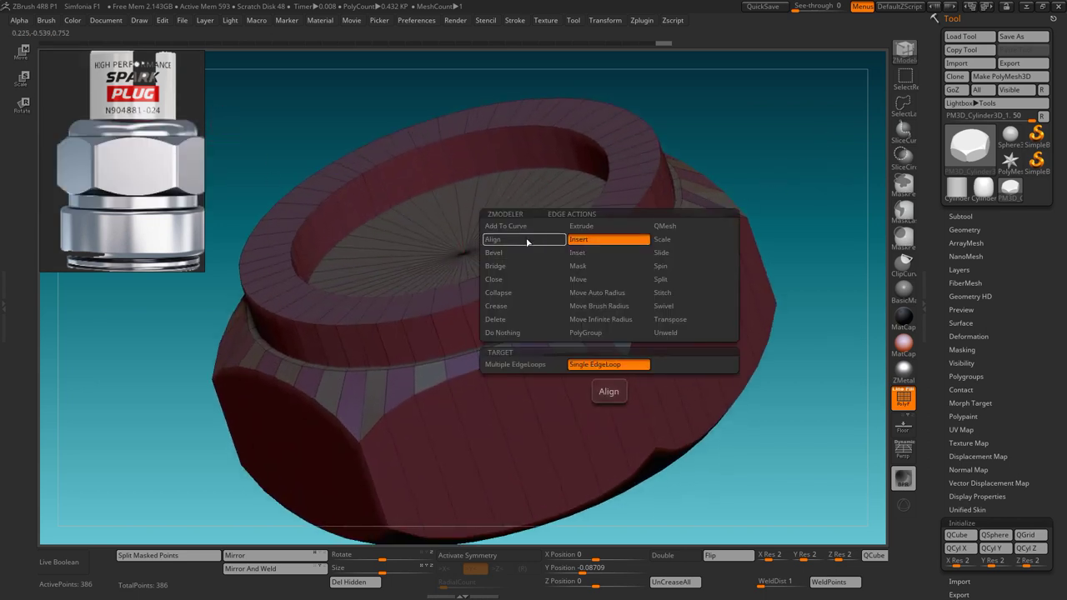
click(511, 248)
click(510, 362)
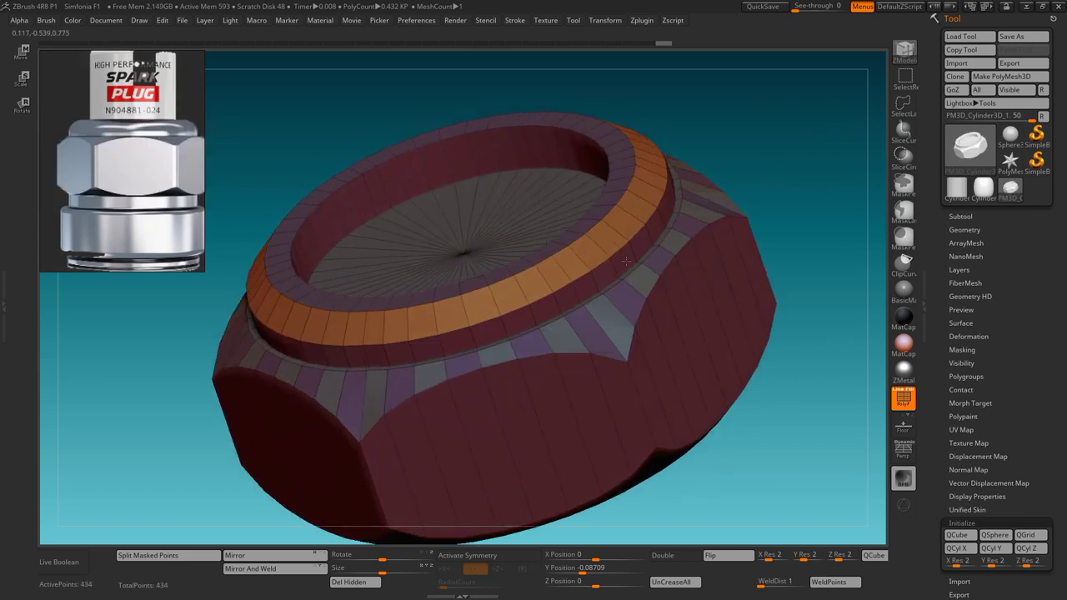
drag(625, 261, 767, 193)
- Add several edge loops around the collar with Insert Multiple EdgeLoops
key(space)
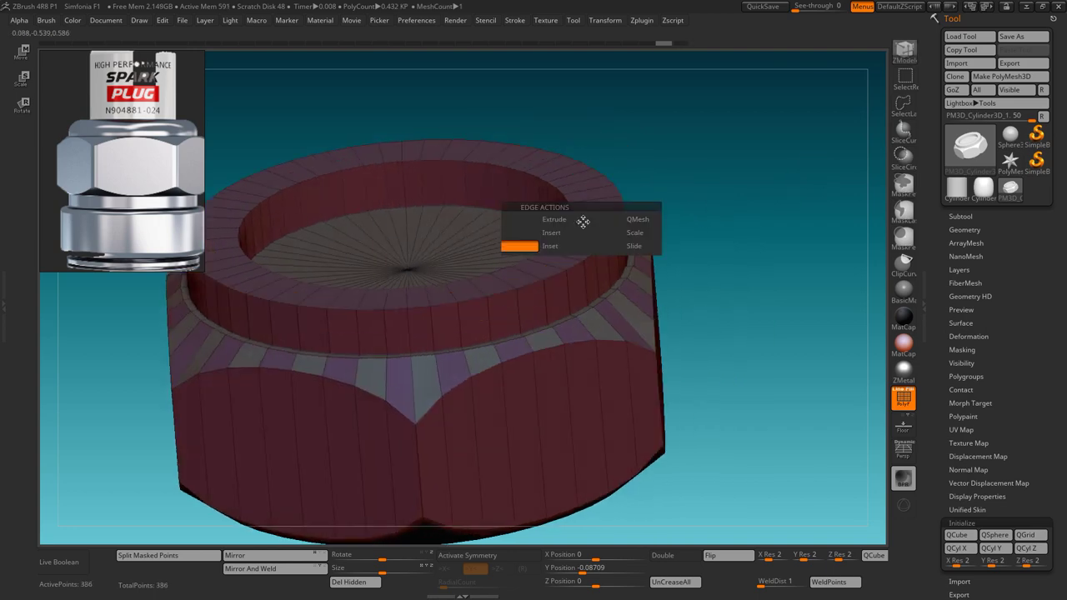
click(578, 235)
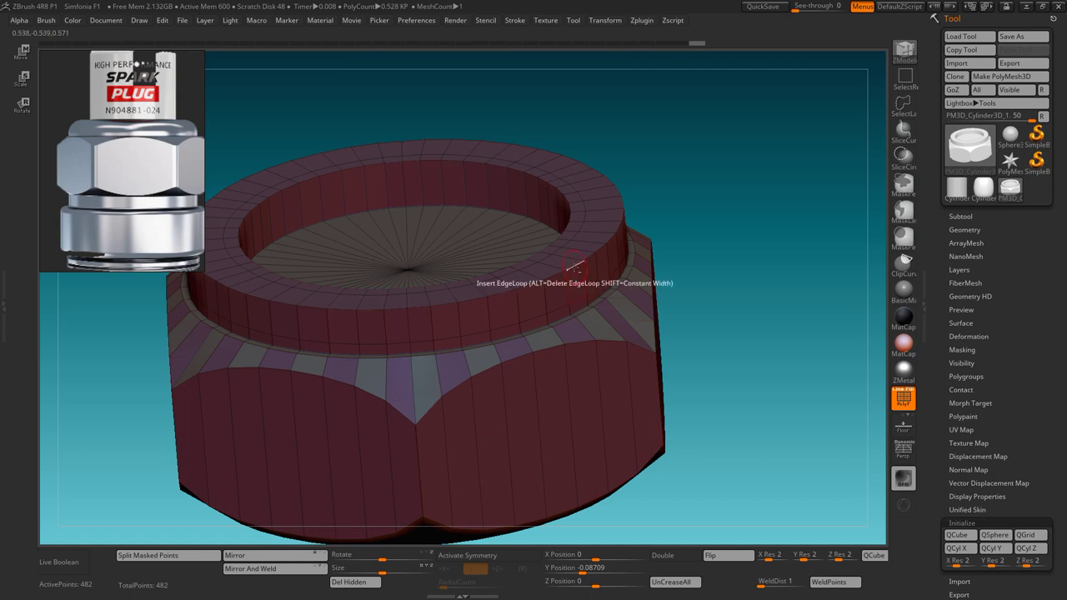
key(ctrl+z)
key(space)
click(584, 394)
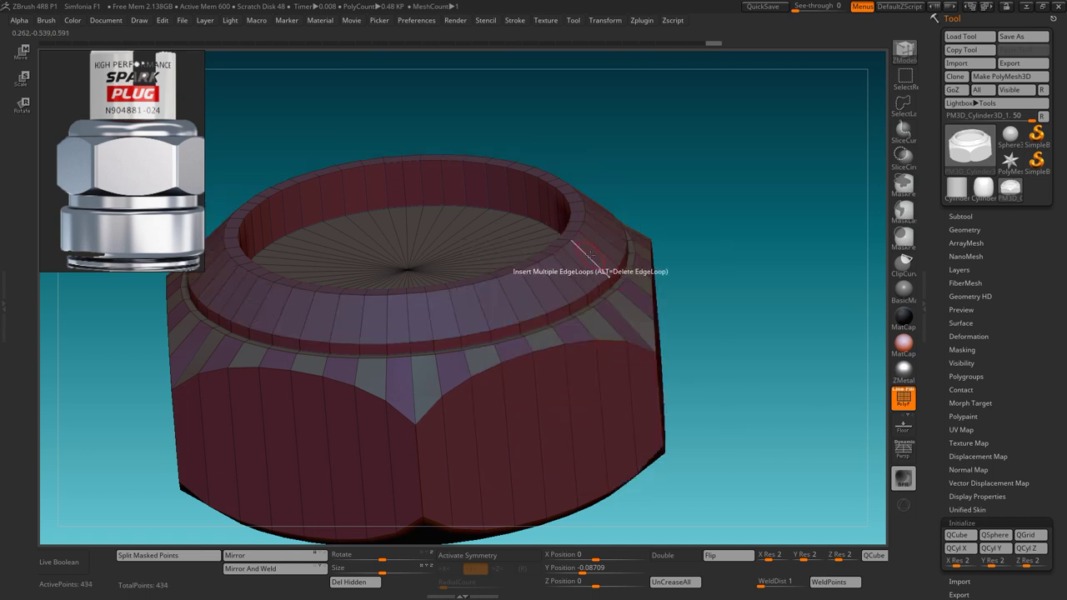
mouse_move(604, 244)
mouse_down()
mouse_move(641, 206)
mouse_move(667, 229)
mouse_move(664, 204)
mouse_up()
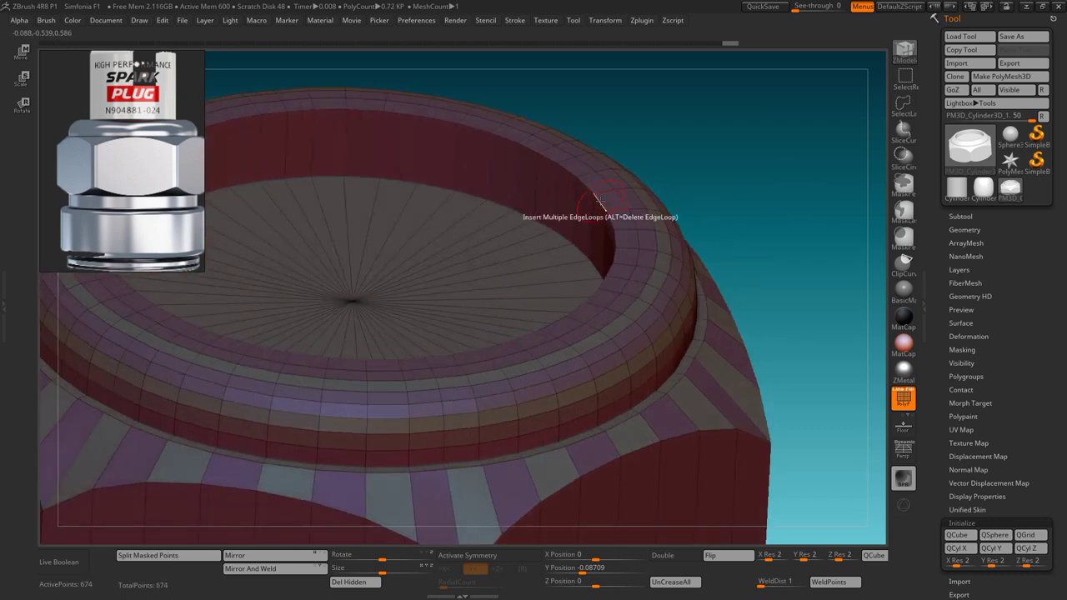
- Add two single edge loops on the collar rim and turn the nut to its underside
right_click(598, 200)
click(508, 238)
click(600, 411)
click(596, 212)
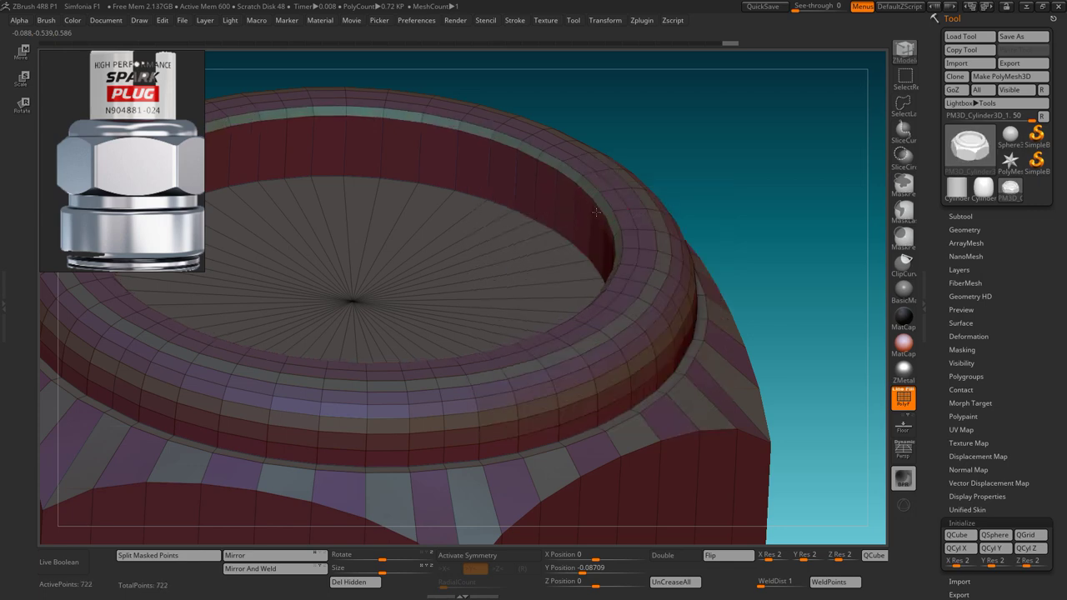
mouse_move(596, 208)
alt+mouse_down()
mouse_move(586, 200)
mouse_move(545, 239)
alt+mouse_up()
right_click(600, 195)
click(595, 209)
click(600, 200)
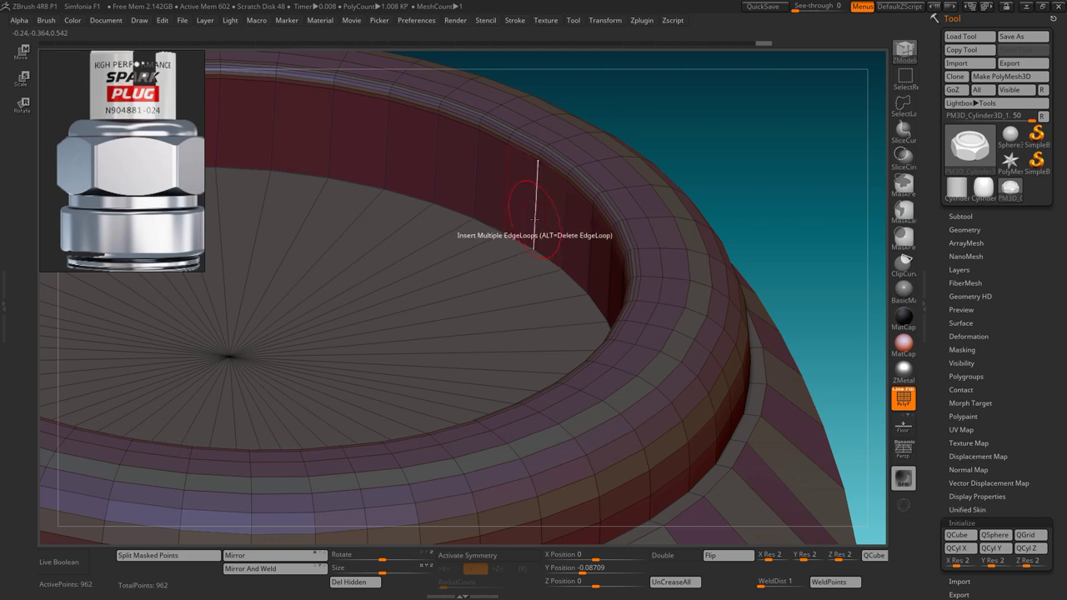
right_click(533, 219)
click(538, 227)
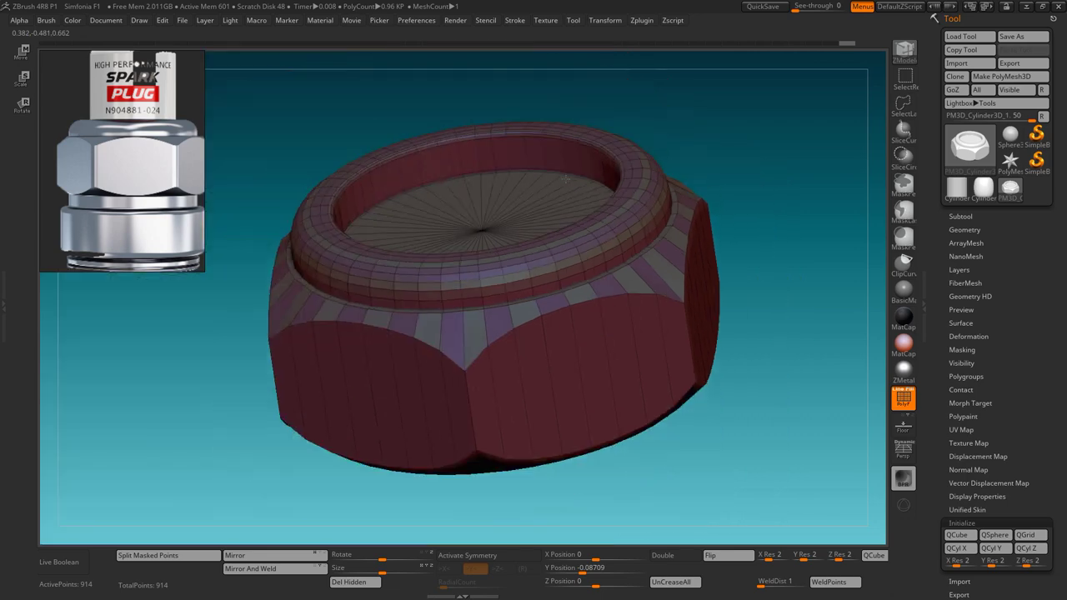
mouse_move(631, 237)
mouse_down()
mouse_move(783, 250)
mouse_move(776, 174)
mouse_move(633, 180)
mouse_up()
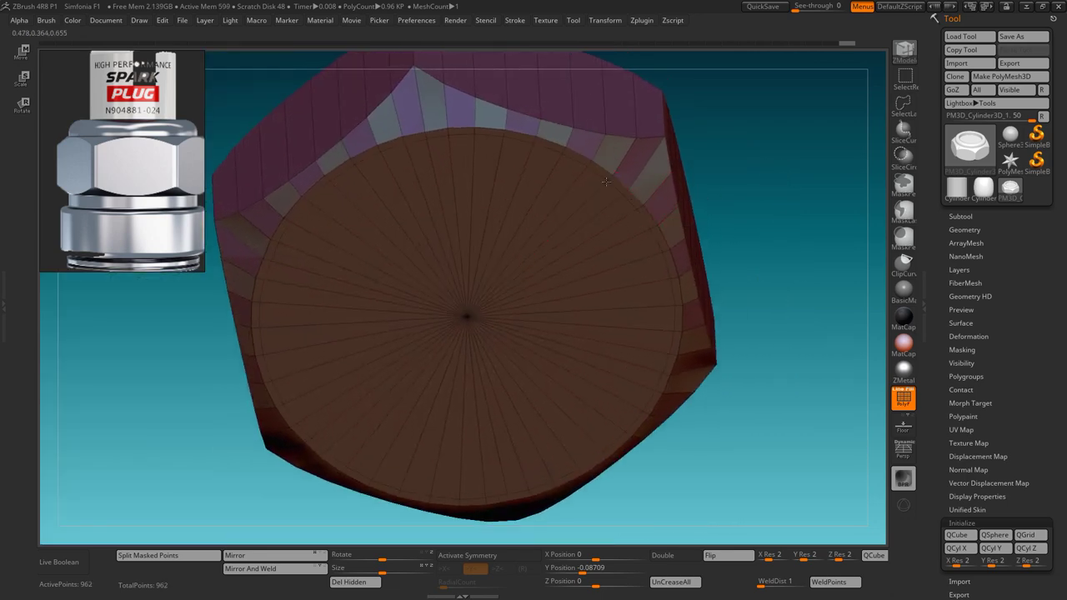
- Extrude the bottom cap ring inward and widen the lower band outward
key(space)
drag(475, 229, 500, 250)
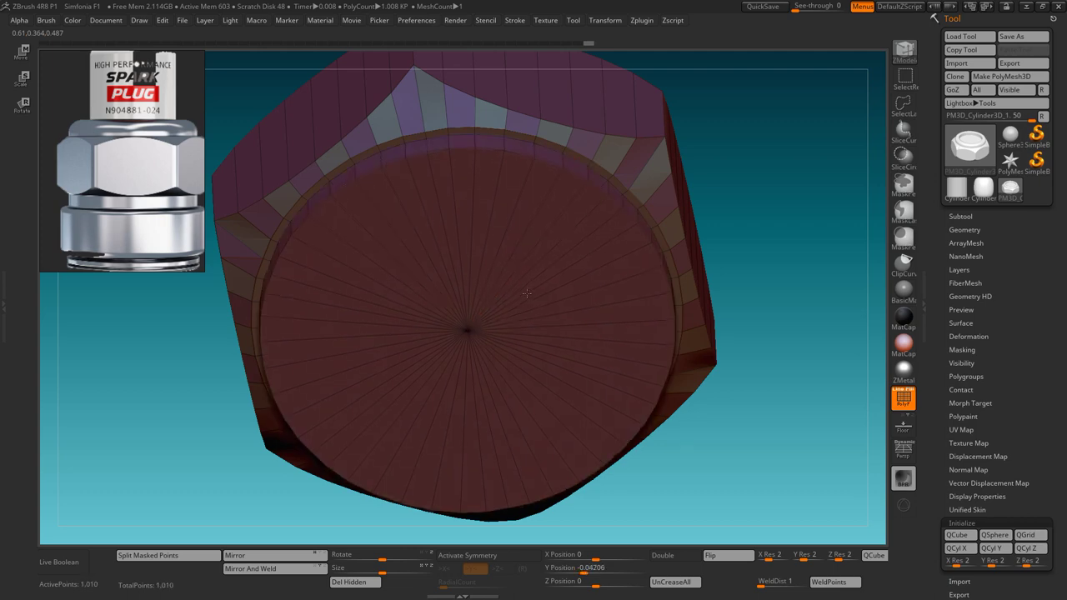
mouse_move(727, 196)
mouse_down()
mouse_move(737, 296)
mouse_move(525, 226)
mouse_move(803, 225)
mouse_move(767, 267)
mouse_up()
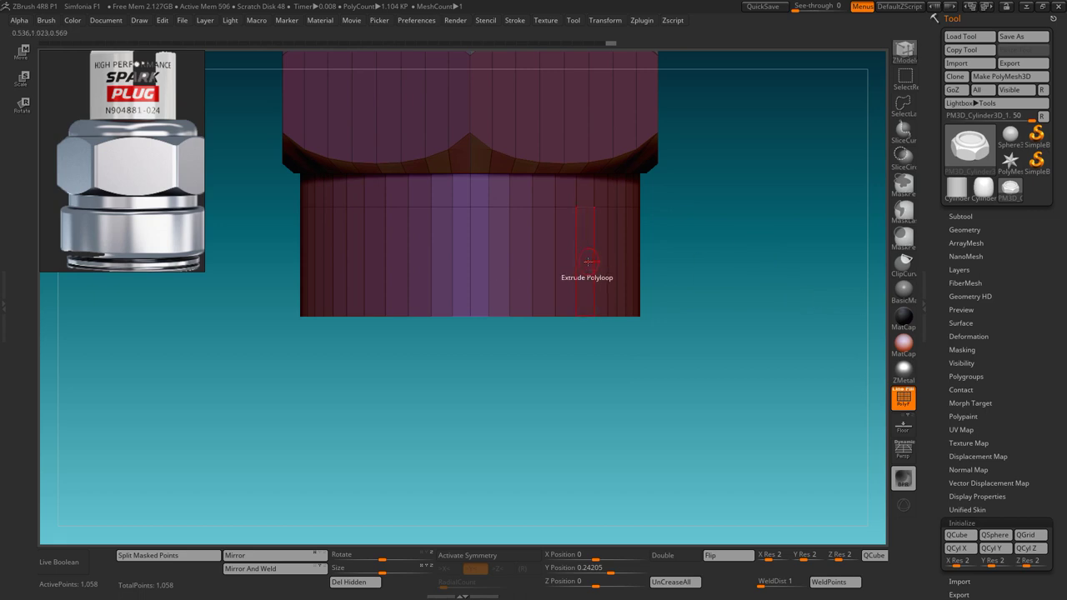
drag(589, 262, 610, 262)
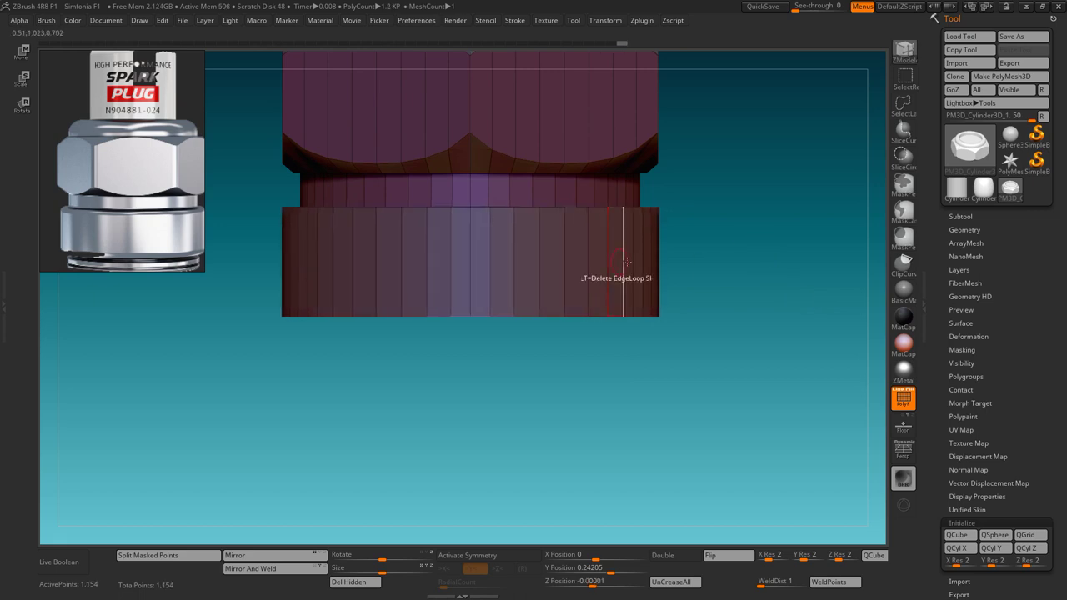
mouse_move(583, 281)
mouse_down()
mouse_move(762, 238)
mouse_move(614, 353)
mouse_up()
- Bevel two edge loops on the cylinder's lower rim
key(space)
click(518, 238)
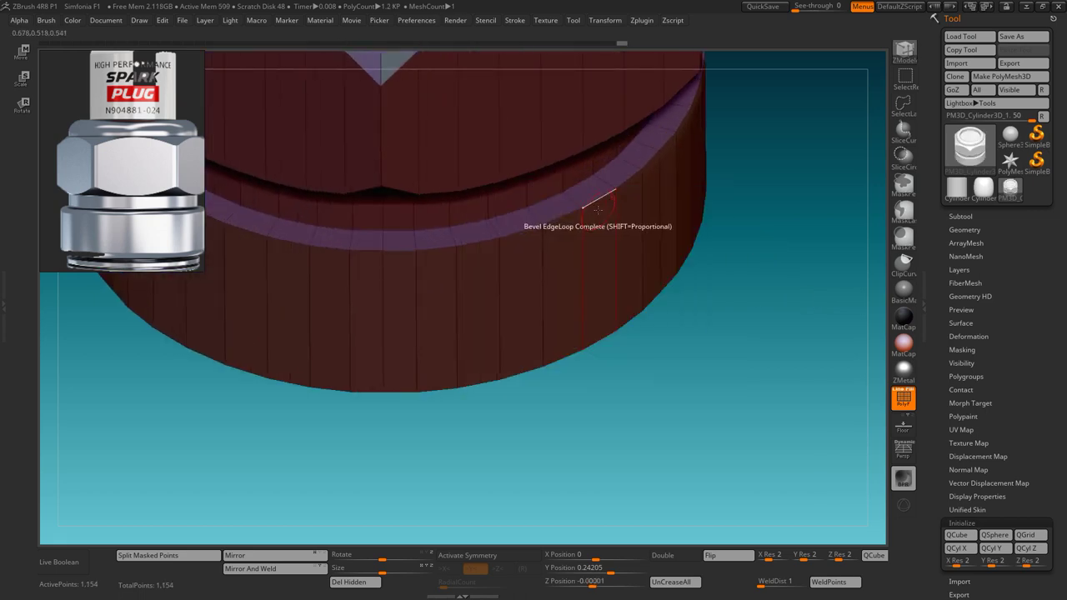
click(595, 220)
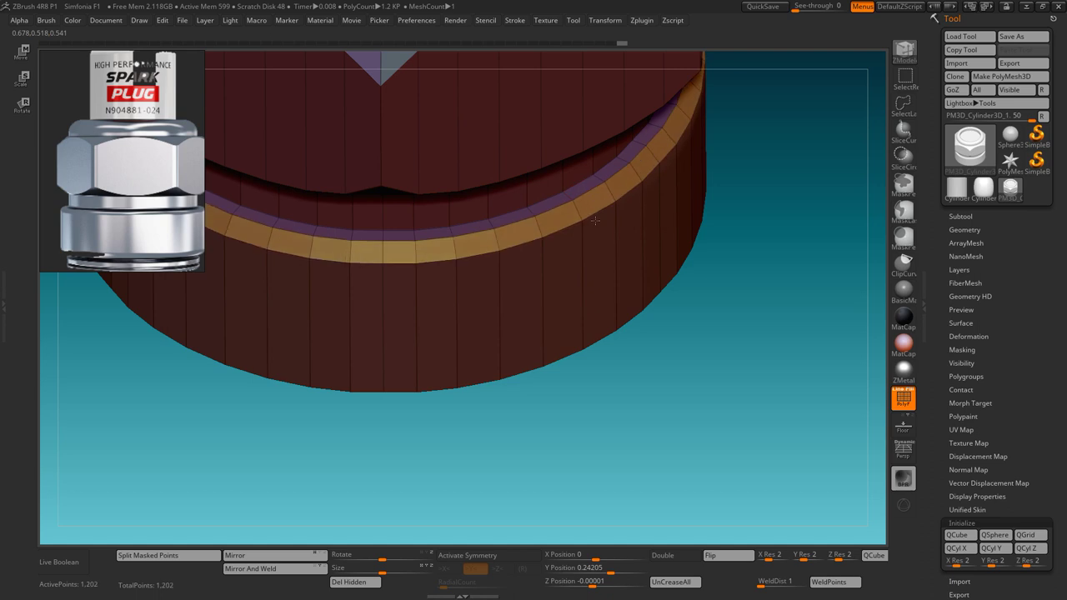
click(632, 315)
drag(583, 367, 613, 158)
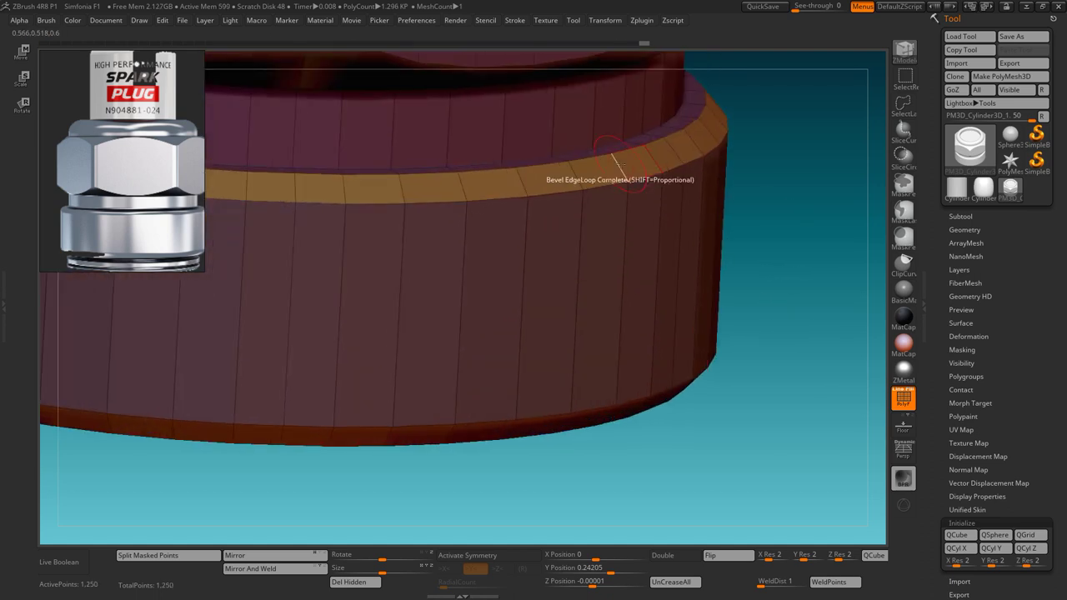
- Extrude the bevelled band outward as a polyloop and insert an edge loop below it
key(space)
click(638, 174)
key(space)
click(625, 300)
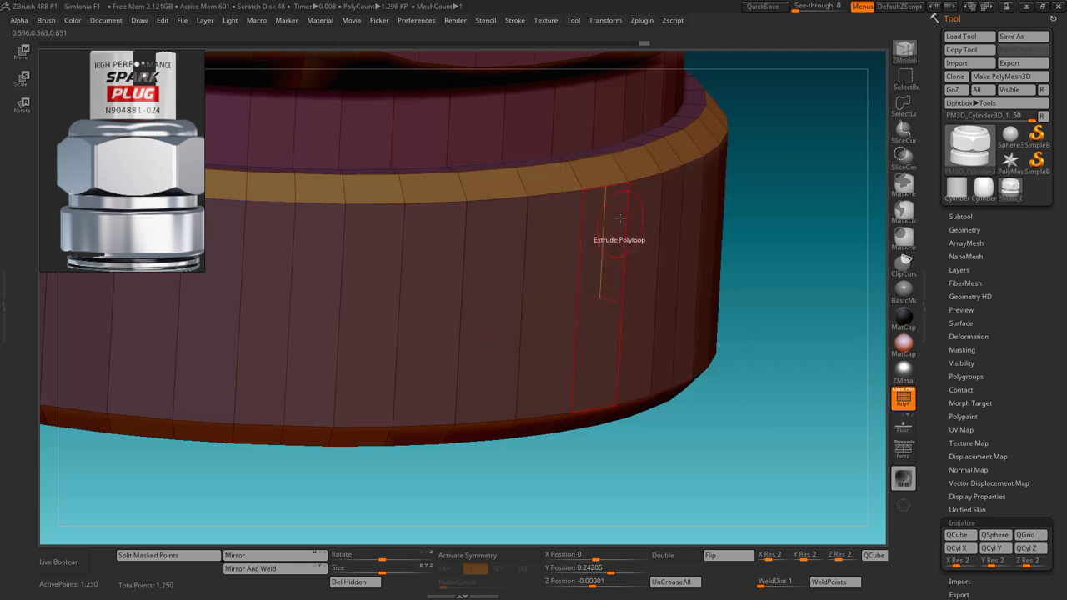
drag(620, 218, 621, 207)
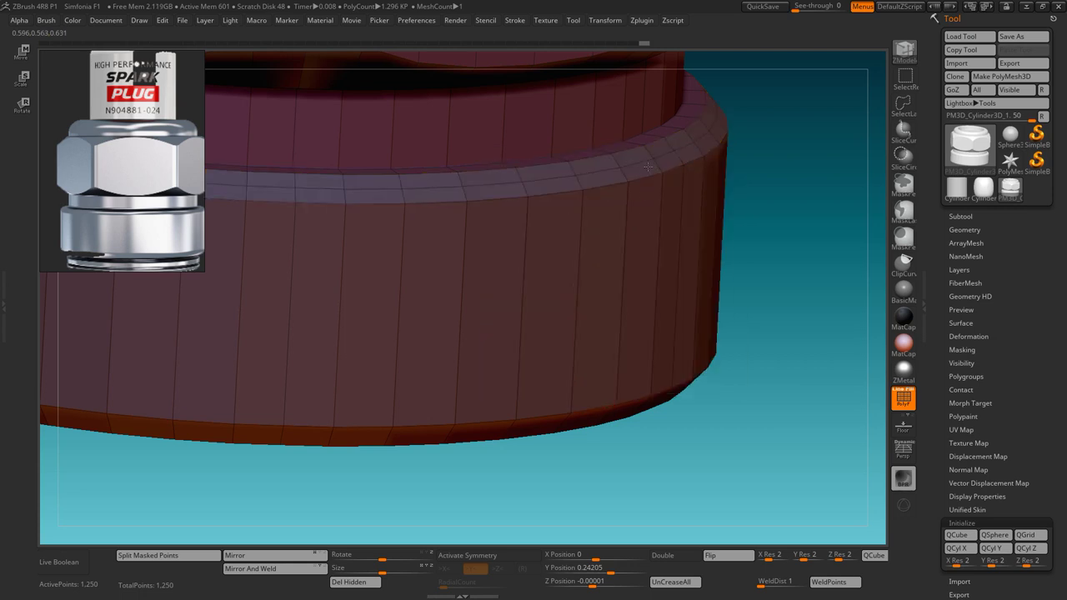
click(606, 412)
mouse_move(634, 392)
mouse_down()
mouse_move(722, 225)
mouse_move(708, 218)
mouse_up()
scroll(139, 231, down, 2)
- Insert supporting edge loops on the base cylinder and bevel band under the hex body
scroll(139, 231, up, 5)
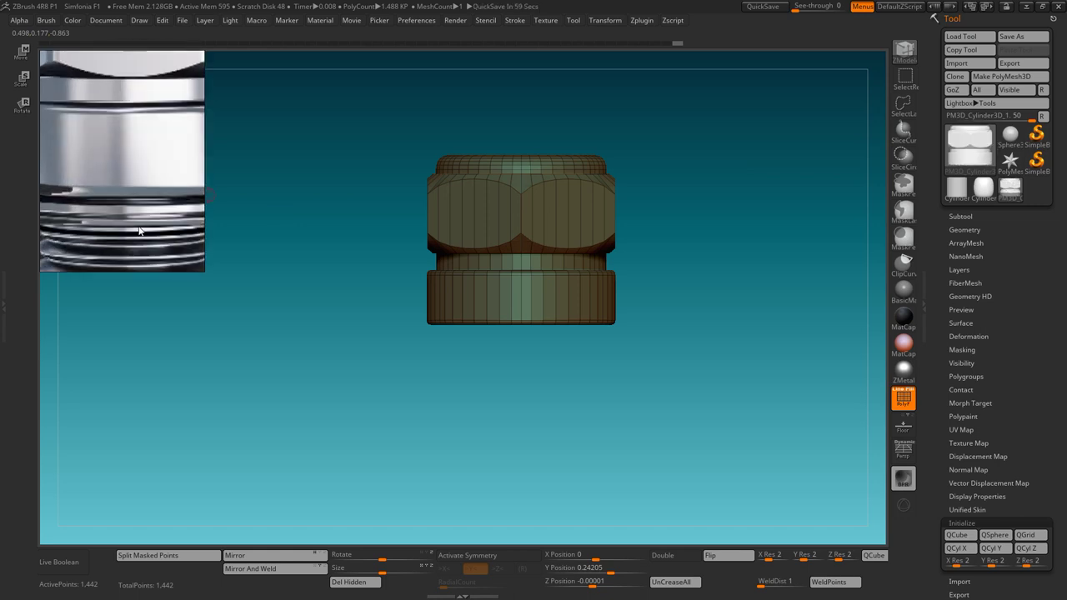
scroll(138, 227, down, 3)
drag(703, 302, 709, 214)
key(space)
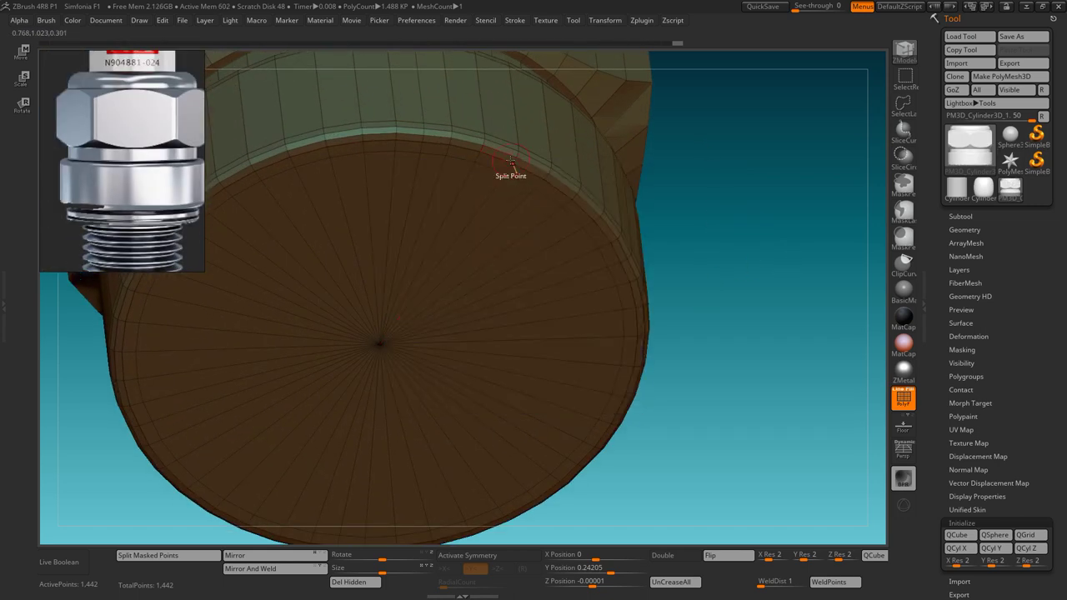
key(ctrl+z)
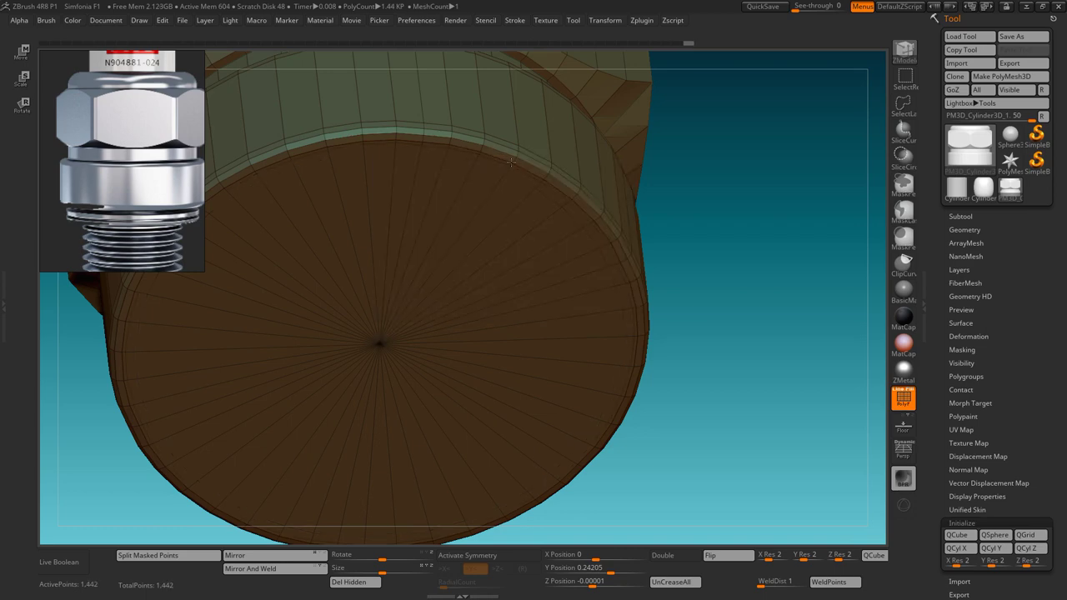
drag(511, 160, 552, 220)
drag(700, 217, 690, 162)
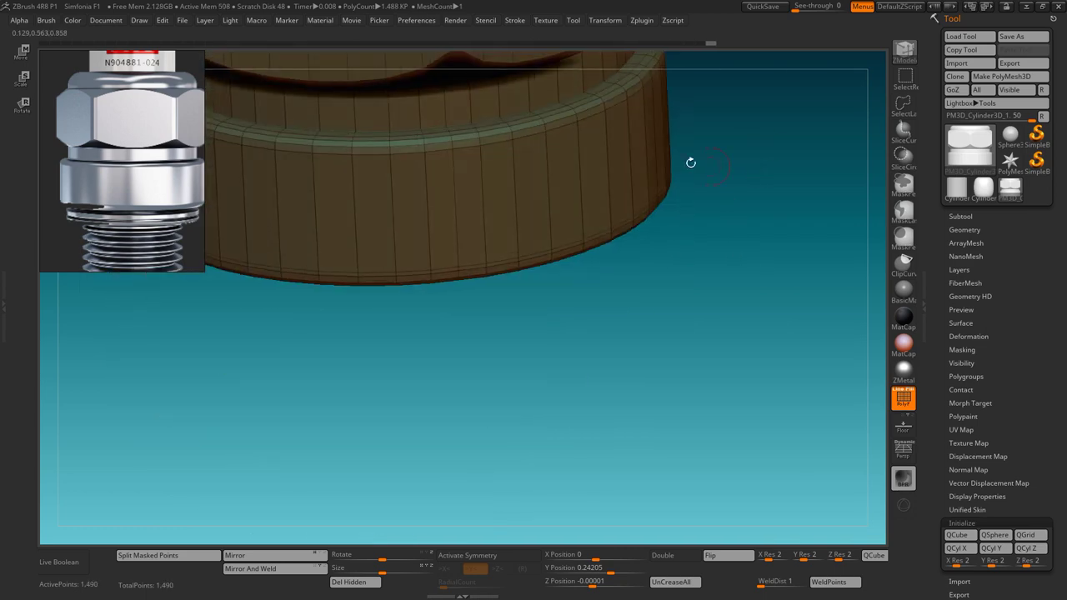
drag(528, 105, 528, 180)
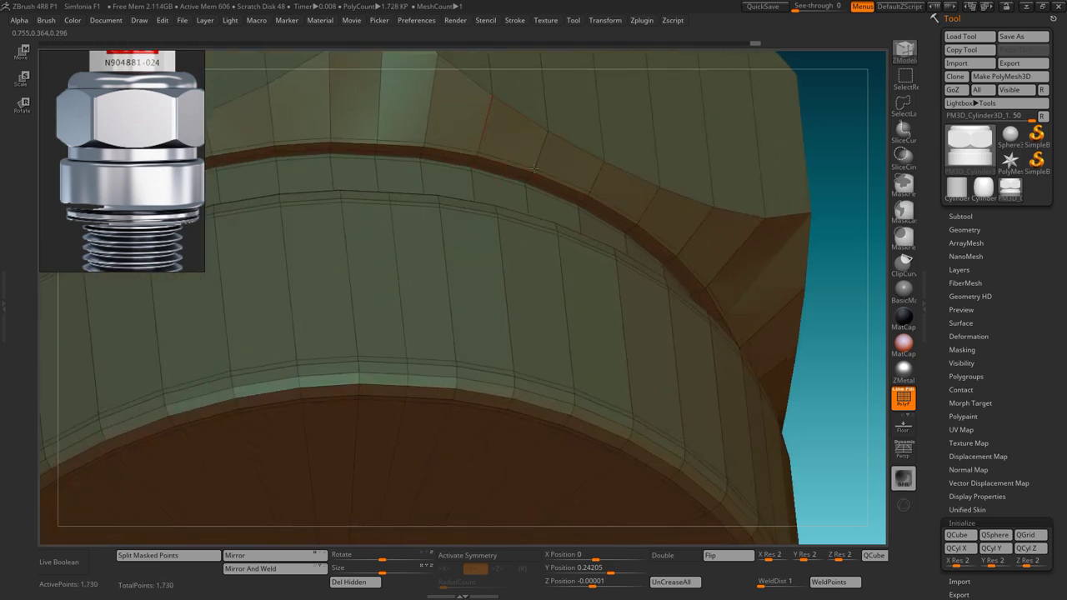
mouse_move(547, 136)
mouse_down()
mouse_move(550, 112)
mouse_move(533, 177)
mouse_up()
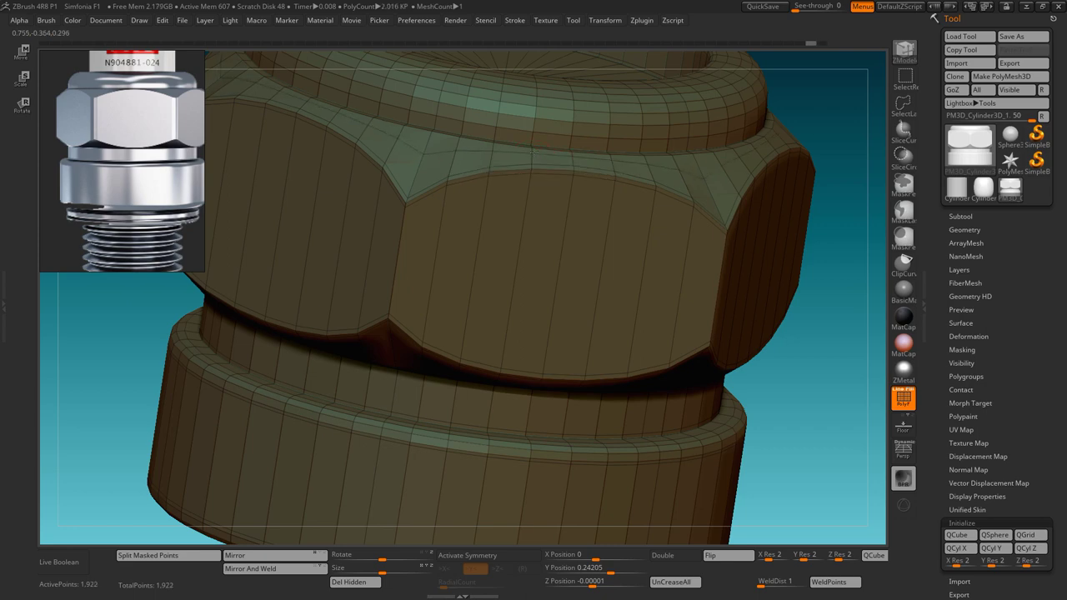
drag(534, 152, 543, 188)
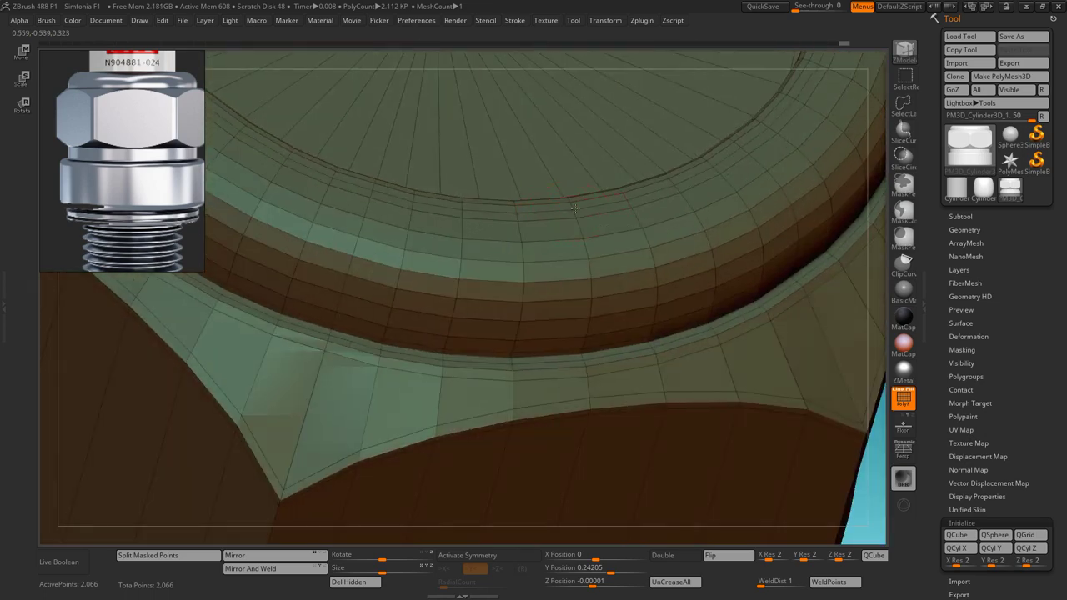
key(f)
mouse_move(575, 208)
mouse_down()
mouse_move(538, 281)
mouse_move(500, 292)
mouse_up()
- Extrude the inner disc face at the nut's base with ZModeler
key(space)
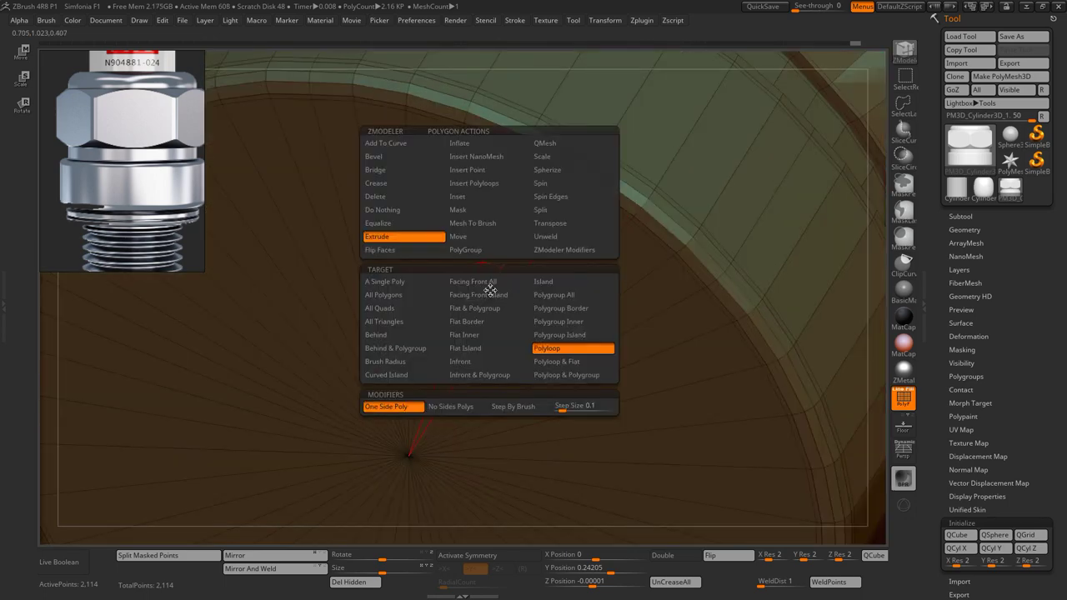
click(479, 294)
drag(546, 272, 574, 171)
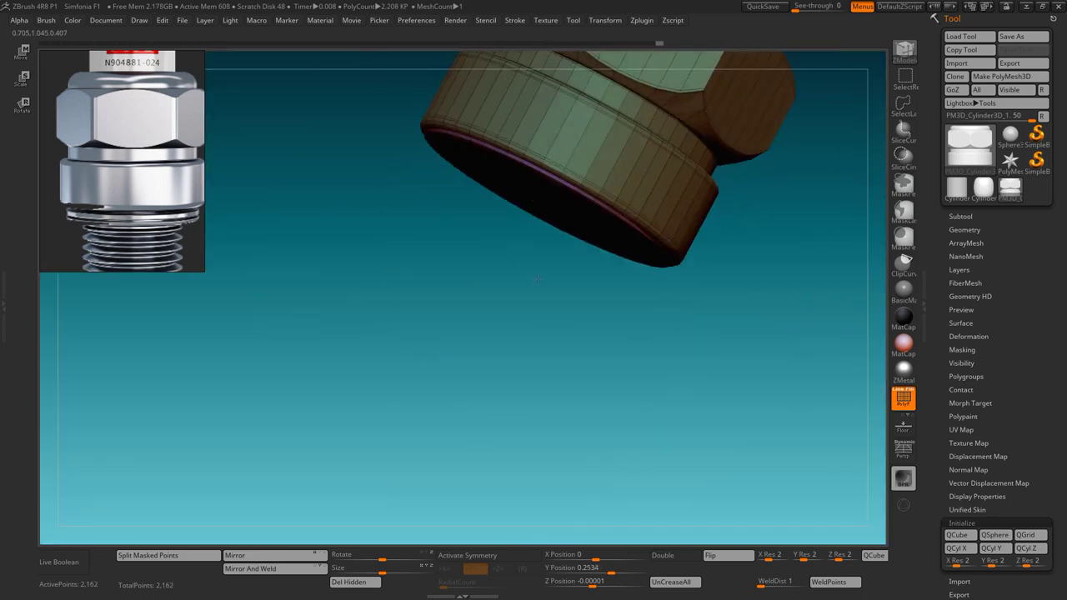
key(space)
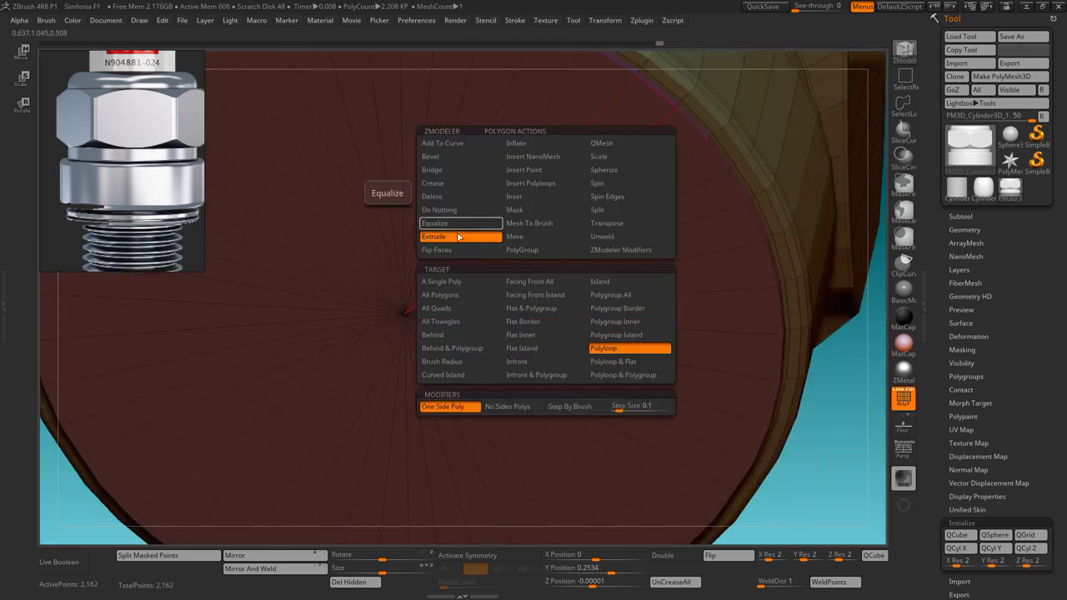
click(657, 278)
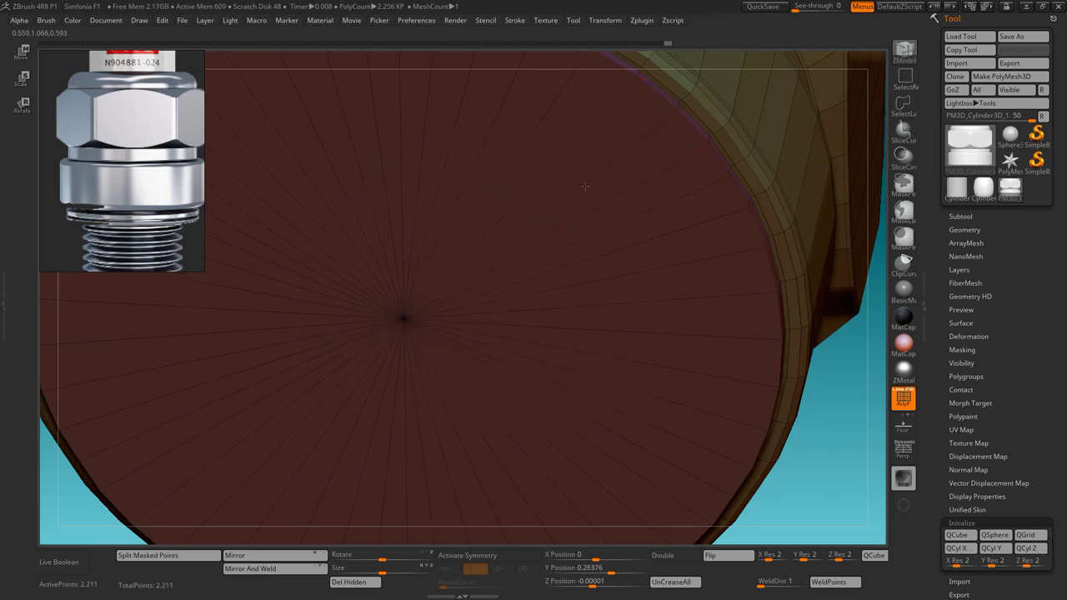
right_drag(585, 186, 571, 200)
- Mask a polyloop and make PM3D_Cylinder3D_2 the active subtool
key(space)
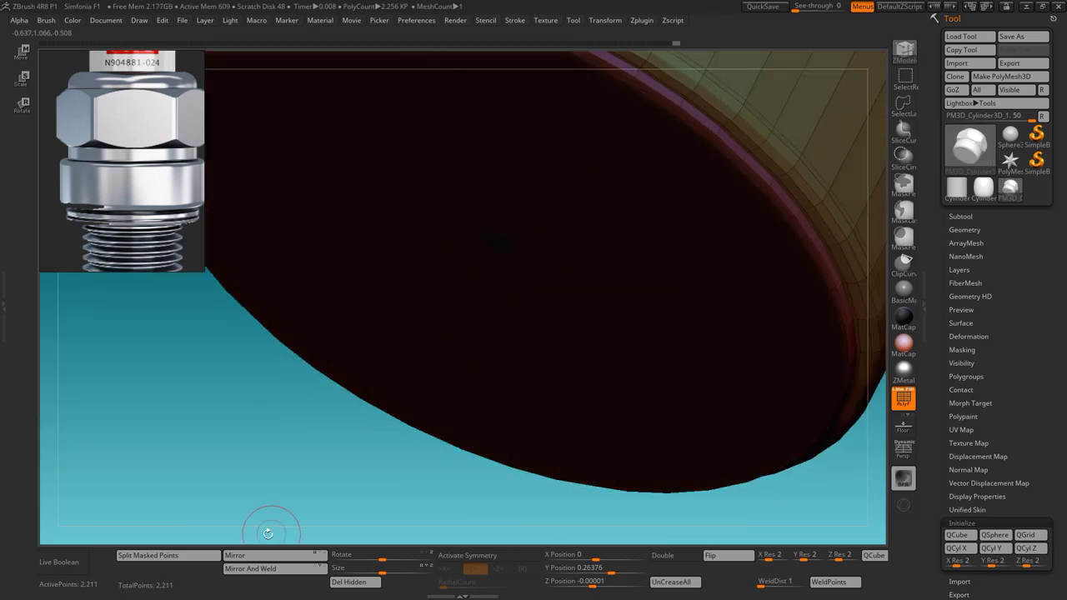
right_drag(250, 523, 567, 241)
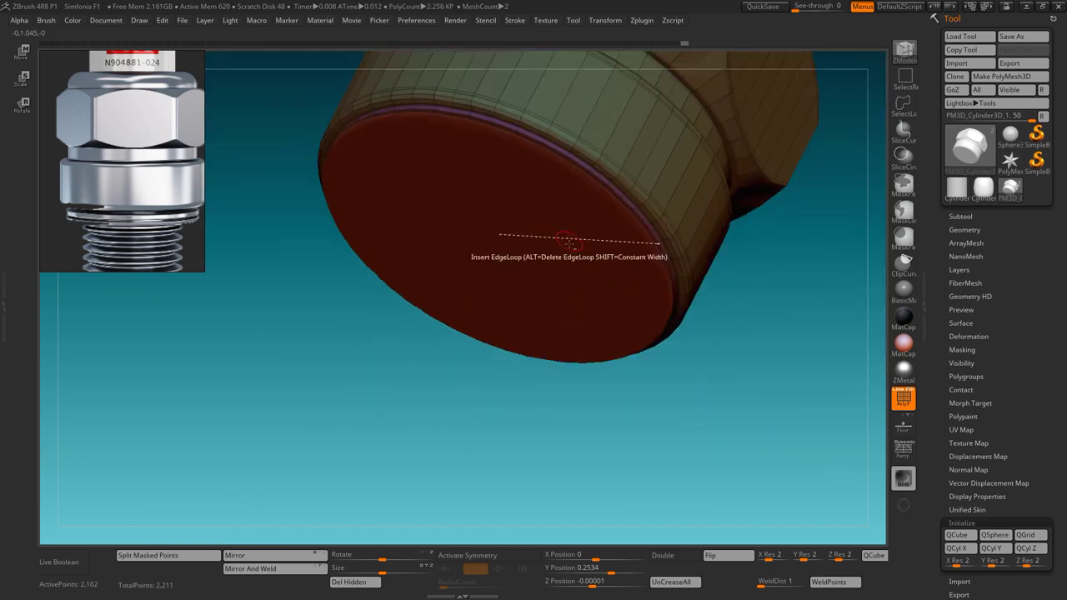
alt+click(567, 240)
mouse_move(811, 281)
mouse_down()
mouse_move(819, 290)
mouse_move(808, 273)
mouse_move(803, 284)
mouse_move(785, 270)
mouse_up()
- Insert an edge loop near the disc rim and delete the disc's centre polyloop
key(space)
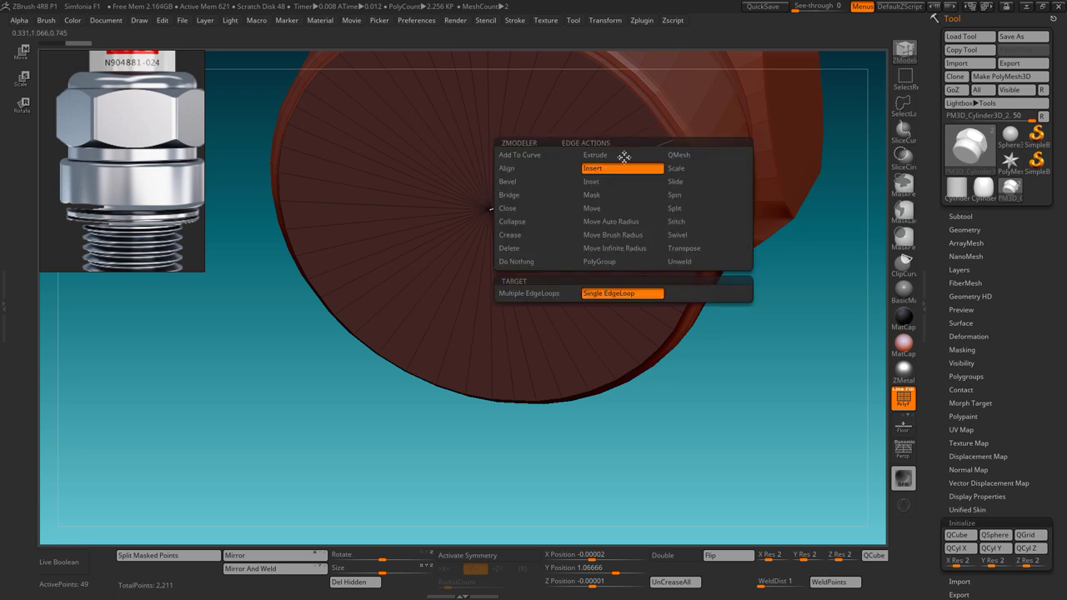
click(629, 157)
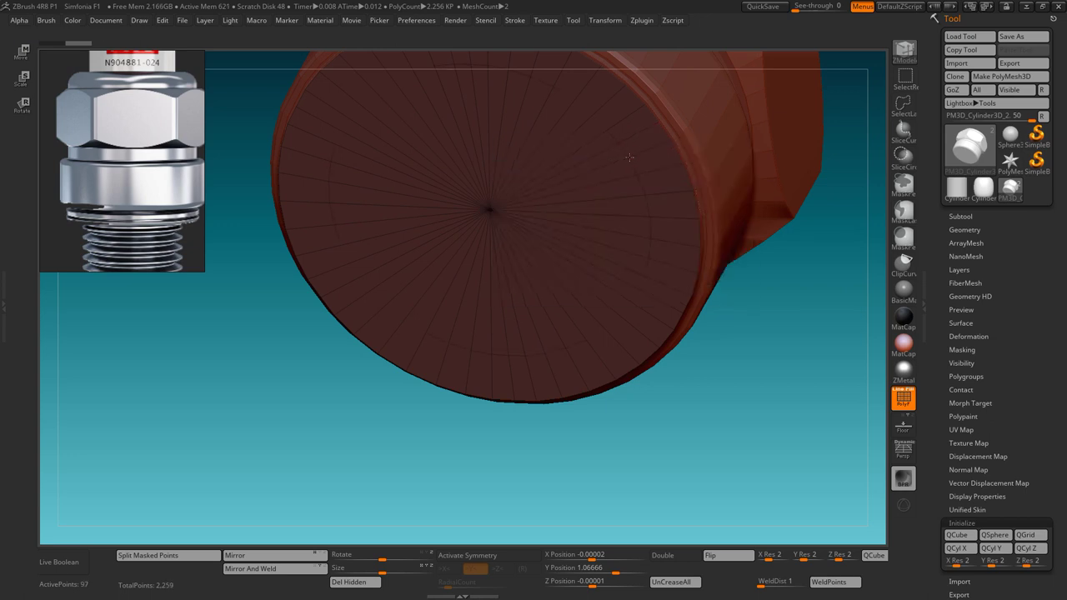
key(space)
click(489, 198)
click(572, 182)
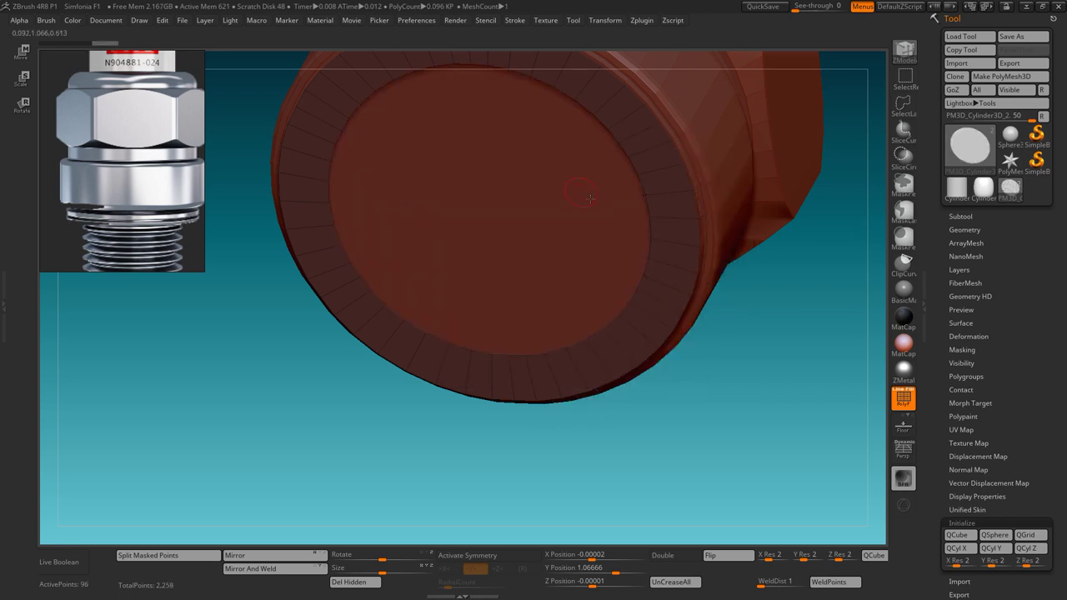
mouse_move(805, 233)
mouse_down()
mouse_move(796, 380)
mouse_move(604, 218)
mouse_up()
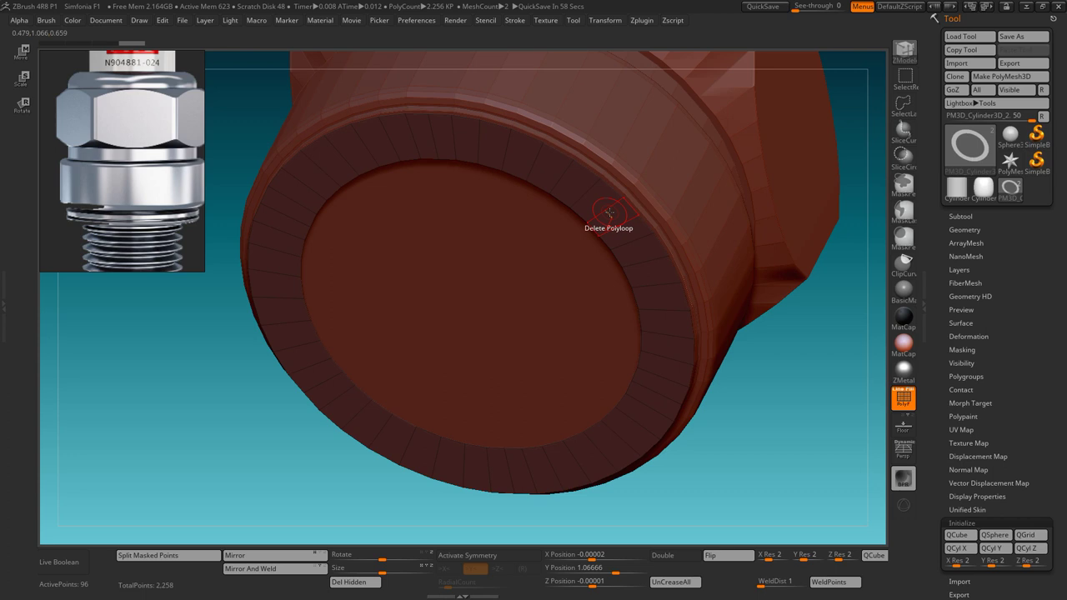
- Insert a polygon loop around the rim to thicken it into a flat ring
key(space)
click(524, 236)
click(601, 224)
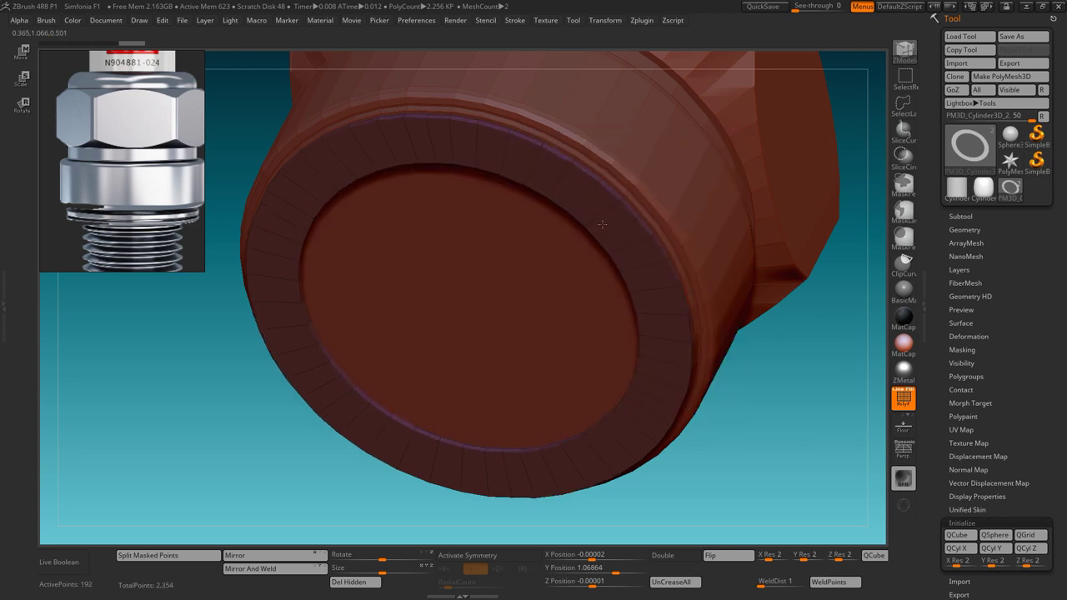
mouse_move(775, 375)
shift+mouse_down()
mouse_move(692, 279)
mouse_move(539, 265)
shift+mouse_up()
- Raise the ring slightly and widen it under the nut body
key(w)
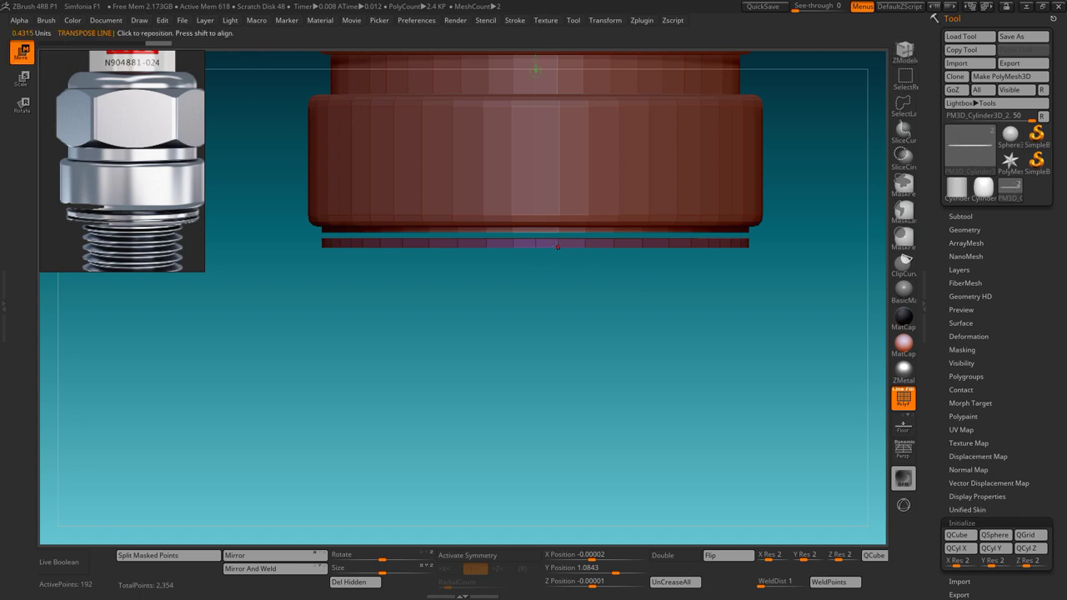
drag(558, 215, 558, 212)
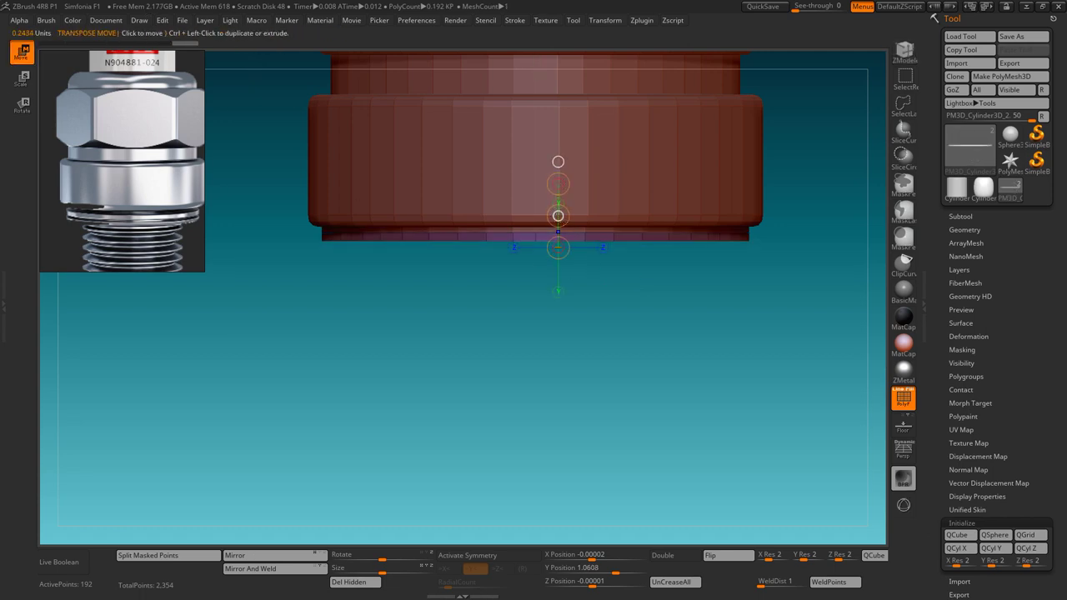
alt+drag(724, 283, 724, 331)
drag(423, 569, 385, 573)
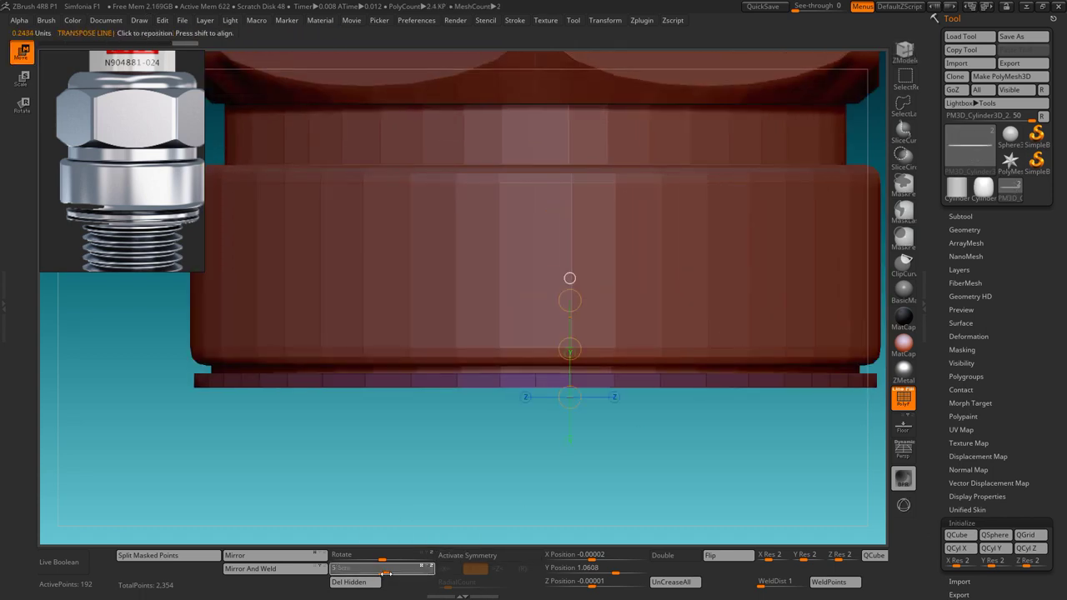
alt+drag(675, 421, 623, 304)
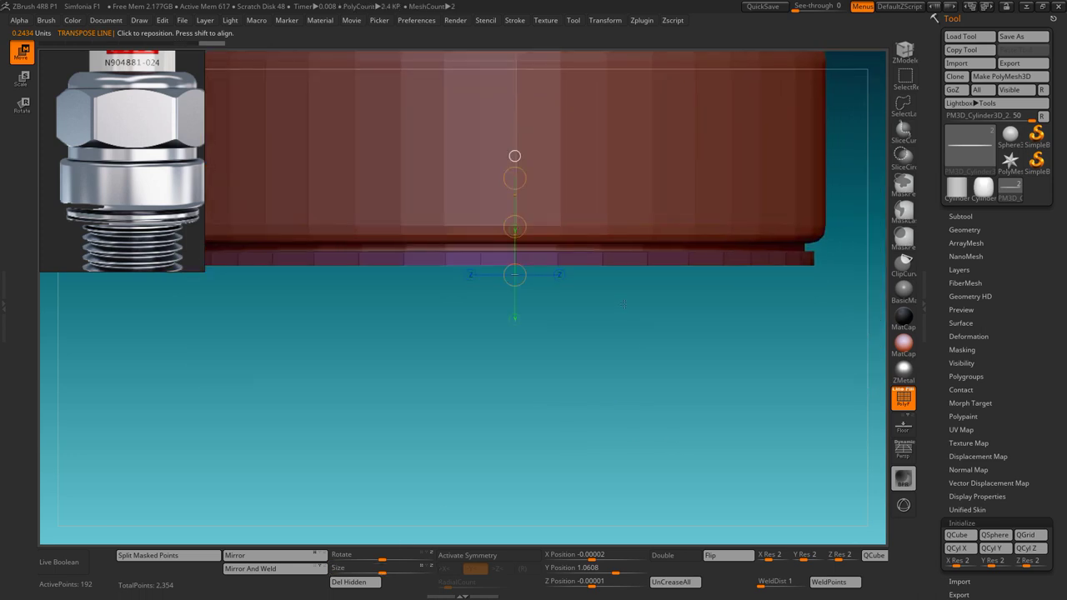
- Ctrl-drag the move line to duplicate the ring just below itself
drag(575, 258, 575, 329)
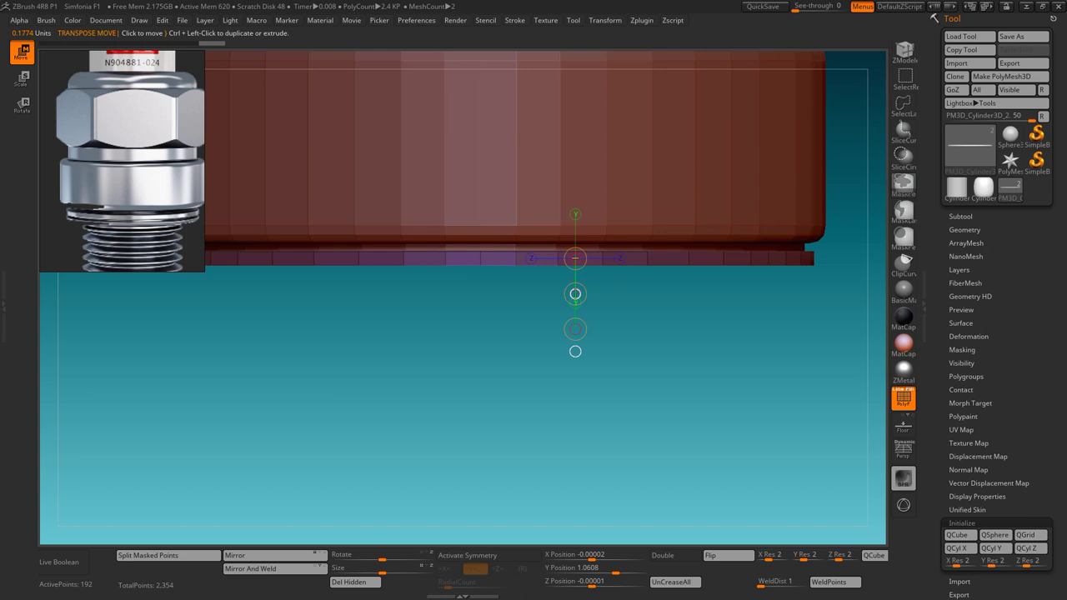
ctrl+drag(575, 294, 575, 308)
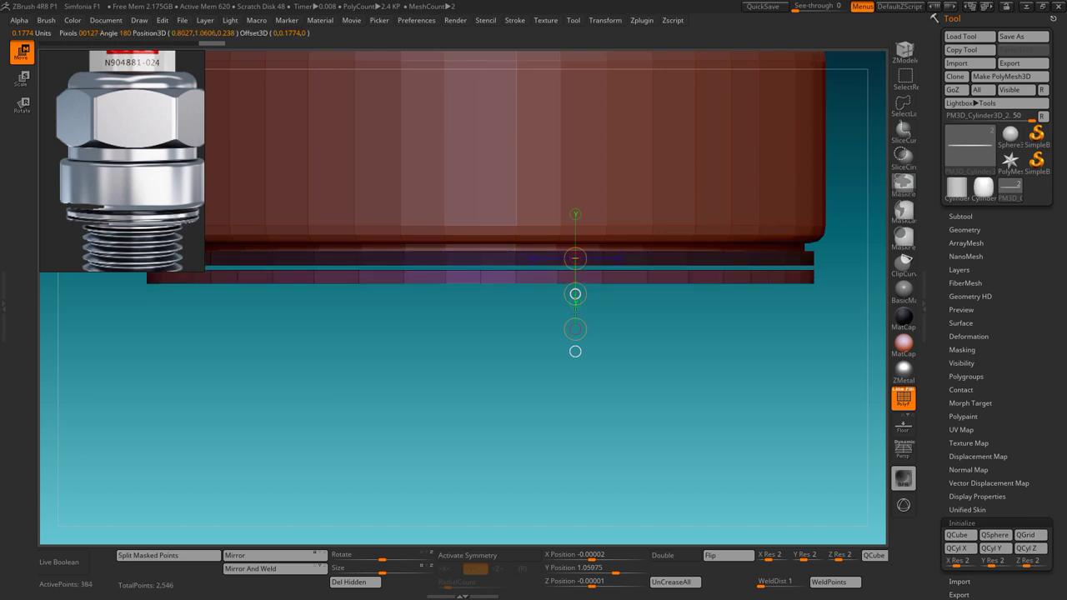
drag(600, 391, 634, 250)
key(q)
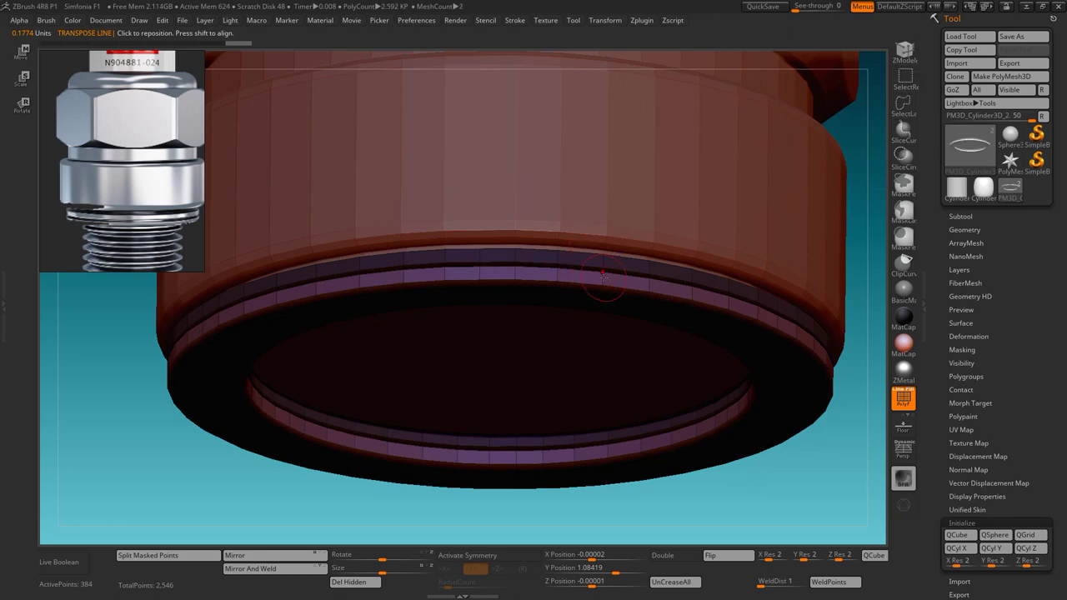
key(space)
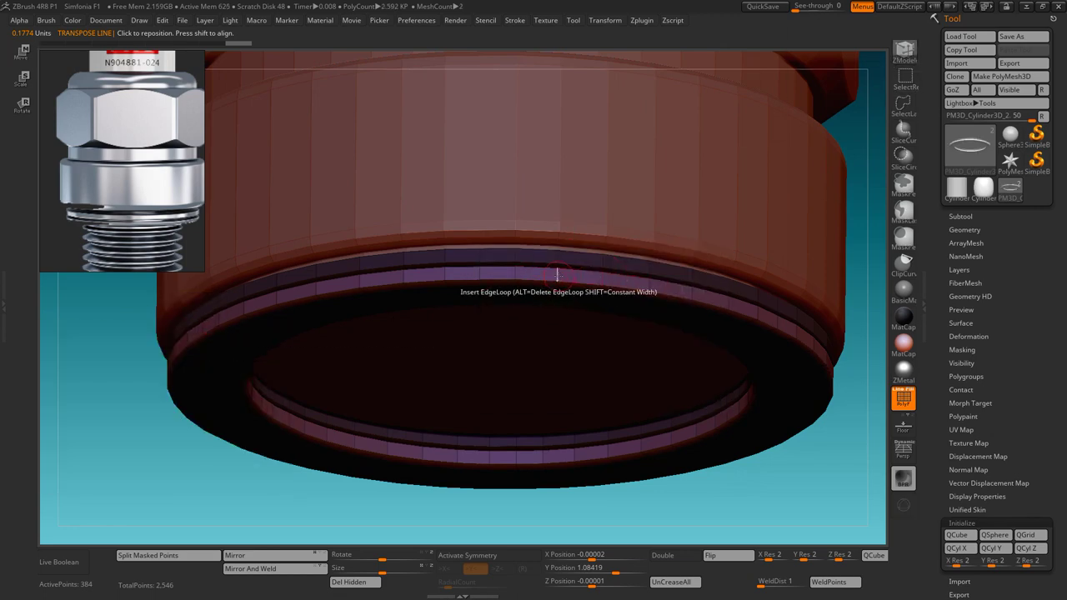
- Undo a stray polyloop extrusion on the ring and switch ZModeler to Insert EdgeLoop
drag(558, 274, 539, 283)
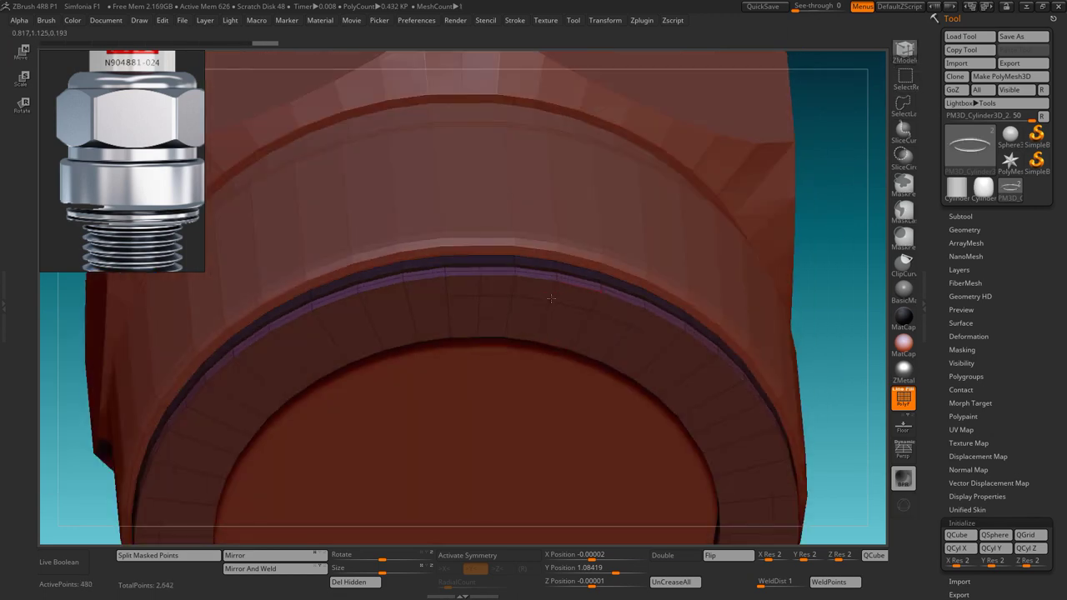
key(ctrl+z)
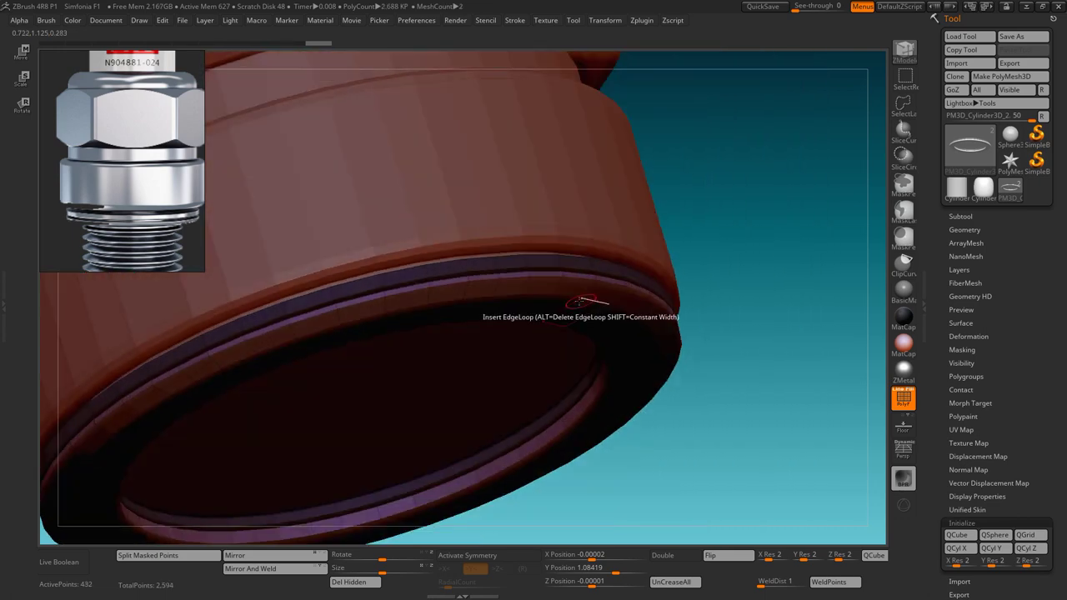
right_drag(539, 284, 504, 291)
key(space)
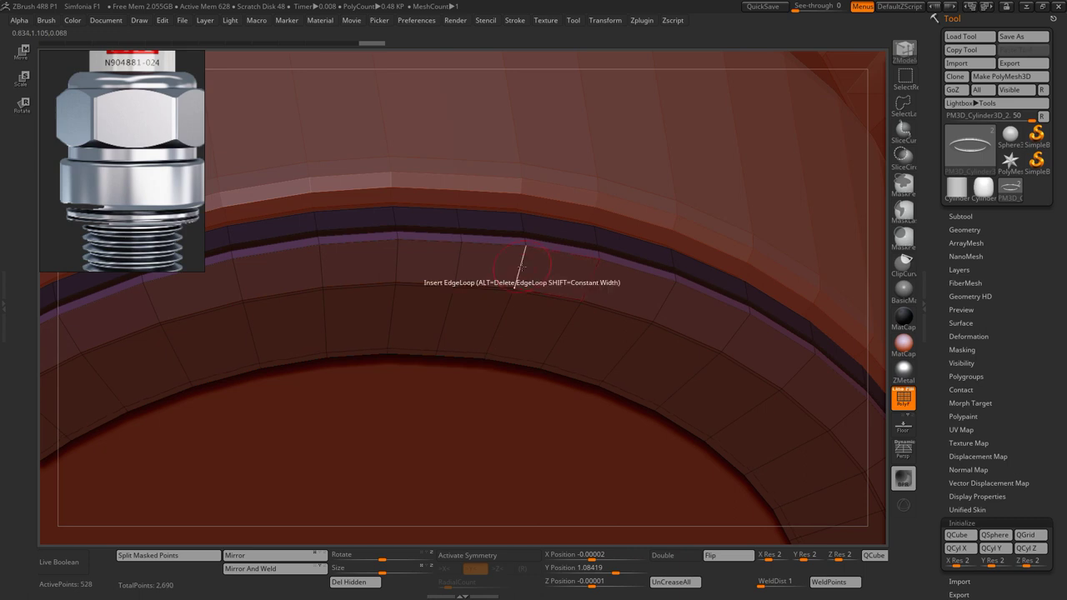
mouse_move(516, 284)
right_down()
mouse_move(525, 248)
mouse_move(536, 267)
right_up()
key(f)
mouse_move(598, 374)
alt+right_down()
mouse_move(610, 397)
mouse_move(541, 275)
mouse_move(810, 429)
alt+right_up()
- Hide everything but the ring and make the ring subtool active in solo
ctrl+shift+drag(811, 429, 500, 360)
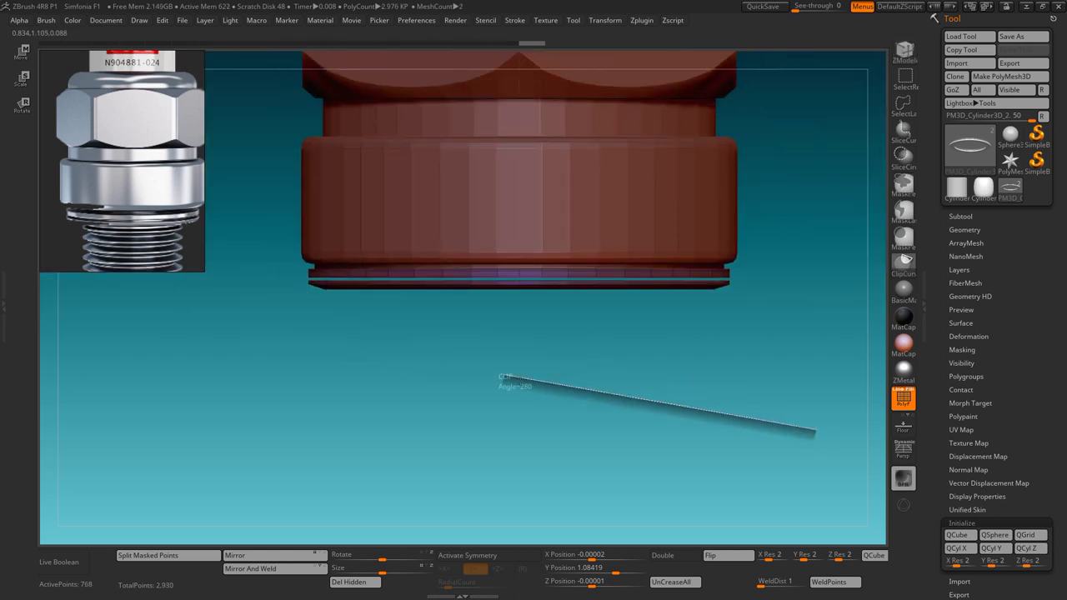
click(905, 80)
ctrl+shift+drag(813, 357, 392, 415)
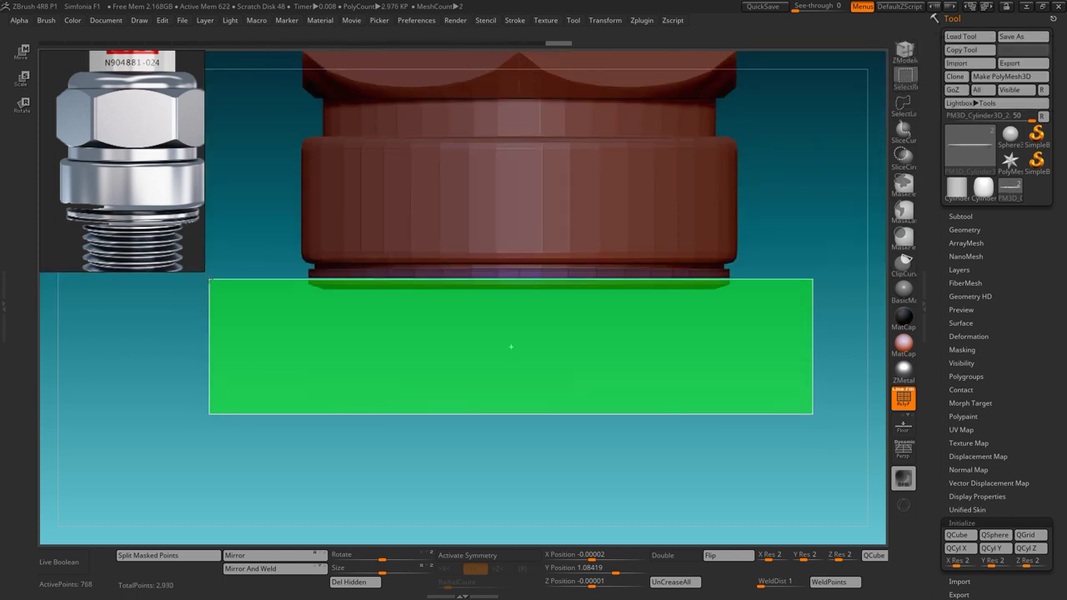
ctrl+shift+drag(393, 358, 202, 279)
right_drag(616, 369, 960, 216)
click(961, 216)
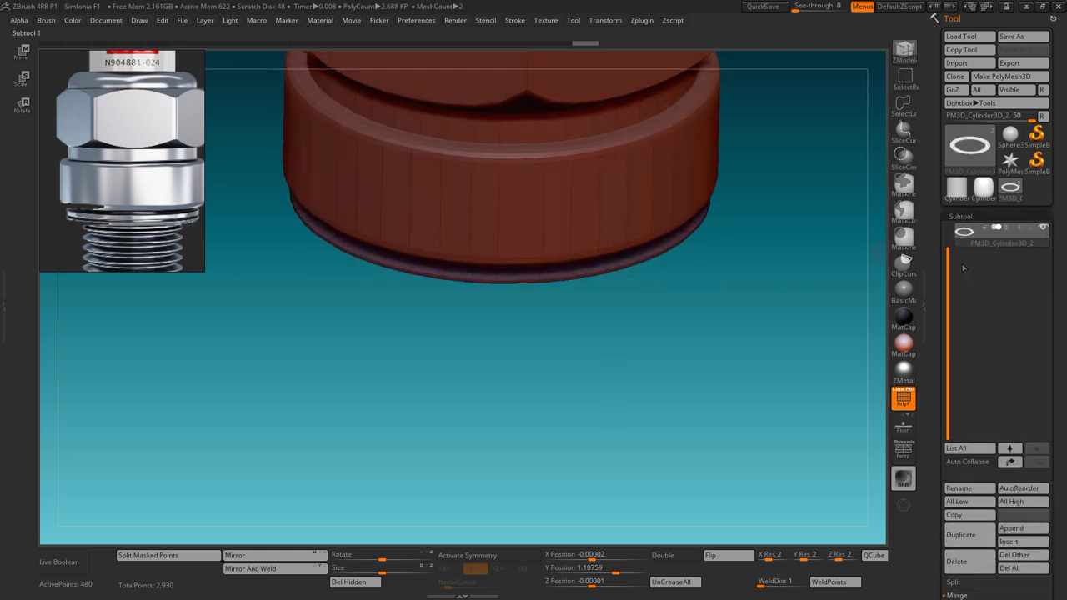
click(1000, 258)
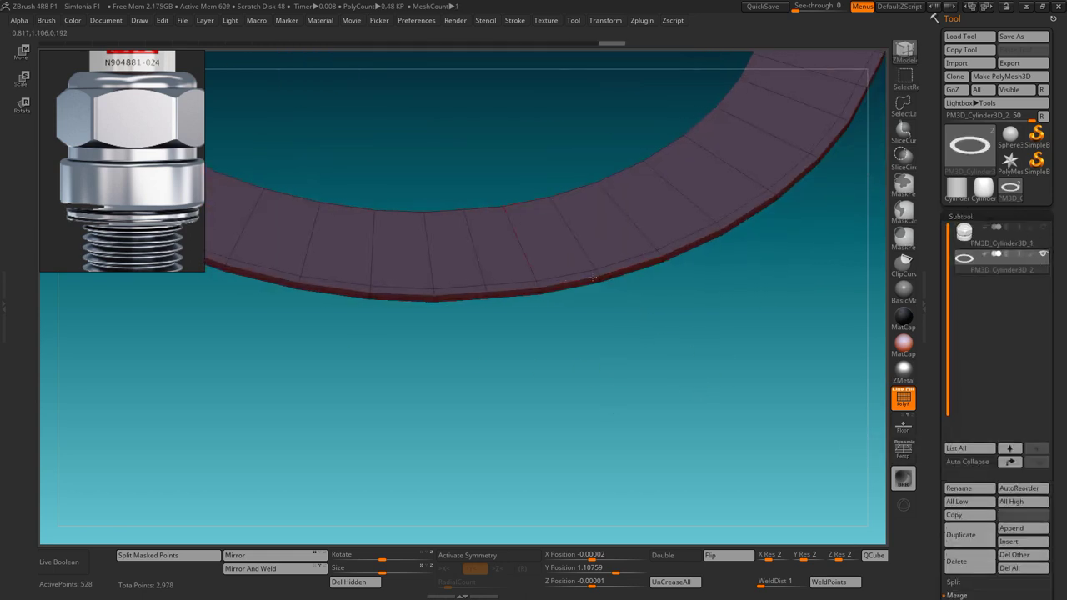
- Insert three more edge loops around the ring and preview it smoothed
mouse_move(525, 167)
mouse_down()
mouse_move(542, 225)
mouse_move(754, 229)
mouse_move(722, 297)
mouse_up()
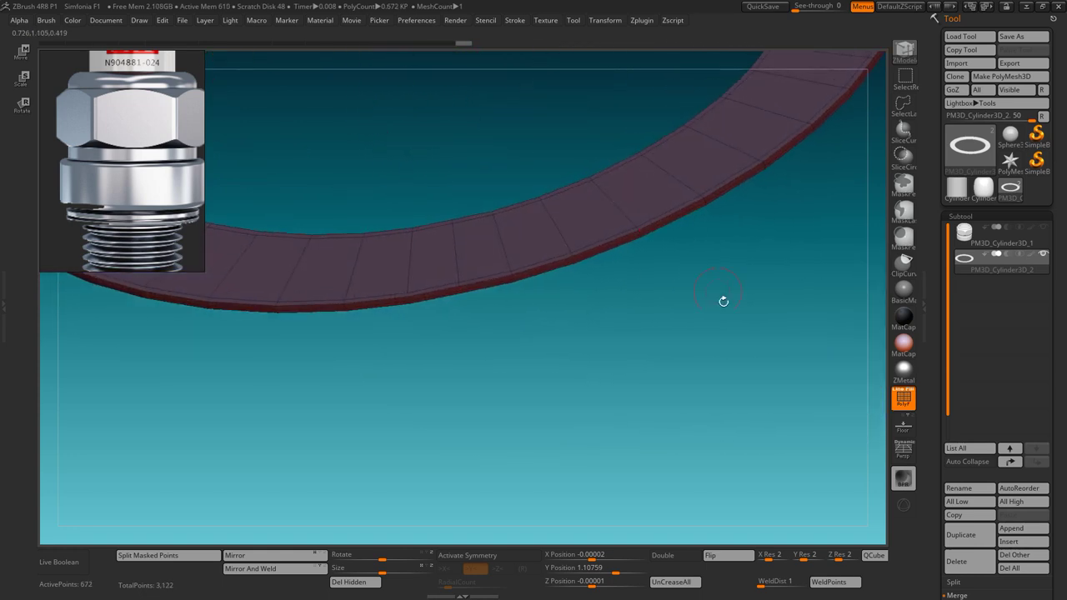
click(569, 218)
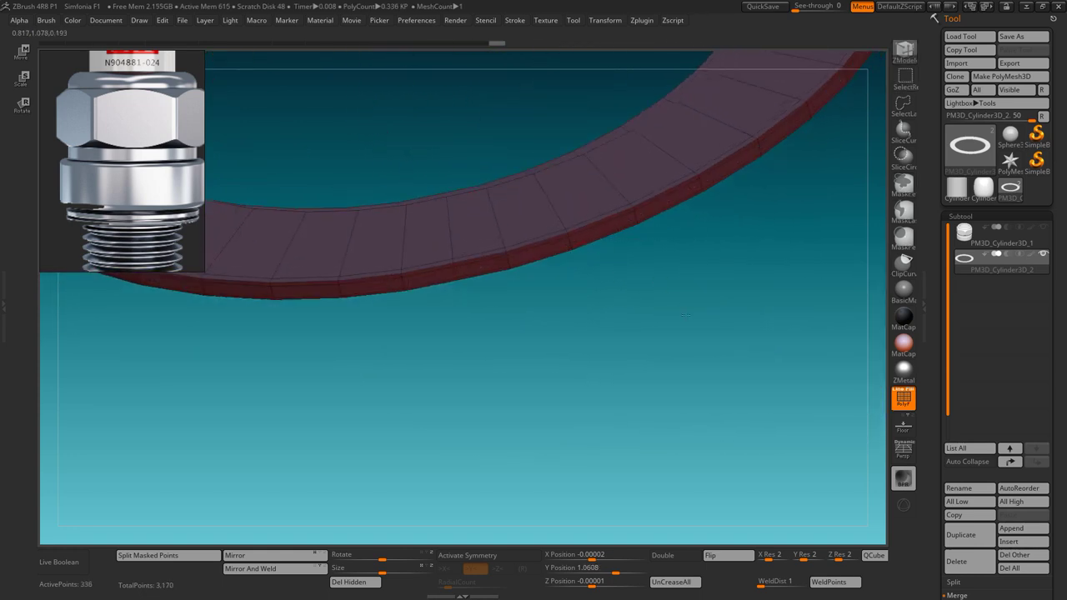
mouse_move(650, 275)
mouse_down()
mouse_move(679, 294)
mouse_move(690, 261)
mouse_move(510, 175)
mouse_up()
click(510, 175)
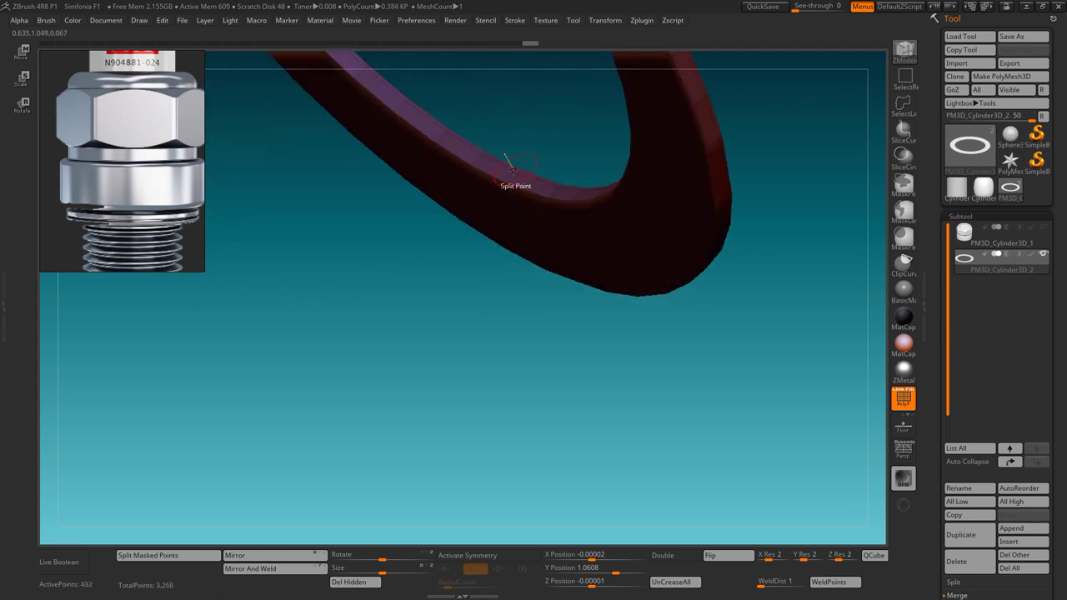
drag(416, 217, 488, 250)
click(531, 267)
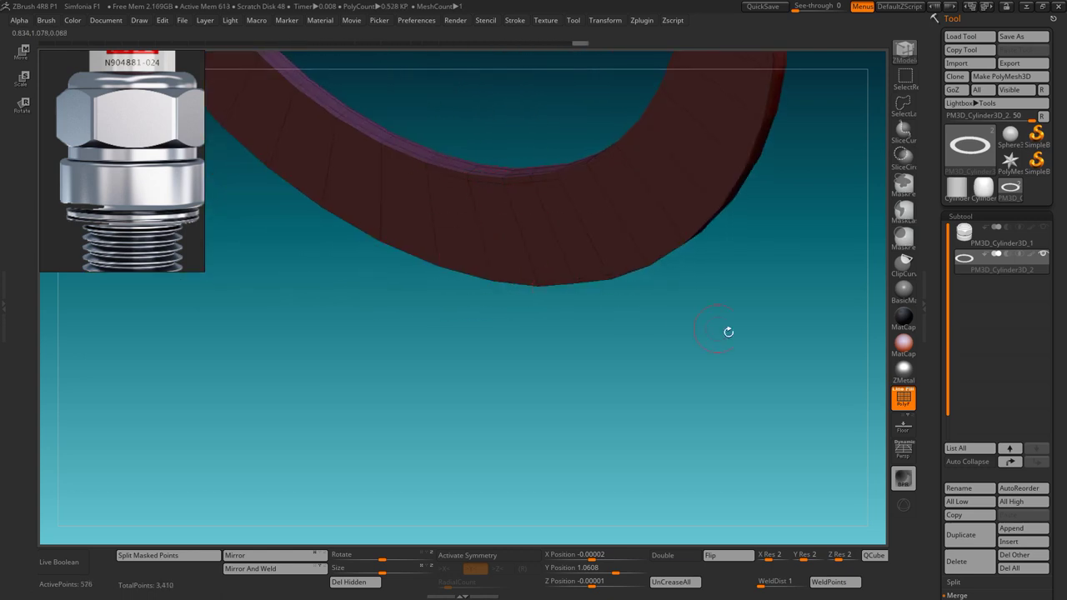
mouse_move(728, 332)
mouse_down()
mouse_move(469, 115)
mouse_move(779, 461)
mouse_move(735, 303)
mouse_move(767, 347)
mouse_up()
key(d)
- Show the nut body again, make it active, and mask everything above its bottom rim
click(1040, 254)
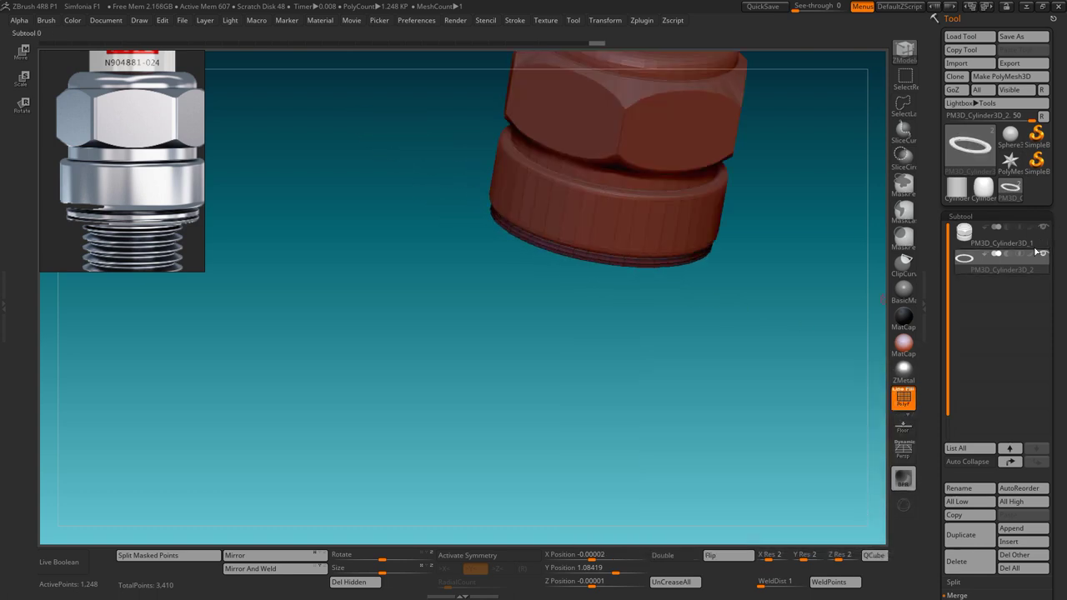
mouse_move(992, 260)
click(1000, 235)
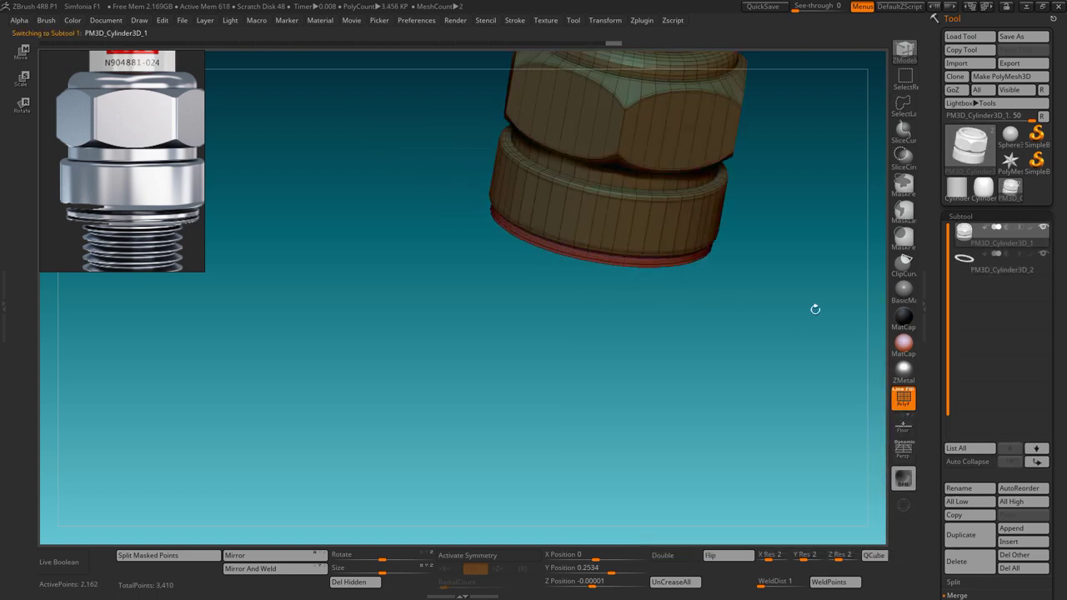
mouse_move(814, 309)
shift+mouse_down()
mouse_move(584, 364)
mouse_move(504, 316)
mouse_move(536, 288)
shift+mouse_up()
key(b)
key(z)
key(m)
- Shrink the unmasked bottom rim slightly with the Transpose size control
click(23, 52)
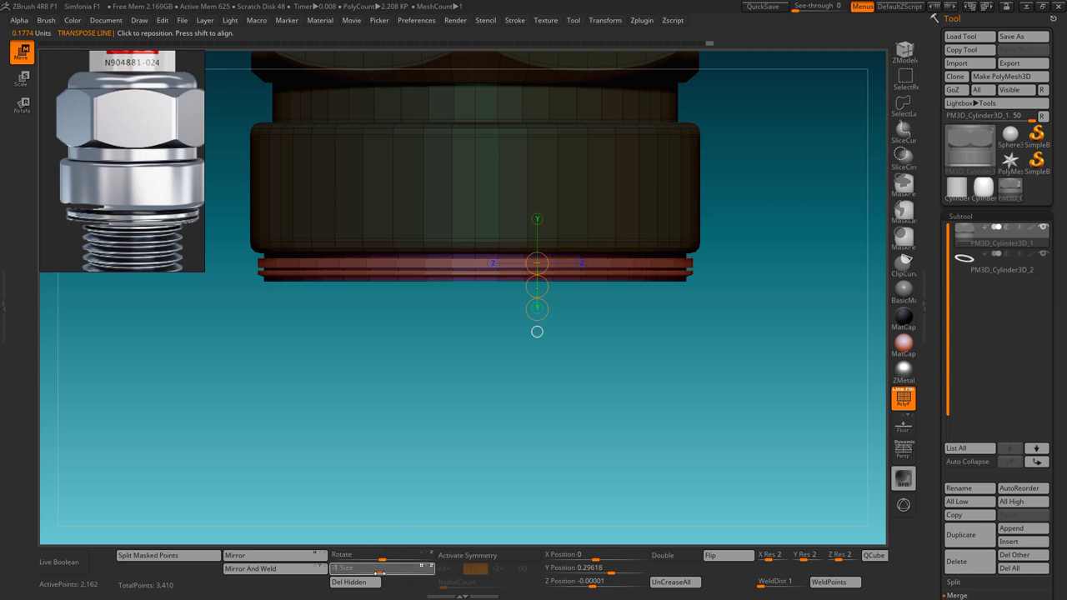
drag(379, 572, 376, 573)
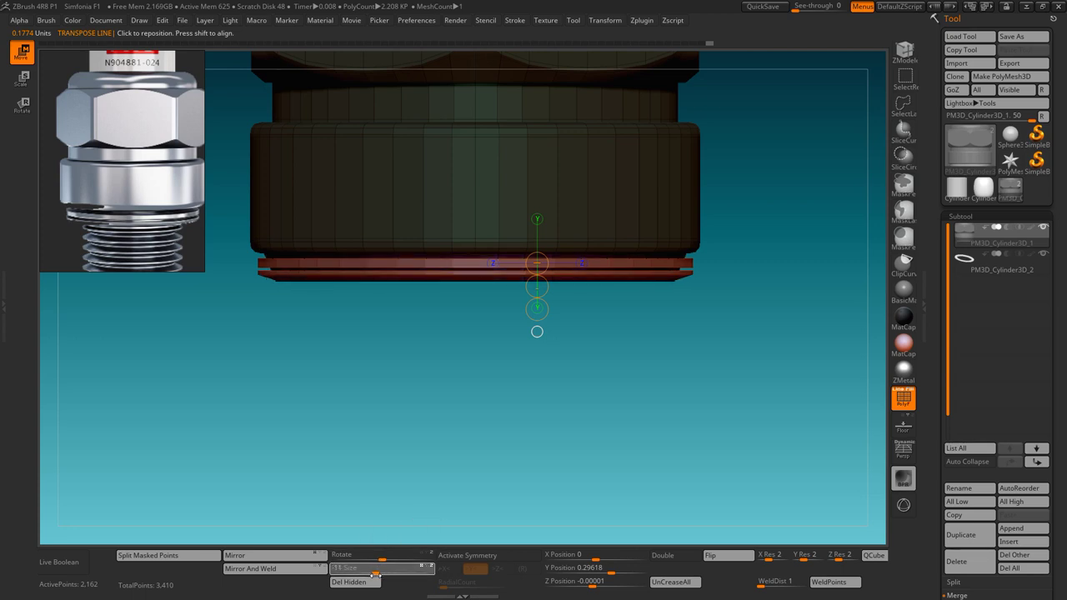
mouse_move(662, 398)
alt+mouse_down()
mouse_move(642, 326)
mouse_move(407, 362)
mouse_move(297, 360)
alt+mouse_up()
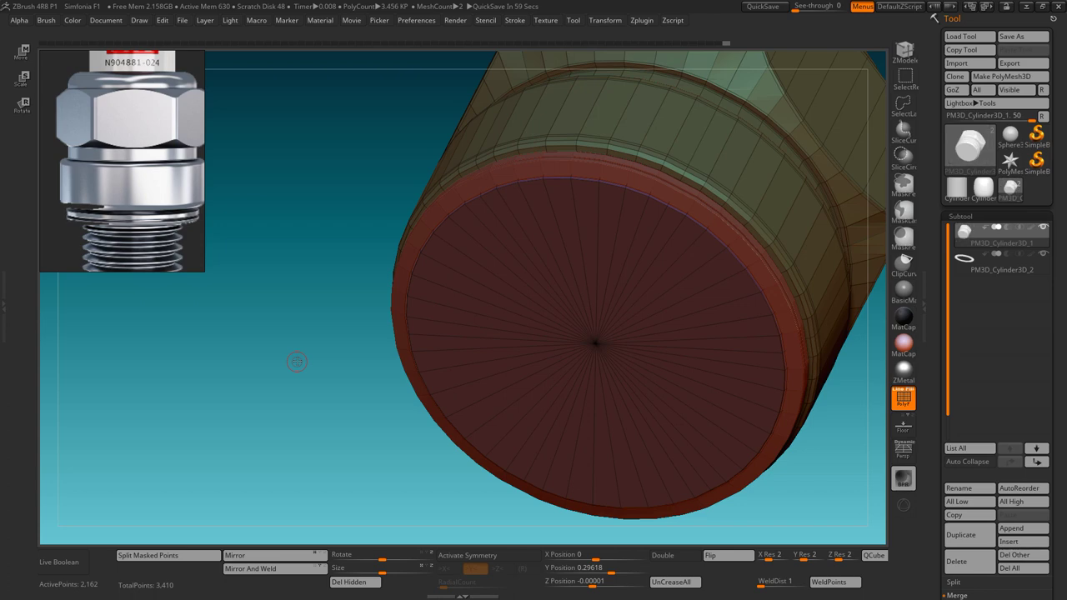
- Insert an edge loop on the nut's end face
key(space)
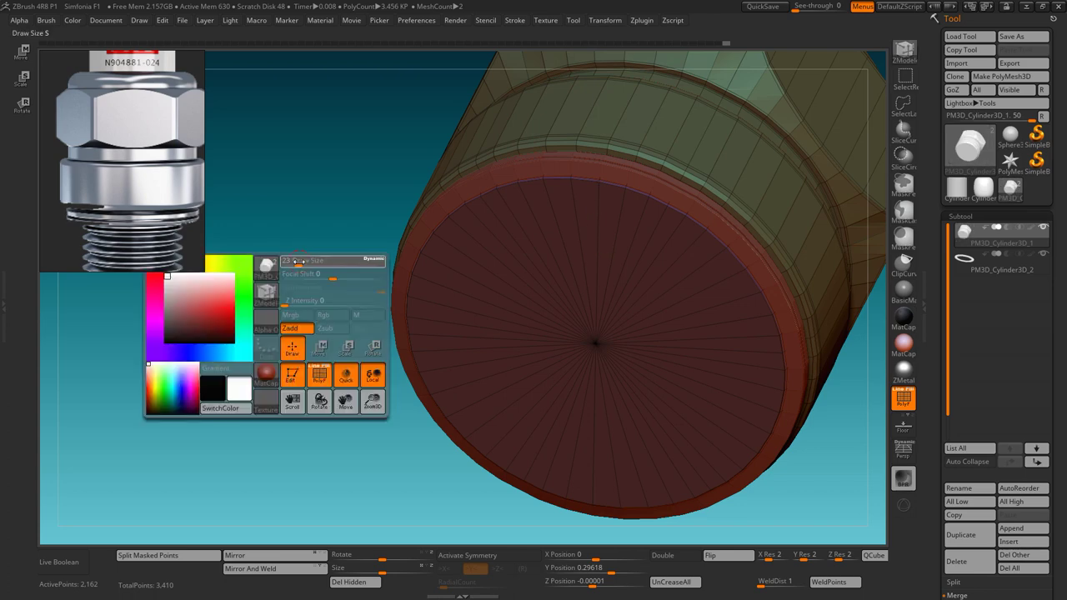
key(space)
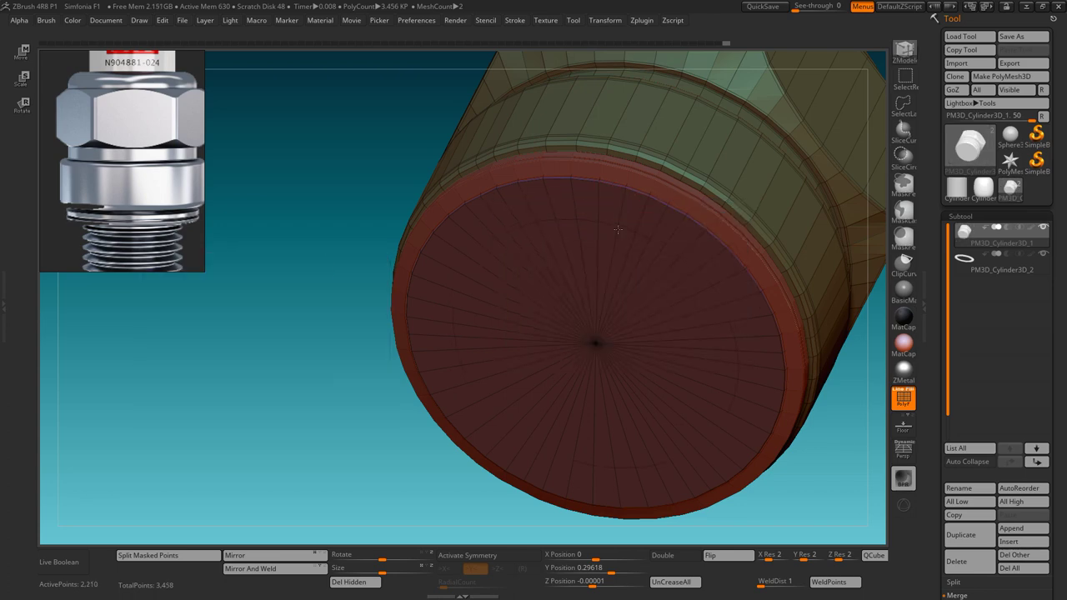
click(621, 218)
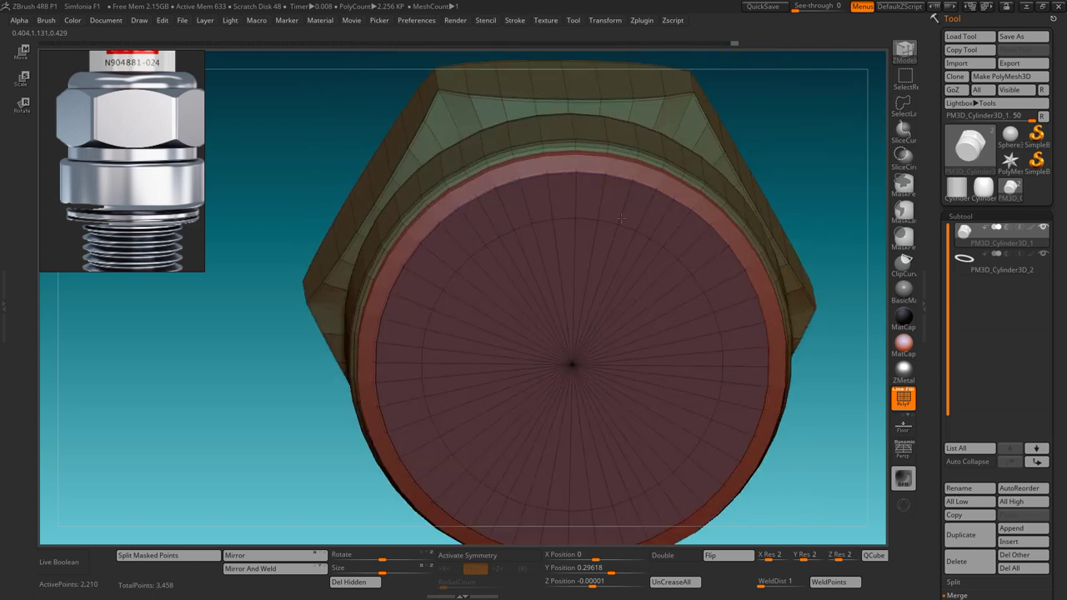
mouse_move(621, 219)
ctrl+right_down()
mouse_move(846, 282)
mouse_move(757, 277)
mouse_move(784, 284)
mouse_move(759, 341)
mouse_move(543, 333)
mouse_move(571, 309)
ctrl+right_up()
- Extrude a polyloop to inset a ring on the end face
key(space)
click(525, 242)
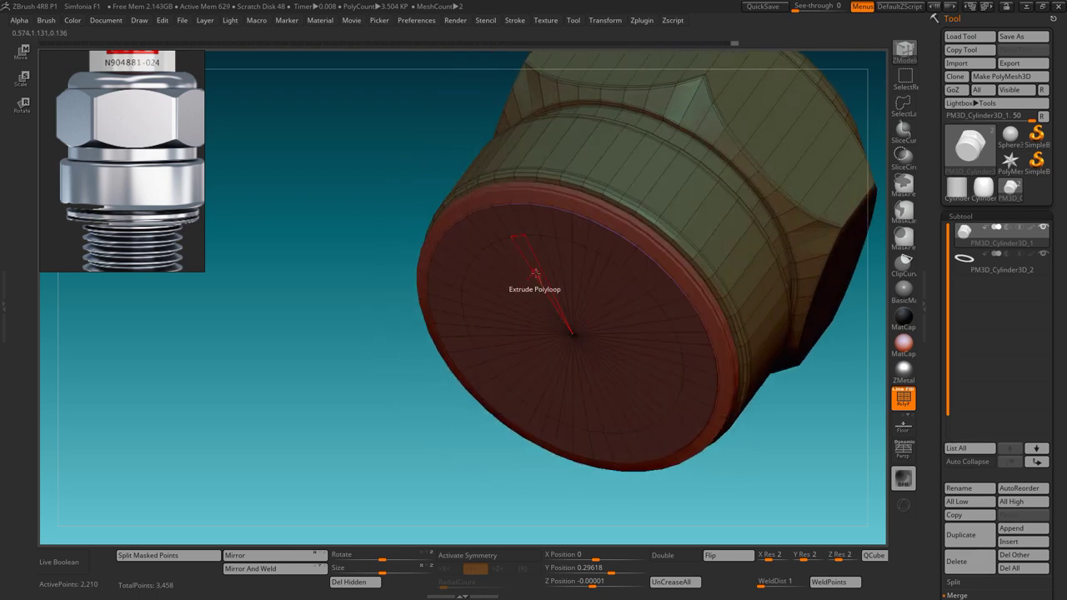
key(space)
click(655, 341)
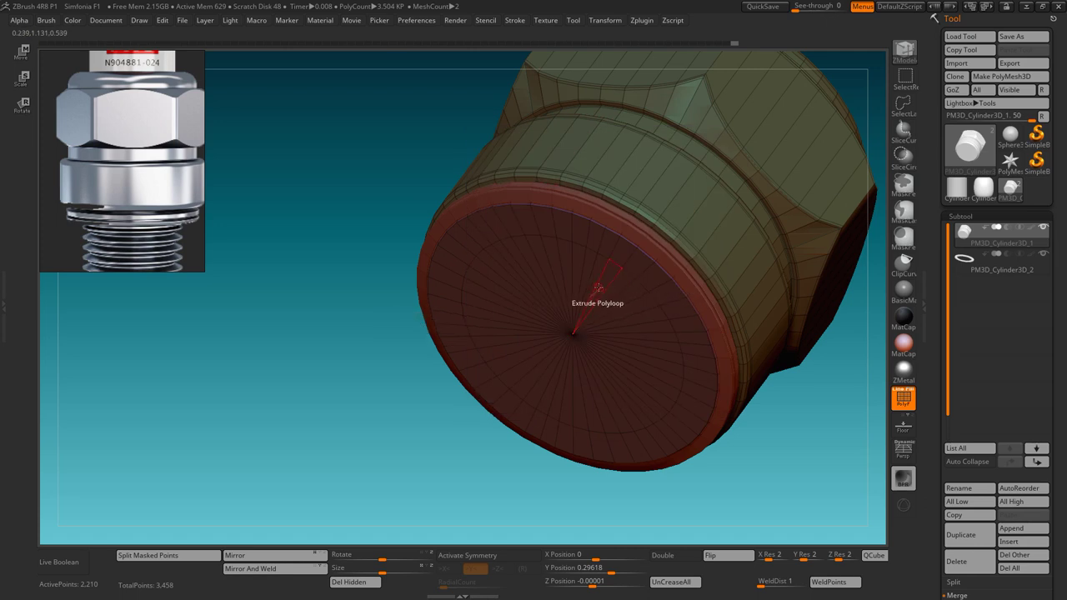
drag(596, 296, 582, 303)
- Mask the inner disc polyloop, split it off as PM3D_Cylinder3D_3, and select it
key(space)
click(581, 208)
click(650, 350)
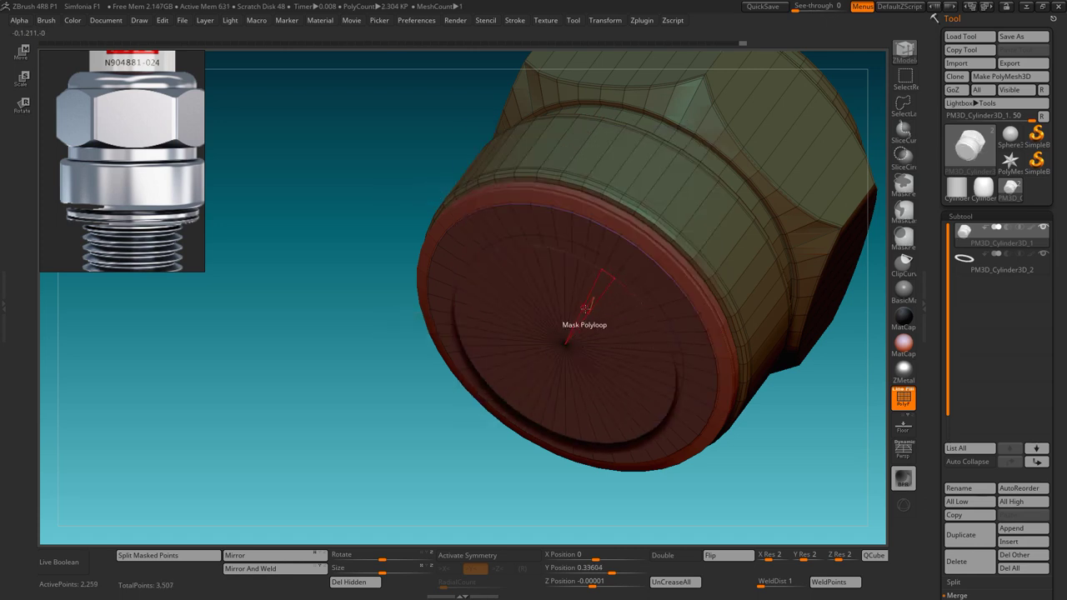
click(585, 308)
click(182, 551)
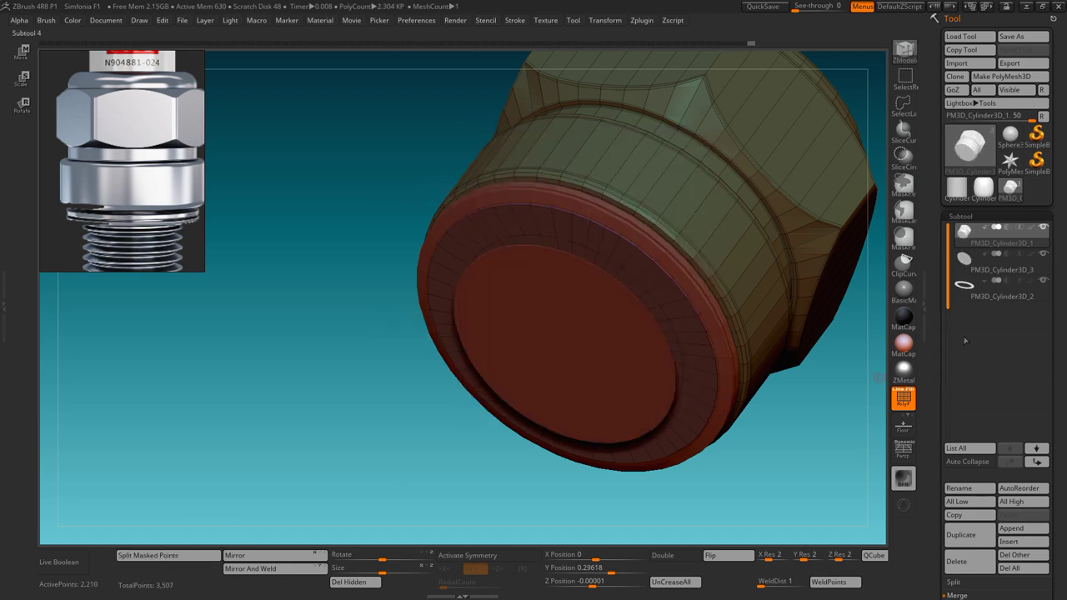
click(963, 261)
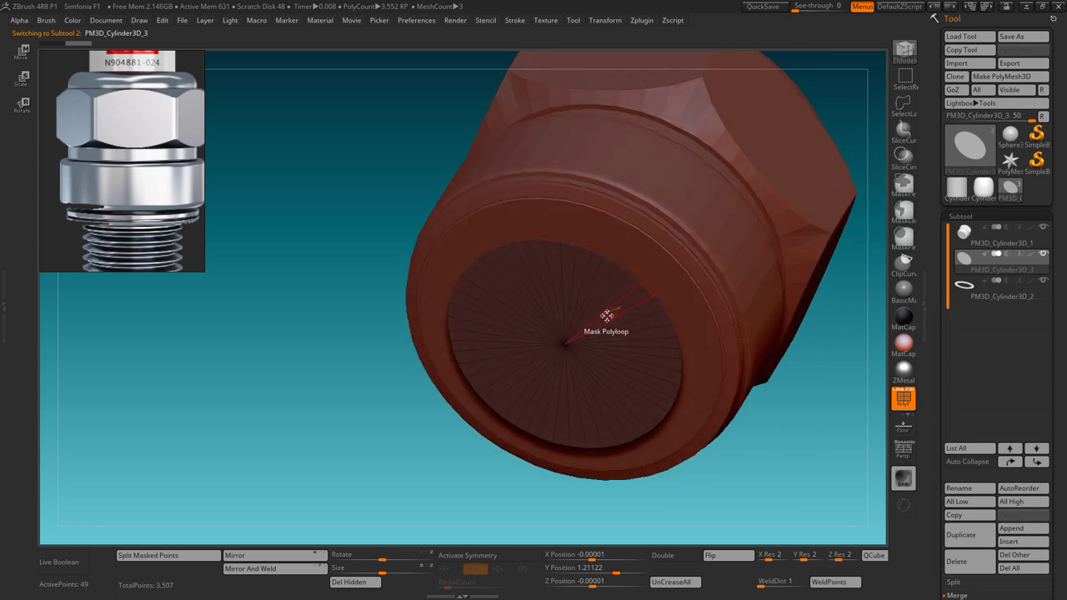
- Extrude the split disc into a short cylinder and move it up toward the nut
key(space)
click(518, 240)
drag(600, 309, 587, 358)
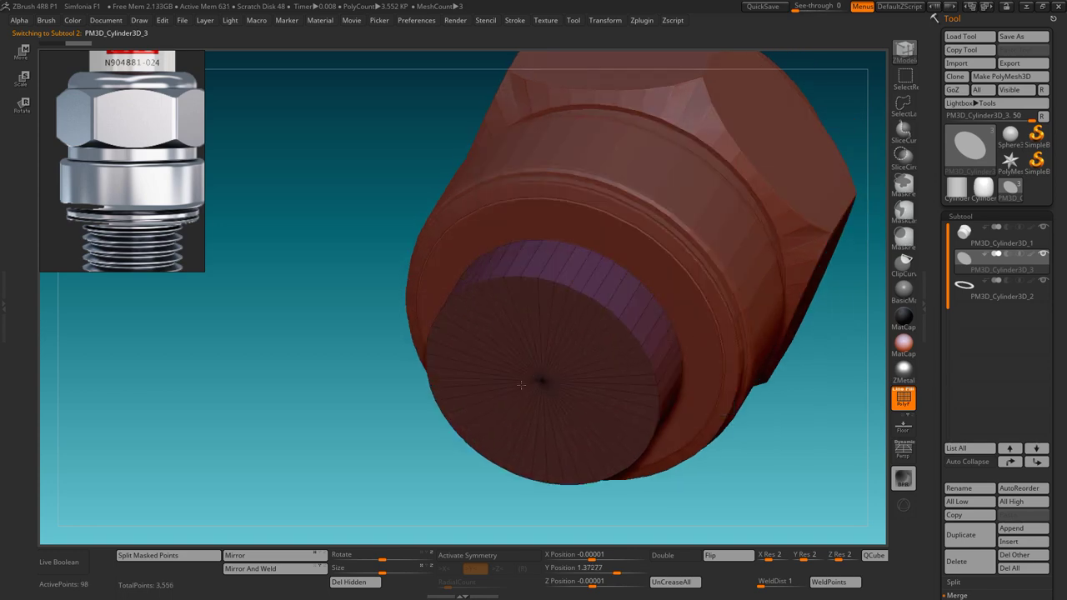
mouse_move(717, 433)
shift+mouse_down()
mouse_move(748, 343)
mouse_move(667, 374)
shift+mouse_up()
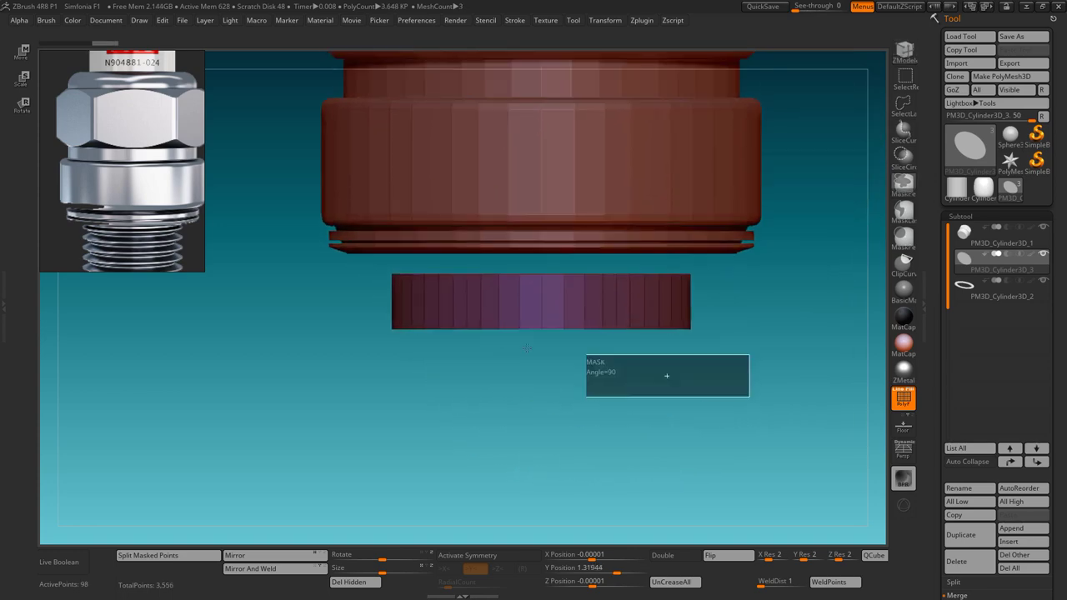
key(w)
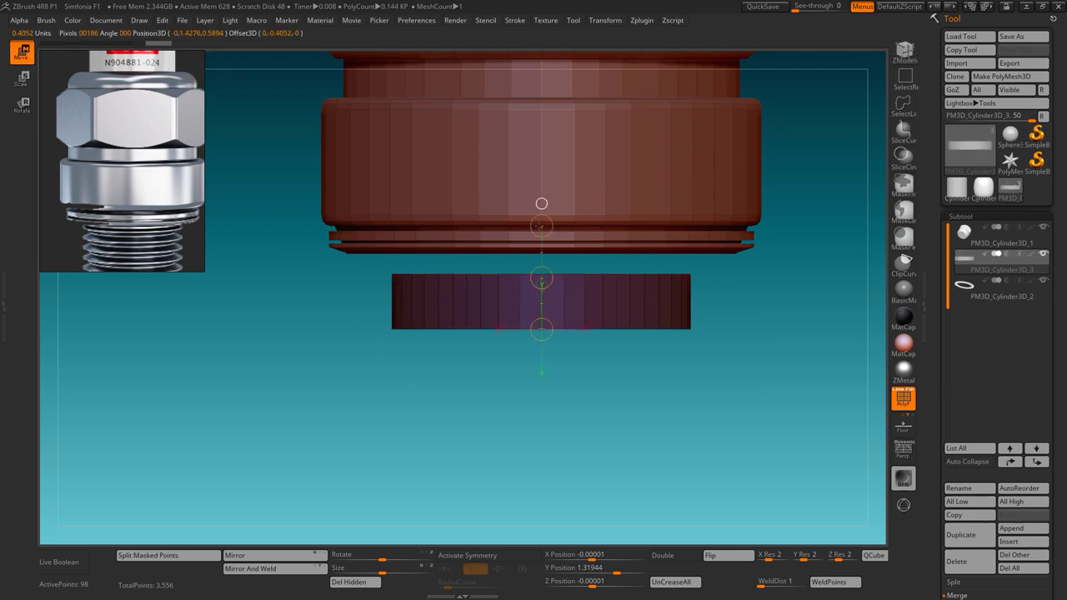
drag(541, 276, 545, 256)
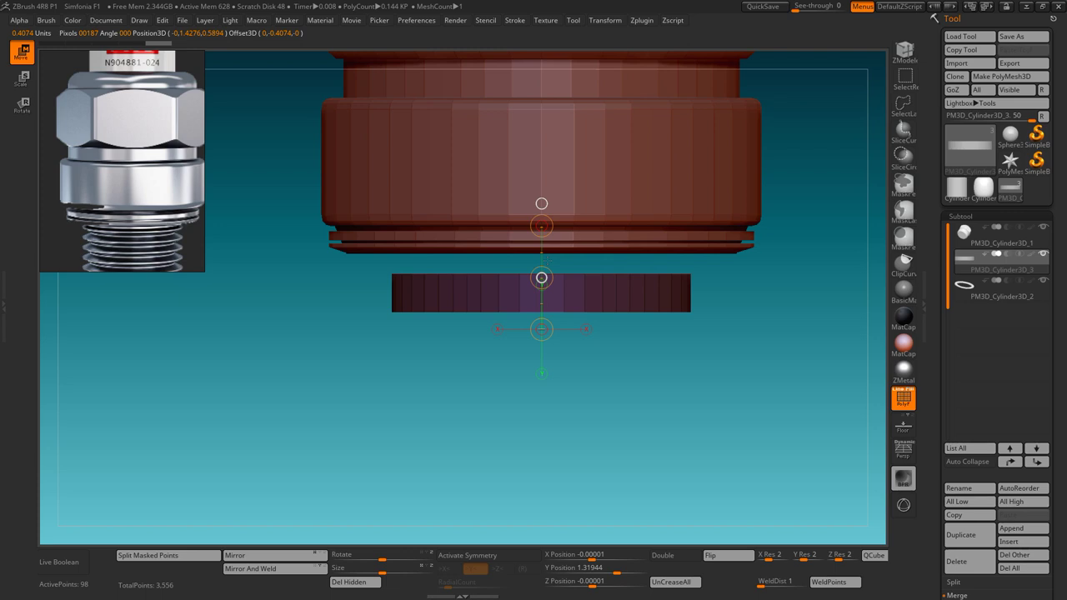
alt+drag(757, 309, 738, 268)
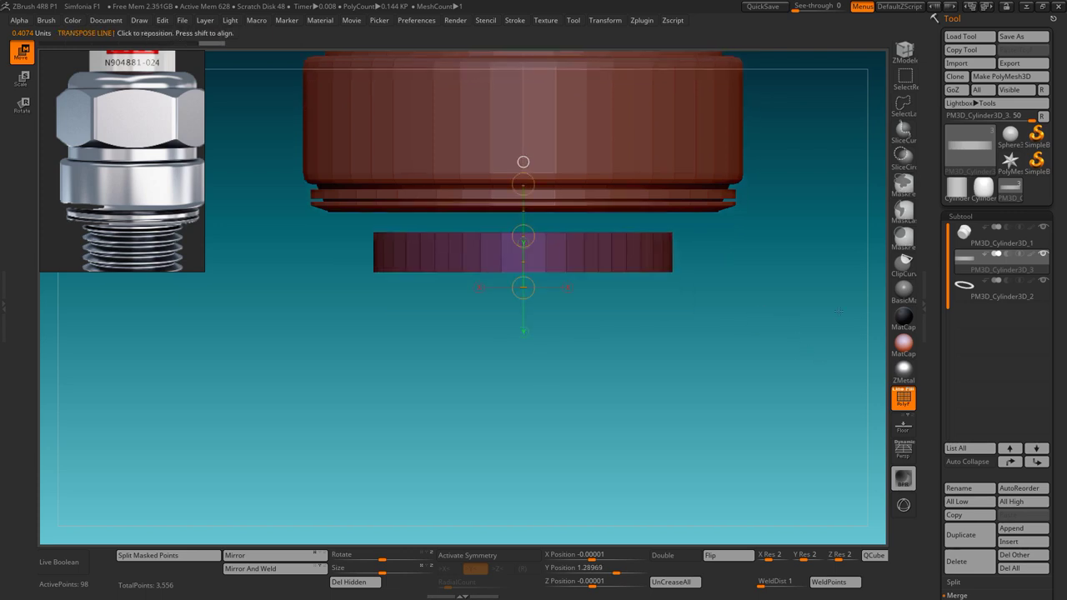
- Solo PM3D_Cylinder3D_3, delete its top cap, and show back faces
click(975, 236)
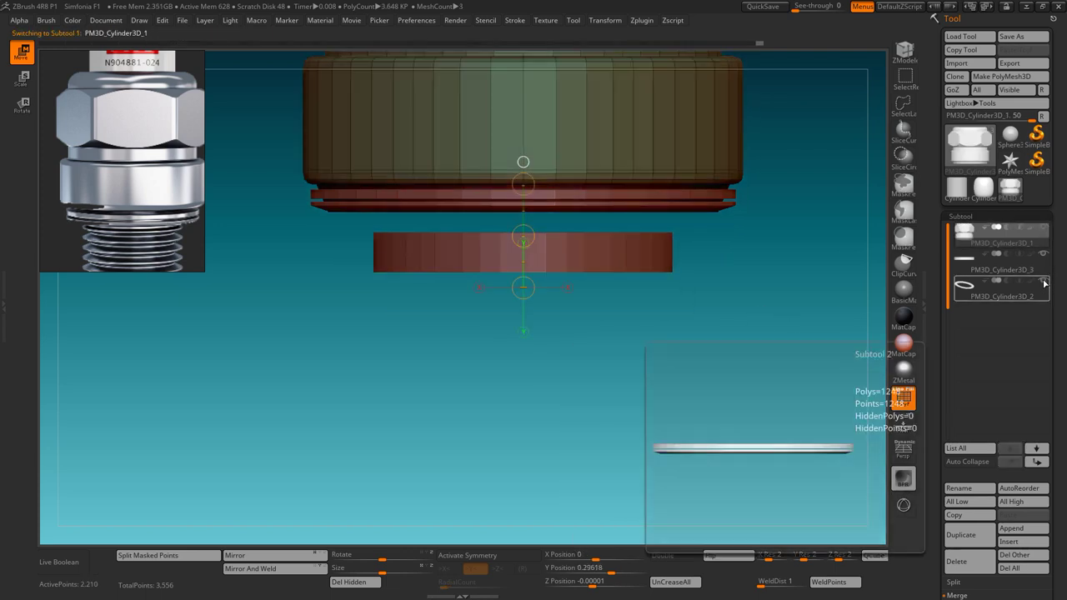
click(963, 264)
drag(634, 350, 639, 269)
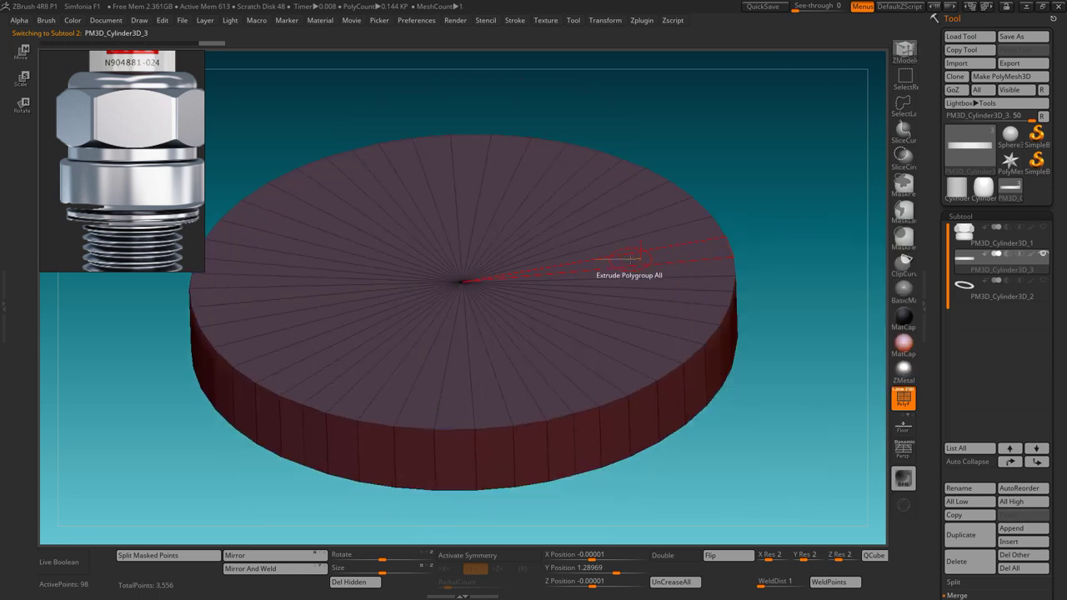
key(space)
click(544, 197)
click(713, 326)
click(595, 265)
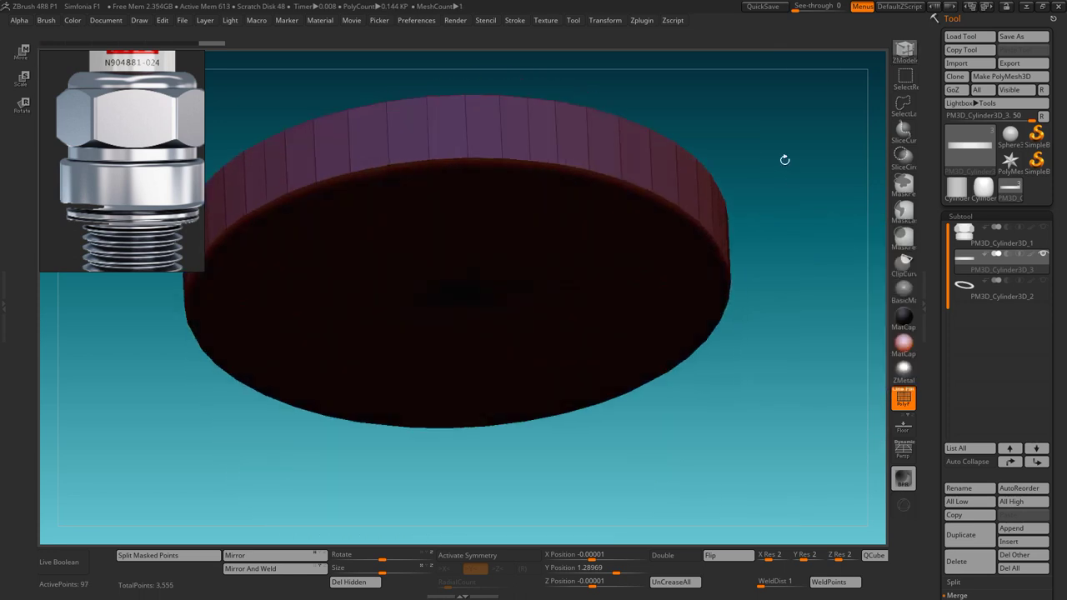
mouse_move(784, 159)
shift+mouse_down()
mouse_move(804, 361)
mouse_move(792, 409)
shift+mouse_up()
click(675, 555)
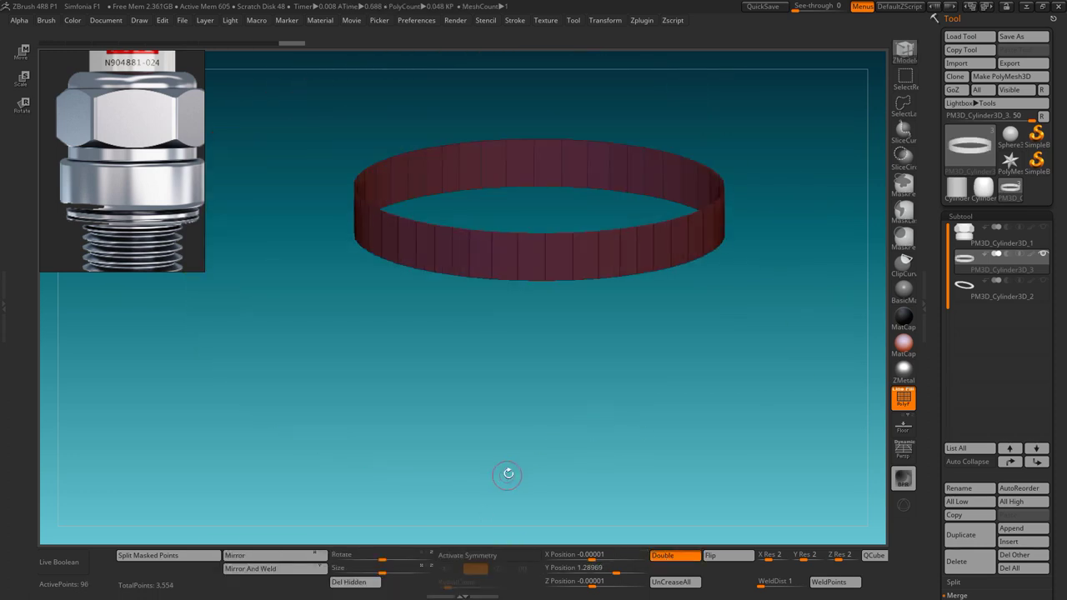
- Delete one polygon loop of the band to split it open
drag(507, 474, 561, 413)
key(space)
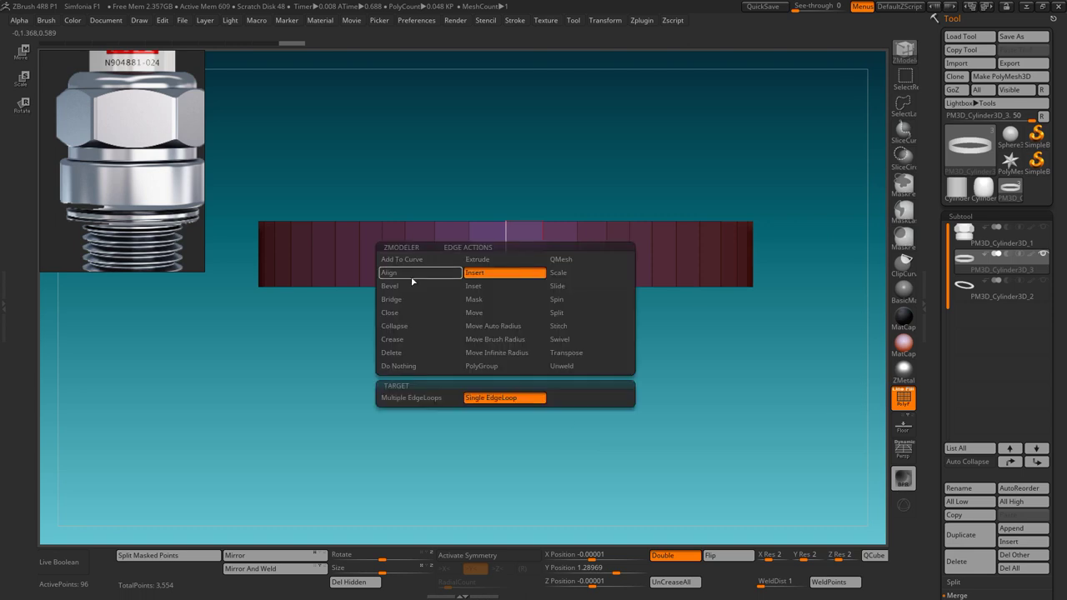
click(408, 281)
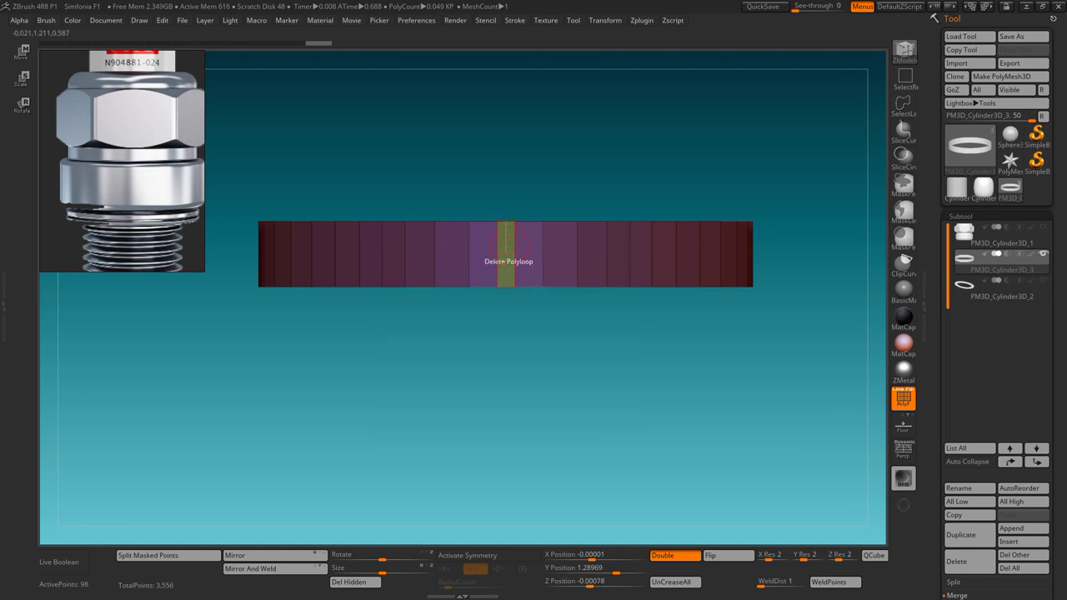
key(space)
click(588, 287)
click(506, 247)
mouse_move(570, 374)
mouse_down()
mouse_move(564, 410)
mouse_move(500, 185)
mouse_up()
mouse_move(509, 245)
mouse_down()
mouse_move(569, 381)
mouse_move(575, 254)
mouse_up()
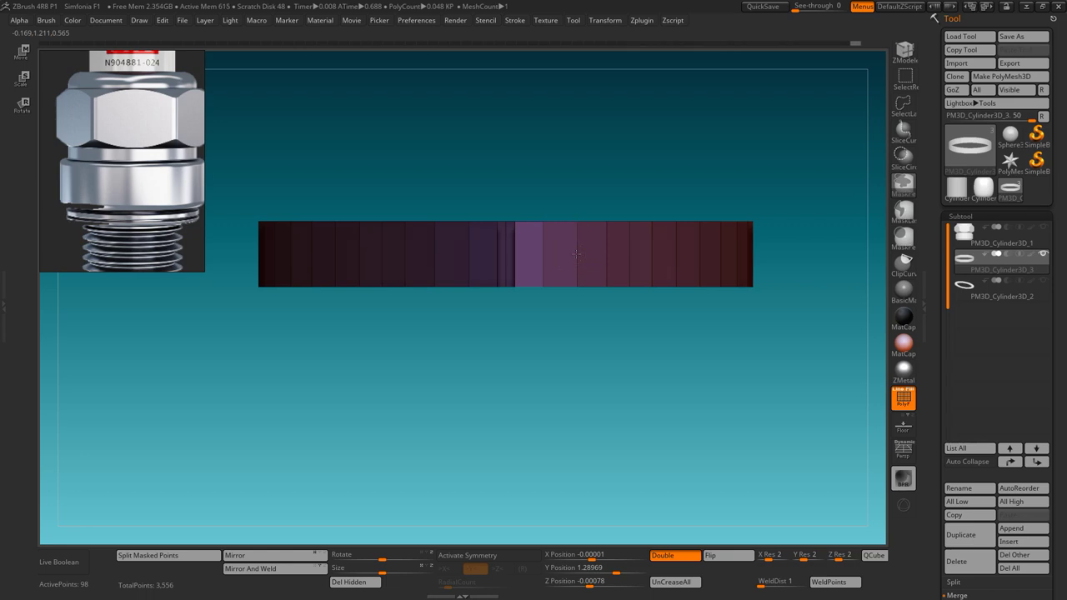
- Bend the right half of the band upward with the transpose line
click(18, 55)
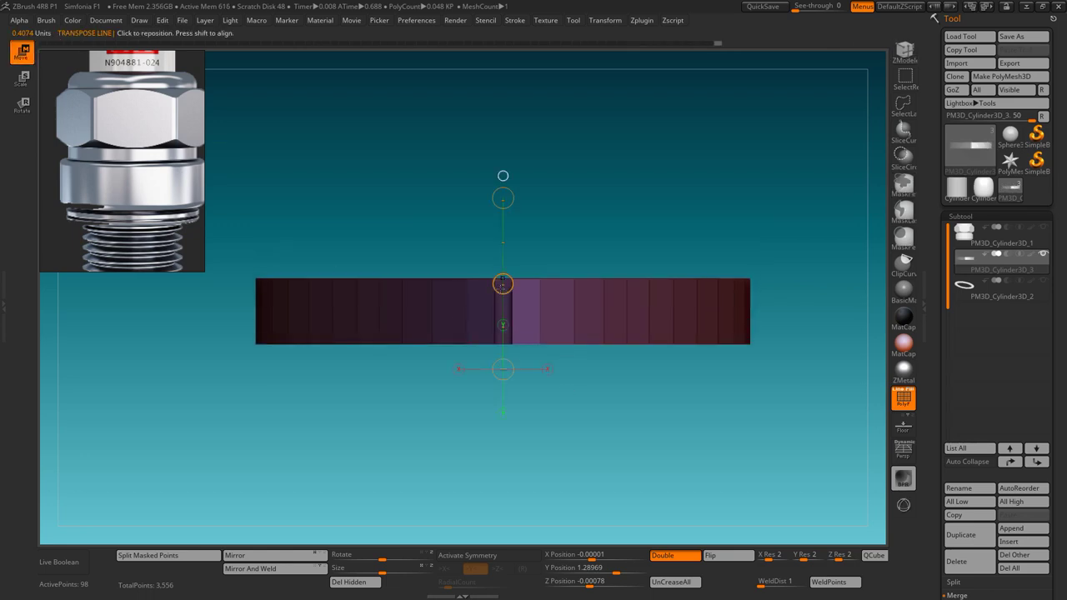
drag(502, 284, 502, 284)
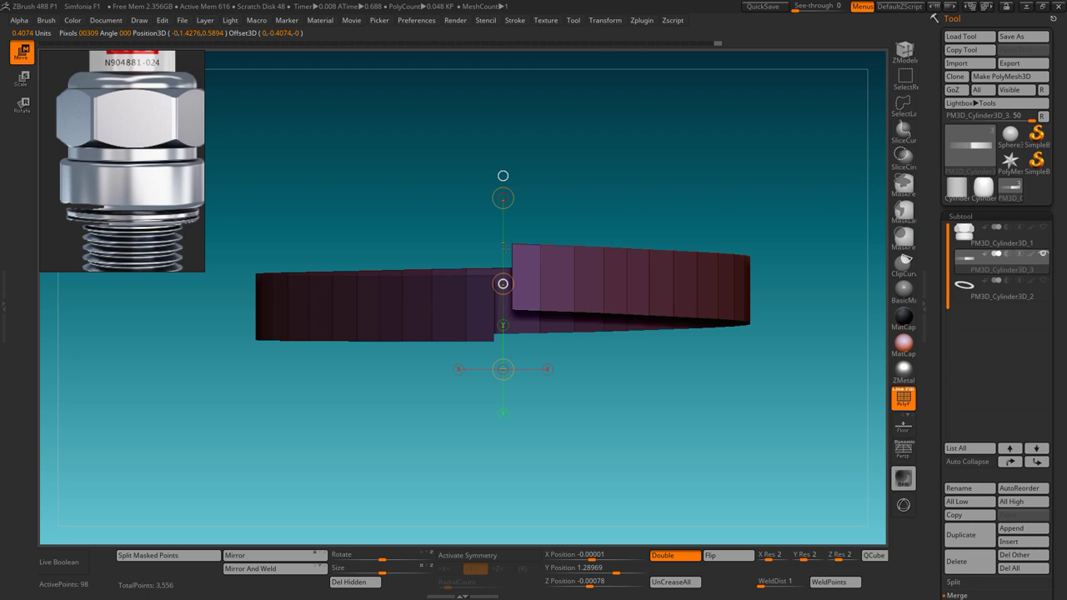
key(ctrl+z)
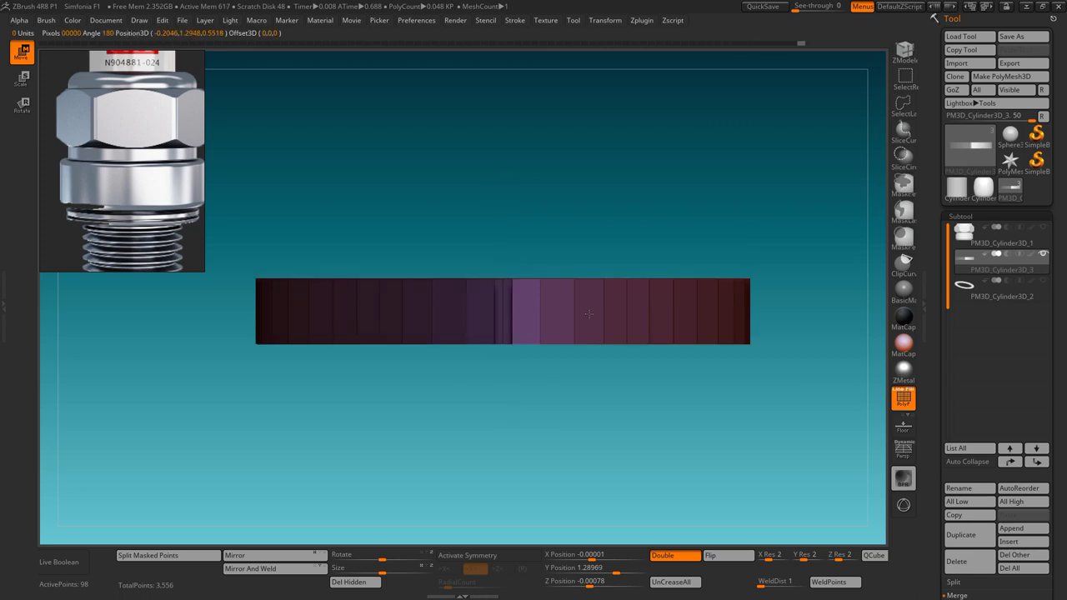
key(ctrl+shift+z)
drag(503, 283, 505, 241)
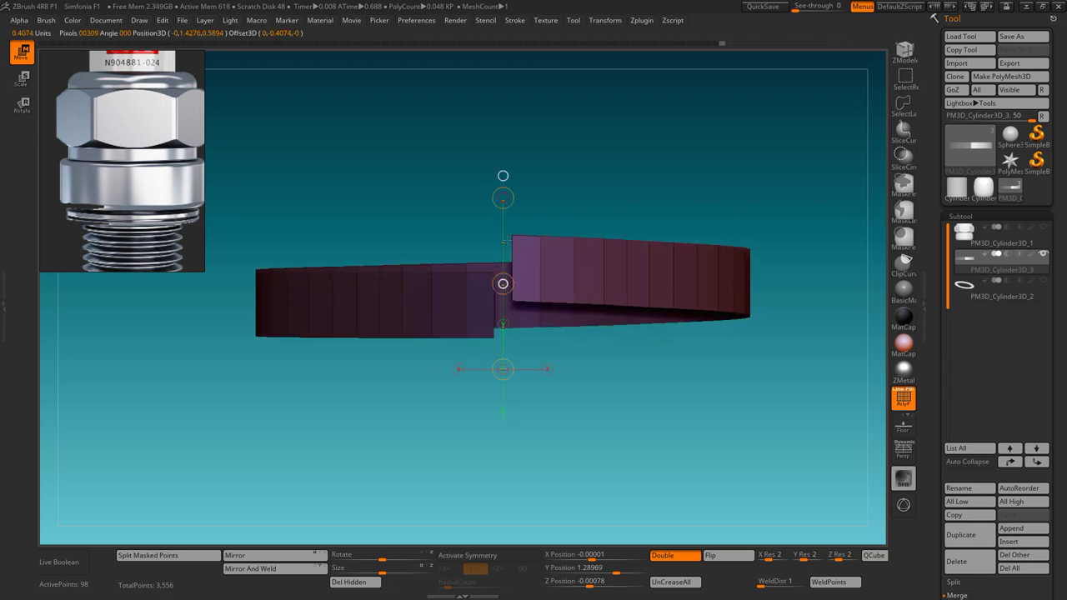
key(ctrl+z)
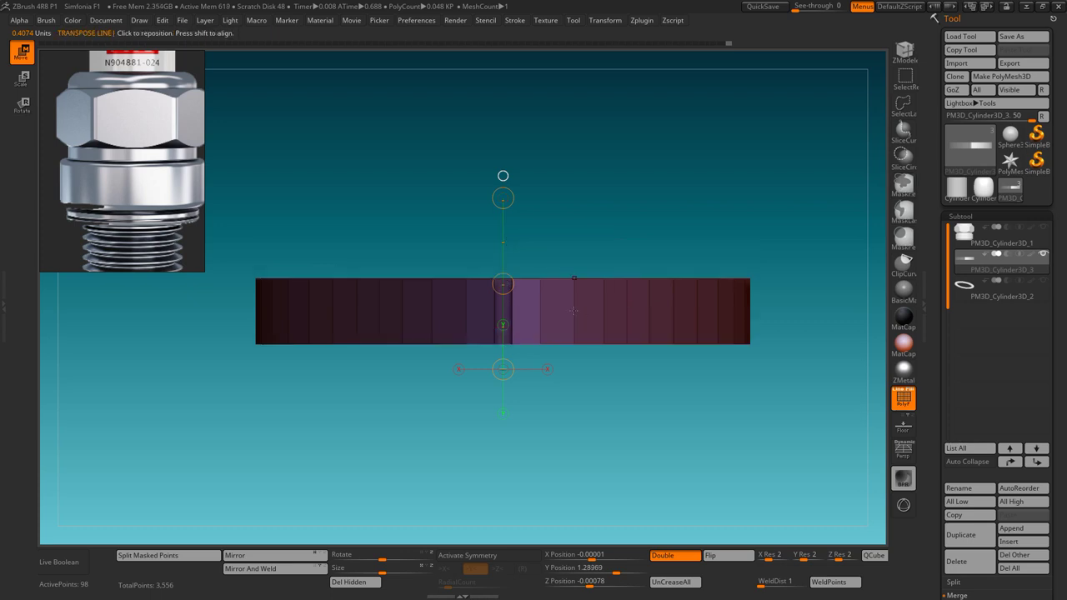
key(ctrl+shift+z)
drag(502, 284, 505, 242)
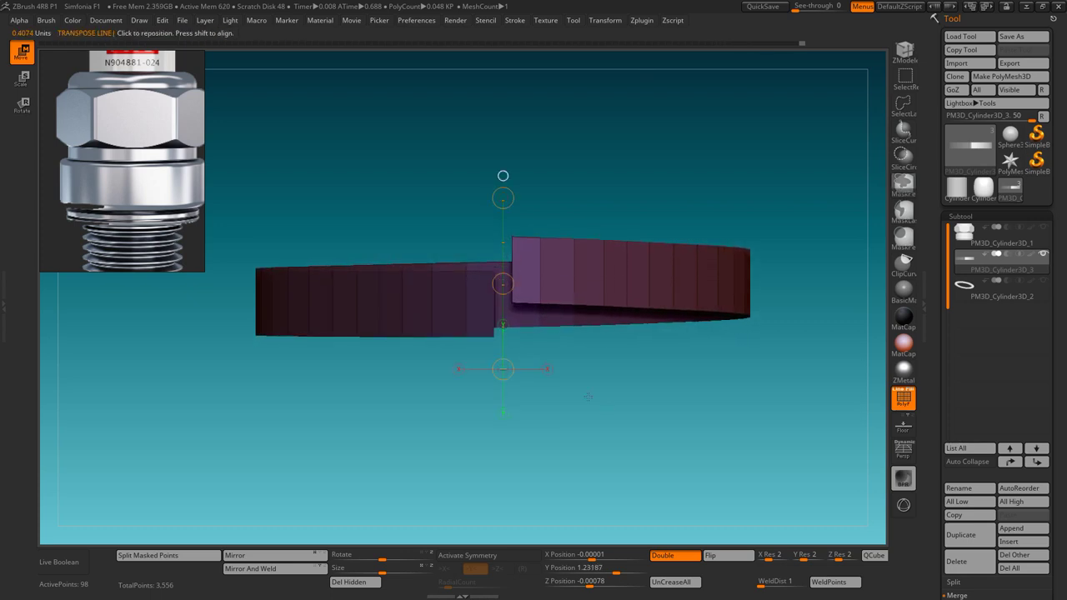
drag(589, 397, 578, 434)
shift+drag(486, 348, 422, 295)
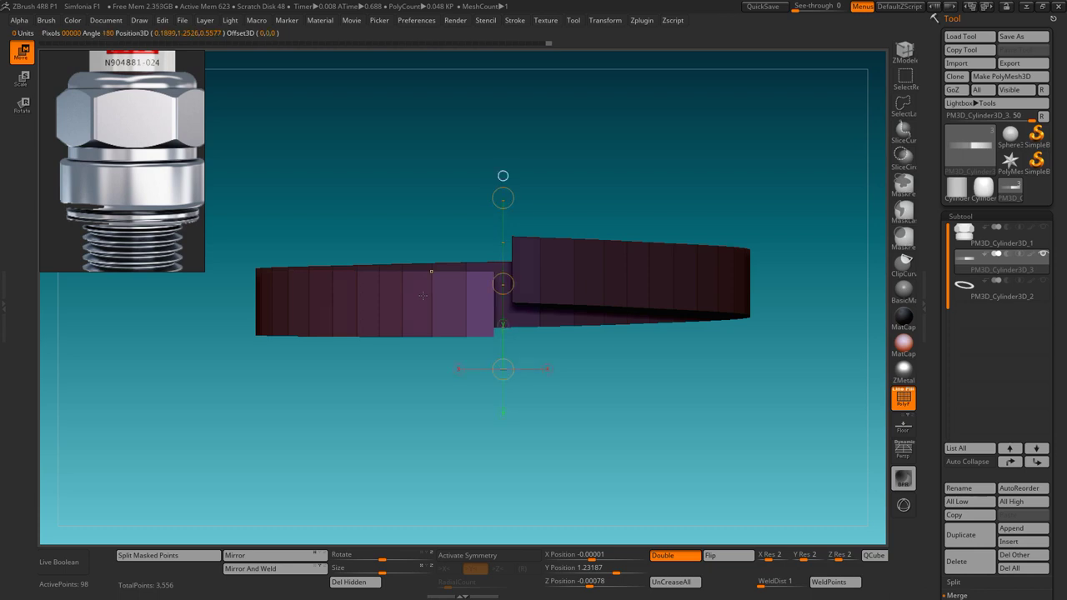
key(y)
- Tilt the left half downward and extrude the band's edge up into a new wall
drag(502, 284, 502, 313)
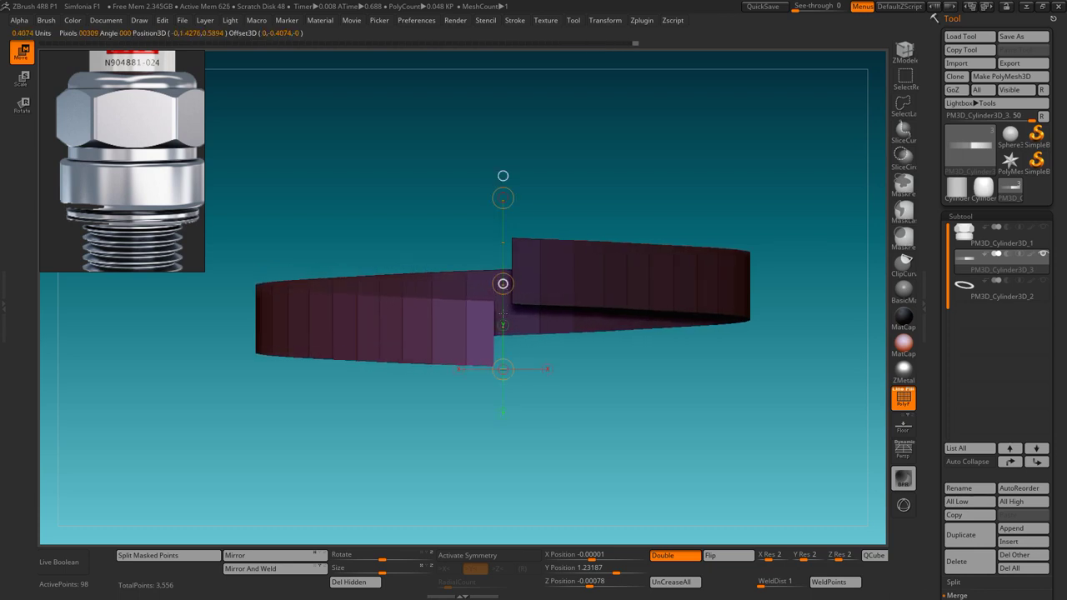
alt+right_drag(502, 315, 503, 180)
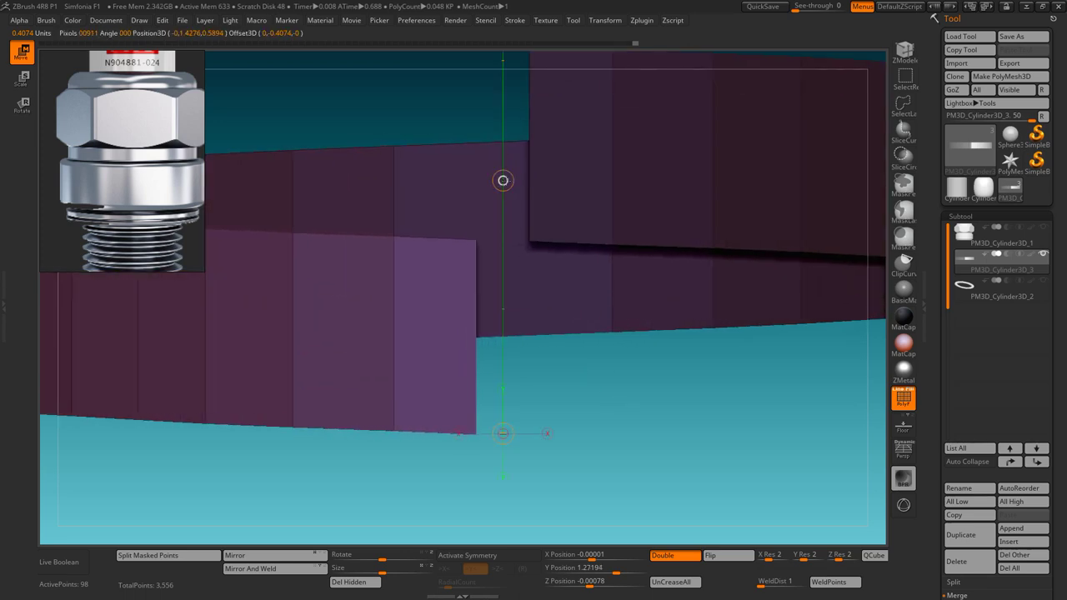
key(f)
drag(523, 167, 523, 205)
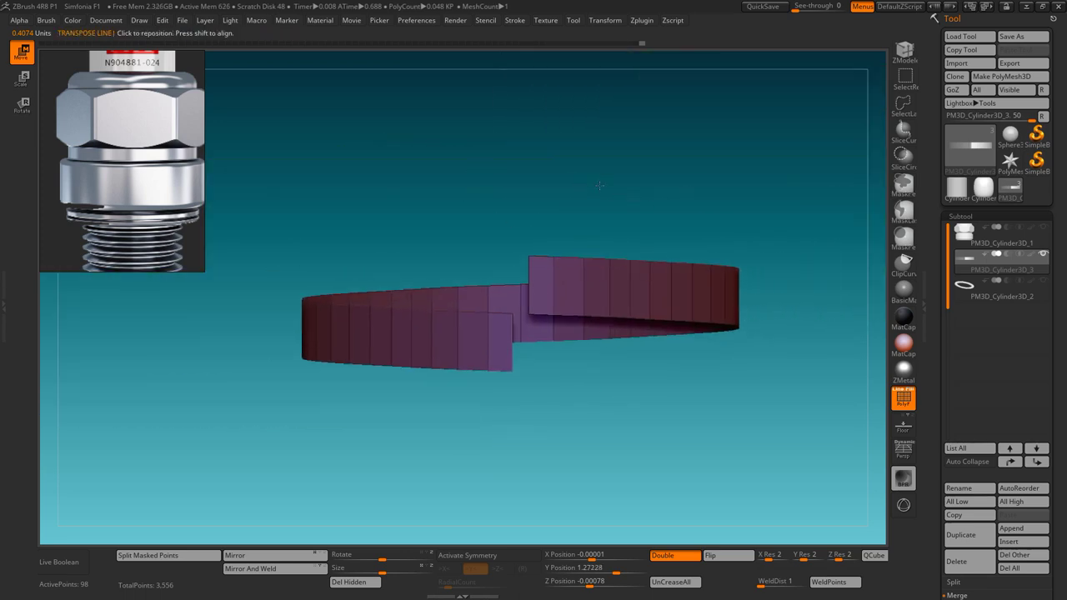
ctrl+drag(513, 315, 514, 218)
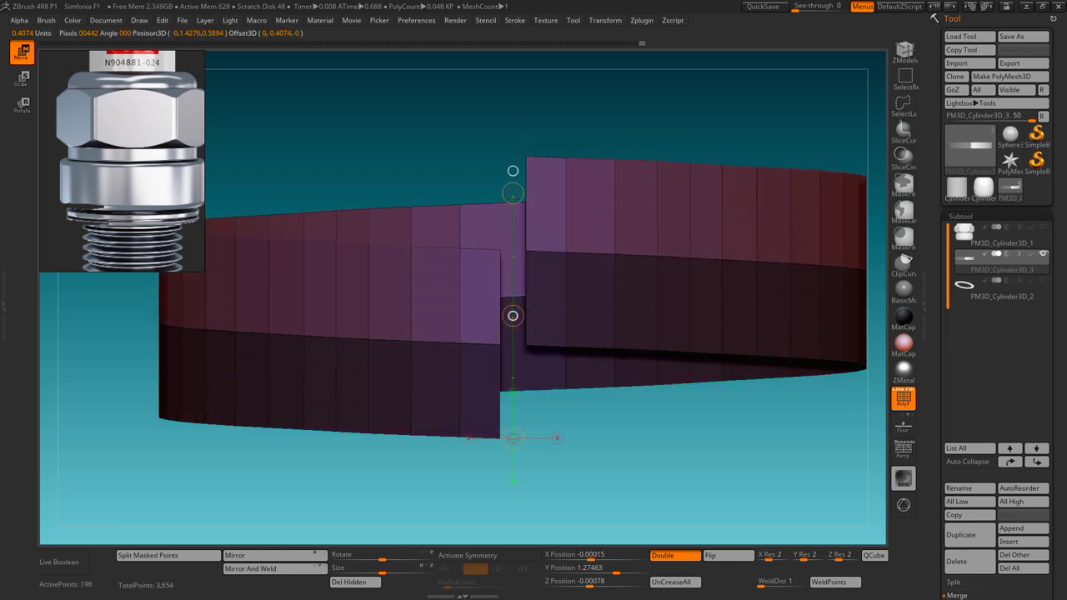
alt+right_drag(513, 220, 498, 280)
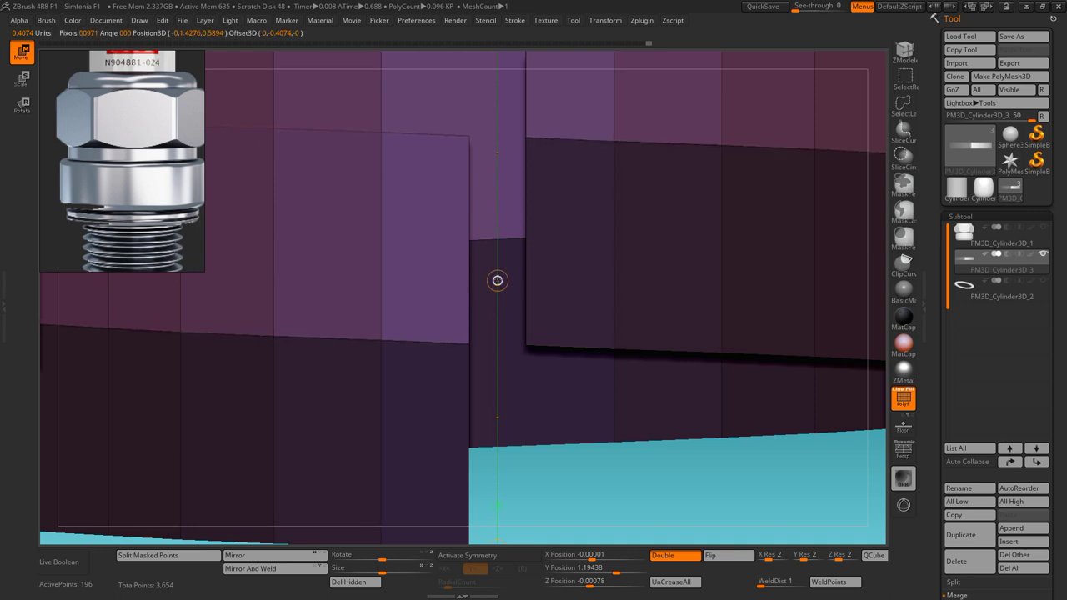
alt+right_drag(498, 280, 273, 168)
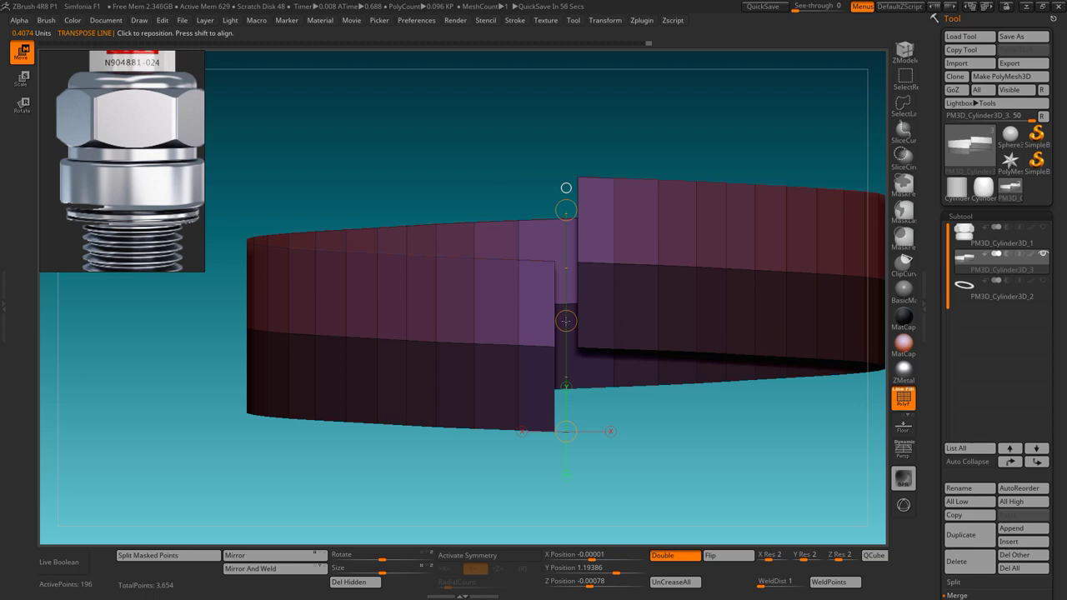
drag(566, 321, 567, 235)
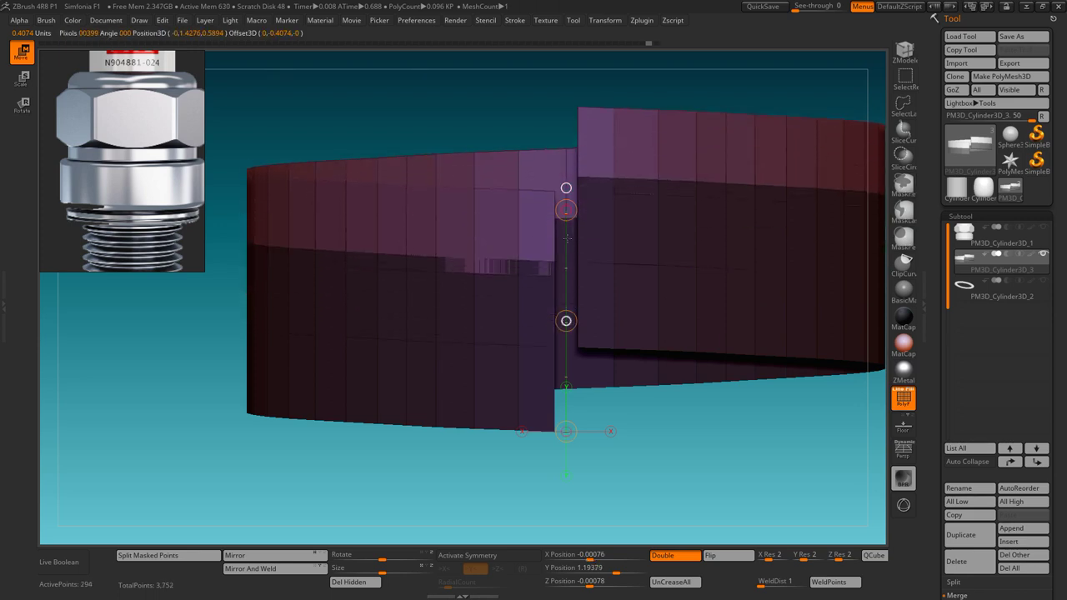
ctrl+right_drag(567, 235, 475, 429)
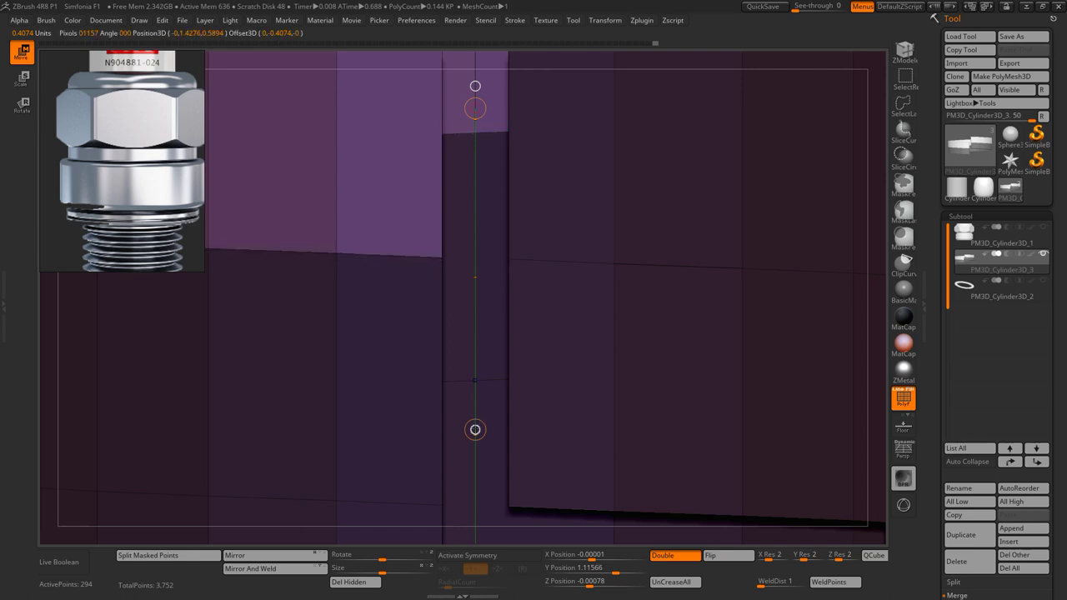
- Extrude the band walls upward two more steps at the seam
right_drag(475, 429, 441, 219)
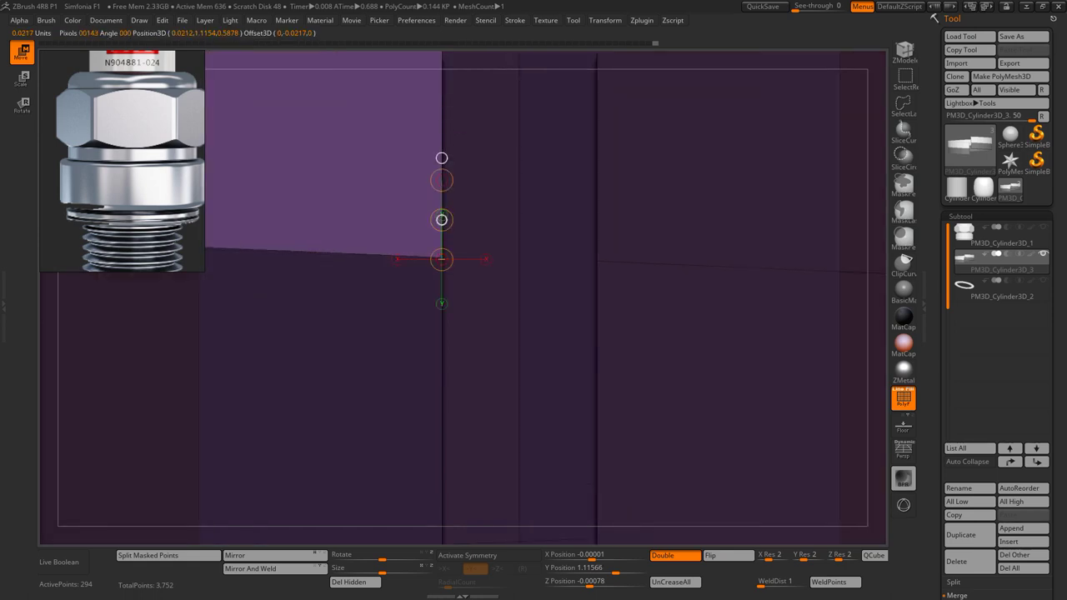
ctrl+right_drag(442, 219, 555, 331)
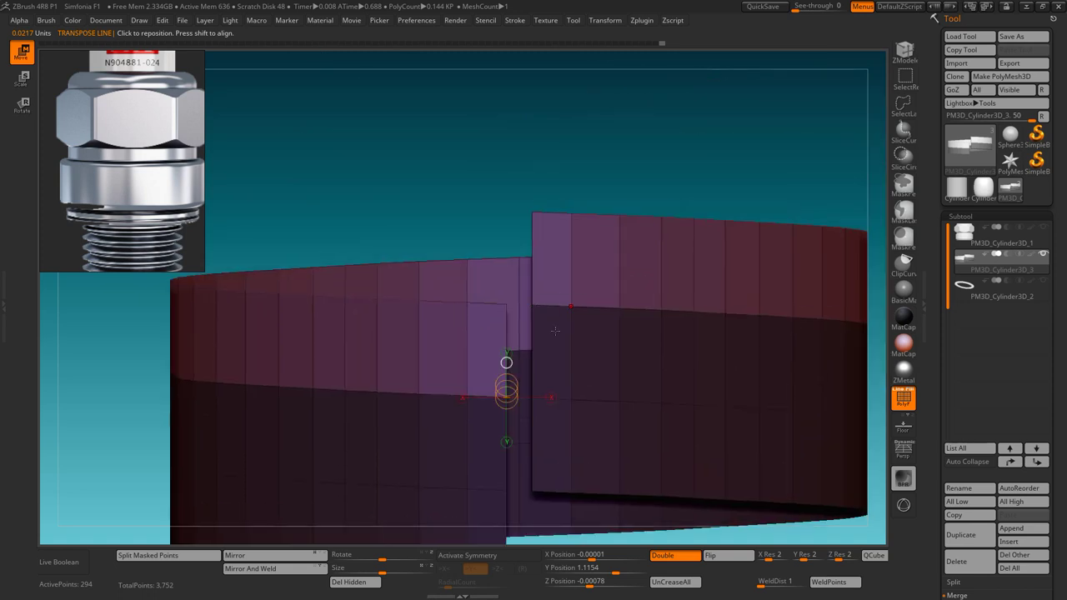
mouse_move(609, 356)
ctrl+right_down()
mouse_move(794, 351)
mouse_move(622, 309)
ctrl+right_up()
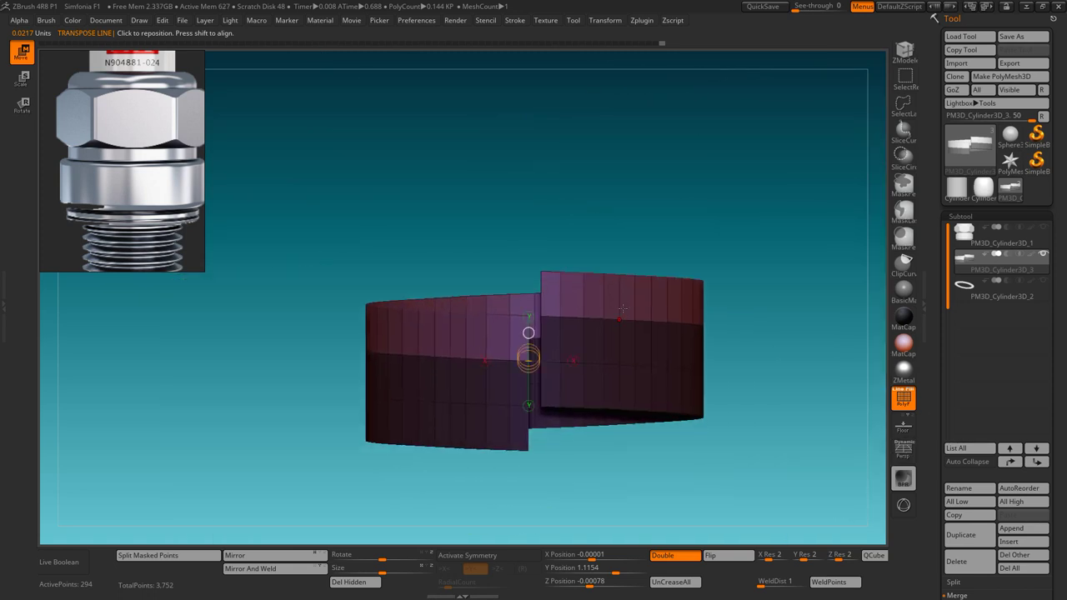
ctrl+right_drag(562, 331, 582, 296)
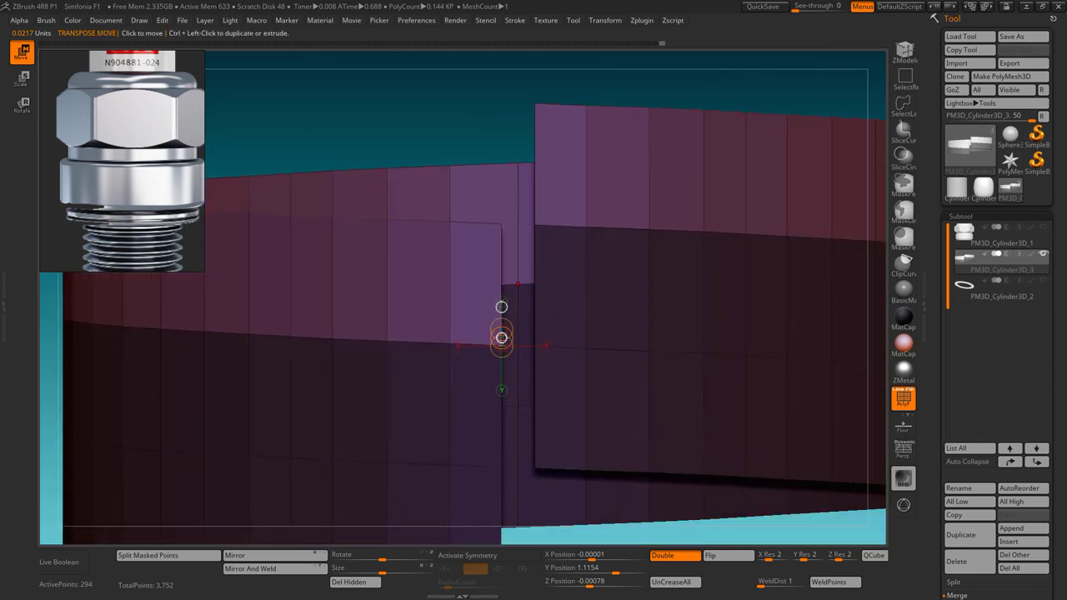
ctrl+drag(517, 284, 494, 216)
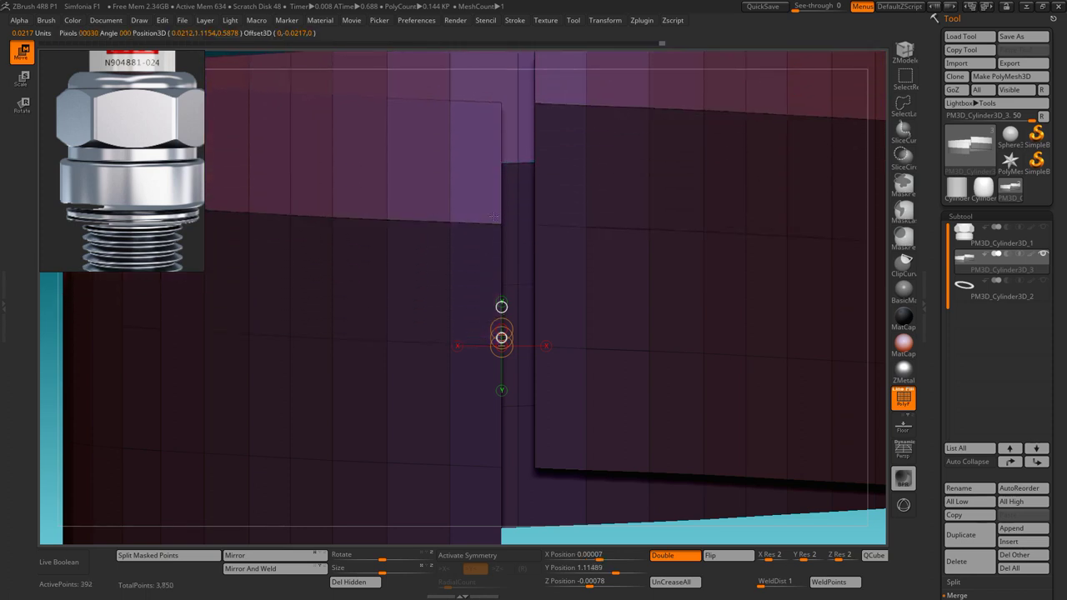
drag(502, 270, 501, 121)
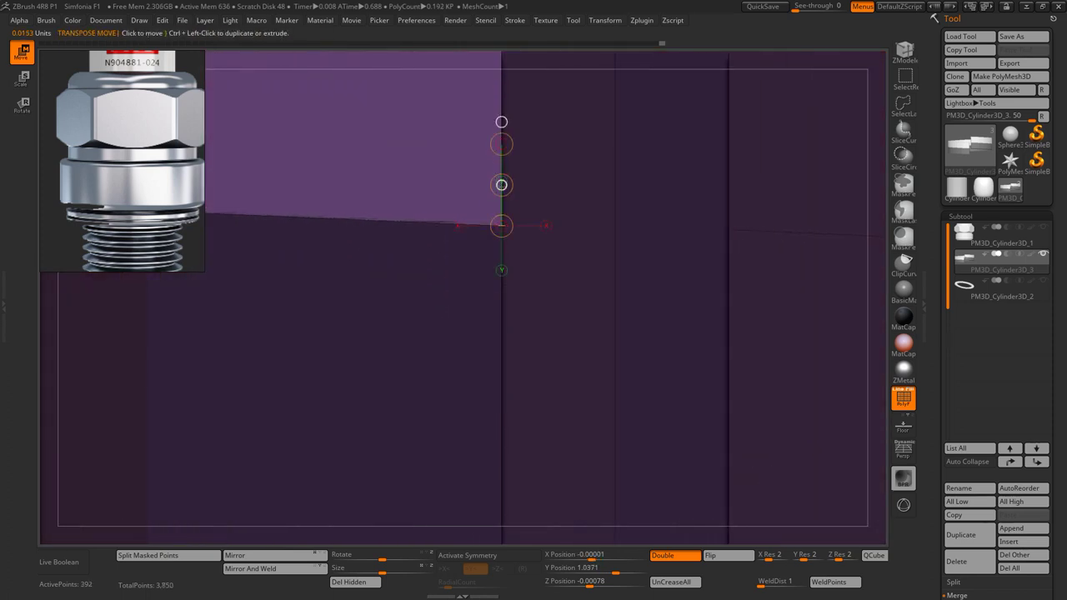
click(501, 185)
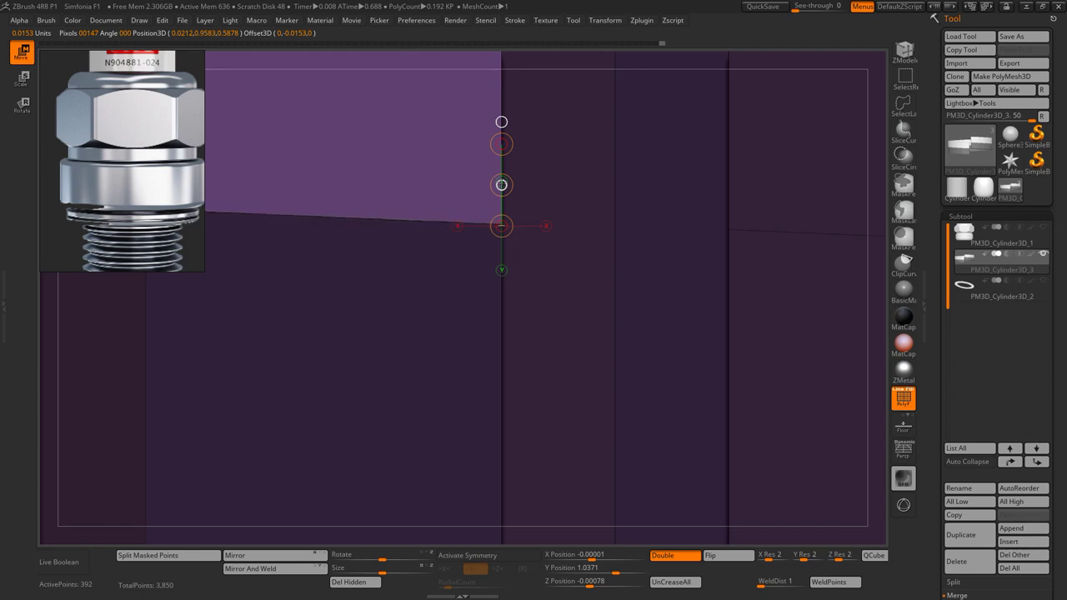
ctrl+right_drag(502, 185, 529, 300)
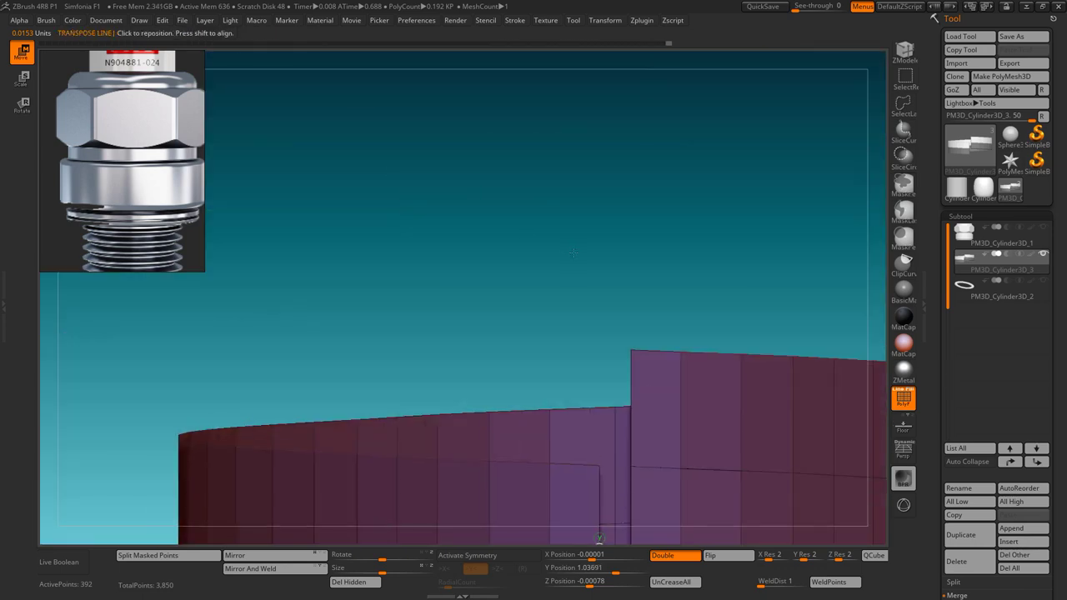
- Extrude the sleeve taller, then frame the whole two-panel cylinder
drag(496, 298, 498, 174)
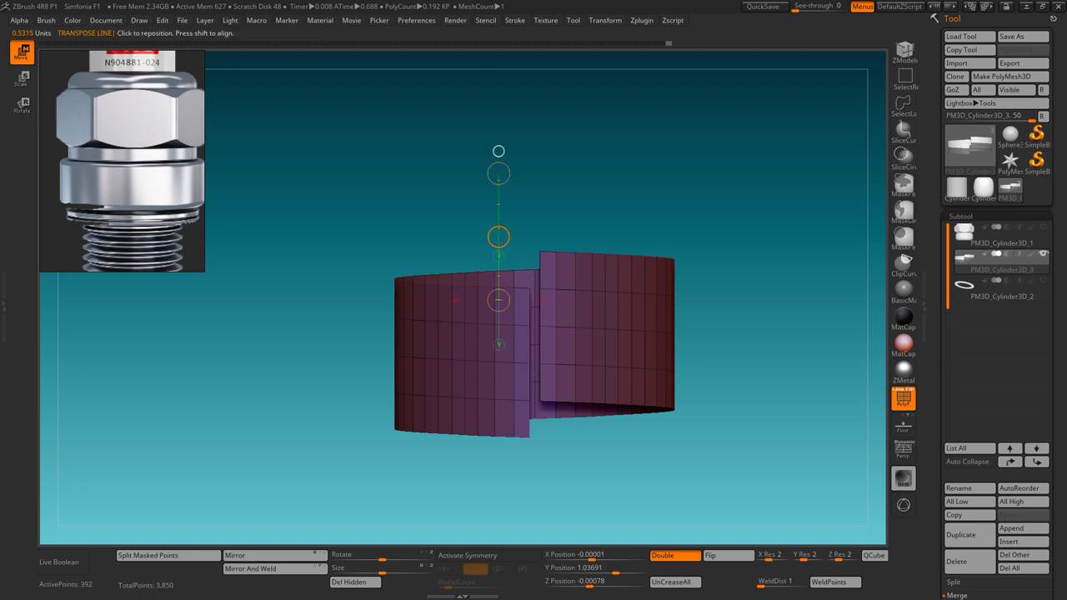
ctrl+drag(498, 236, 515, 86)
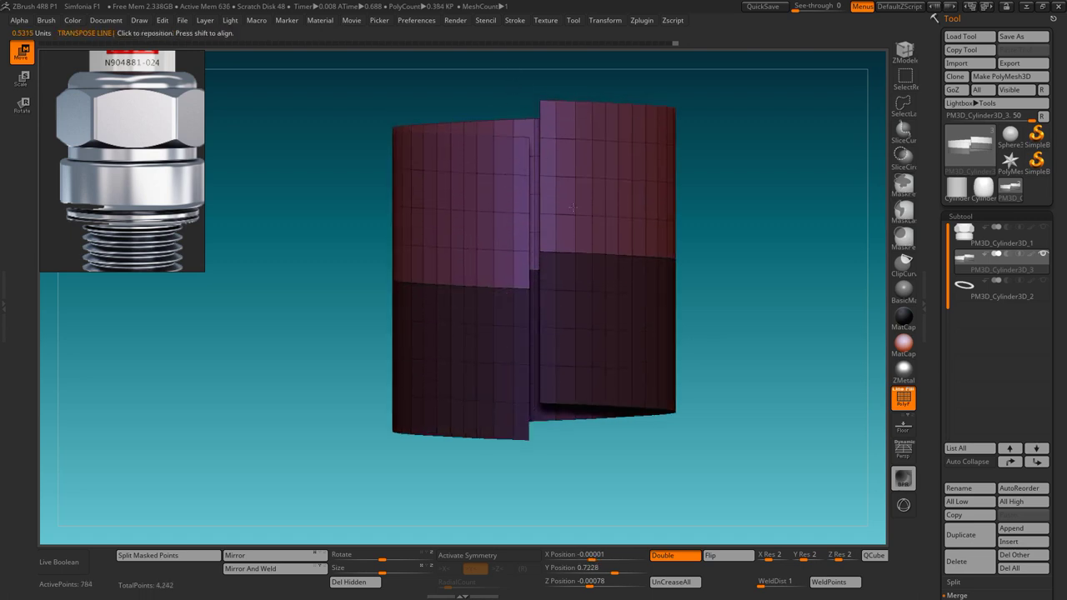
alt+right_drag(515, 87, 546, 291)
drag(465, 291, 465, 416)
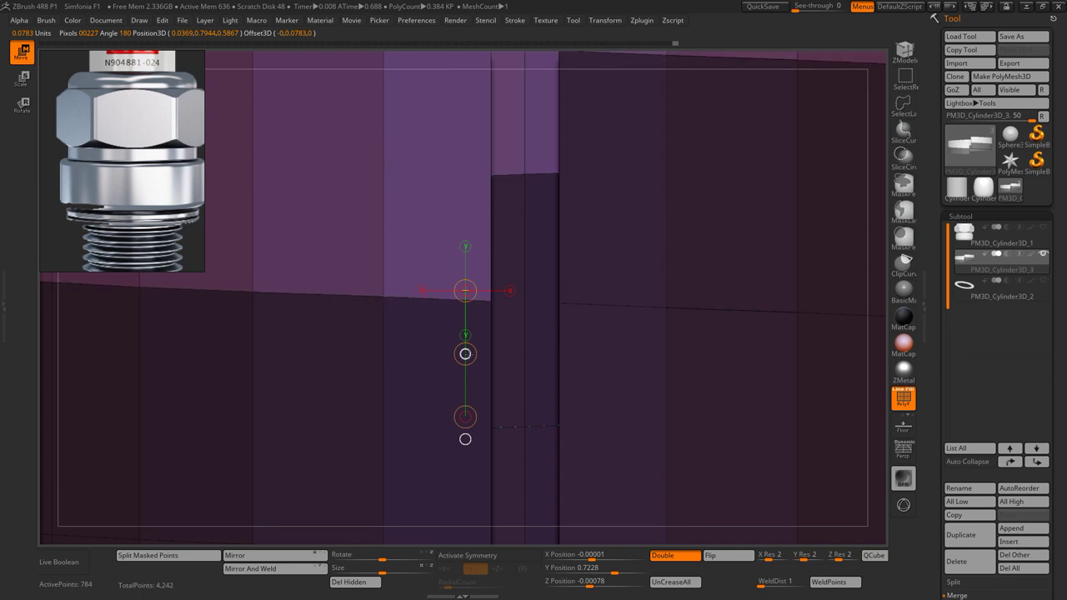
key(f)
drag(786, 222, 726, 195)
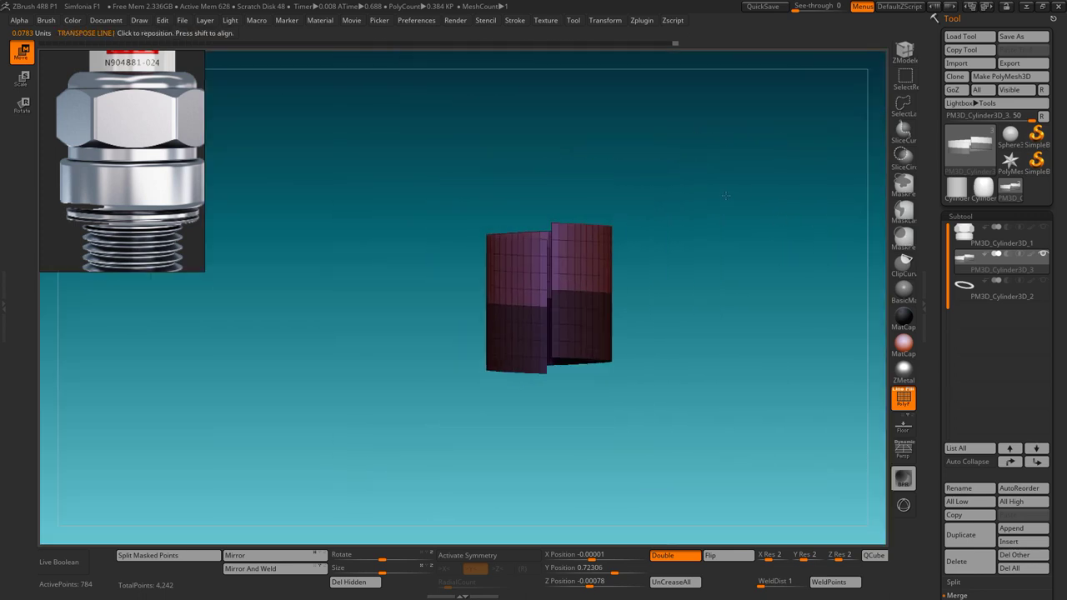
ctrl+right_drag(716, 350, 713, 279)
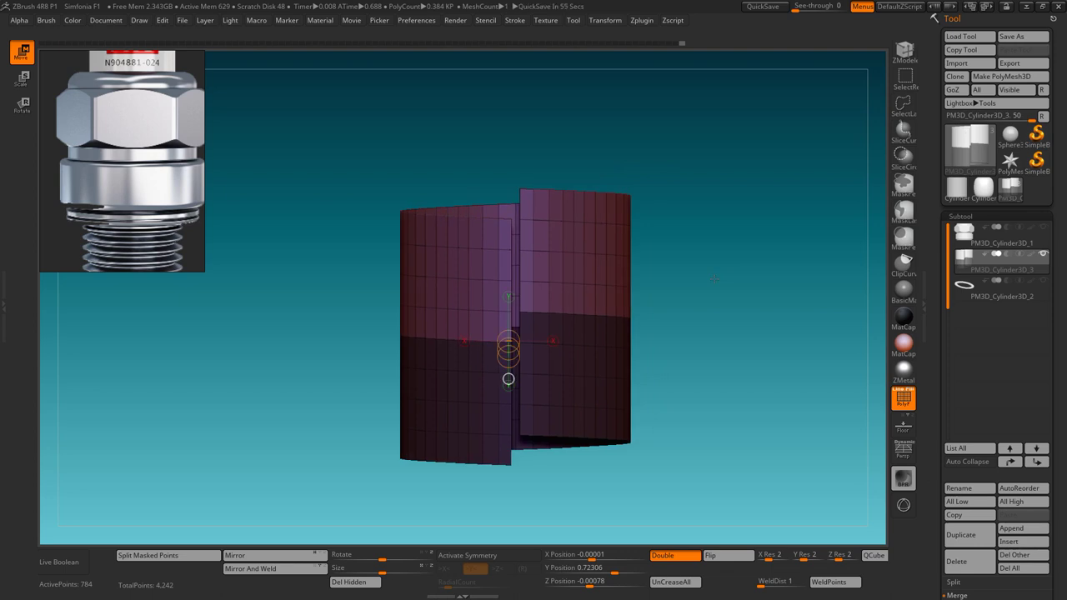
ctrl+right_drag(713, 279, 715, 334)
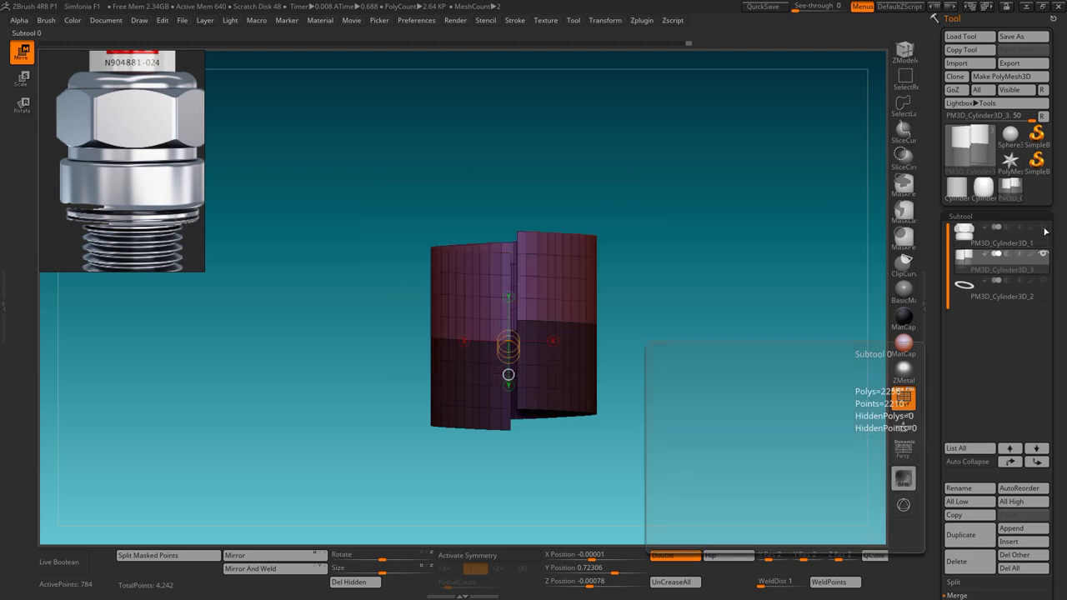
- Mask the top two polygon loops of the sleeve panels with Mask PolyLoop
click(1043, 228)
click(1044, 229)
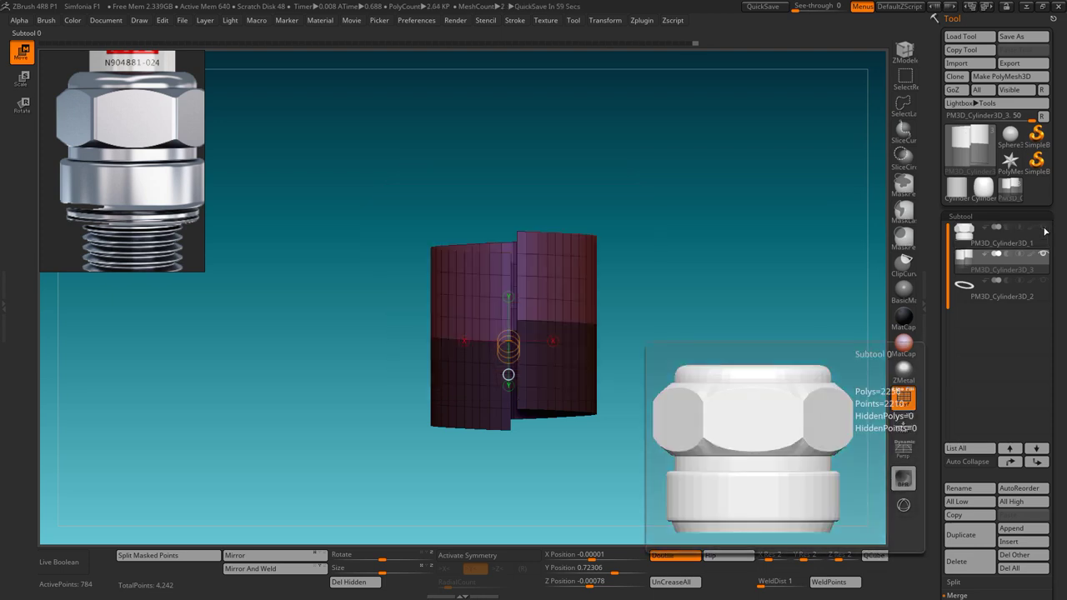
ctrl+right_drag(834, 300, 810, 132)
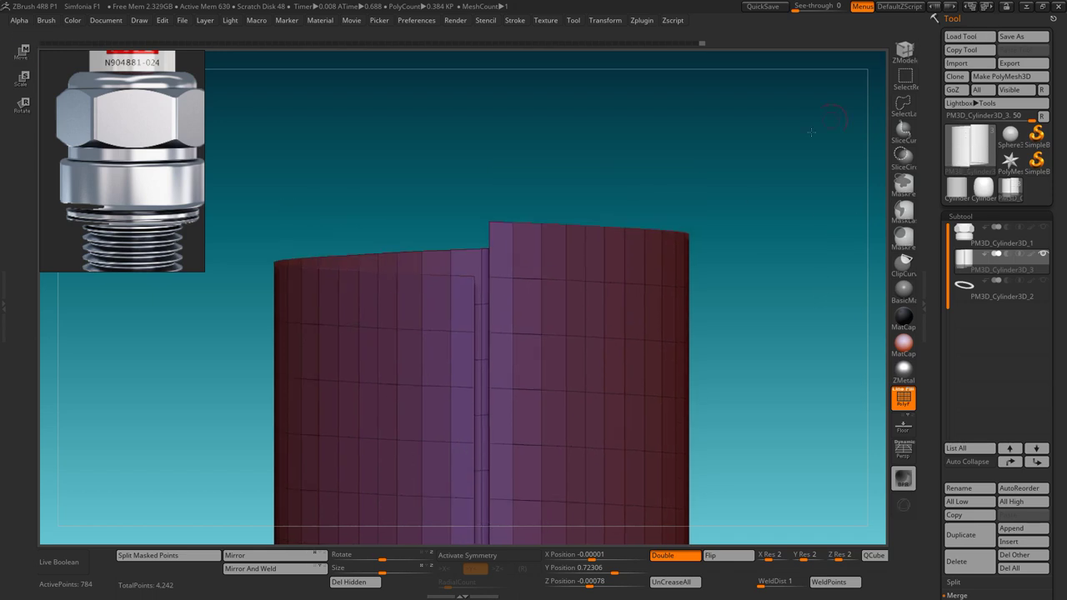
key(space)
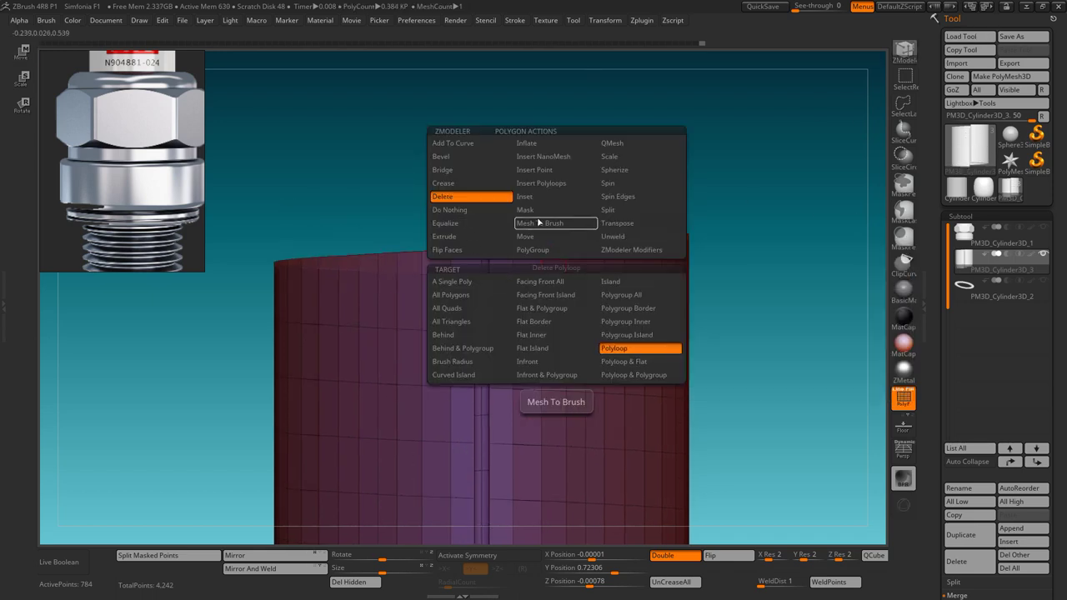
click(476, 197)
click(558, 248)
click(559, 305)
- Invert the mask and drag the unmasked top loops upward with Move to heighten the sleeve
ctrl+click(507, 155)
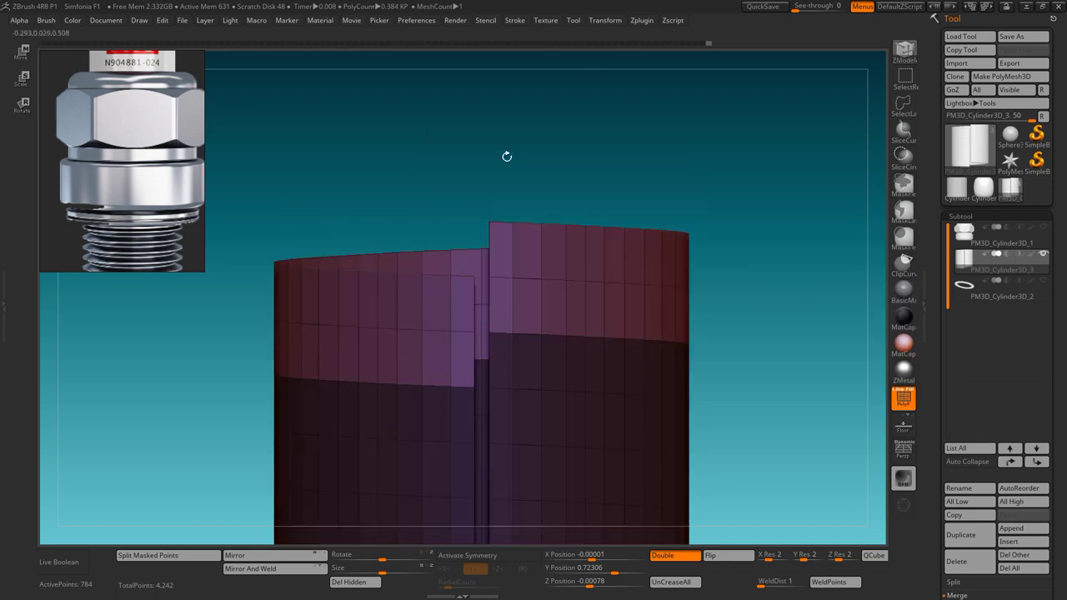
key(w)
drag(526, 298, 526, 154)
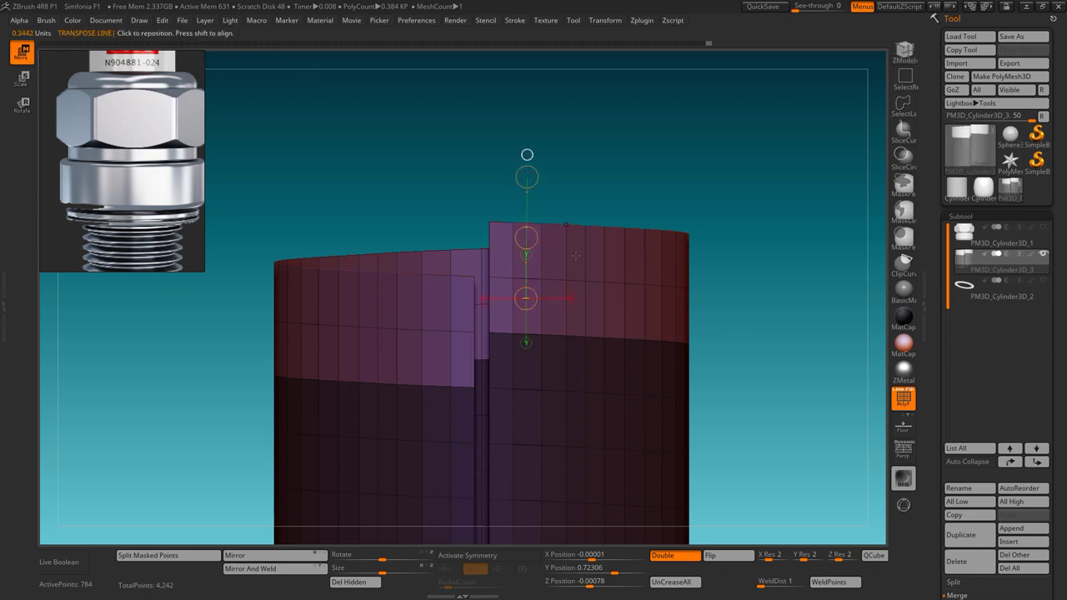
drag(575, 256, 575, 165)
drag(575, 216, 567, 104)
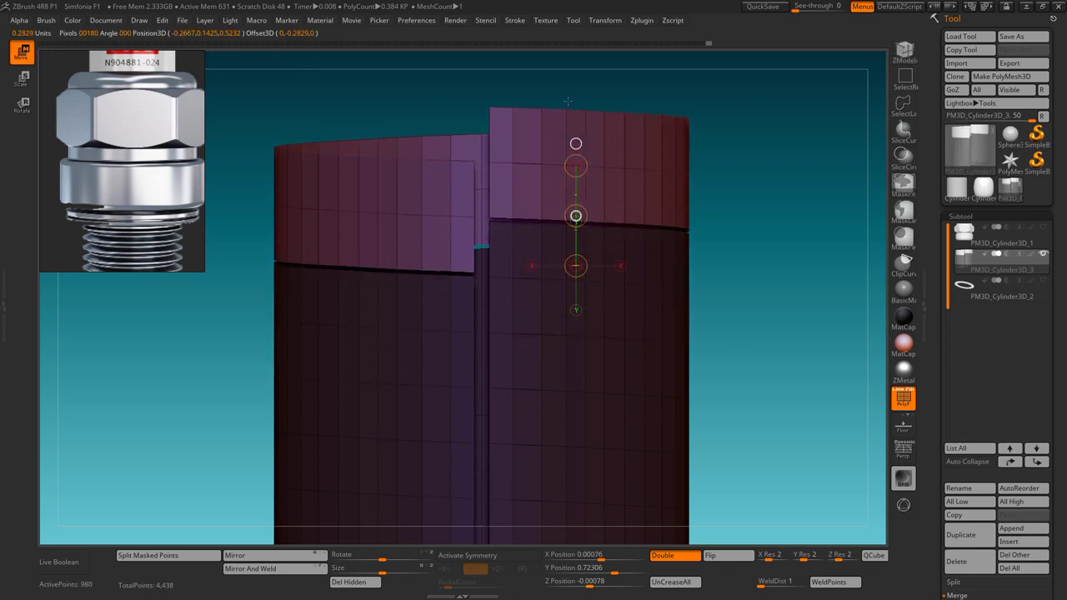
ctrl+right_drag(567, 104, 536, 360)
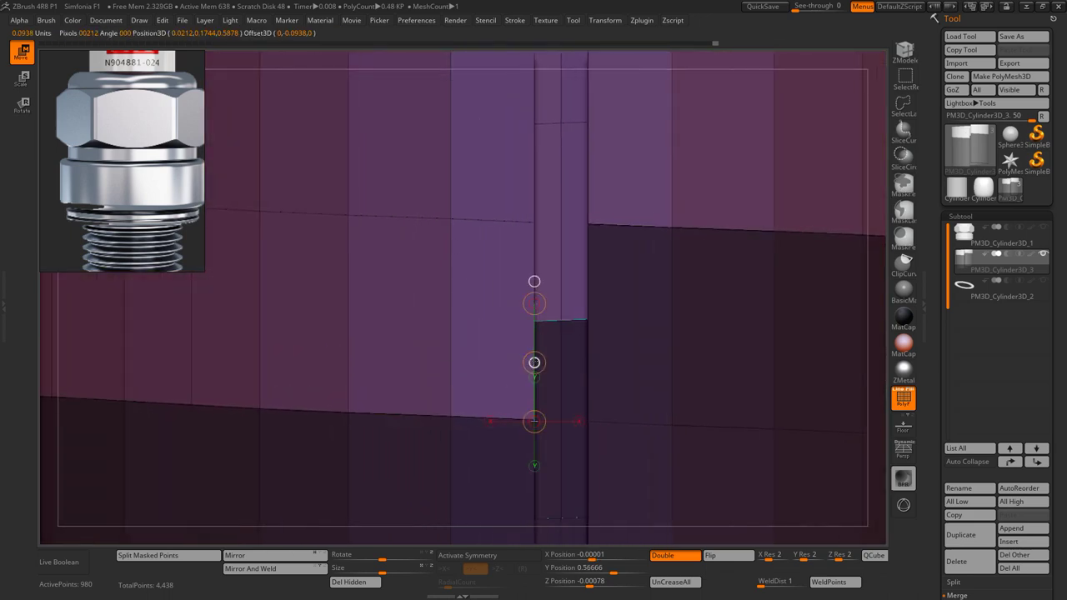
key(f)
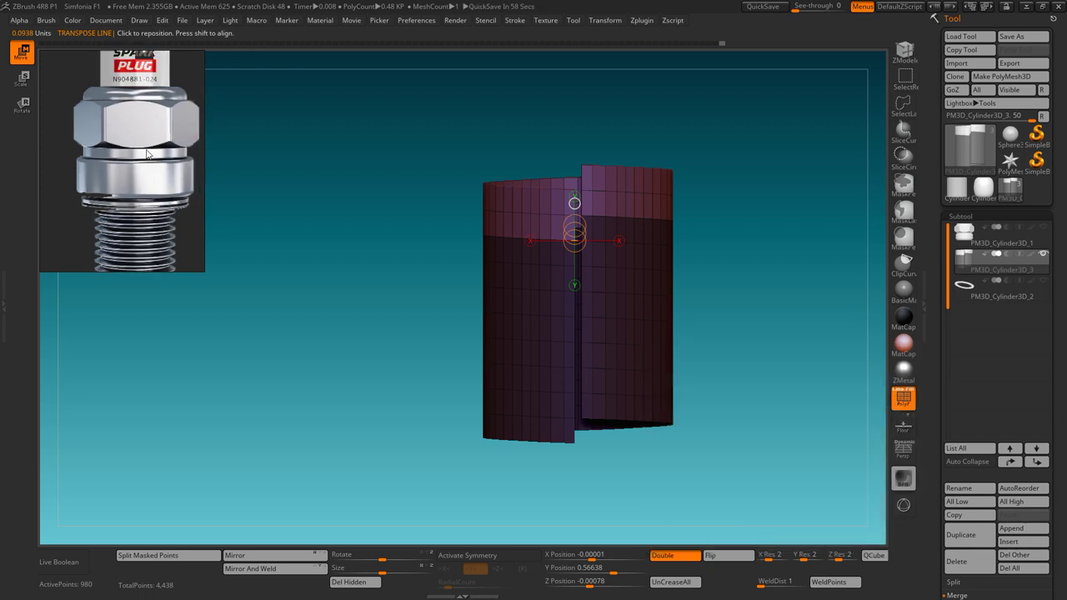
scroll(146, 239, down, 3)
- Set WeldDist to 38 and weld the sleeve's nearby points
drag(732, 265, 699, 245)
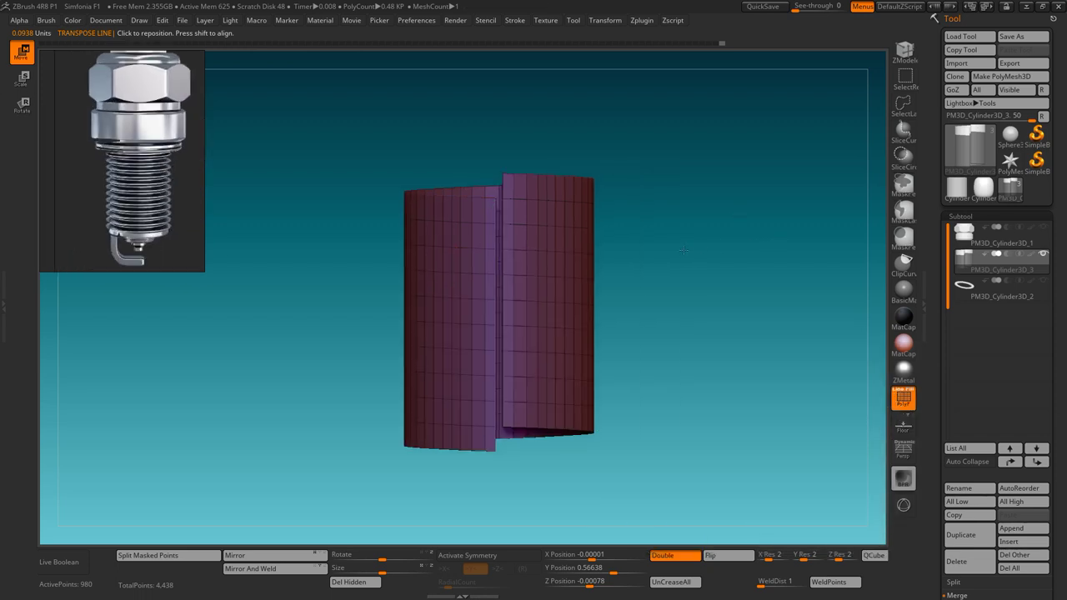
drag(929, 466, 932, 426)
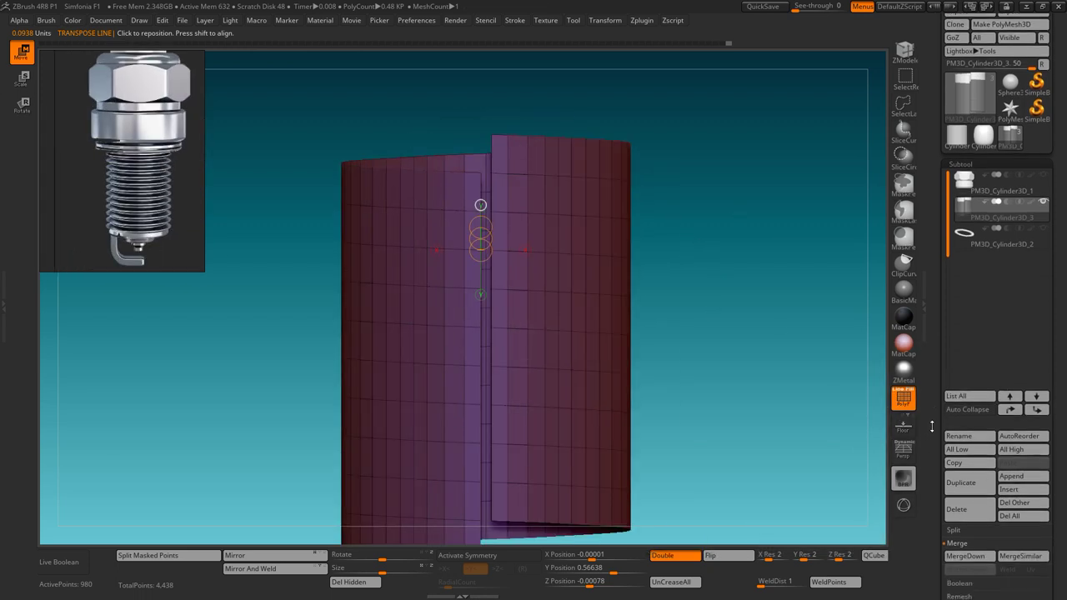
drag(760, 585, 776, 584)
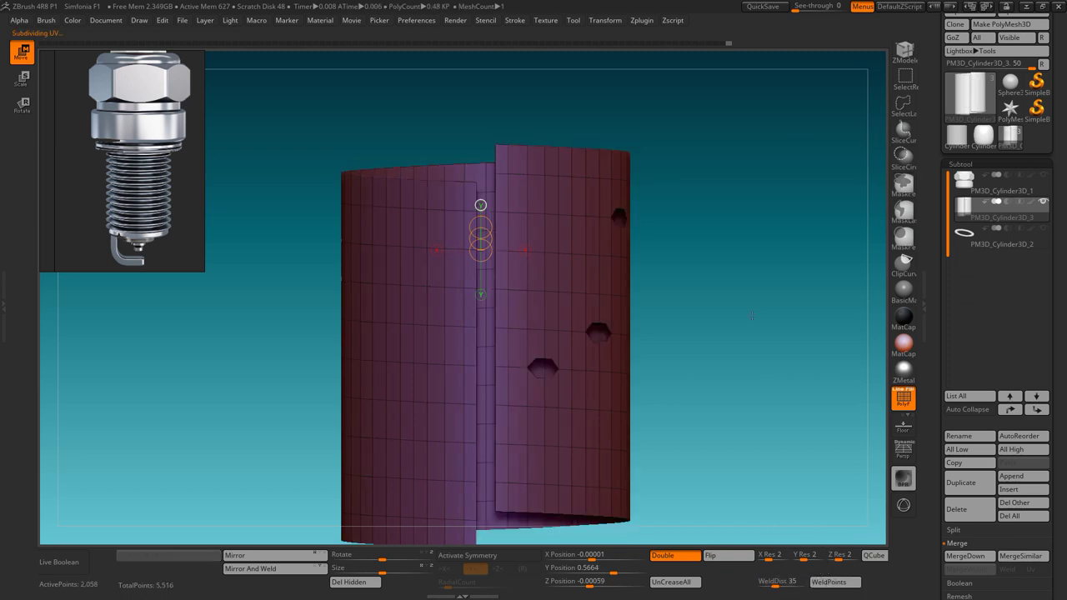
drag(774, 586, 777, 584)
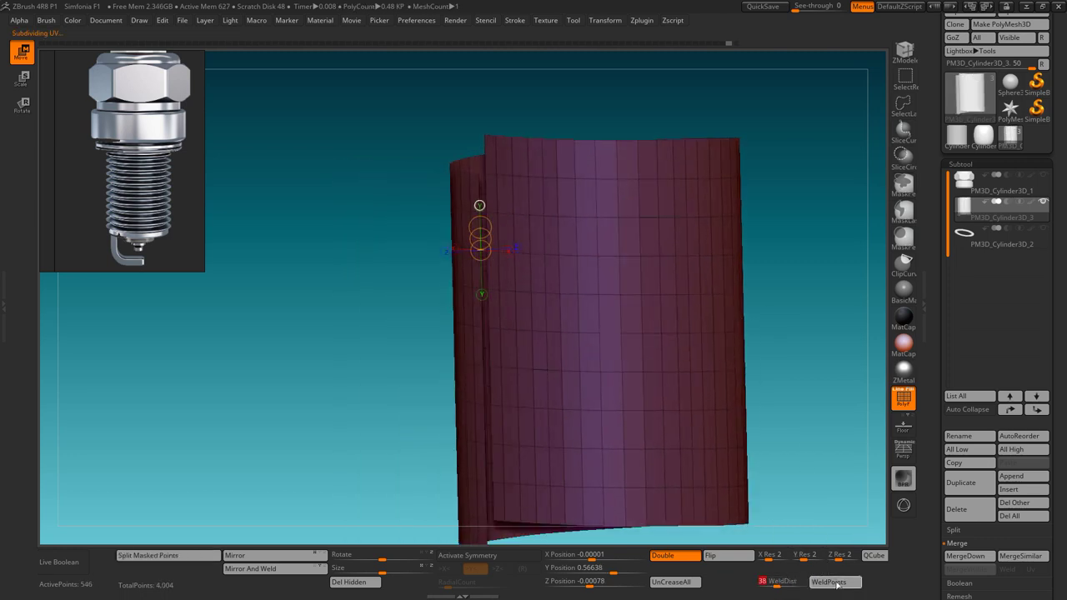
mouse_move(791, 375)
mouse_down()
mouse_move(861, 370)
mouse_move(842, 350)
mouse_up()
key(f)
- Bridge the open seam between the sleeve panels using ZModeler Bridge Two Edges
click(905, 55)
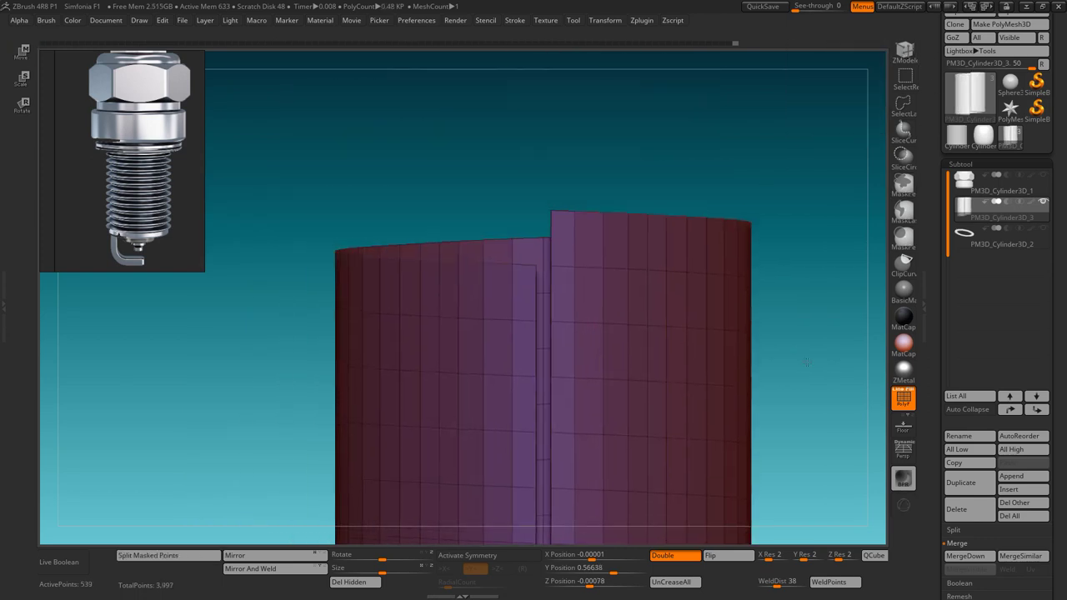
key(space)
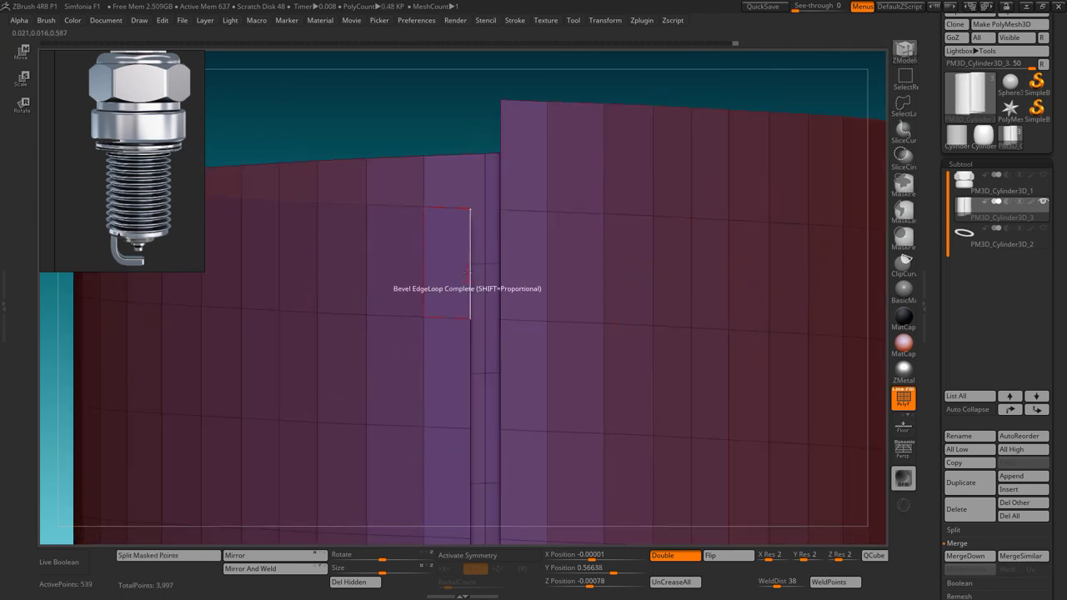
key(space)
click(367, 303)
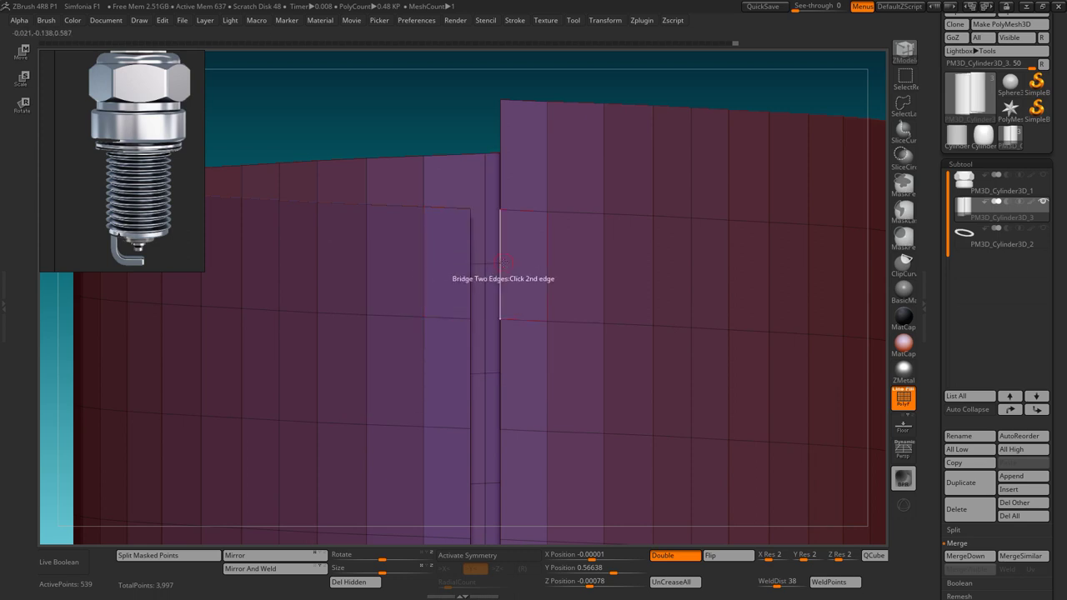
shift+right_drag(524, 274, 500, 254)
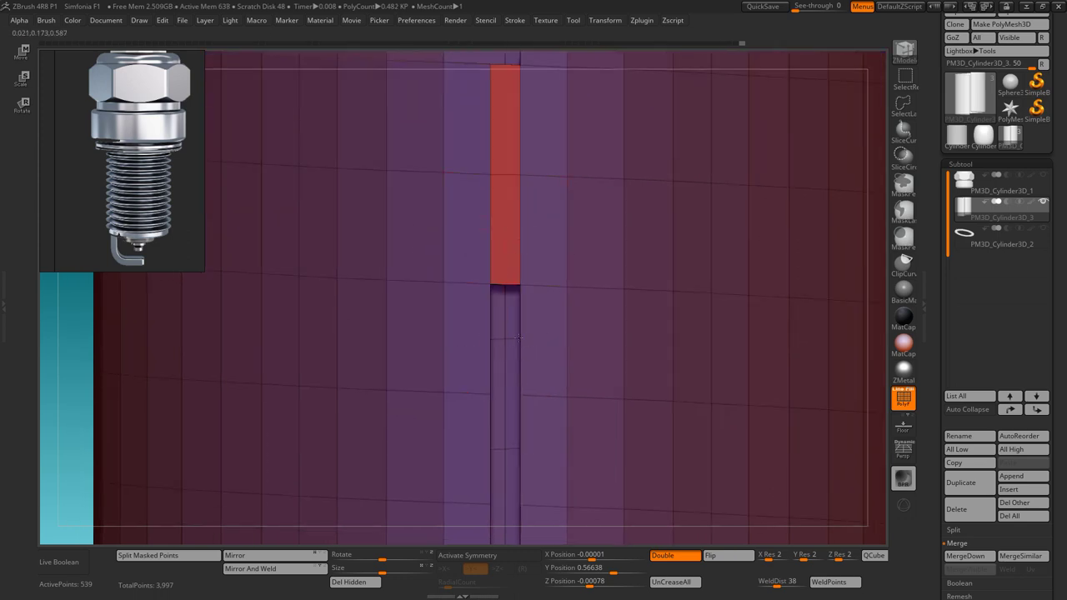
alt+right_drag(499, 315, 547, 219)
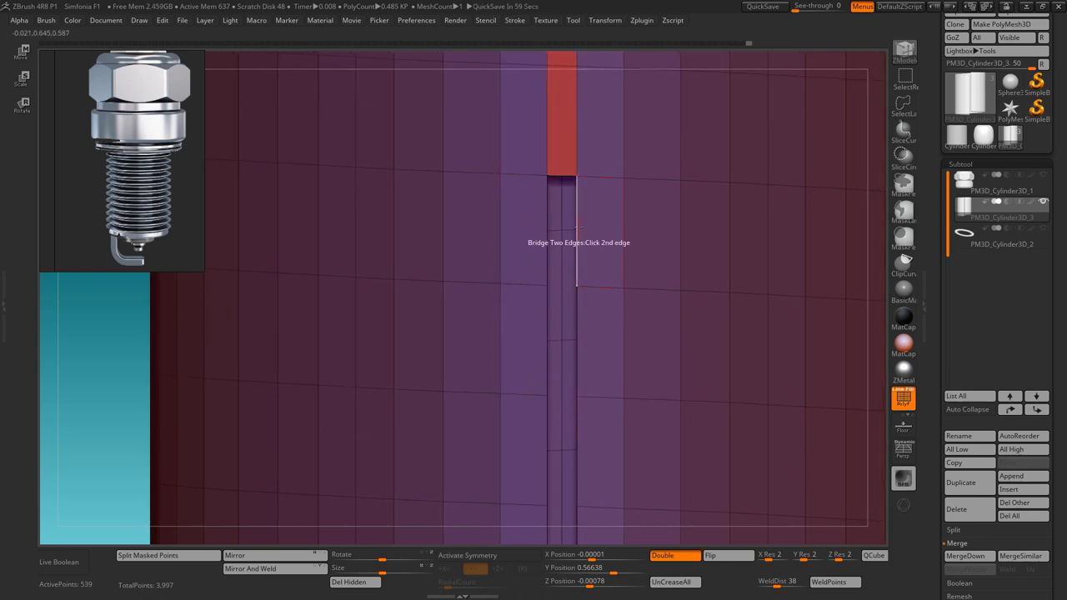
right_drag(590, 374, 573, 180)
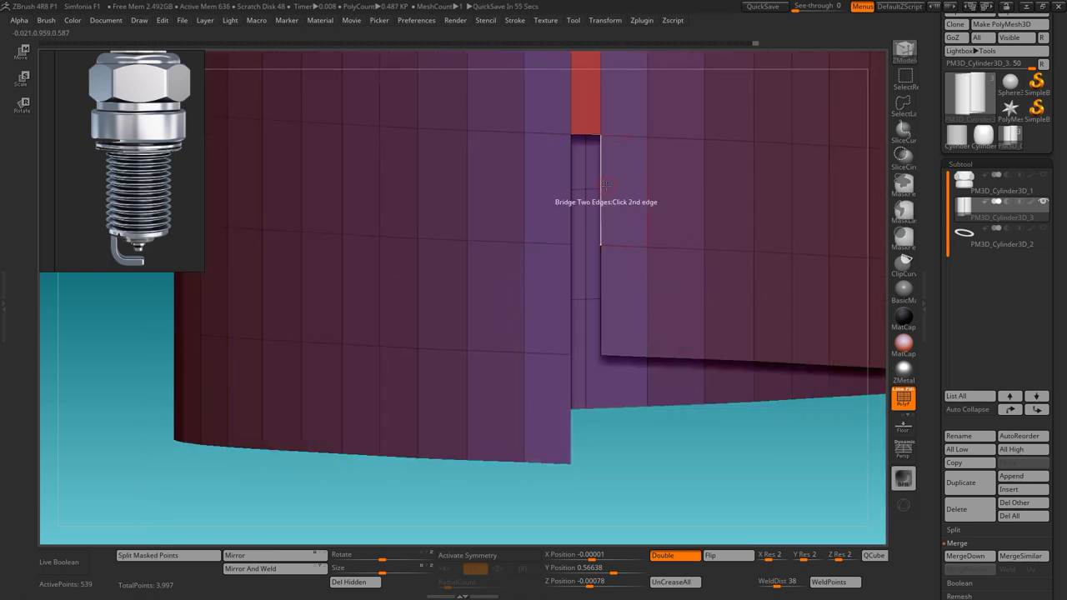
click(605, 183)
right_drag(602, 280, 534, 310)
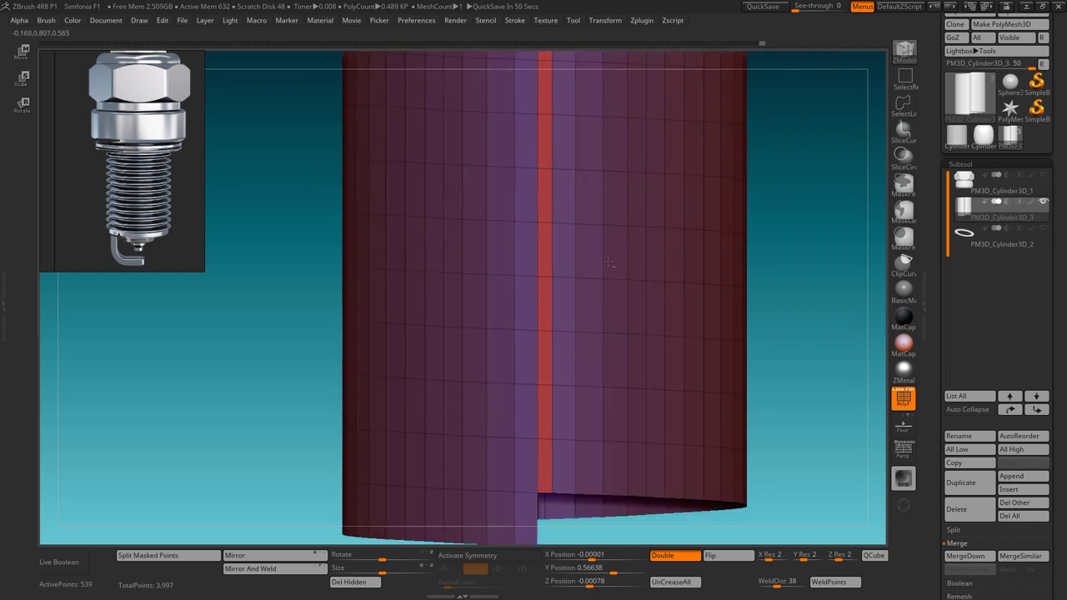
key(space)
click(503, 276)
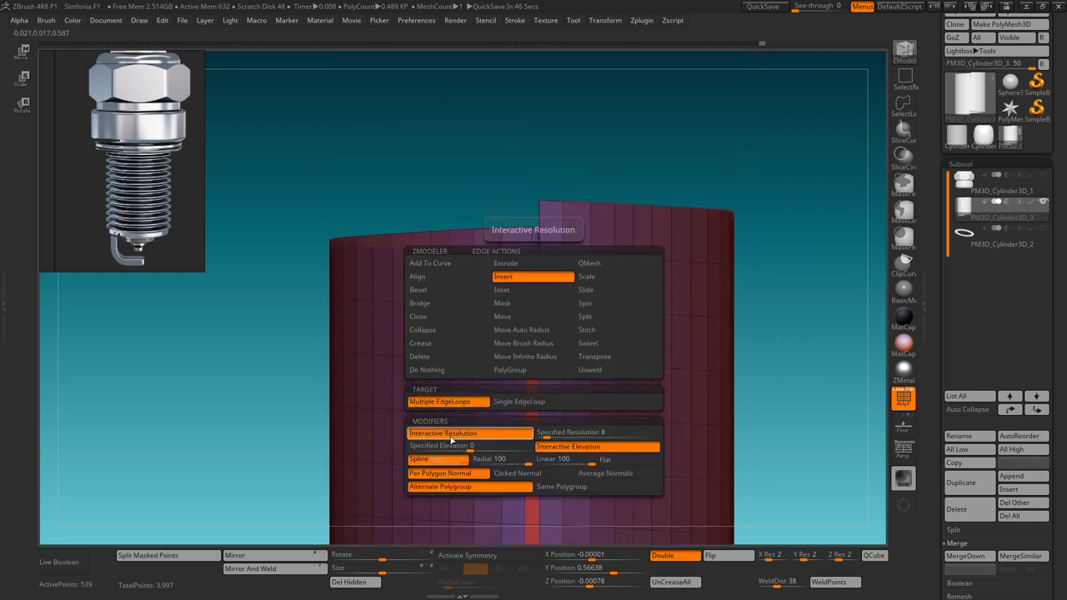
- Set the ZModeler edge action to Insert Multiple EdgeLoops
click(449, 436)
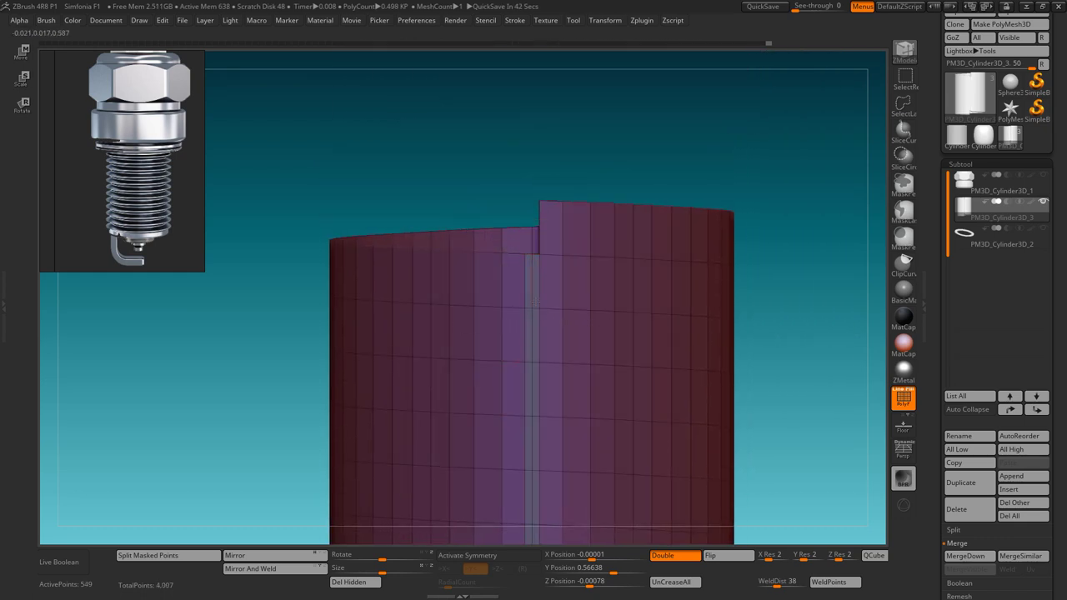
scroll(540, 285, up, 3)
key(space)
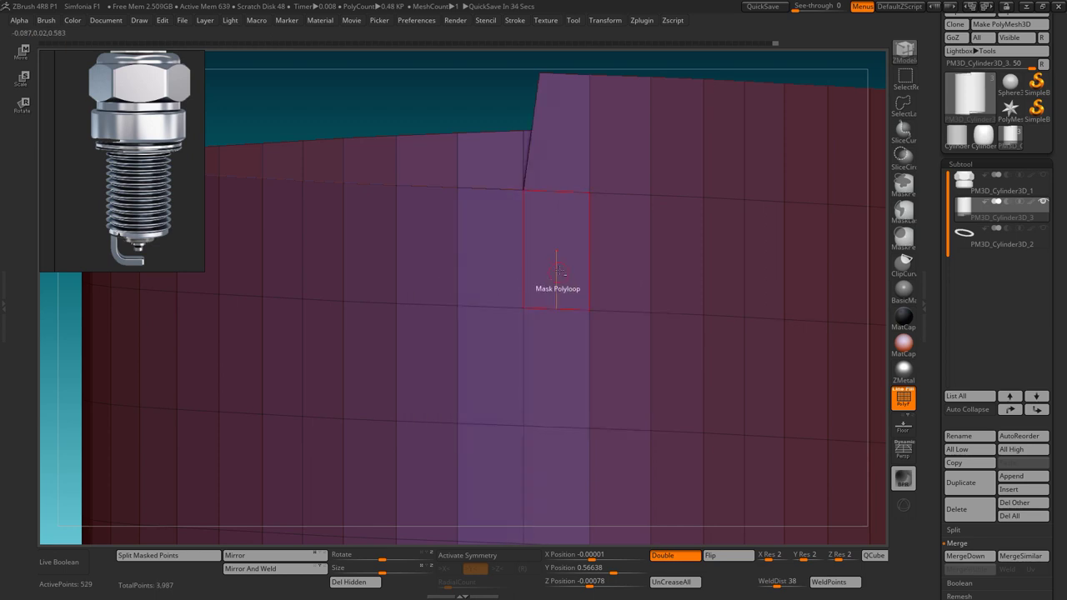
scroll(543, 285, down, 5)
scroll(595, 200, down, 3)
scroll(595, 200, up, 3)
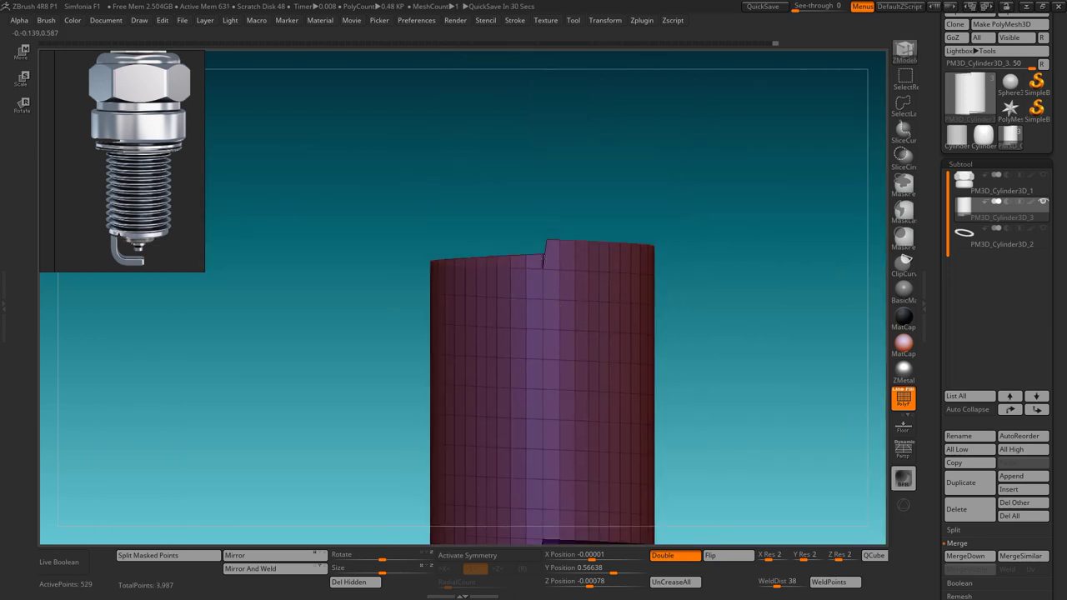
scroll(630, 309, up, 3)
- Slice the sleeve with cut lines across its top and bottom, trimming the bottom flat
click(908, 141)
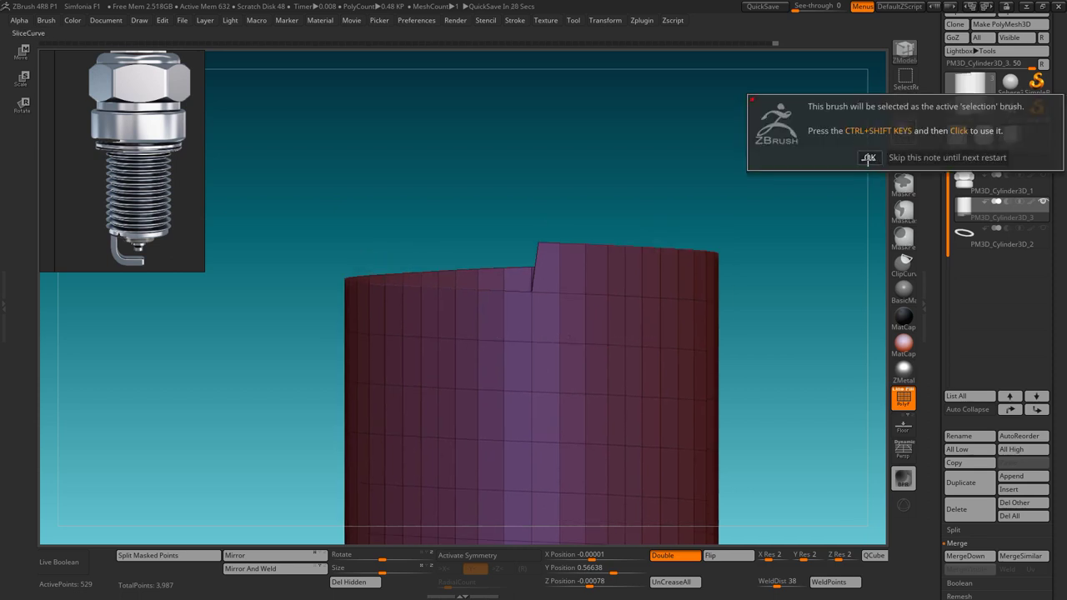
click(869, 159)
mouse_move(287, 274)
ctrl+shift+mouse_down()
mouse_move(713, 269)
mouse_move(826, 281)
mouse_move(750, 150)
ctrl+shift+mouse_up()
ctrl+shift+drag(747, 387, 287, 385)
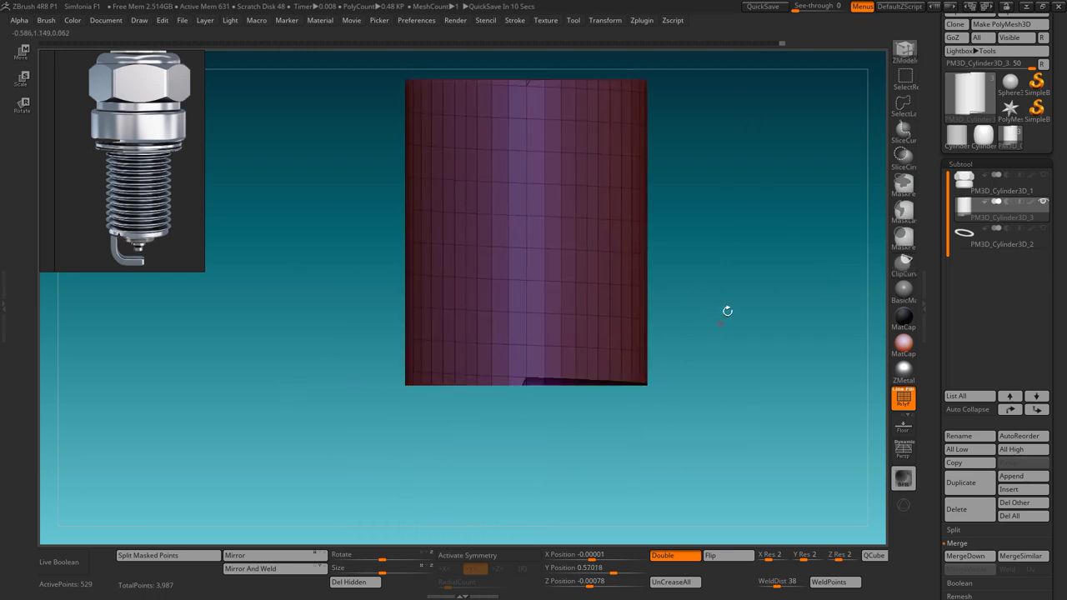
mouse_move(726, 309)
mouse_down()
mouse_move(783, 179)
mouse_move(652, 200)
mouse_up()
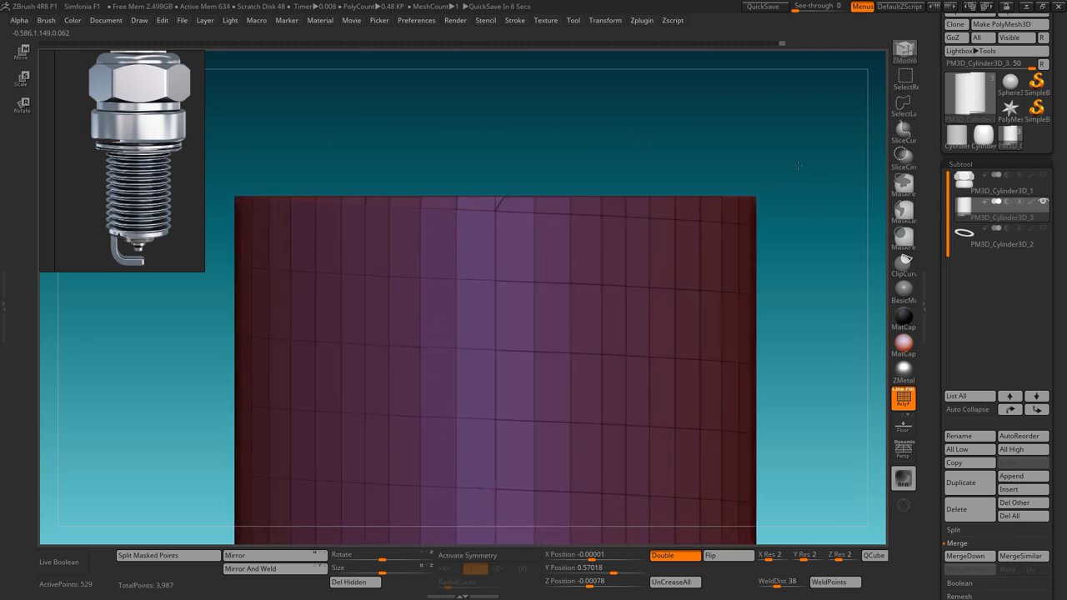
- Insert a single edge loop around the sleeve
key(space)
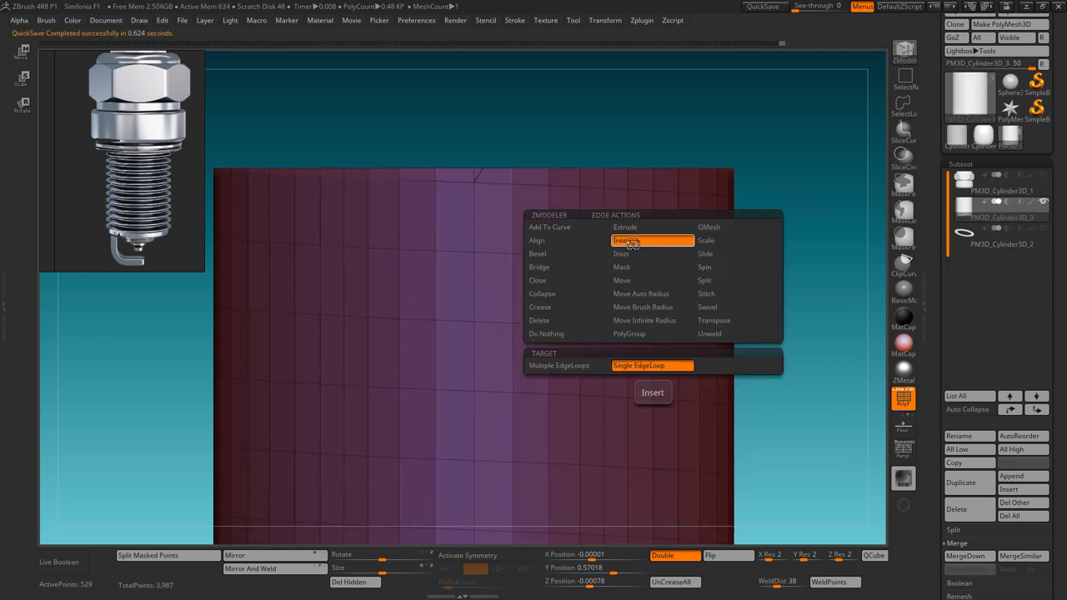
click(632, 242)
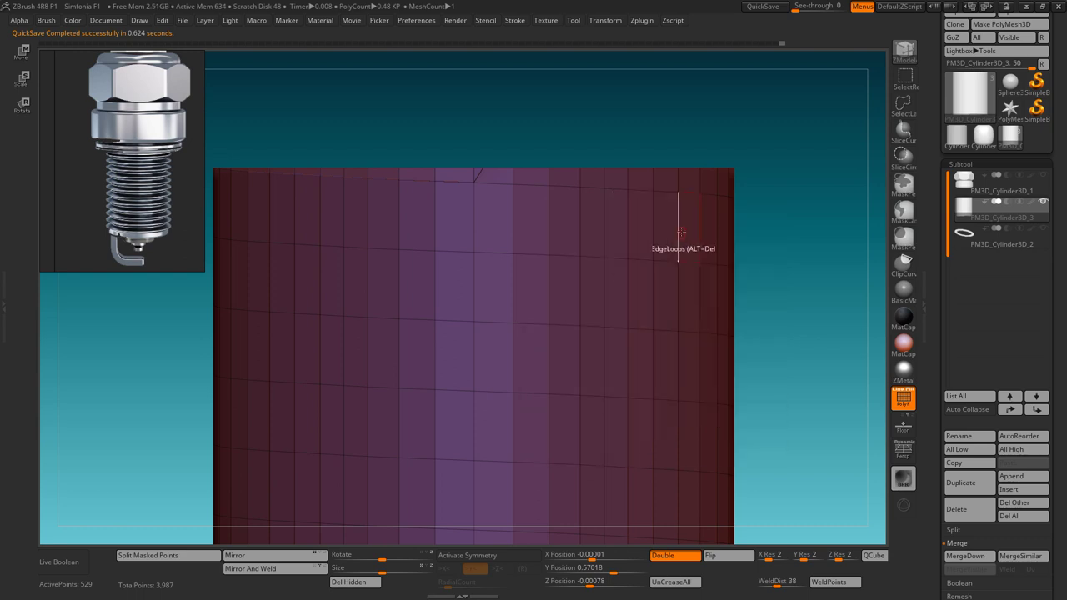
mouse_move(681, 238)
mouse_down()
mouse_move(803, 238)
mouse_move(756, 207)
mouse_move(817, 290)
mouse_move(600, 317)
mouse_up()
key(f)
- Bevel the edge loops of the ridged sleeve mesh
key(space)
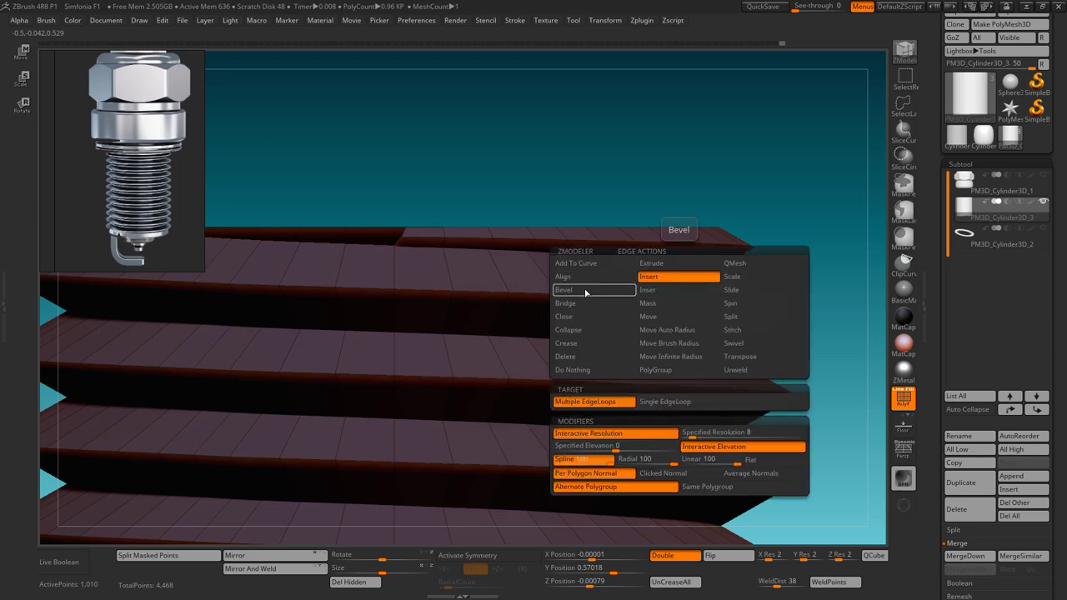
click(586, 292)
mouse_move(575, 310)
mouse_down()
mouse_move(633, 315)
mouse_move(633, 428)
mouse_up()
key(f)
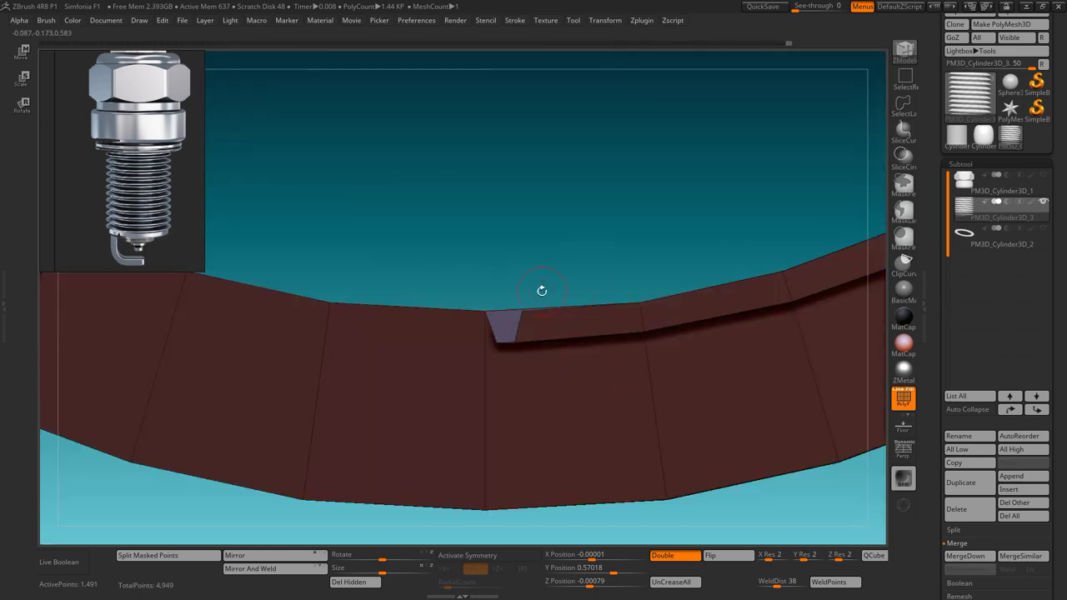
key(space)
key(space)
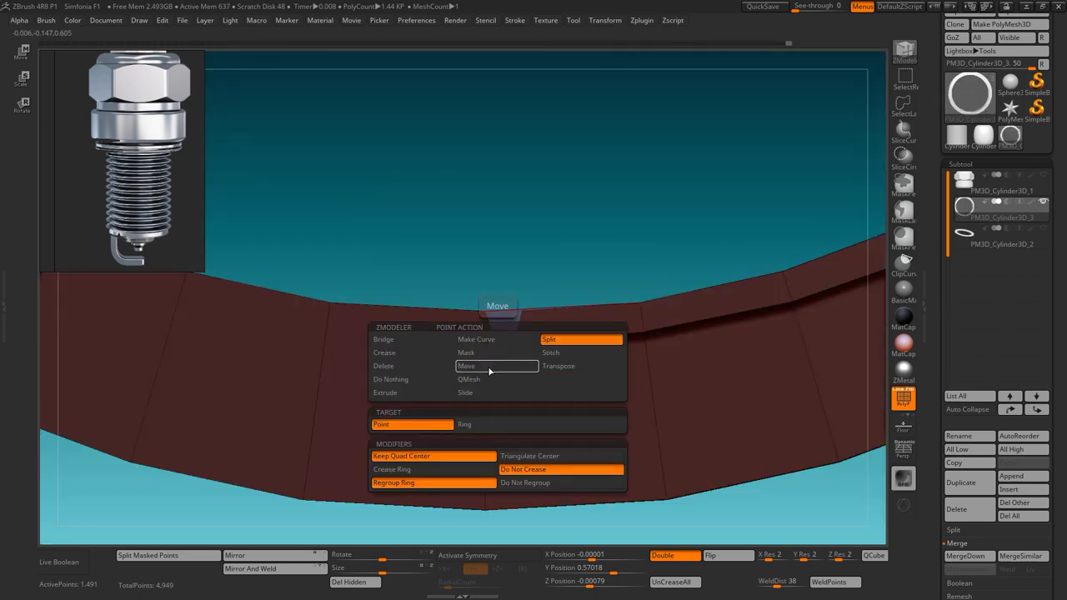
- Switch the point action to Move Brush Radius and pull the first folded vertex up to flatten the notch
click(485, 392)
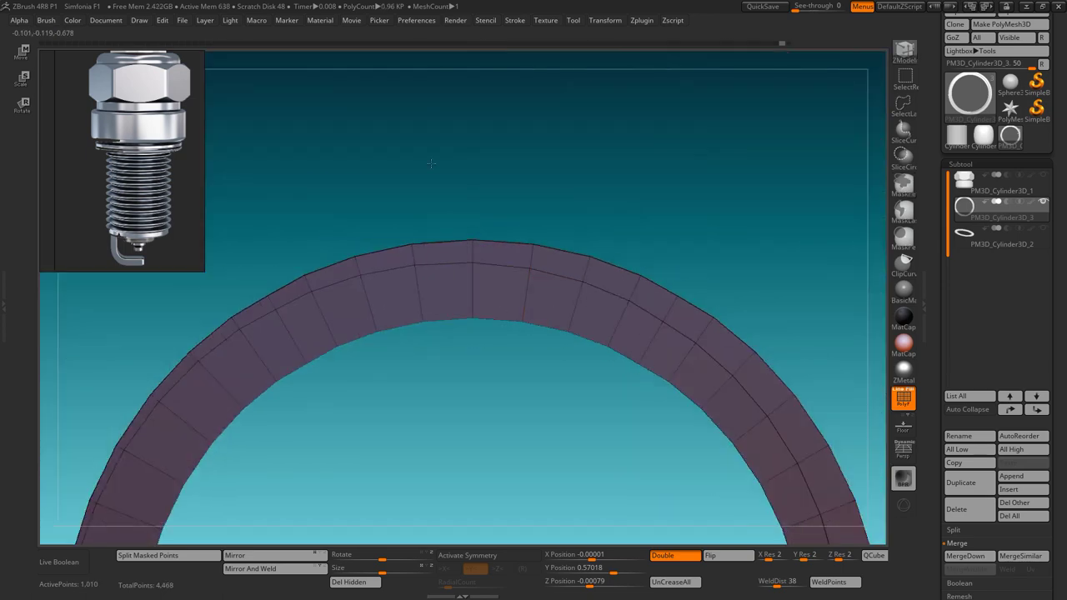
mouse_move(586, 241)
mouse_down()
mouse_move(600, 228)
mouse_move(507, 252)
mouse_up()
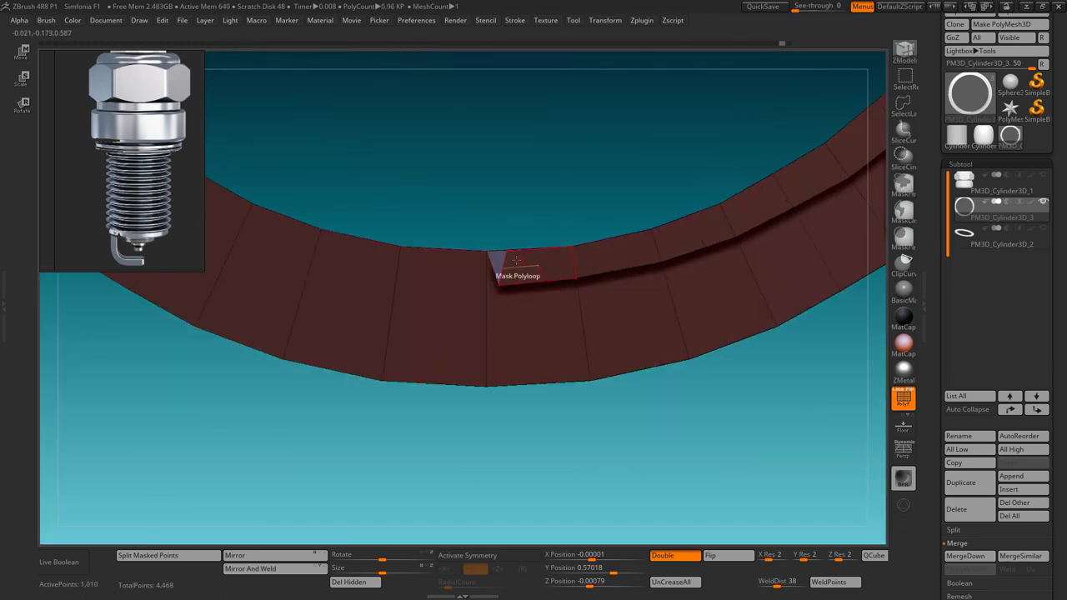
key(space)
click(476, 275)
click(416, 333)
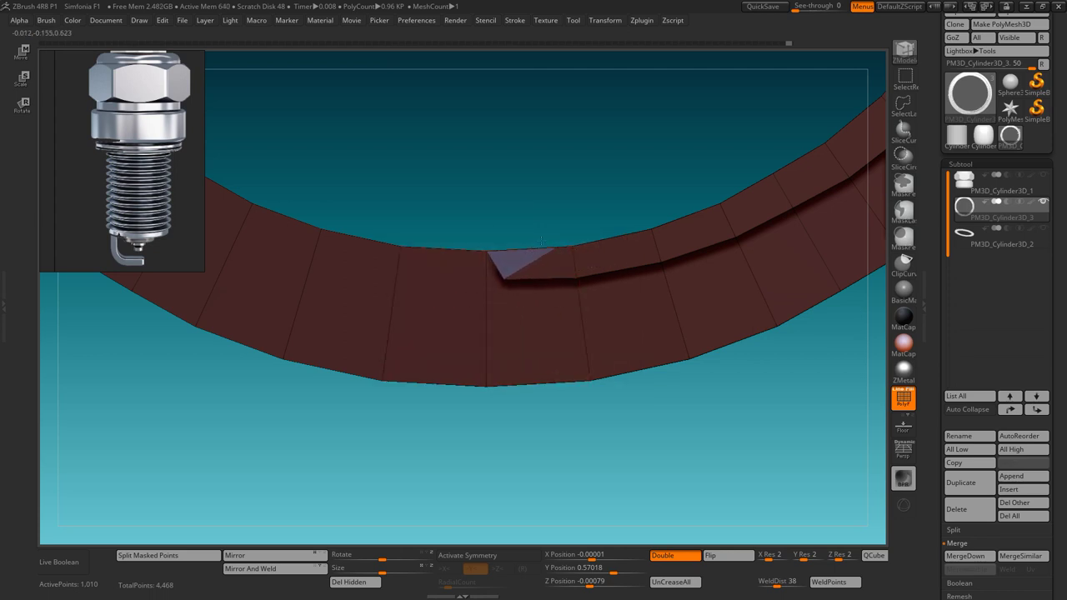
click(542, 239)
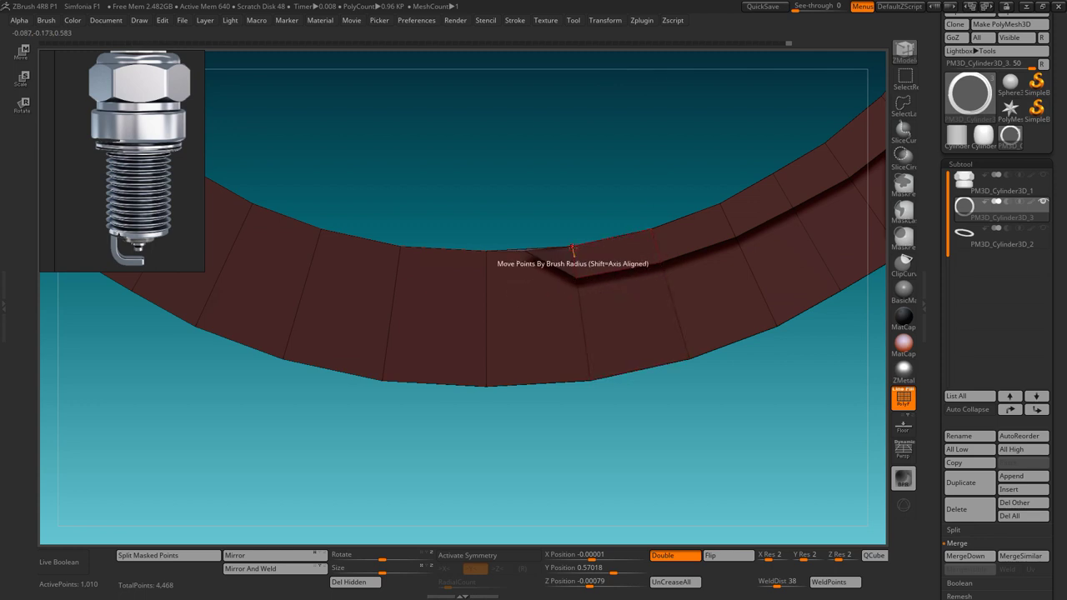
drag(578, 275, 610, 244)
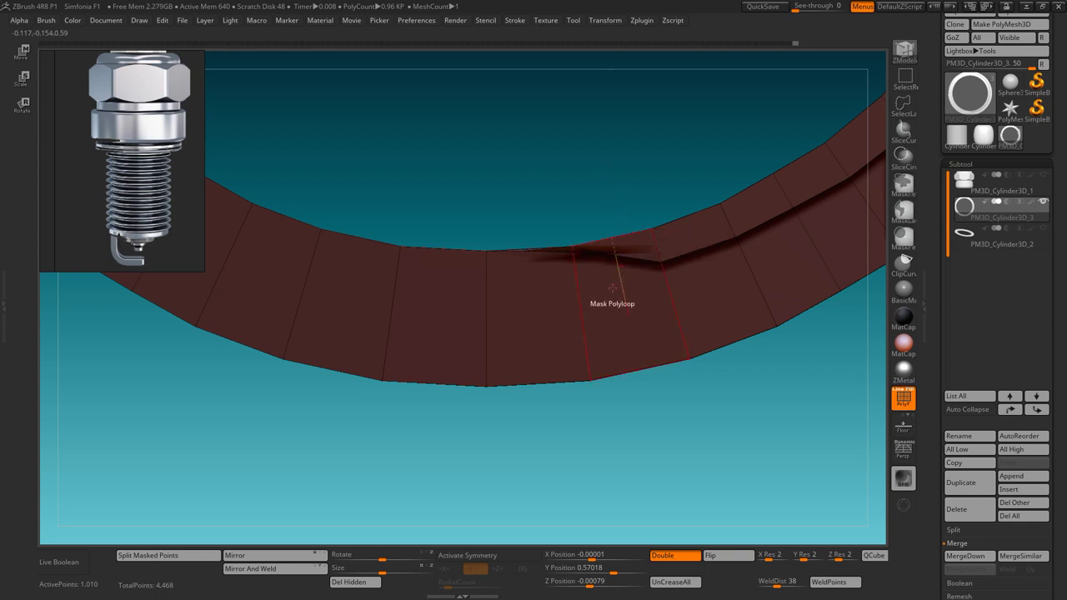
- Pull the remaining folded vertices up to the ring's upper edge, undoing a stray loop insertion
click(577, 266)
key(ctrl+z)
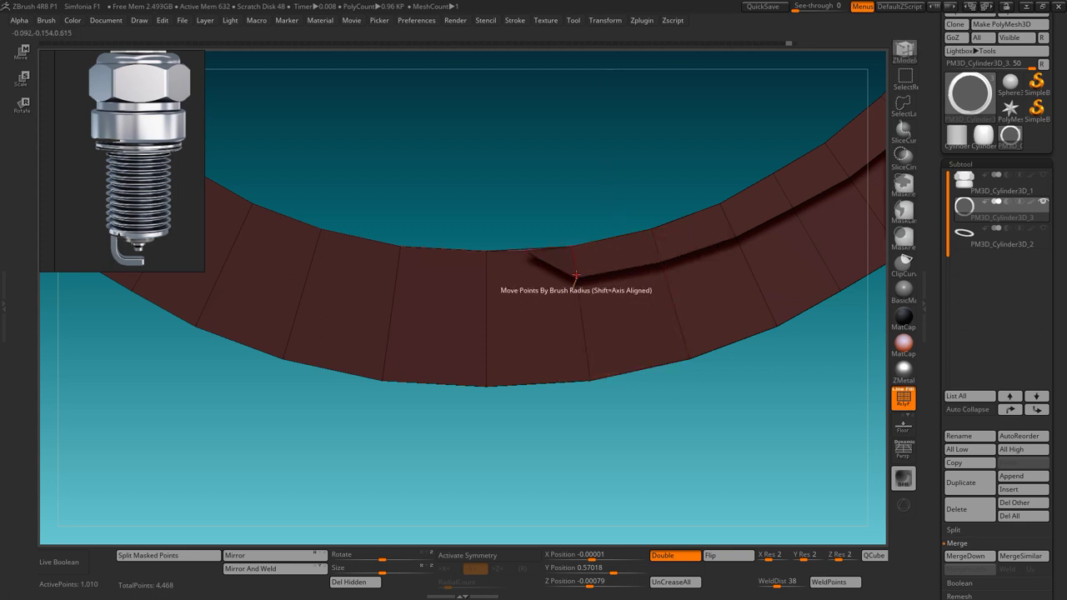
drag(577, 277, 573, 221)
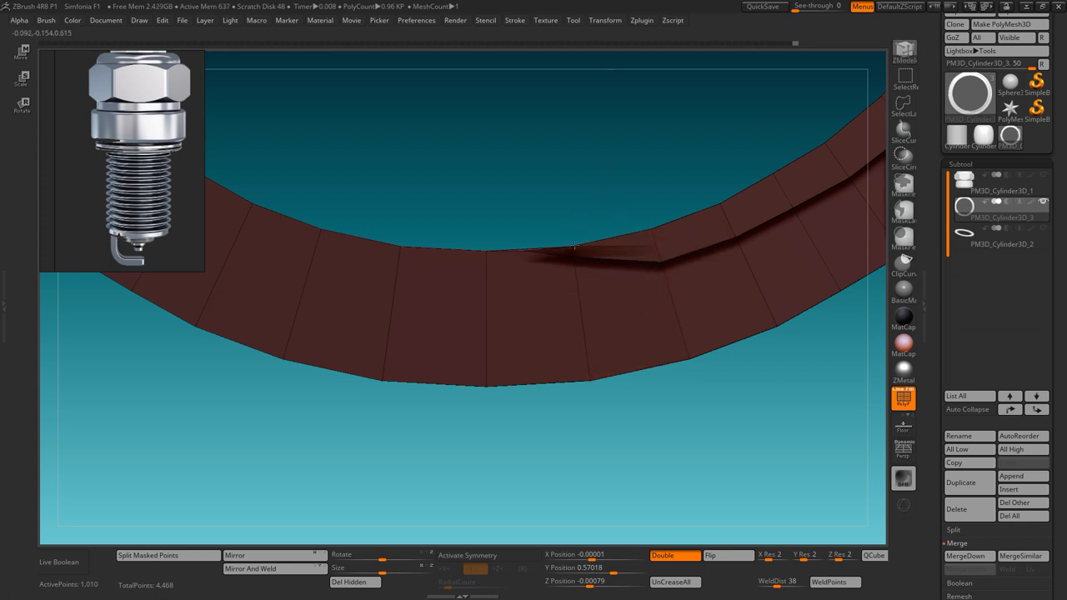
drag(660, 263, 657, 240)
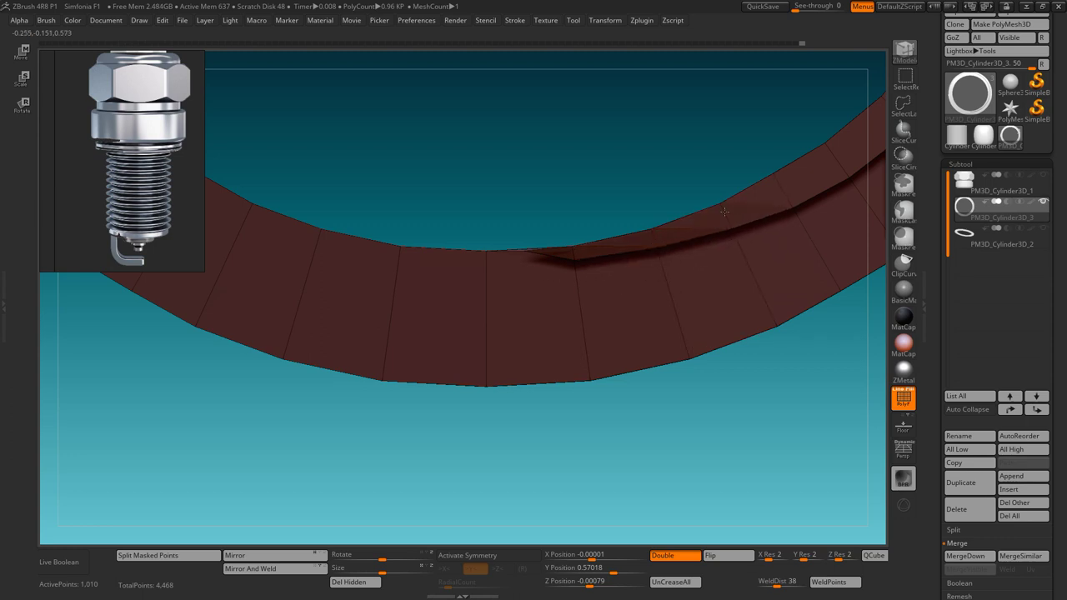
mouse_move(572, 248)
right_down()
mouse_move(669, 335)
mouse_move(525, 262)
right_up()
- Insert multiple edge loops along the thread ridges, bringing the subtool to 1,972 points
key(space)
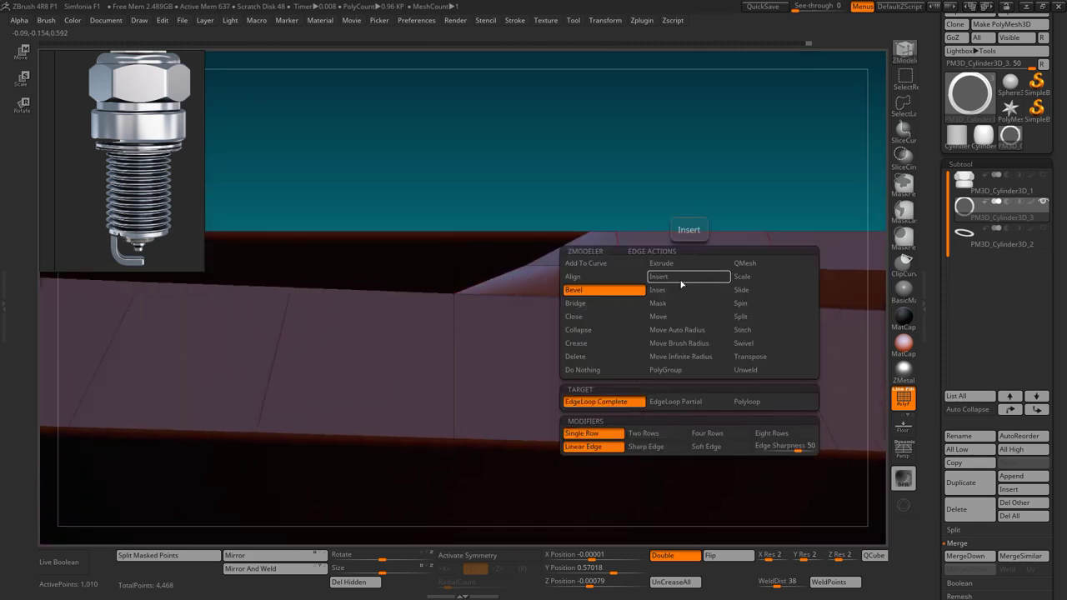
drag(690, 267, 698, 298)
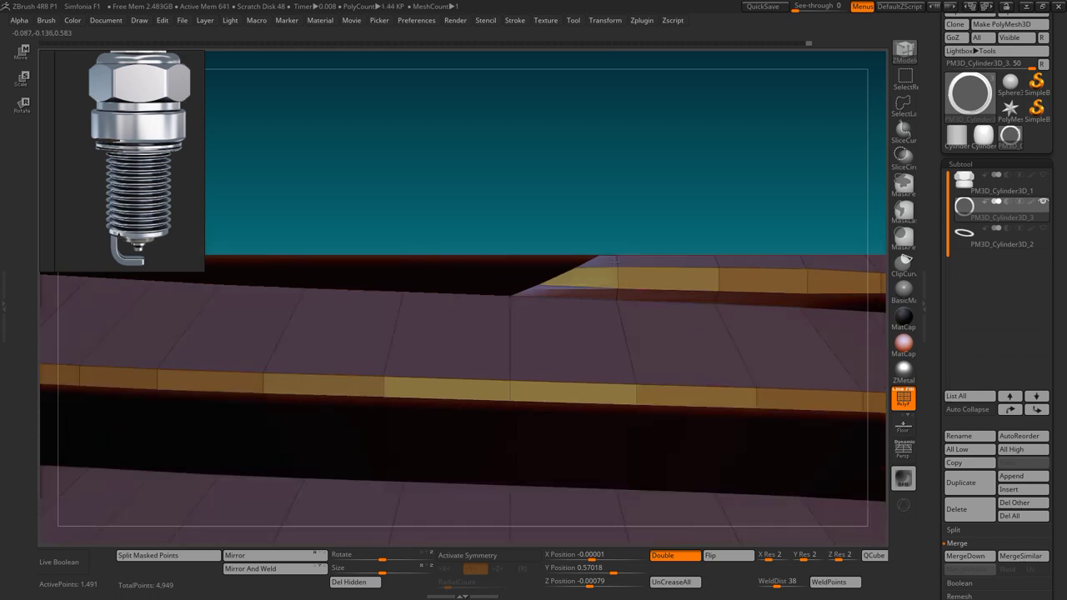
mouse_move(699, 298)
alt+right_down()
mouse_move(647, 348)
mouse_move(592, 201)
mouse_move(667, 308)
mouse_move(714, 309)
alt+right_up()
key(space)
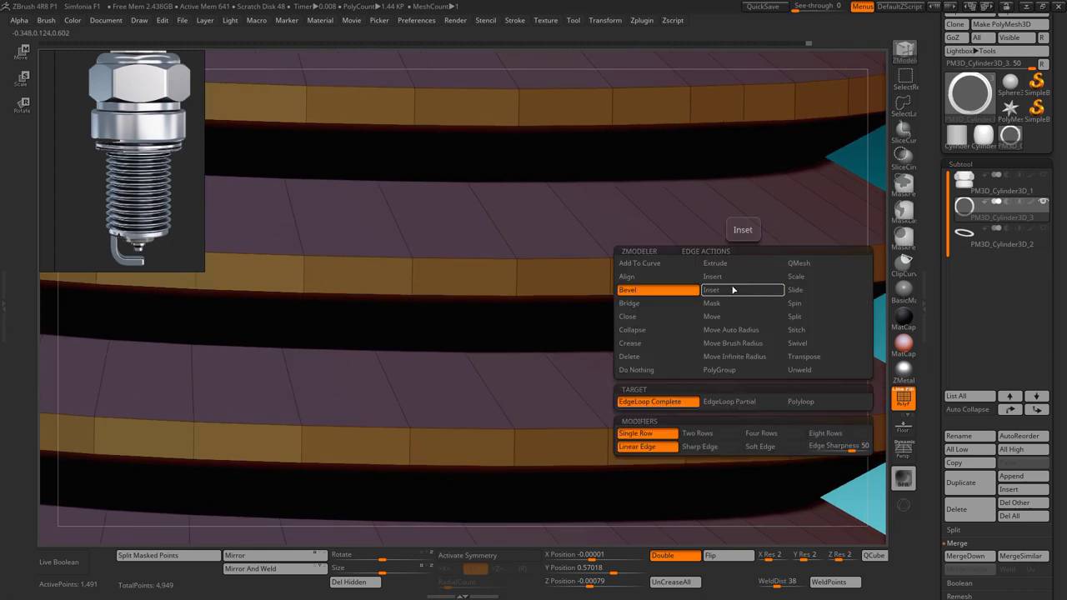
click(732, 290)
click(652, 415)
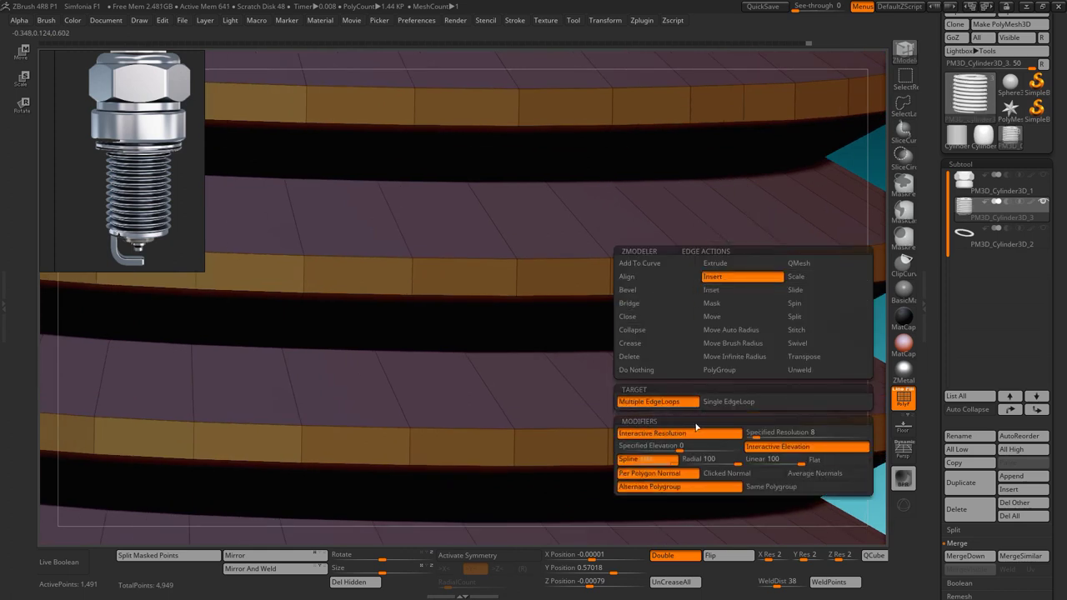
drag(706, 270, 662, 267)
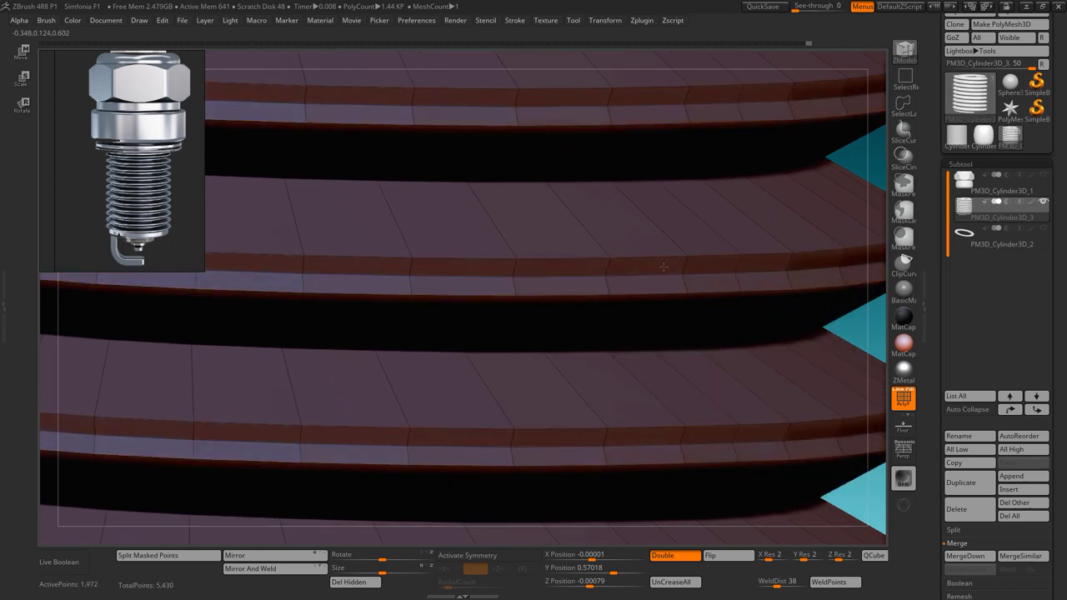
- Stitch the stray vertices at the thread's tapered end into their neighbours with Stitch Two Points
scroll(643, 263, down, 5)
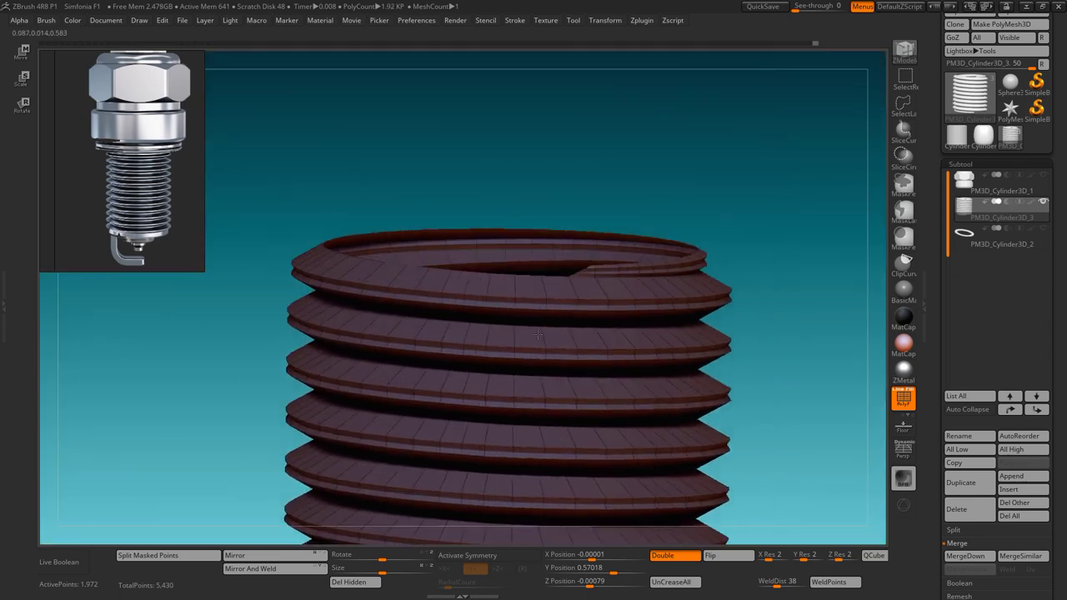
mouse_move(644, 263)
mouse_down()
mouse_move(629, 325)
mouse_move(600, 297)
mouse_move(594, 321)
mouse_up()
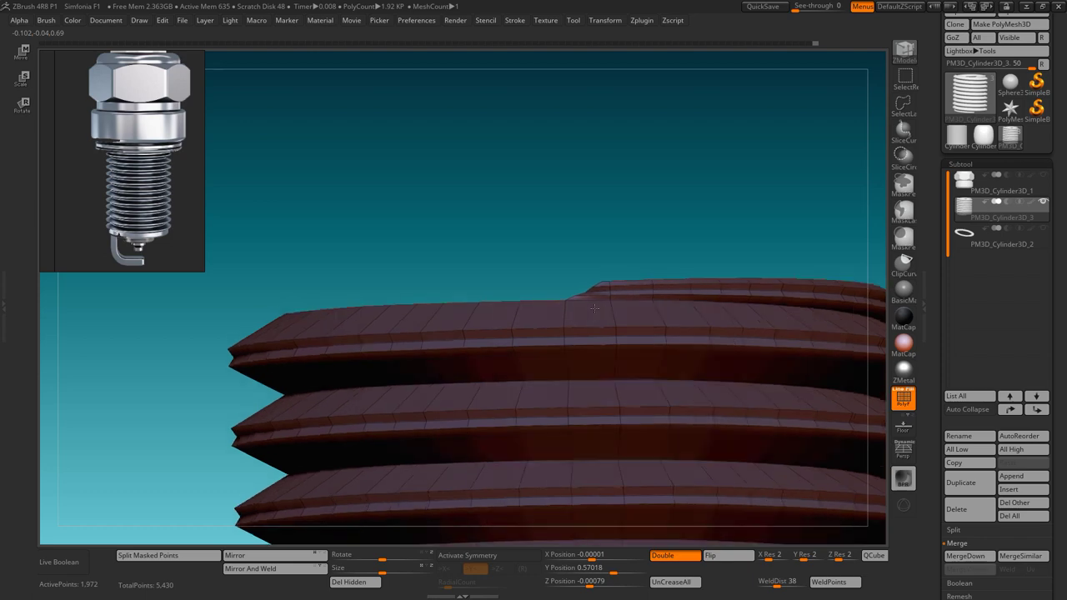
scroll(594, 321, up, 5)
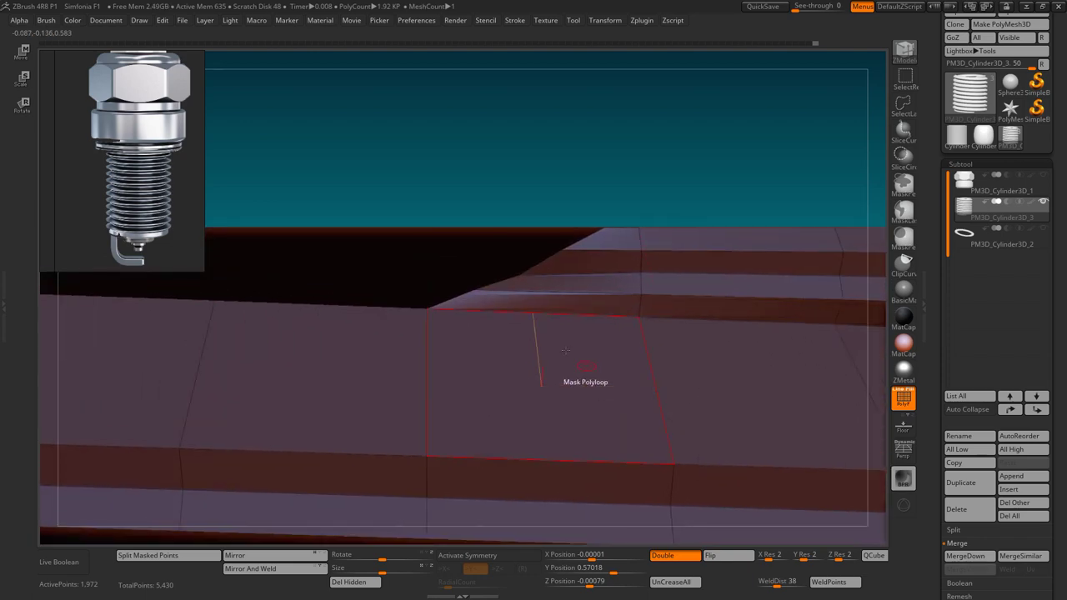
key(space)
click(476, 312)
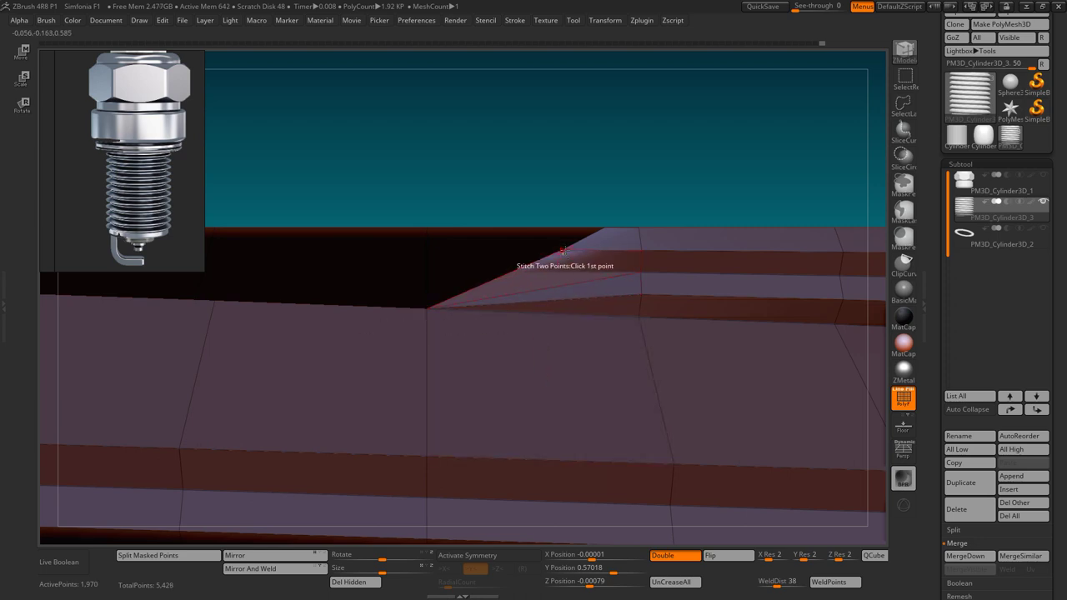
click(428, 309)
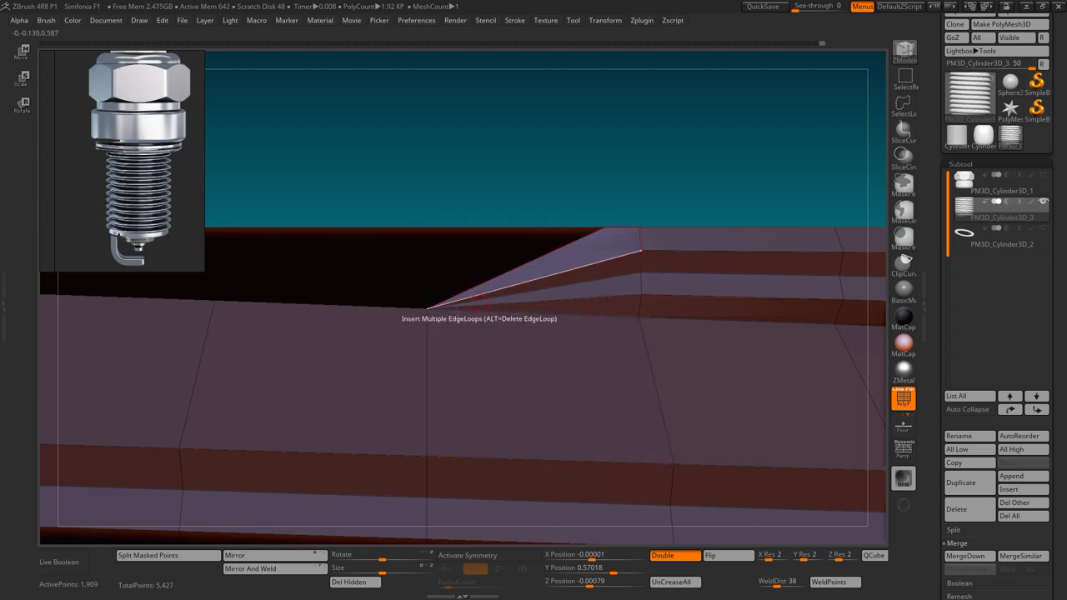
click(428, 308)
mouse_move(500, 167)
mouse_down()
mouse_move(622, 337)
mouse_move(471, 371)
mouse_move(470, 332)
mouse_move(494, 389)
mouse_up()
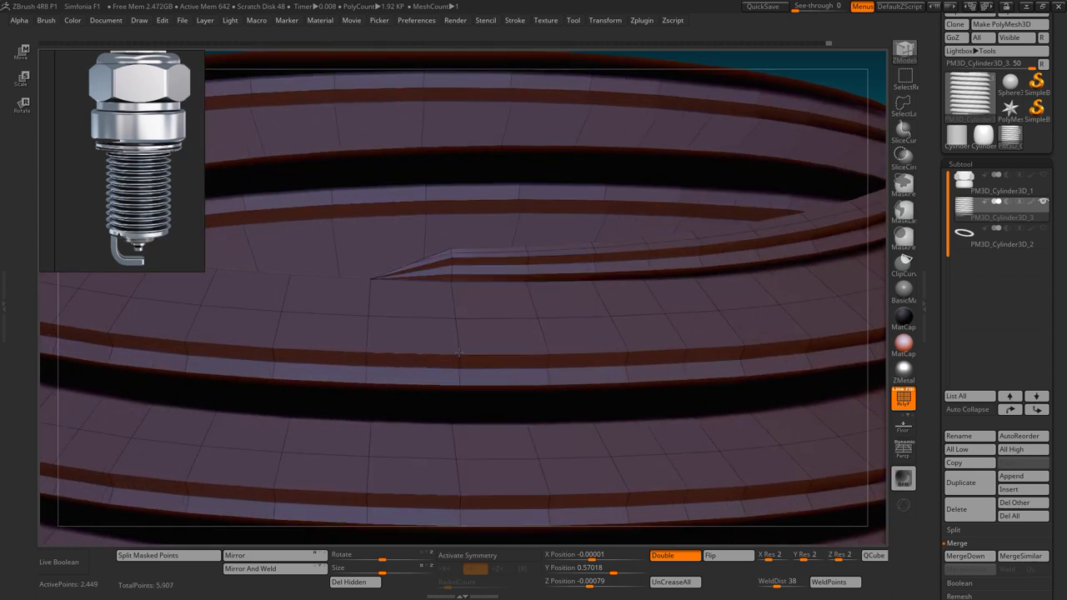
- Undo the unwanted loop insertions using Ctrl+Z, redo and the Undo History bar
ctrl+click(462, 357)
key(ctrl+z)
key(space)
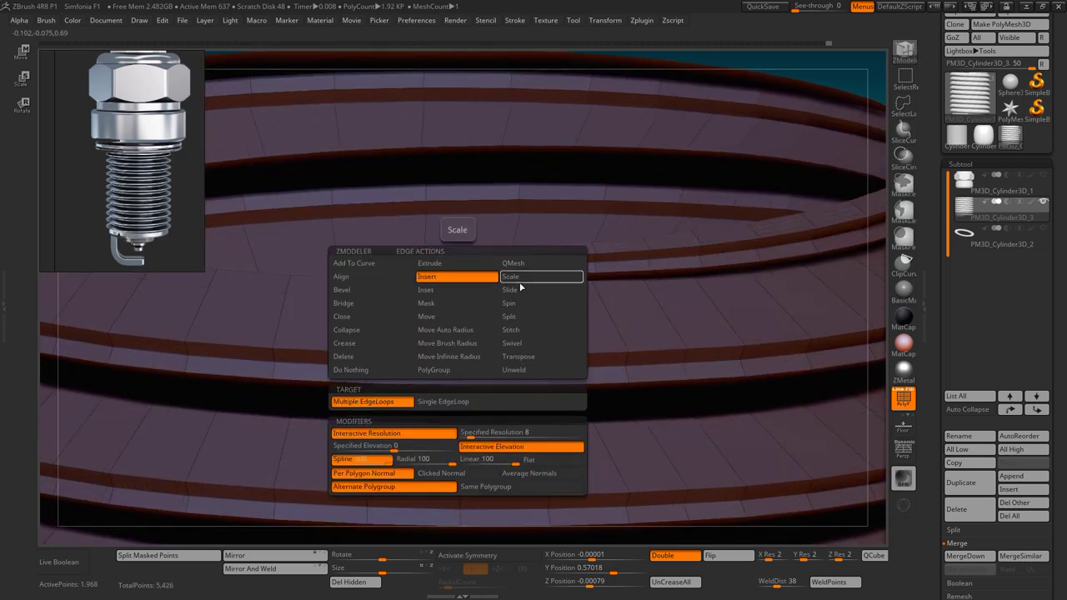
click(520, 283)
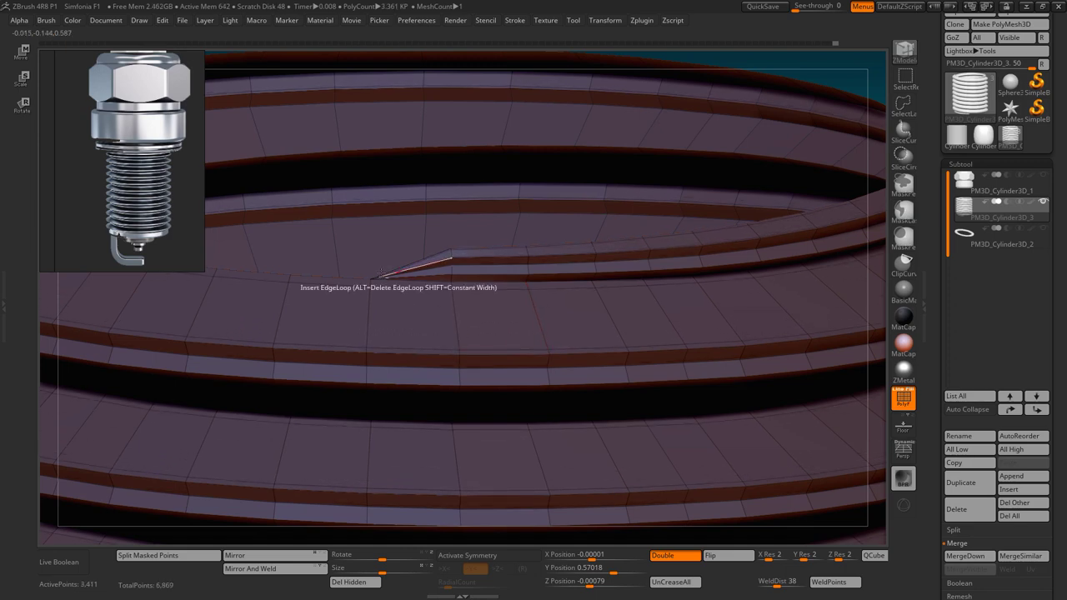
key(ctrl+z)
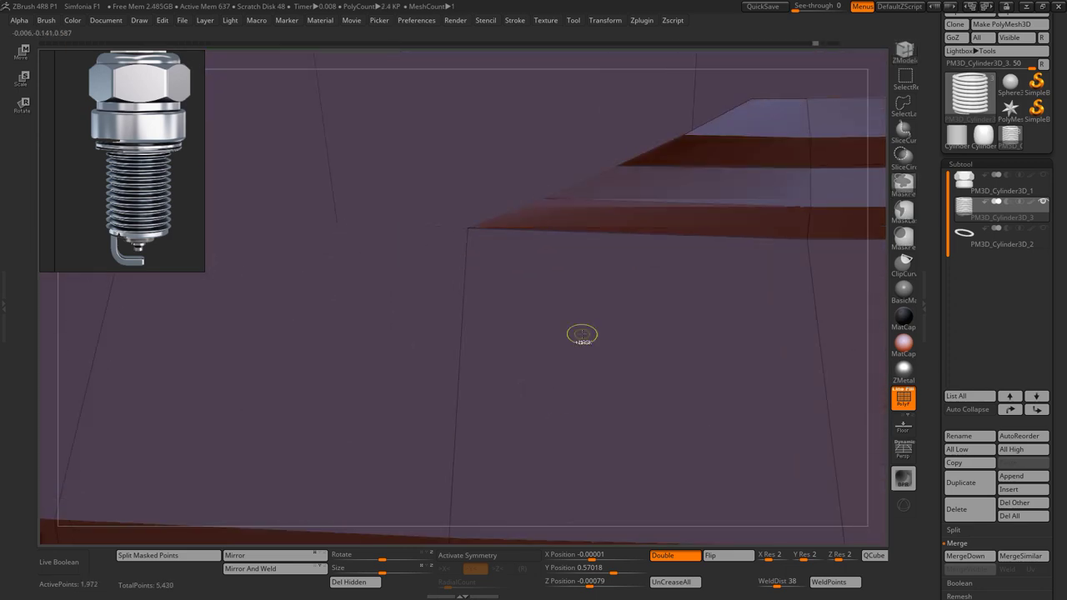
key(ctrl+z)
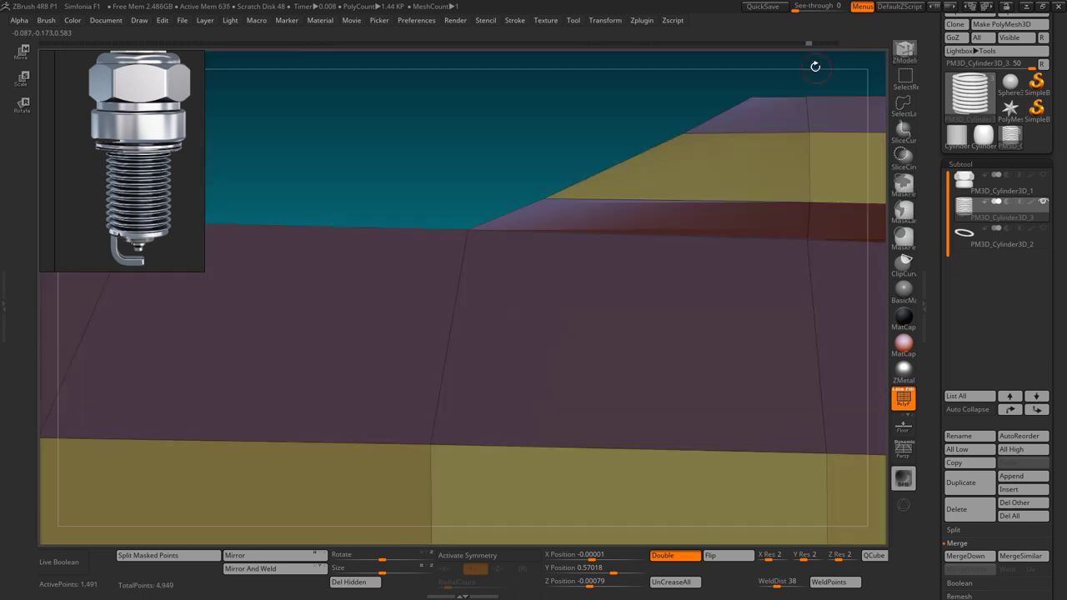
key(ctrl+shift+z)
key(ctrl+shift+z)
key(ctrl+shift+z)
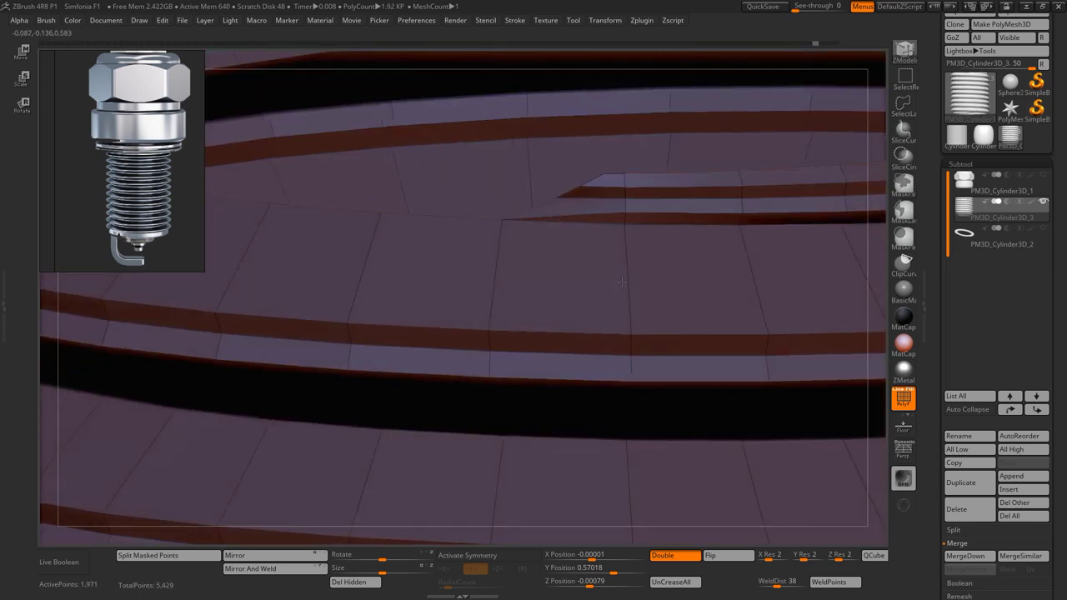
click(809, 42)
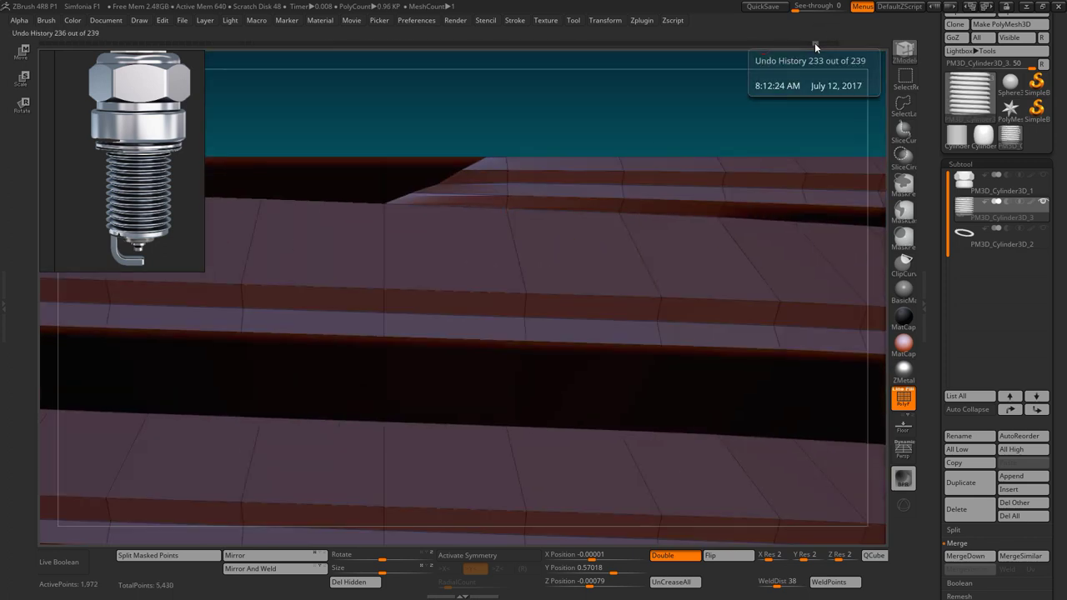
click(814, 43)
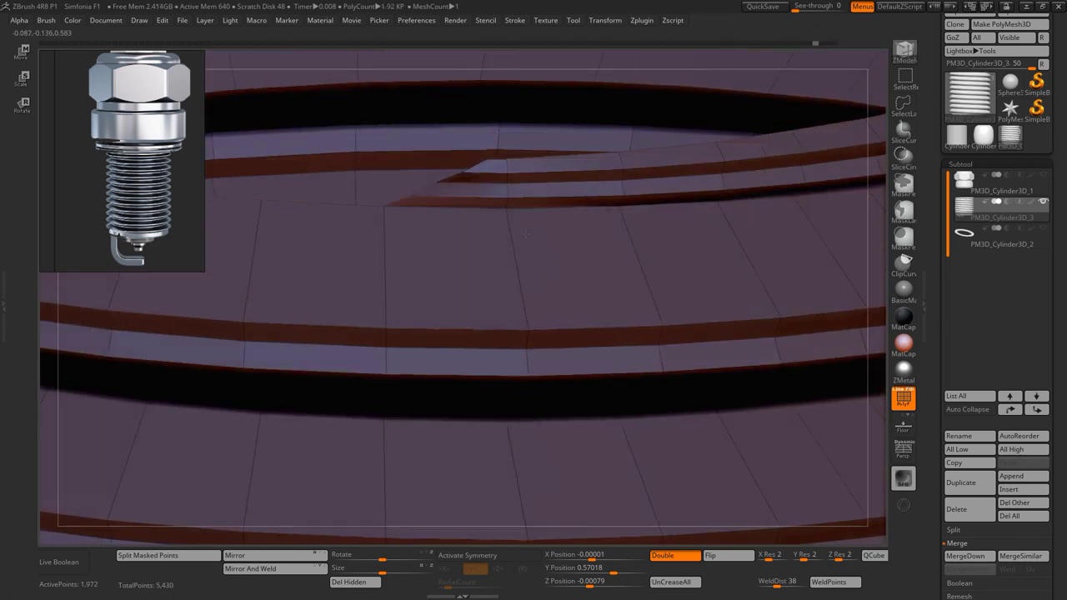
- Insert a single edge loop along the thread ring
key(space)
click(507, 236)
click(527, 292)
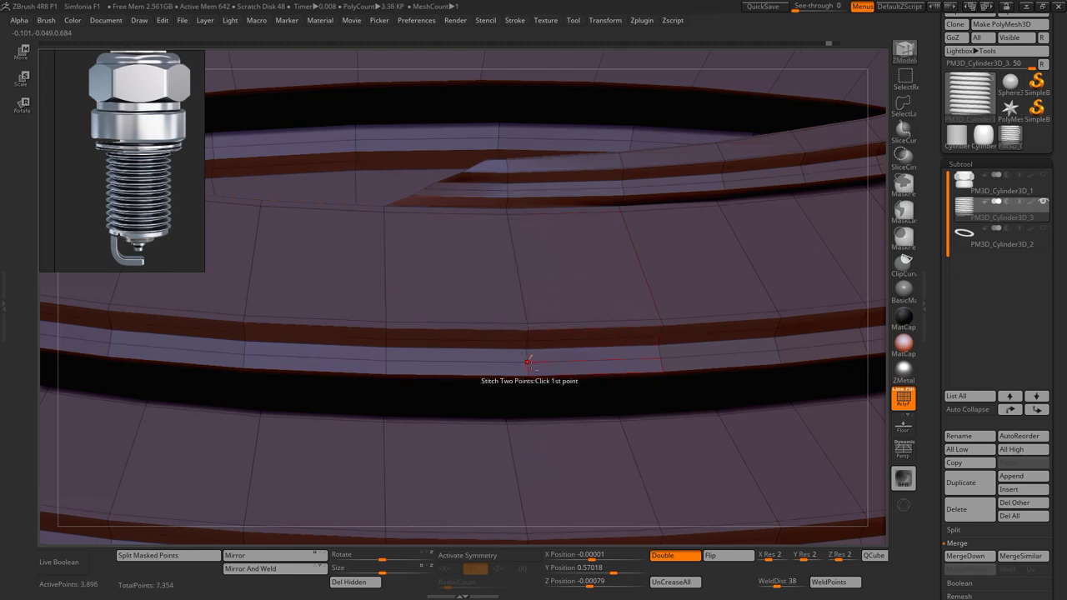
- Add another edge loop to the tilted thread ring
mouse_move(527, 362)
right_down()
mouse_move(552, 147)
mouse_move(525, 285)
mouse_move(507, 179)
mouse_move(728, 351)
mouse_move(476, 261)
right_up()
click(540, 166)
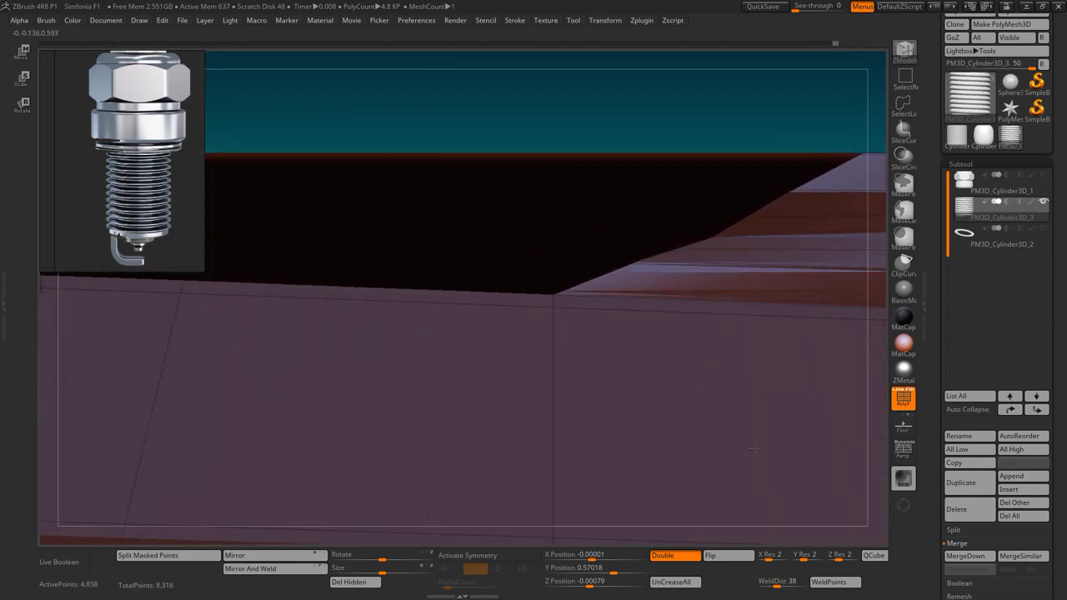
key(space)
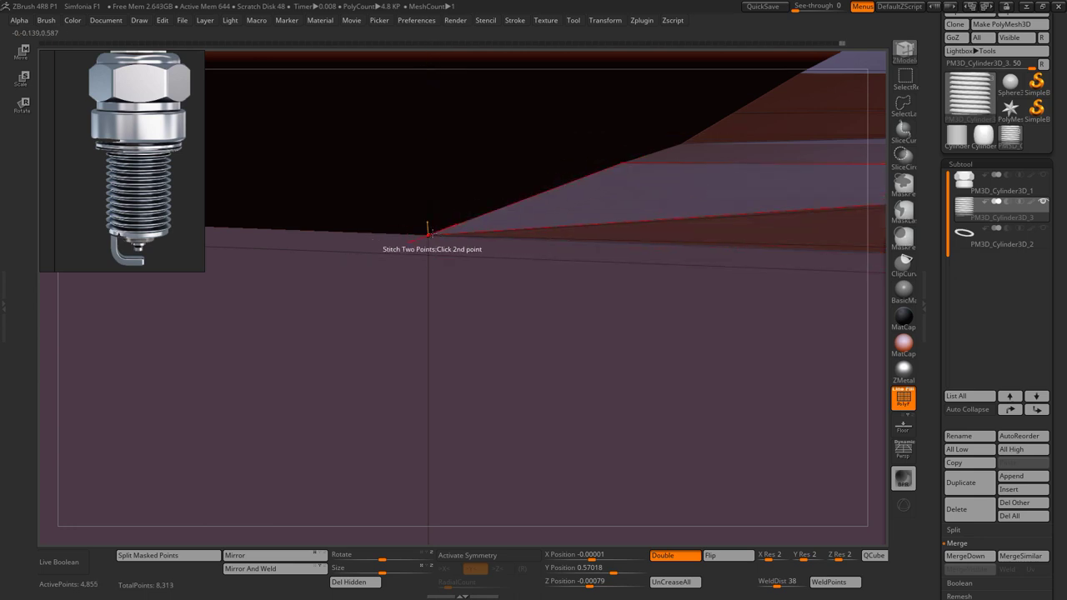
- Stitch the wedge vertices at the tapered thread end together into a single tip
right_drag(619, 309, 541, 250)
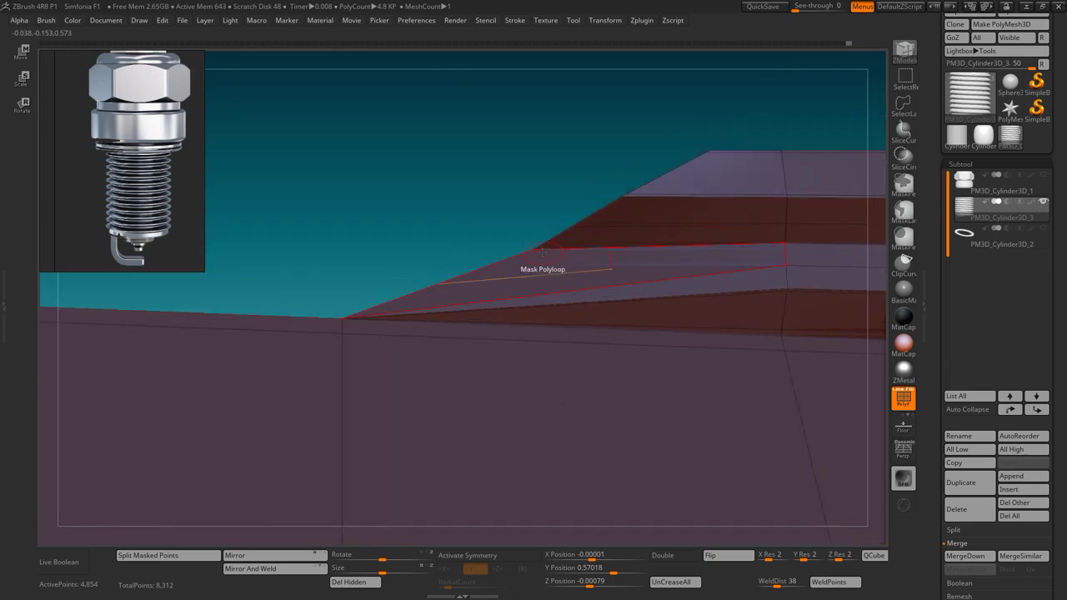
click(387, 314)
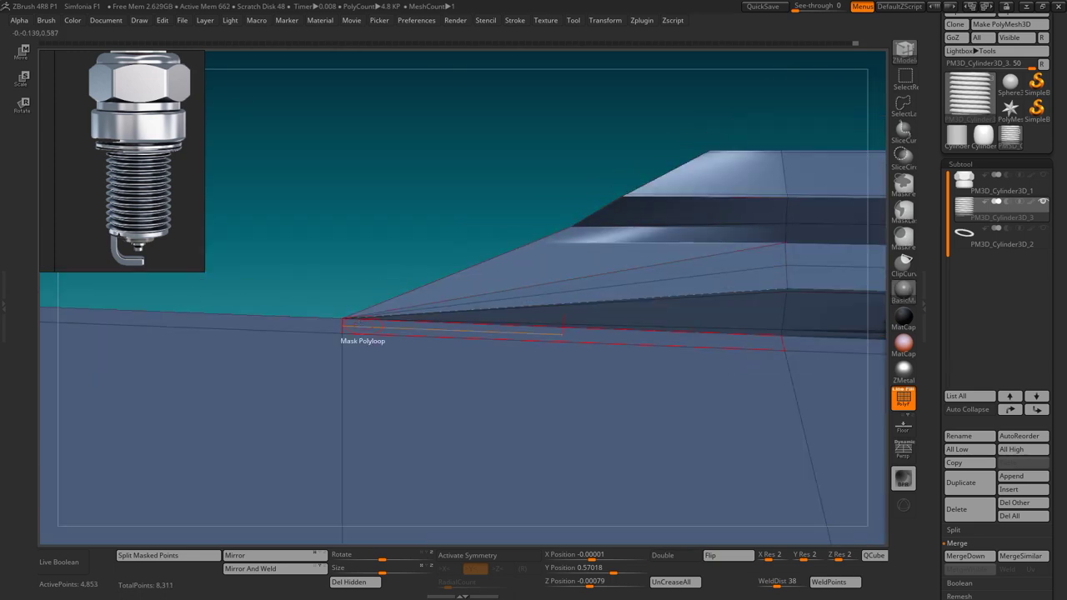
click(342, 319)
click(649, 205)
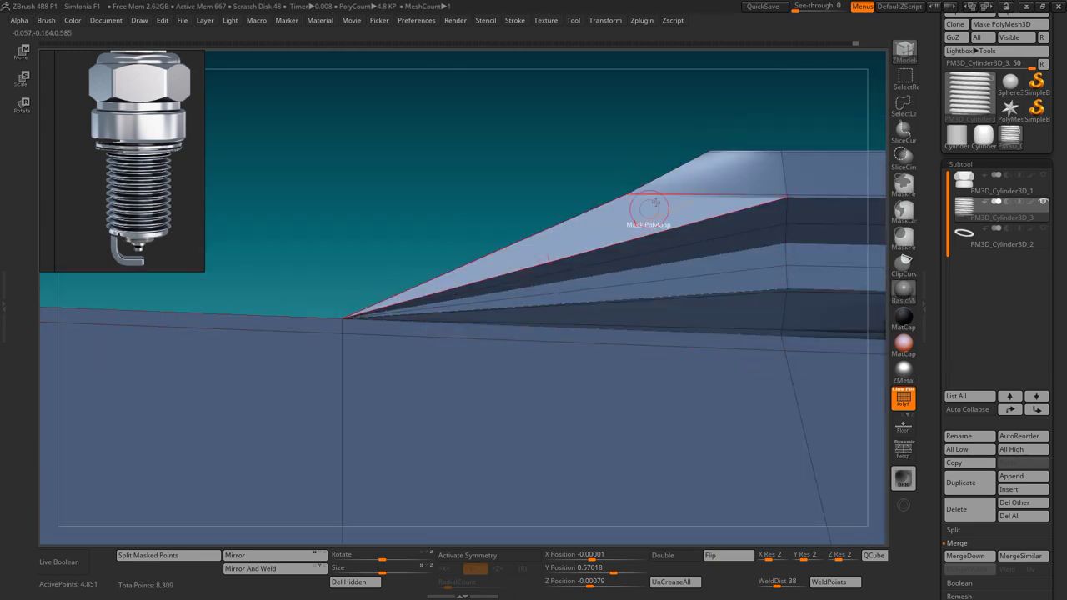
click(706, 150)
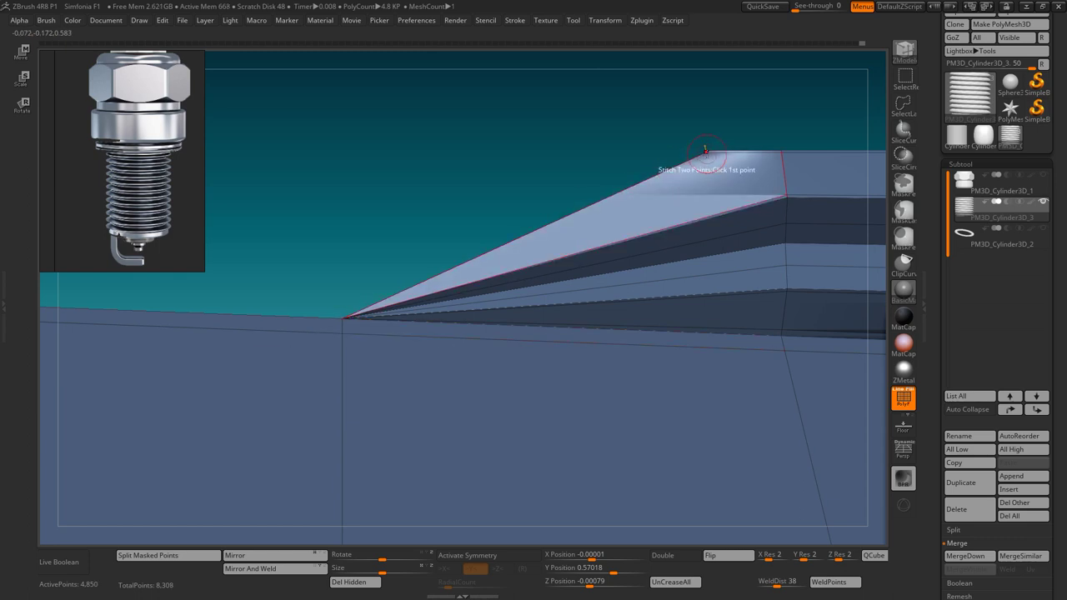
click(342, 320)
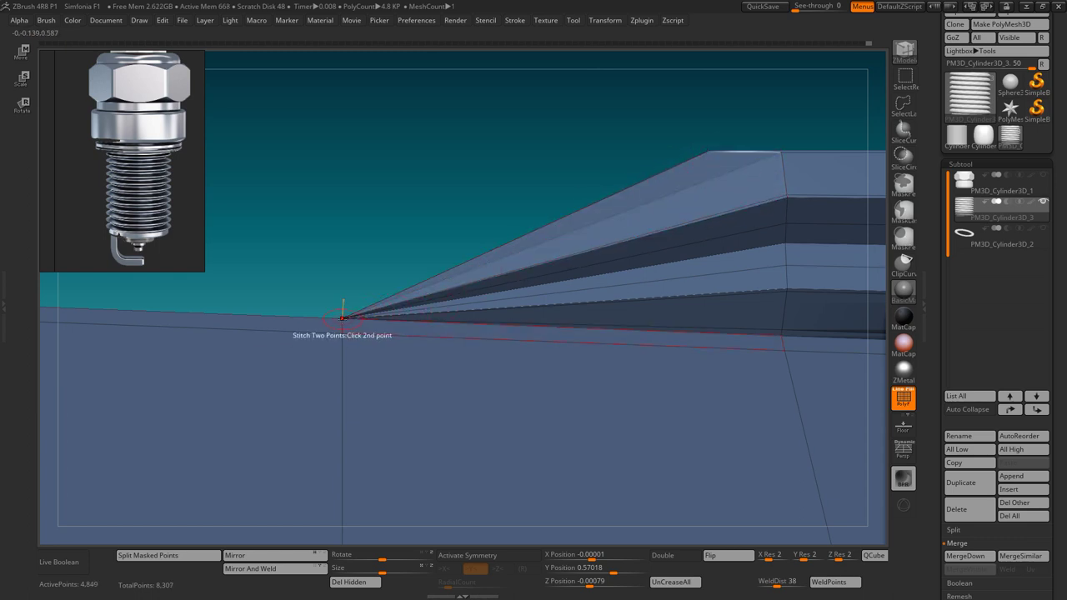
click(341, 319)
- At the thread's other end, stitch the band corners together to collapse the band into the apex
mouse_move(611, 318)
mouse_down()
mouse_move(603, 271)
mouse_move(686, 275)
mouse_move(648, 389)
mouse_move(572, 325)
mouse_move(638, 341)
mouse_move(653, 316)
mouse_move(540, 307)
mouse_up()
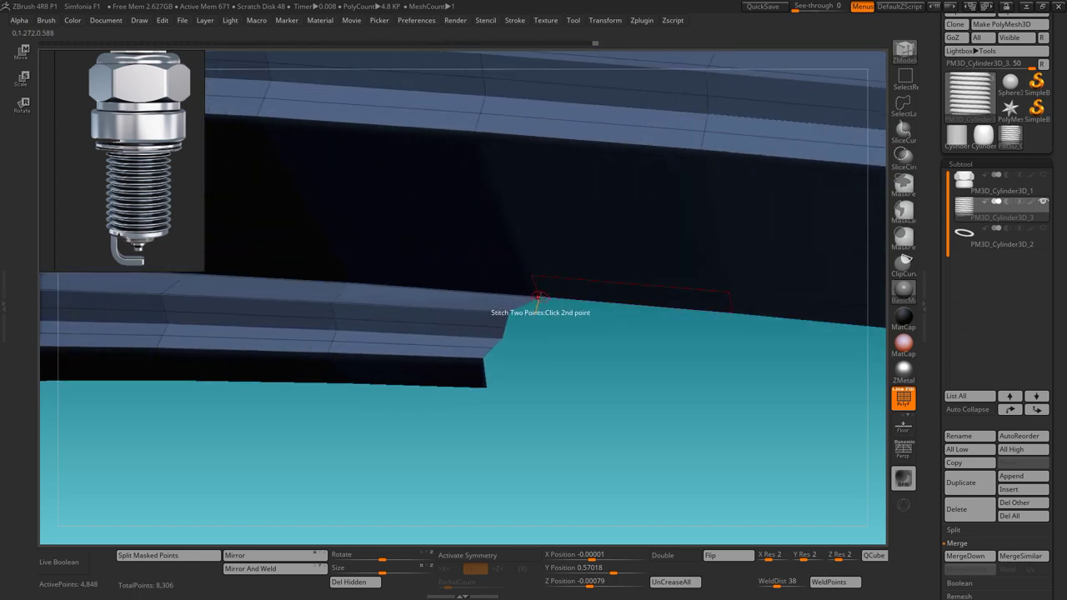
mouse_move(535, 324)
mouse_down()
mouse_move(567, 334)
mouse_move(602, 292)
mouse_move(591, 292)
mouse_move(565, 184)
mouse_up()
key(space)
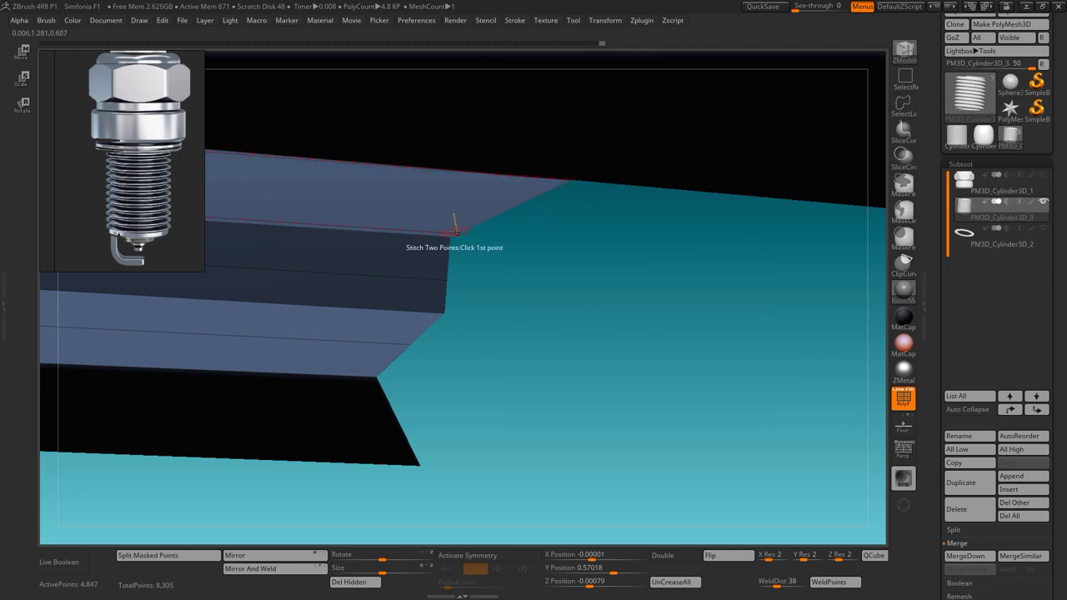
click(566, 177)
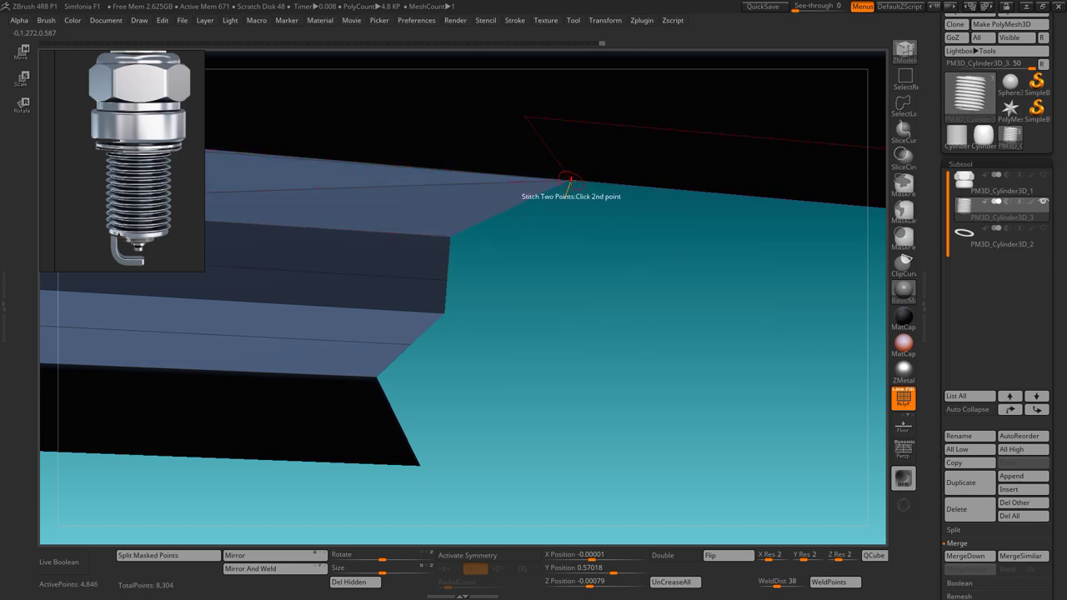
click(445, 276)
click(570, 178)
click(437, 302)
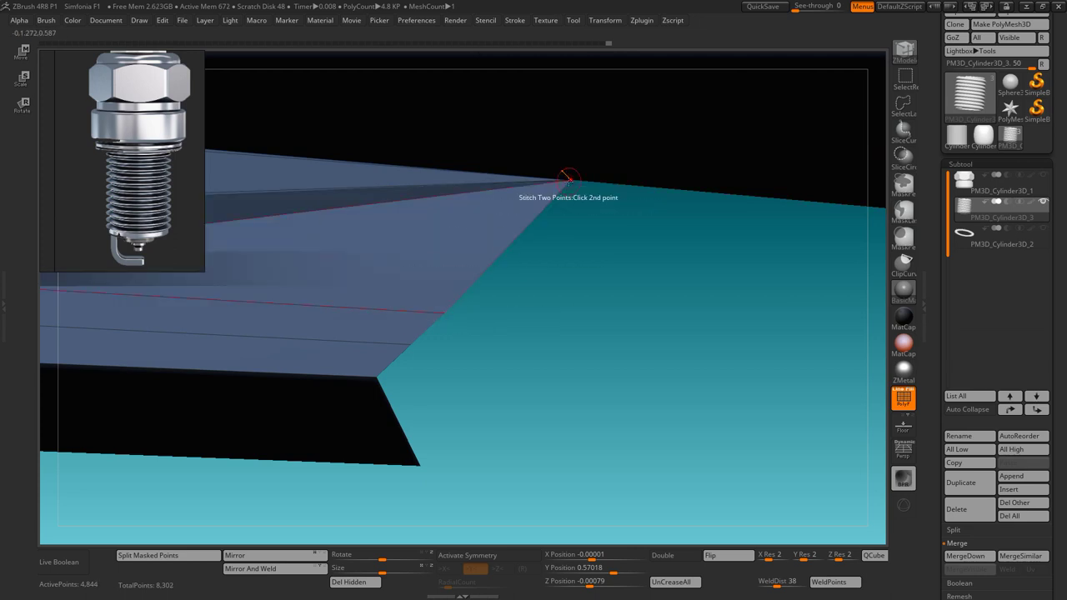
click(568, 176)
click(377, 378)
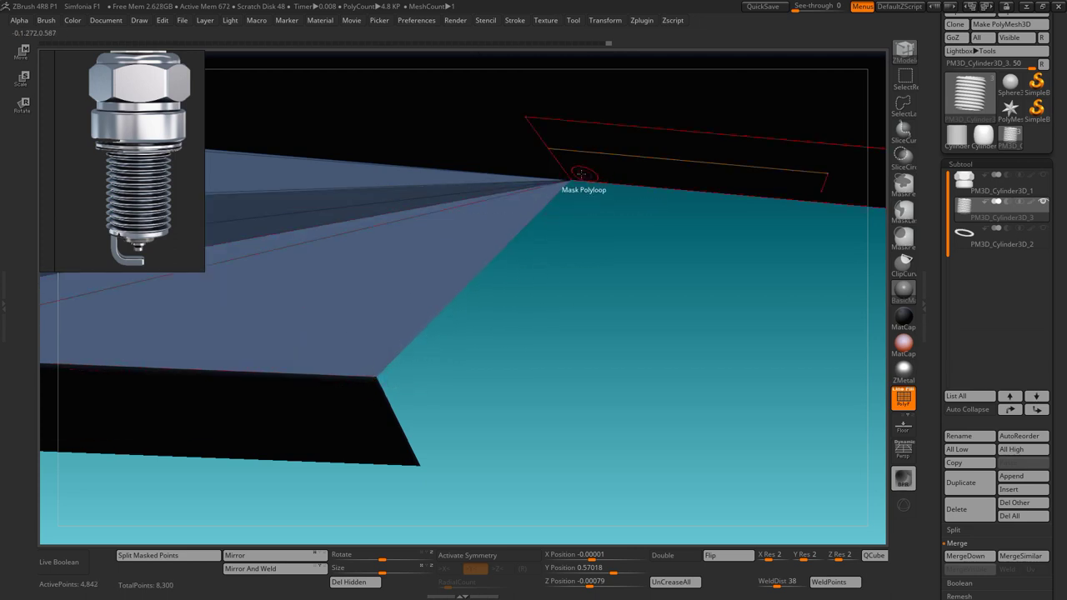
click(570, 176)
click(376, 378)
click(552, 226)
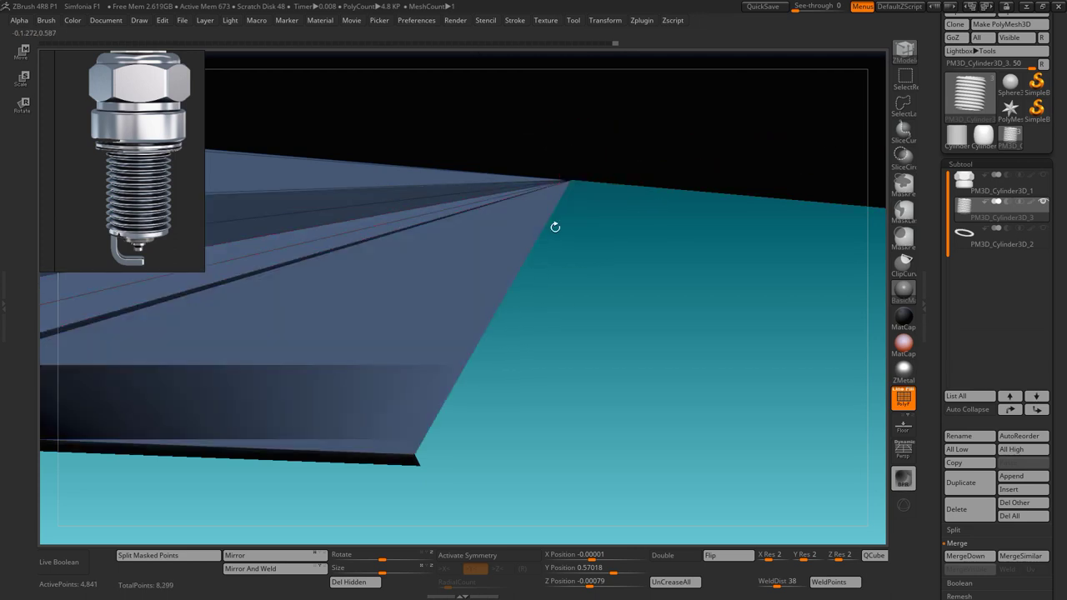
click(572, 190)
click(449, 457)
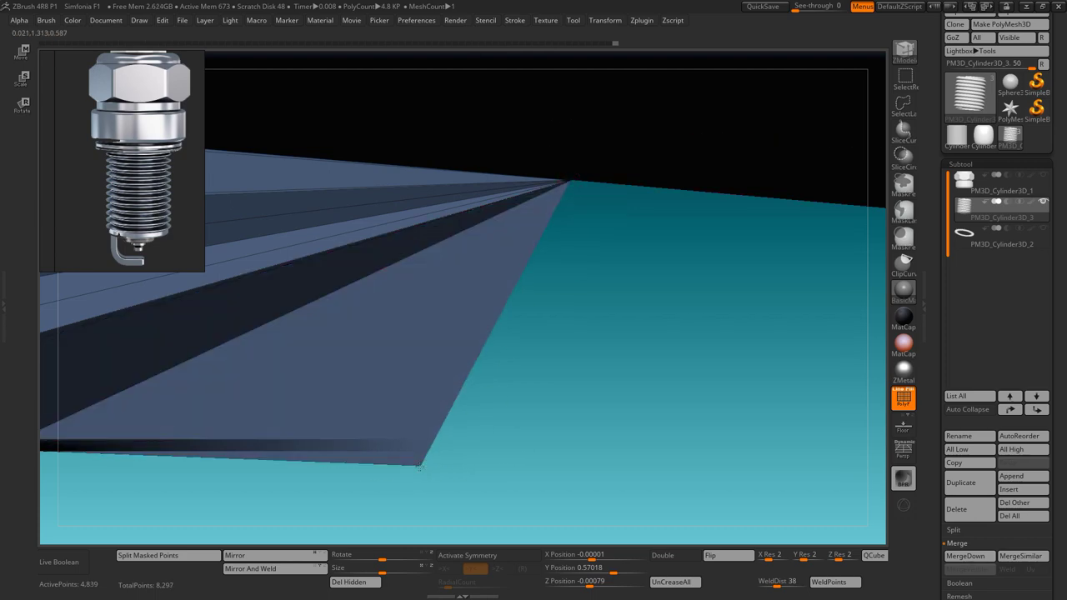
click(566, 177)
- Reshape the sleeve edge by moving the peak vertex and inserting an edge loop beside it
drag(566, 171, 601, 320)
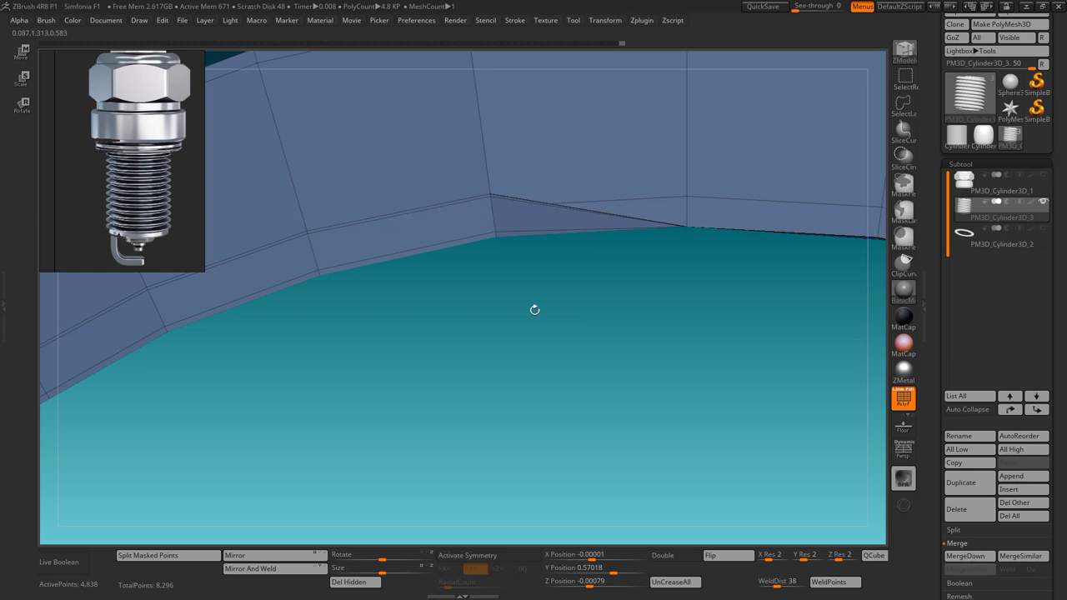
key(space)
drag(564, 303, 575, 317)
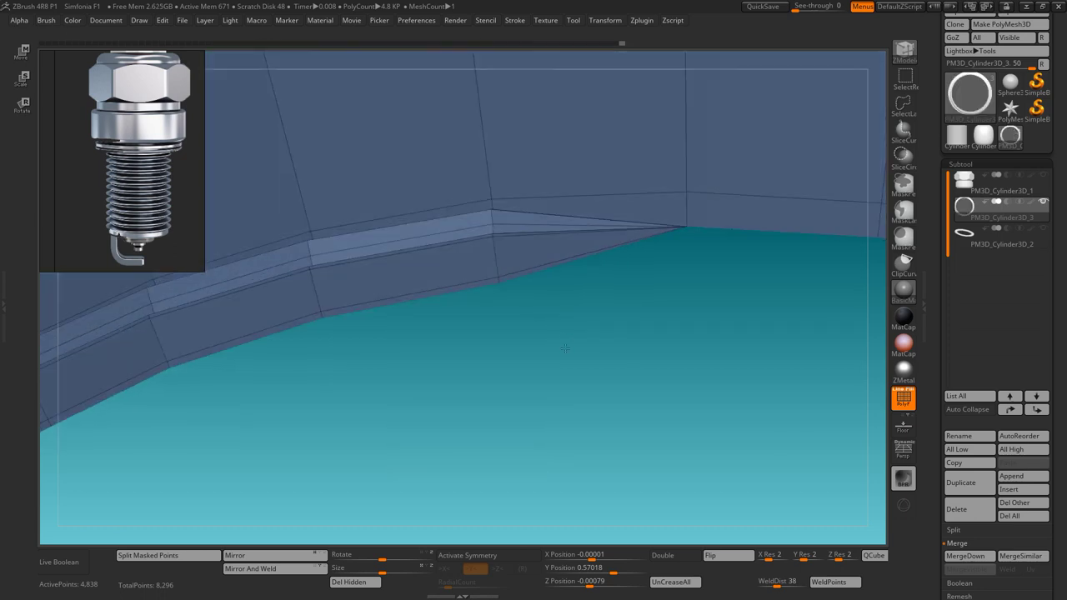
key(space)
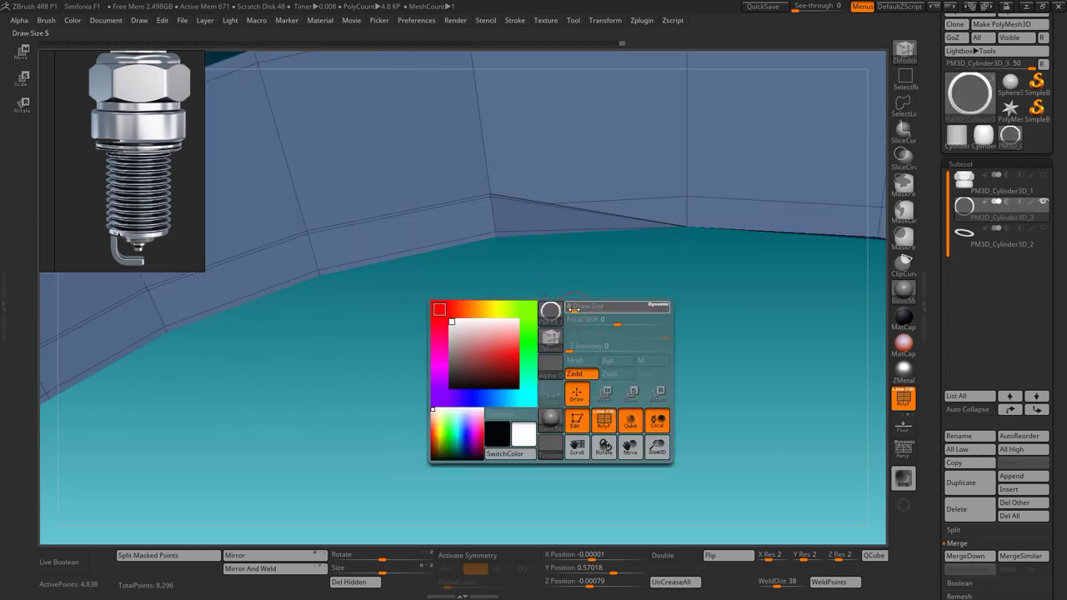
key(space)
click(475, 222)
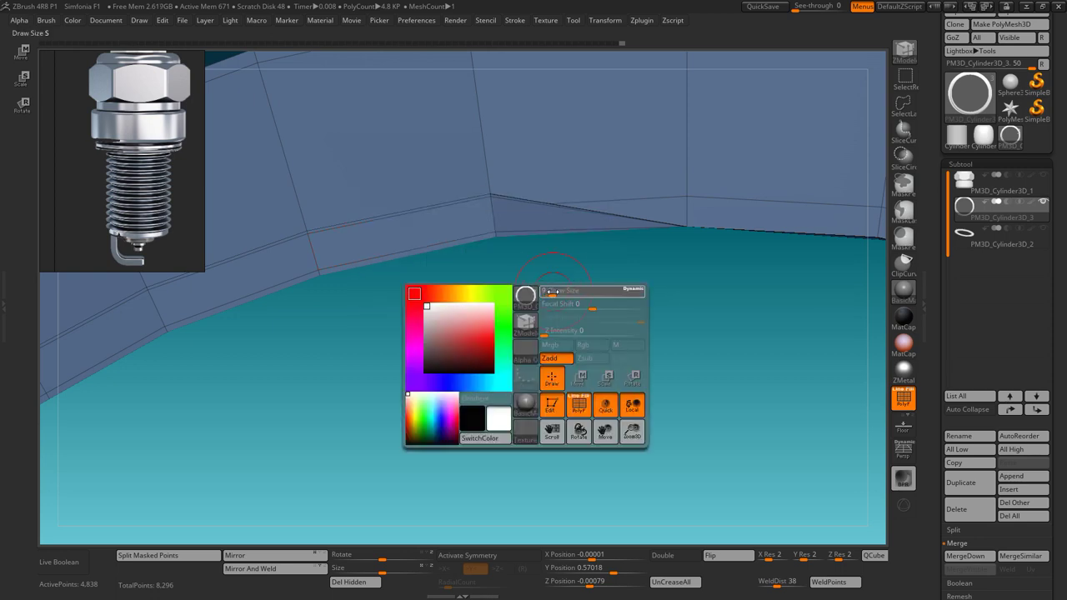
drag(490, 218, 494, 228)
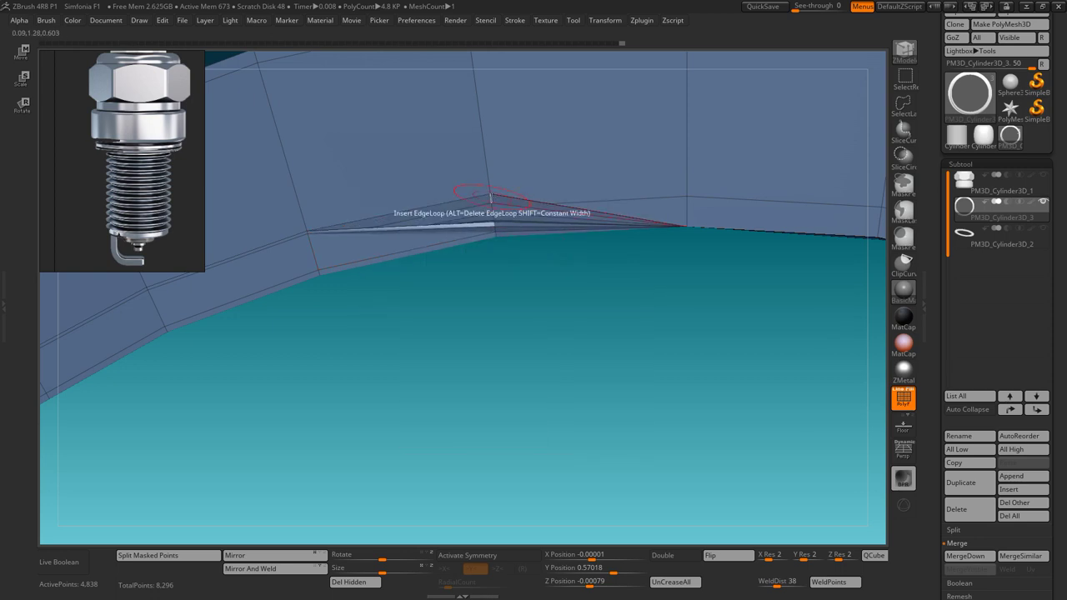
click(490, 197)
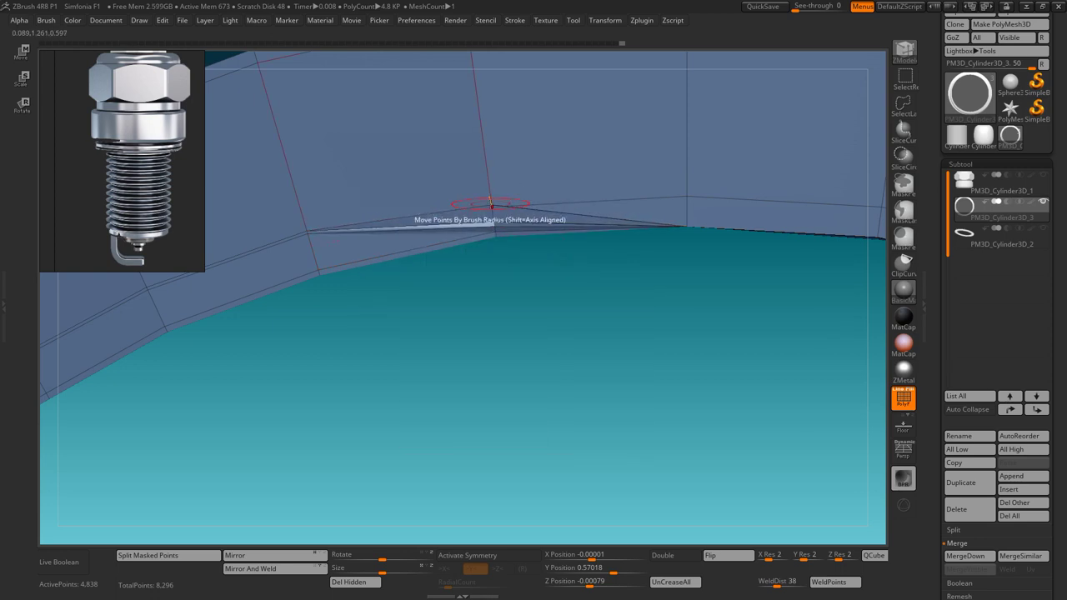
drag(490, 204, 492, 209)
- Add an edge loop along the sleeve's top edge and inspect the ribbed cylinder from below
mouse_move(651, 334)
mouse_down()
mouse_move(481, 270)
mouse_move(408, 196)
mouse_up()
click(409, 197)
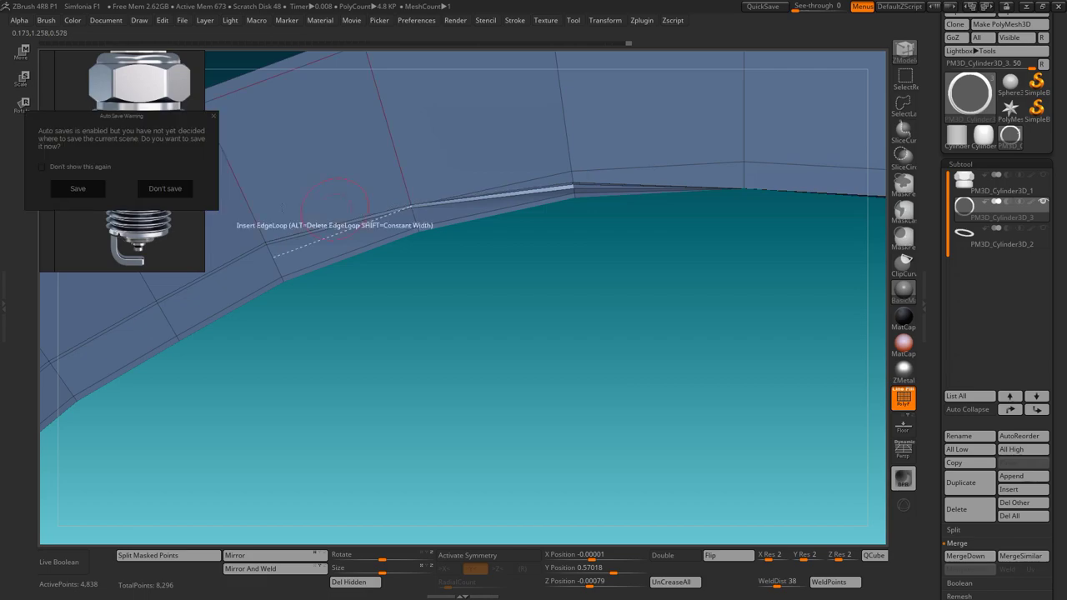
click(212, 122)
drag(212, 122, 447, 321)
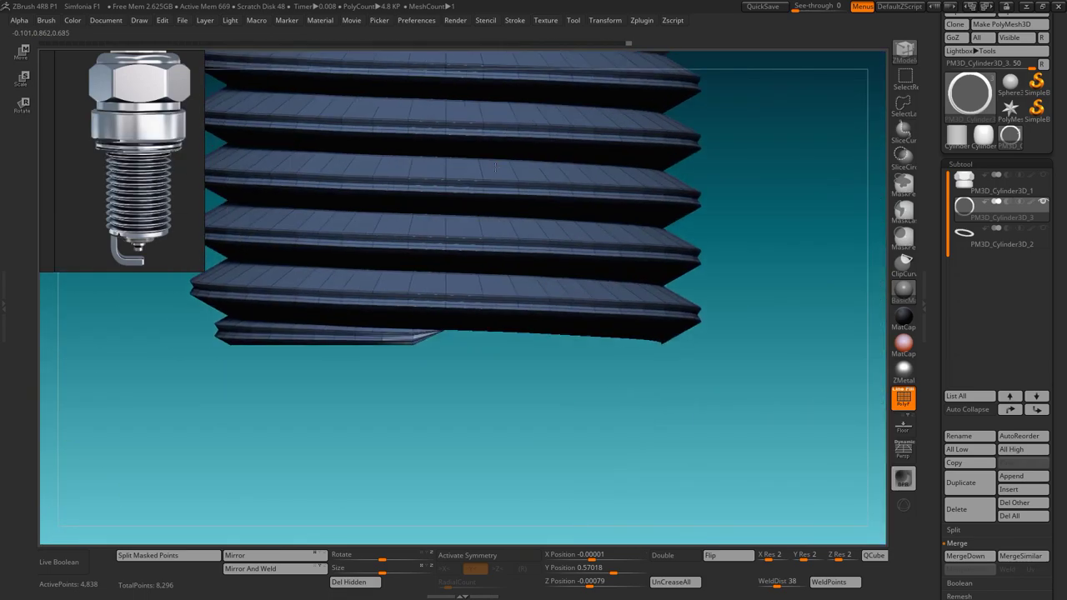
mouse_move(447, 321)
mouse_down()
mouse_move(465, 222)
mouse_move(652, 312)
mouse_move(761, 381)
mouse_move(687, 260)
mouse_move(500, 354)
mouse_move(467, 327)
mouse_up()
- Cap the sleeve's top and bottom openings with Convex Hole triangle fans
key(space)
click(322, 304)
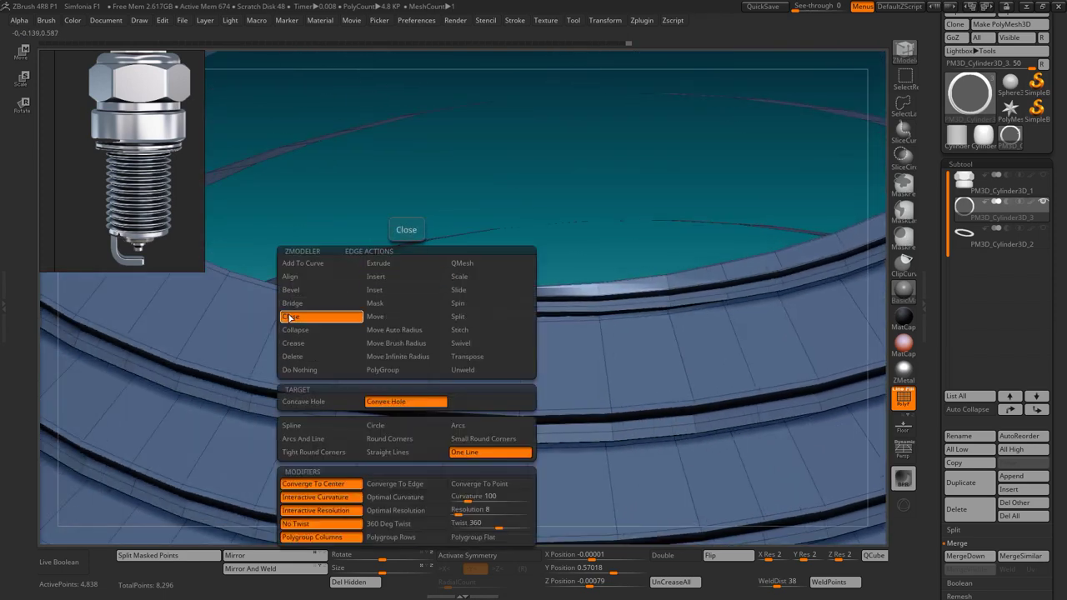
click(408, 306)
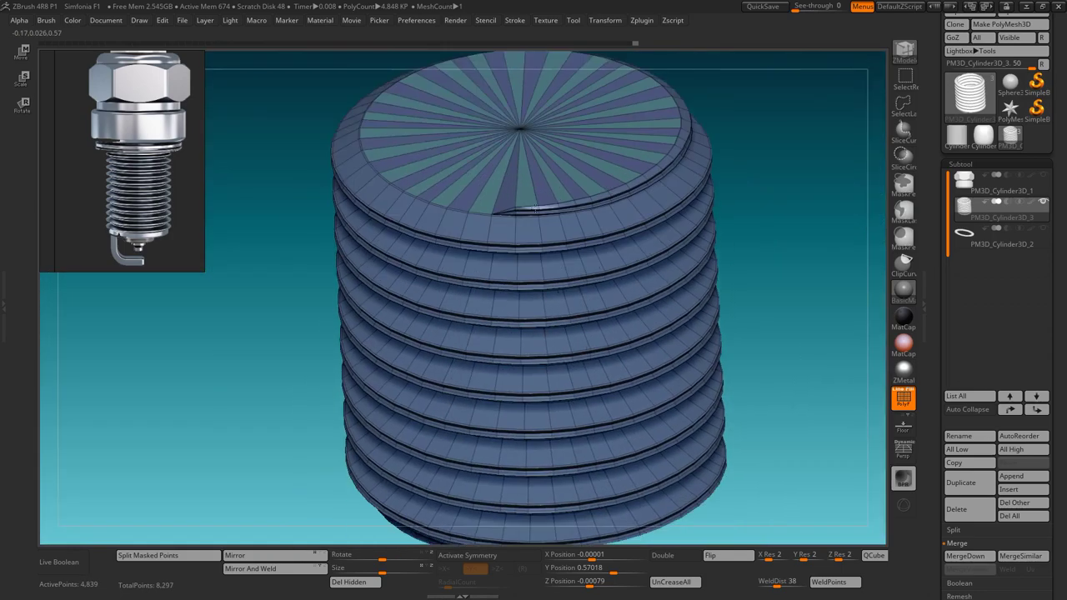
mouse_move(402, 304)
mouse_down()
mouse_move(531, 247)
mouse_move(511, 216)
mouse_move(563, 293)
mouse_move(590, 223)
mouse_move(522, 220)
mouse_up()
click(511, 217)
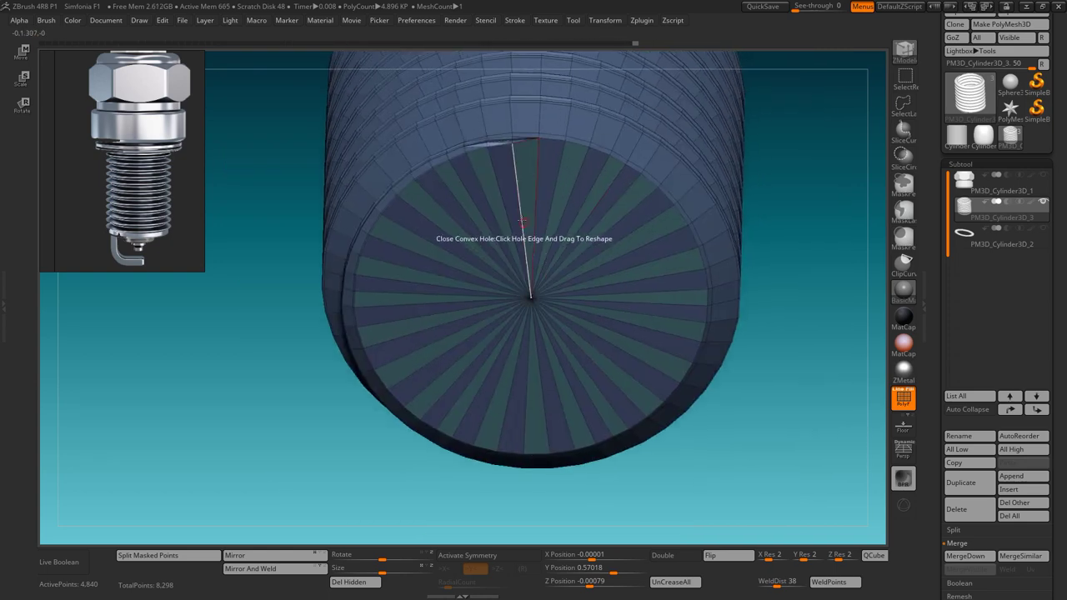
- Switch to a closer spark-plug reference image
key(space)
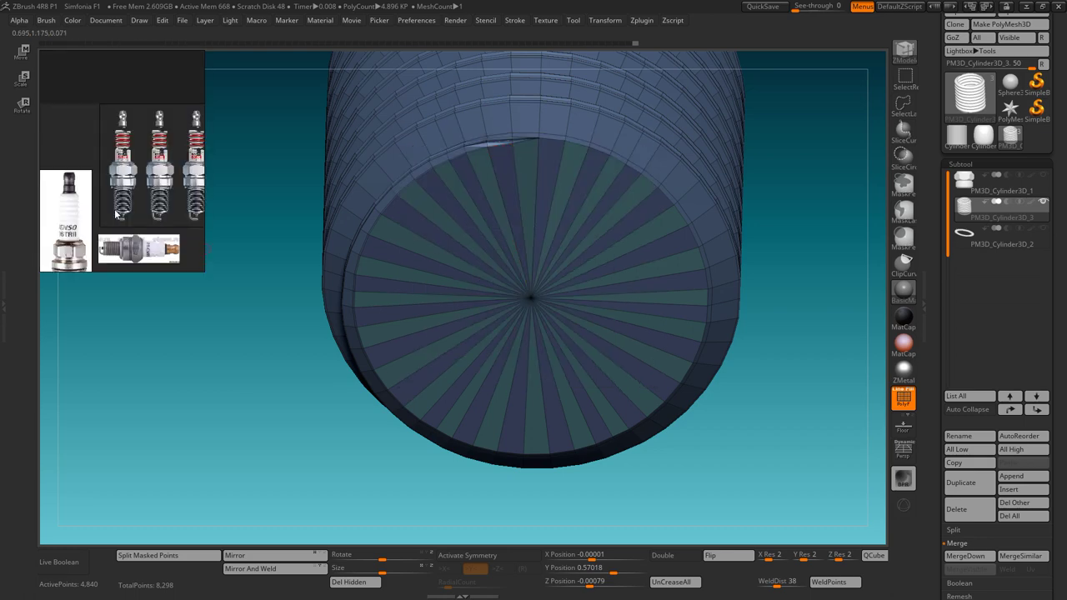
click(96, 236)
scroll(105, 240, up, 3)
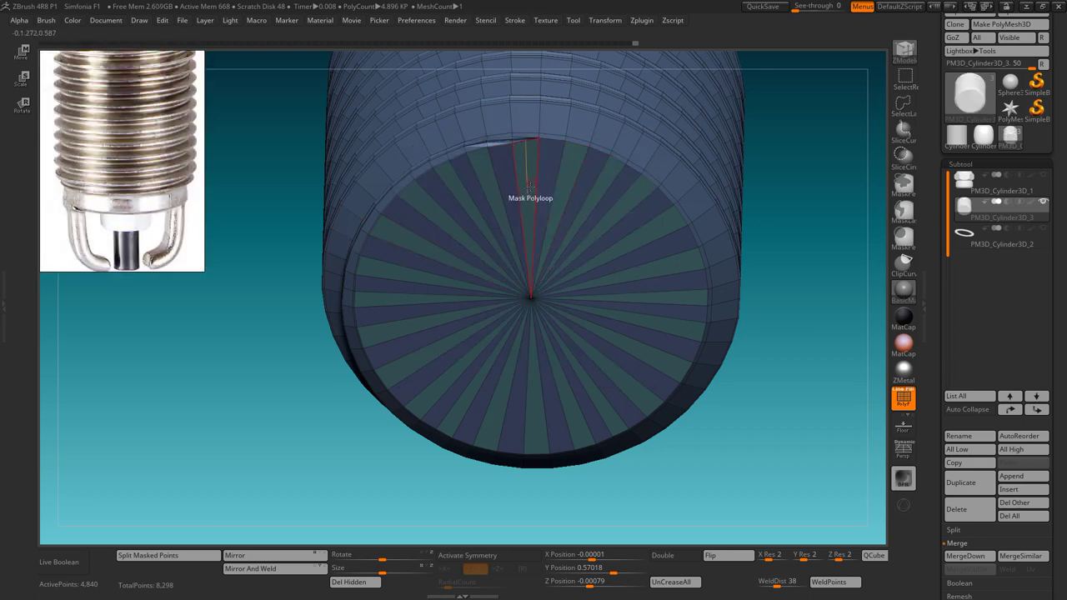
- Polygon-mask the bottom cap polyloop and set up a Transpose on it
key(space)
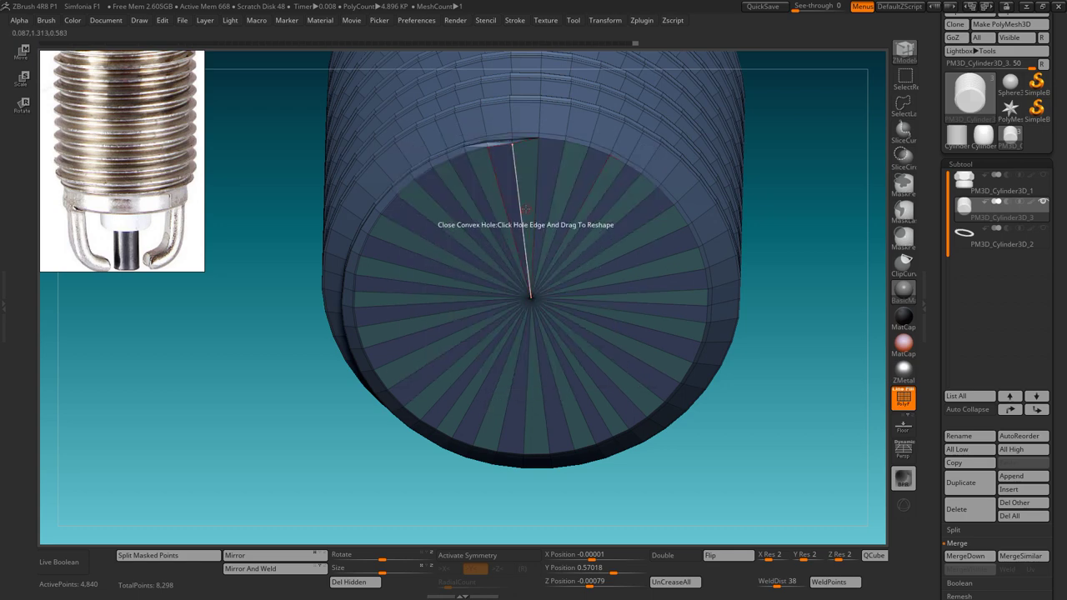
click(521, 202)
key(space)
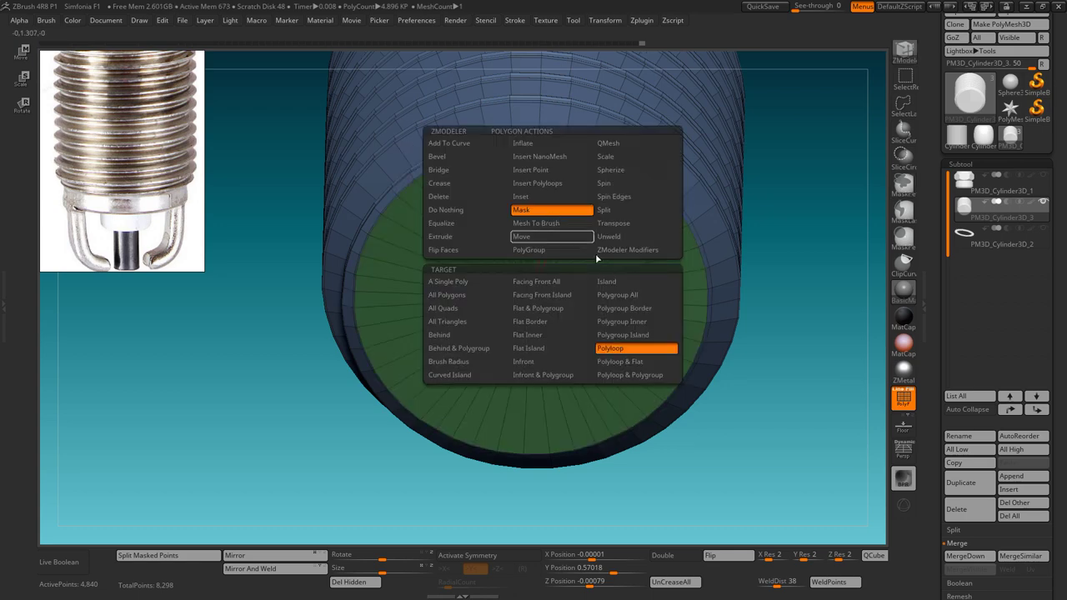
click(629, 224)
click(635, 296)
- Extrude a plain cylinder band below the threads and lengthen it downward
click(536, 302)
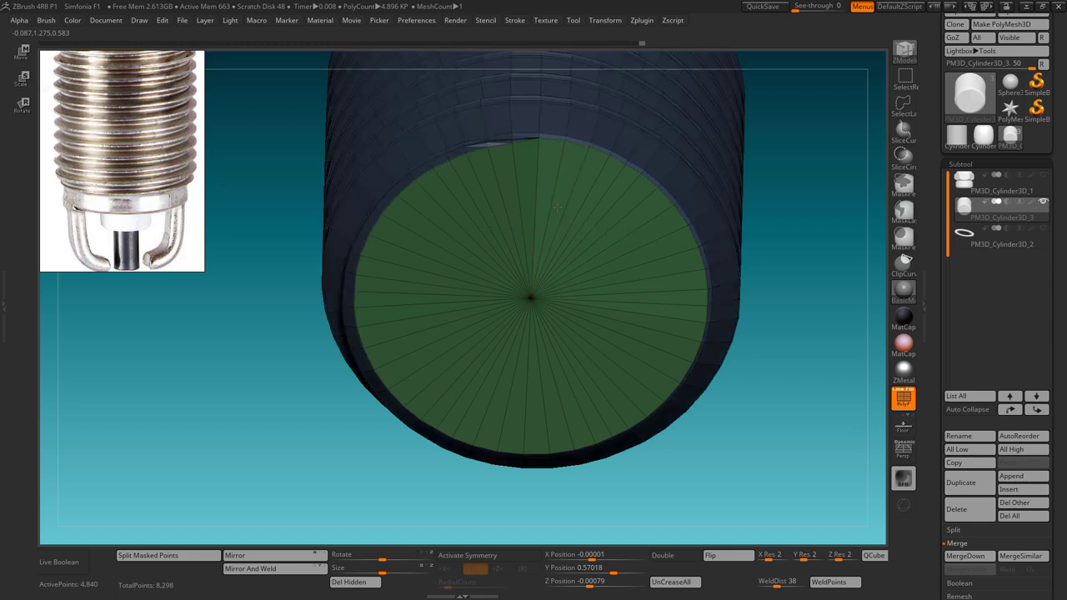
drag(633, 363, 574, 363)
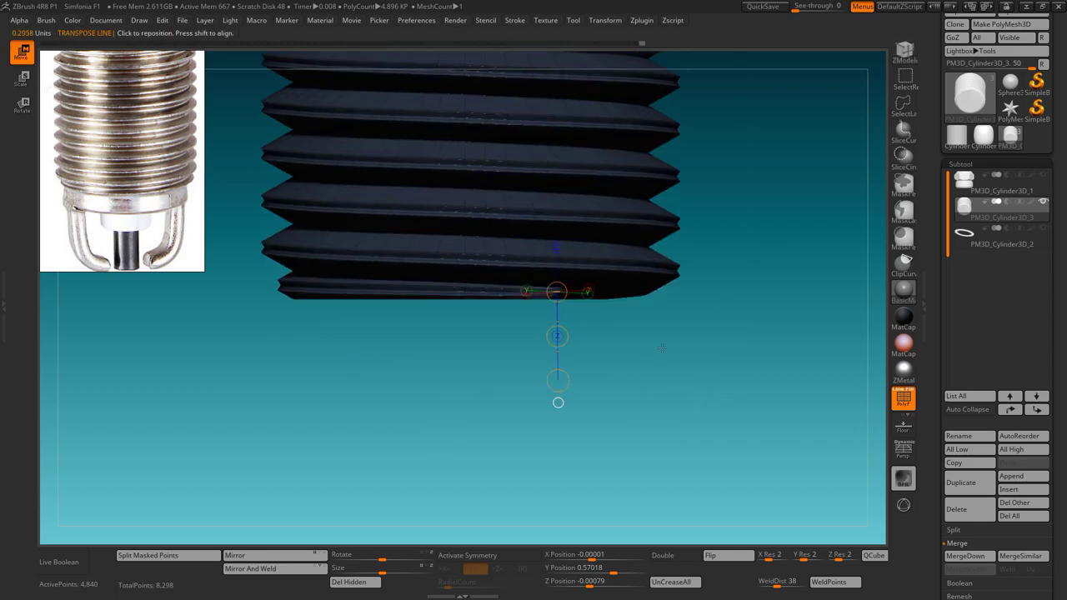
drag(601, 400, 659, 401)
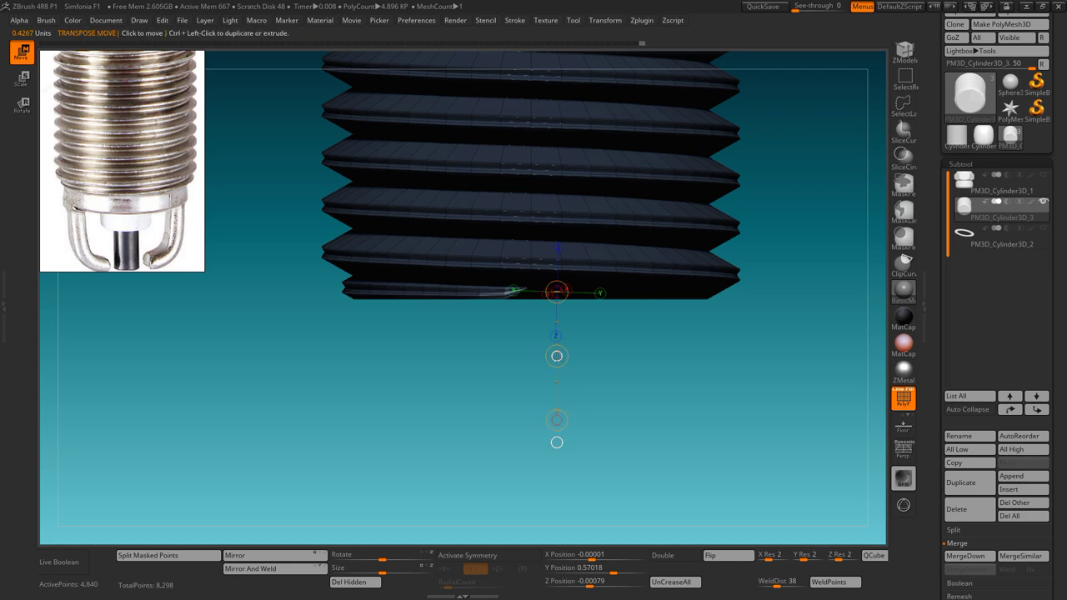
ctrl+drag(557, 355, 557, 358)
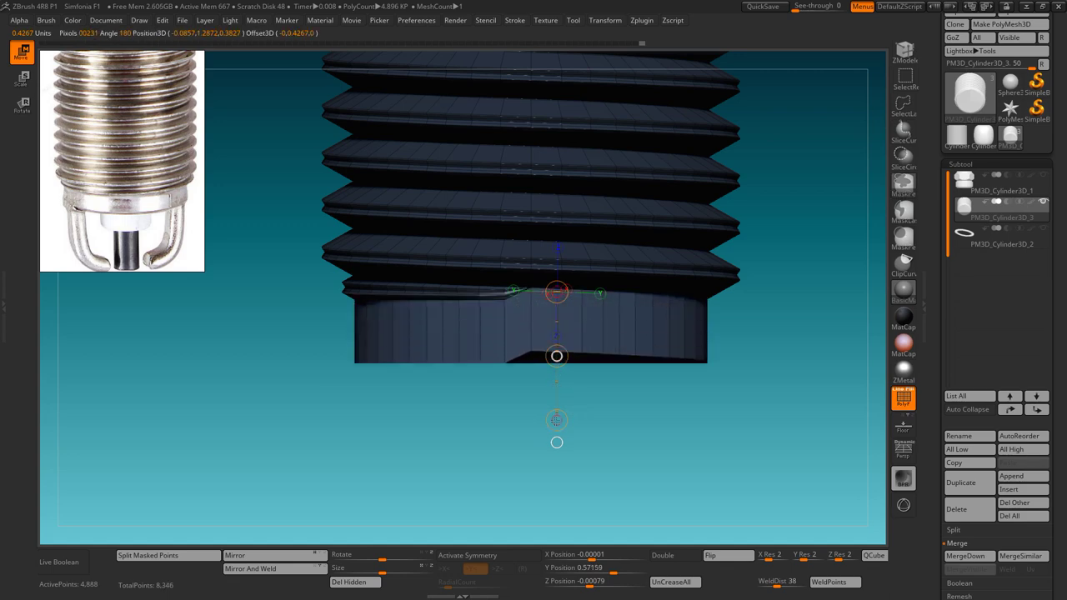
ctrl+drag(556, 419, 557, 422)
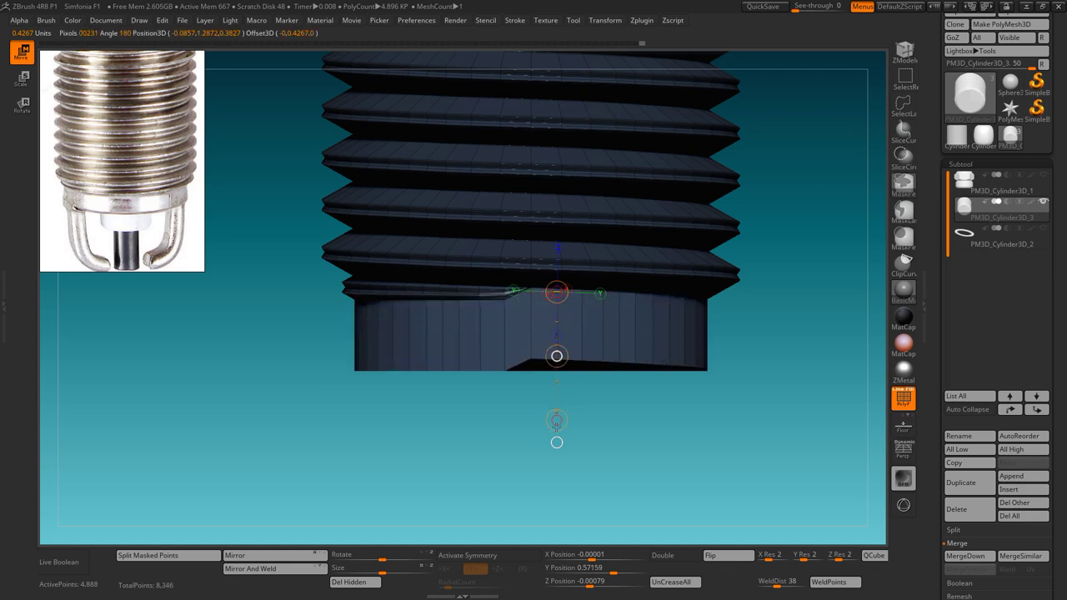
- Clear the sleeve's mask and transform line, then view the underside in edit mode
ctrl+click(789, 291)
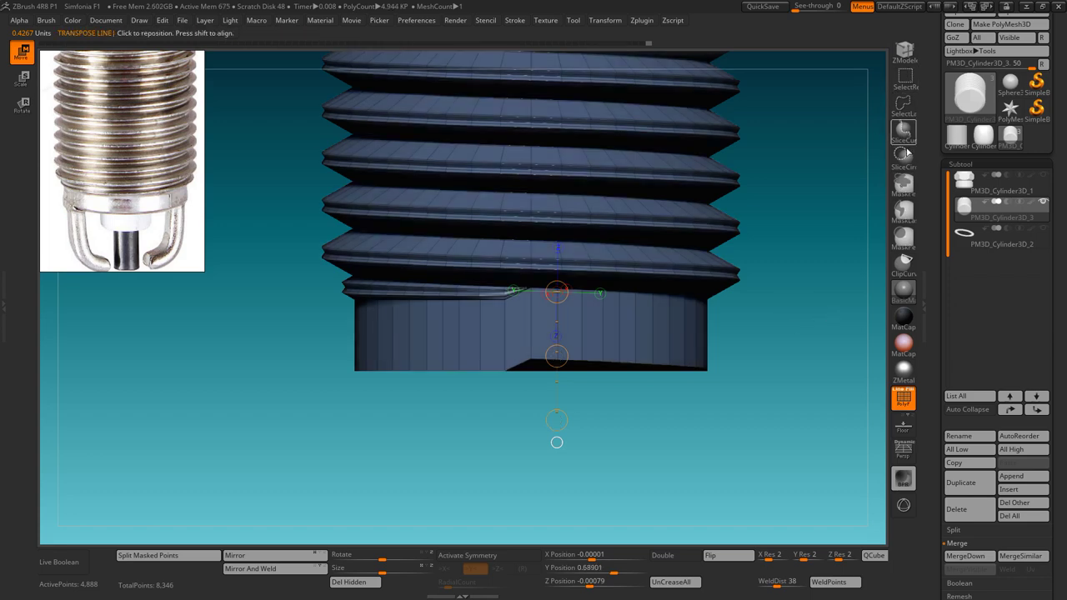
click(752, 371)
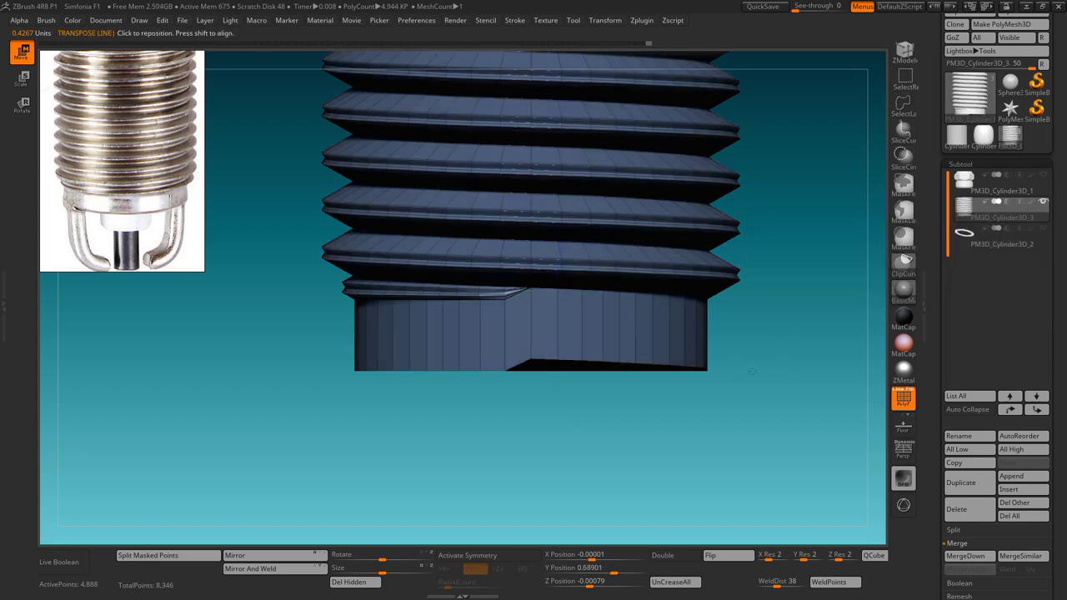
drag(783, 373, 278, 358)
drag(777, 297, 815, 175)
key(q)
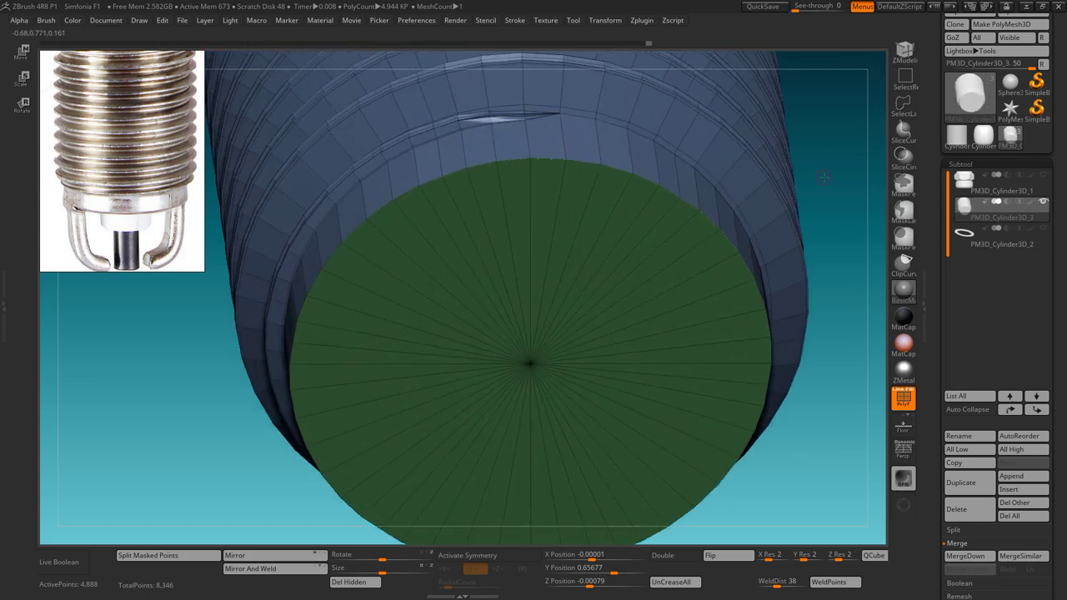
- Try a hole-closing action on the cap edge, undo it, and insert an edge loop
key(space)
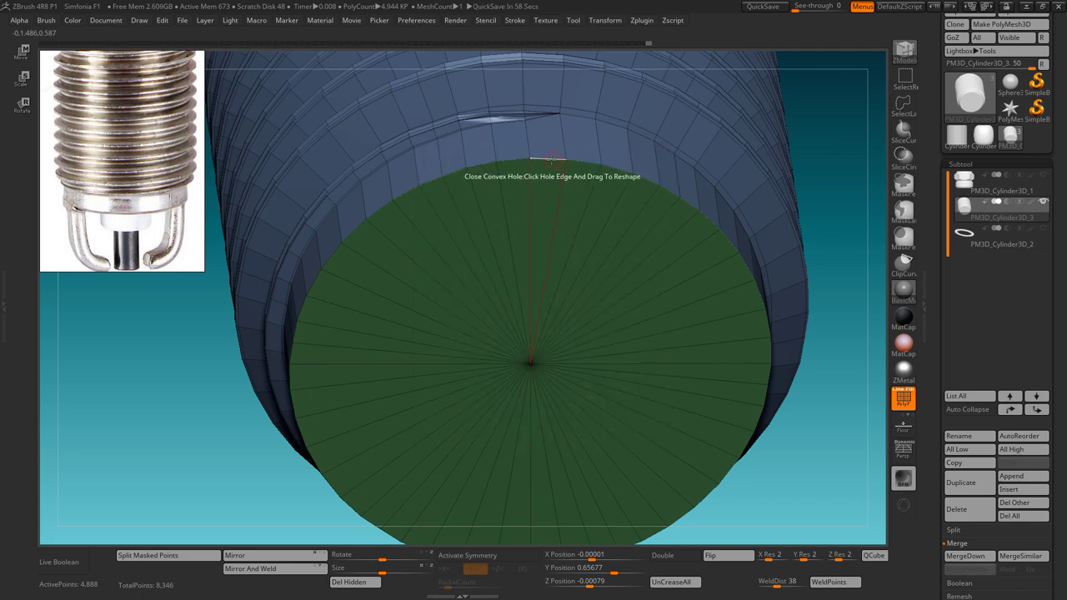
key(space)
click(453, 181)
click(655, 341)
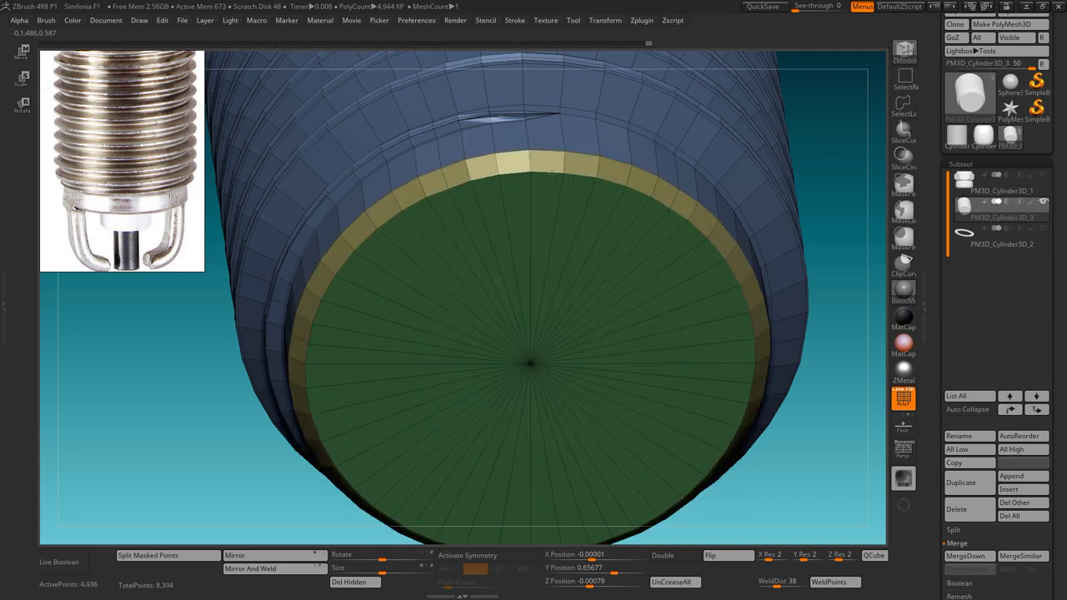
drag(551, 172, 560, 204)
key(ctrl+z)
key(space)
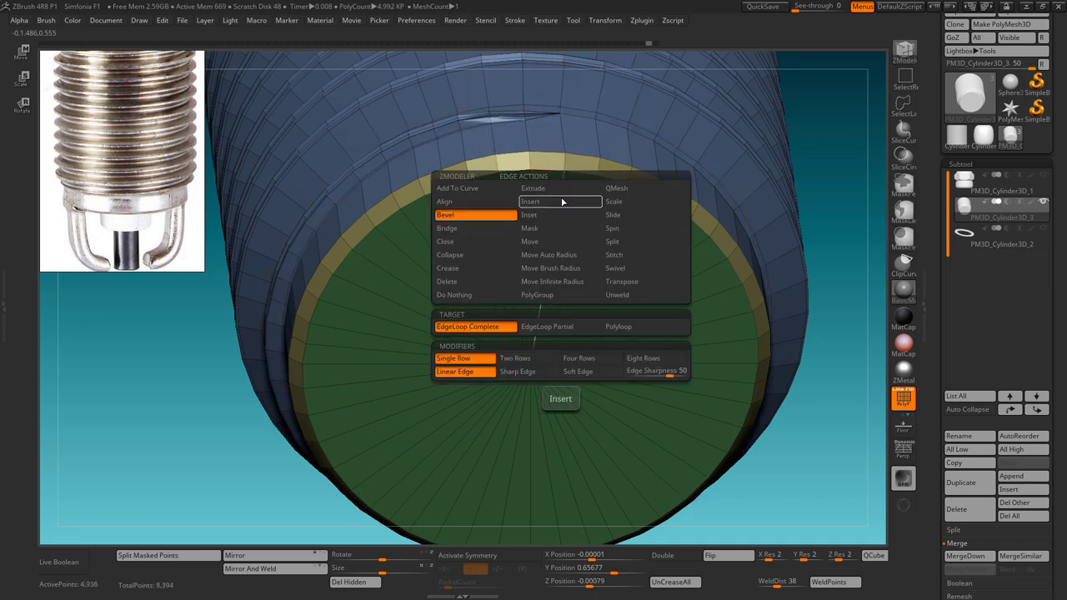
drag(556, 220, 552, 291)
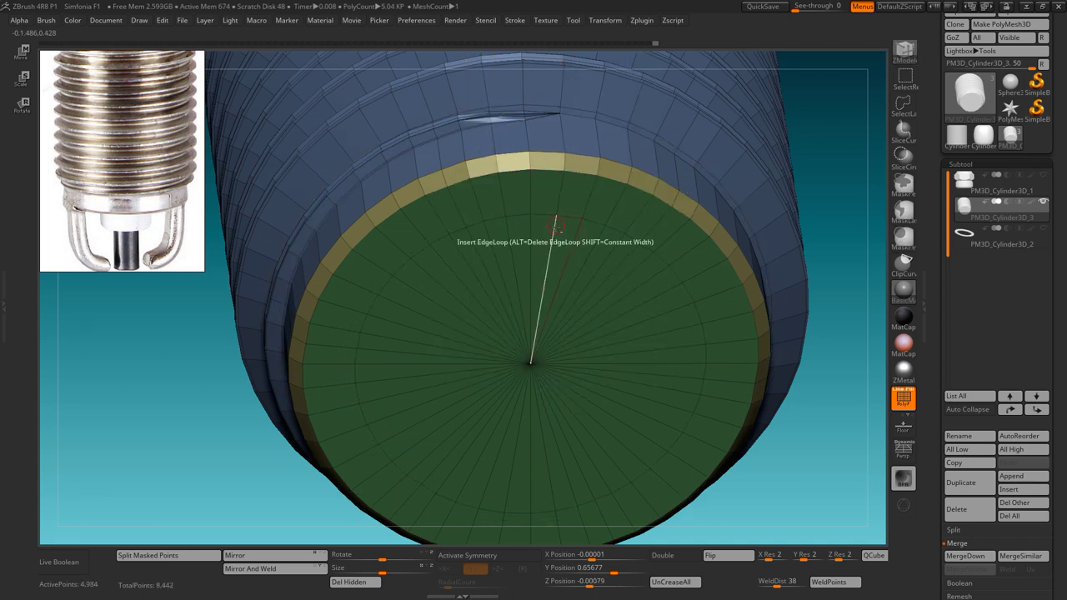
mouse_move(583, 367)
alt+mouse_down()
mouse_move(583, 250)
mouse_move(683, 281)
mouse_move(572, 258)
mouse_move(626, 310)
mouse_move(617, 350)
mouse_move(583, 317)
mouse_move(558, 257)
mouse_move(591, 230)
alt+mouse_up()
- Extrude the cap polyloop deep inward with a bevel
key(space)
click(608, 350)
key(space)
click(476, 276)
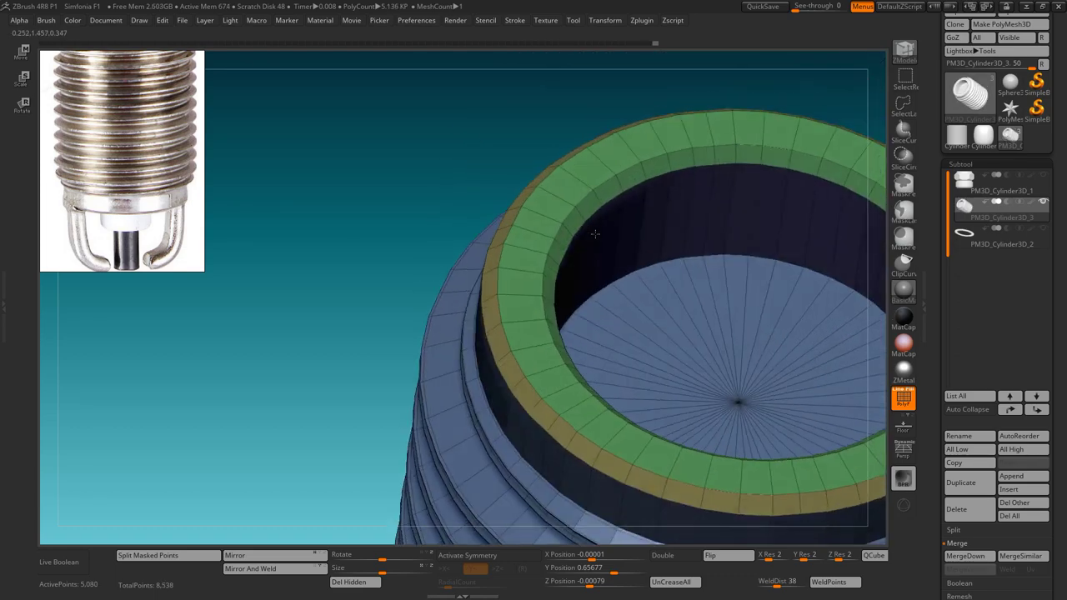
- Insert a single edge loop around the cap rim
key(space)
click(534, 241)
click(488, 373)
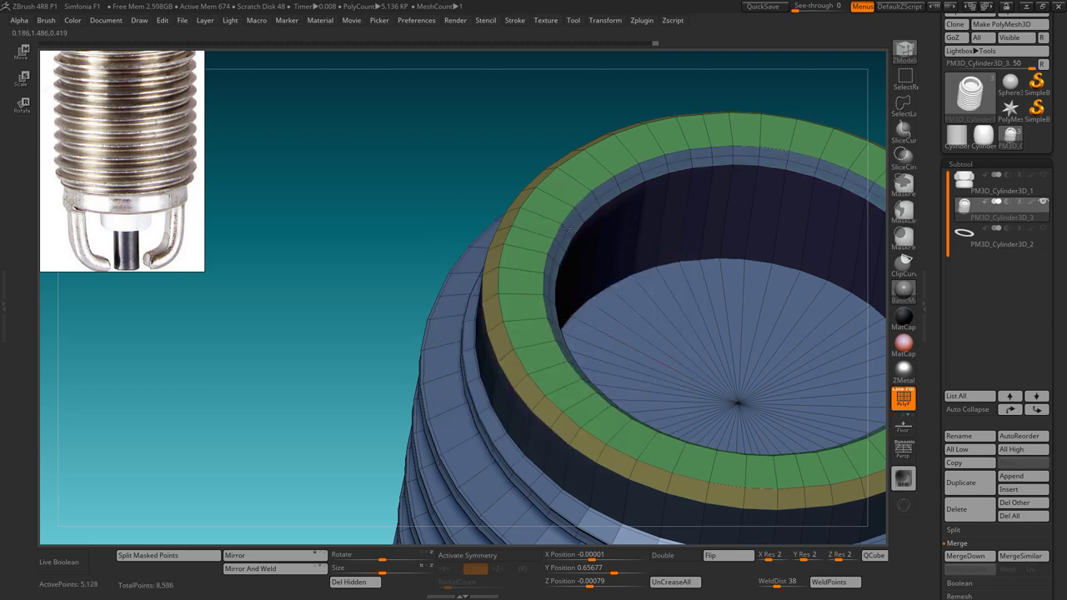
click(658, 311)
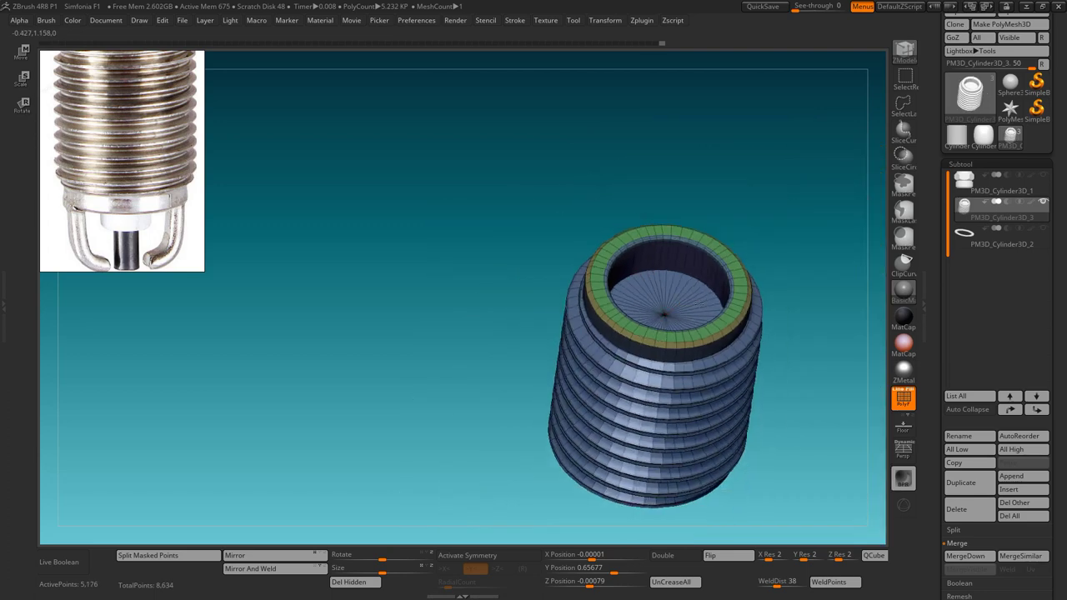
mouse_move(658, 317)
mouse_down()
mouse_move(690, 343)
mouse_move(669, 245)
mouse_up()
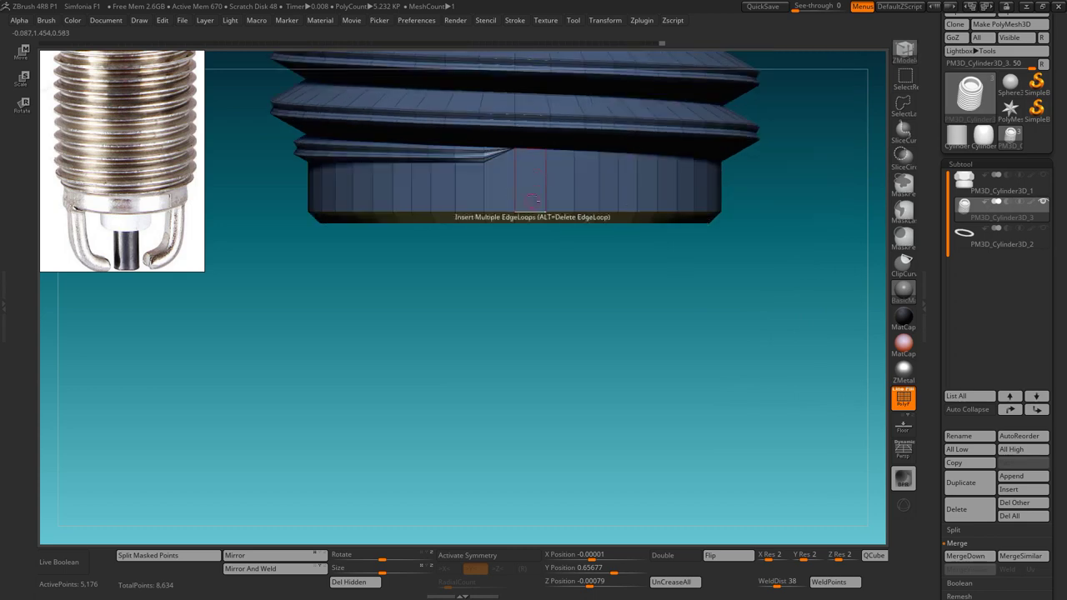
- Add a single edge loop around the lower end, undoing an unwanted extra loop
key(space)
click(498, 309)
click(515, 155)
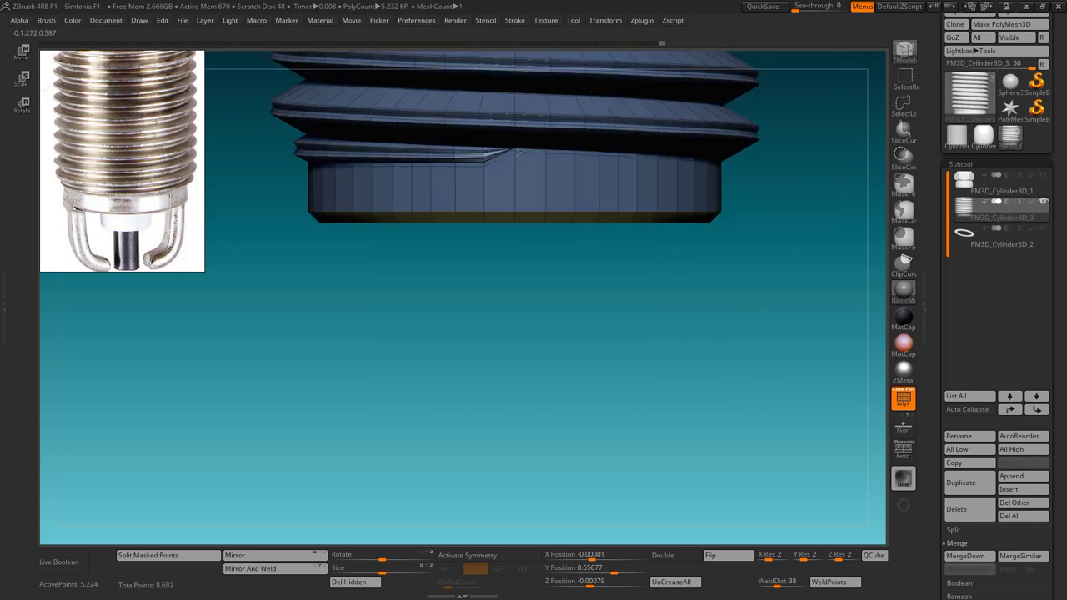
drag(515, 211, 515, 210)
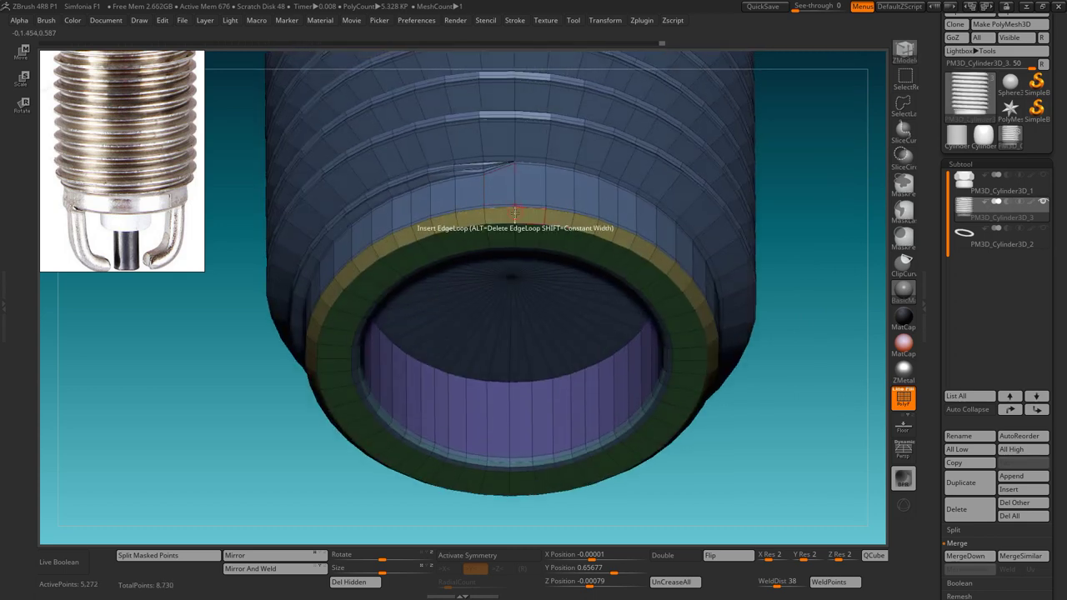
key(ctrl+z)
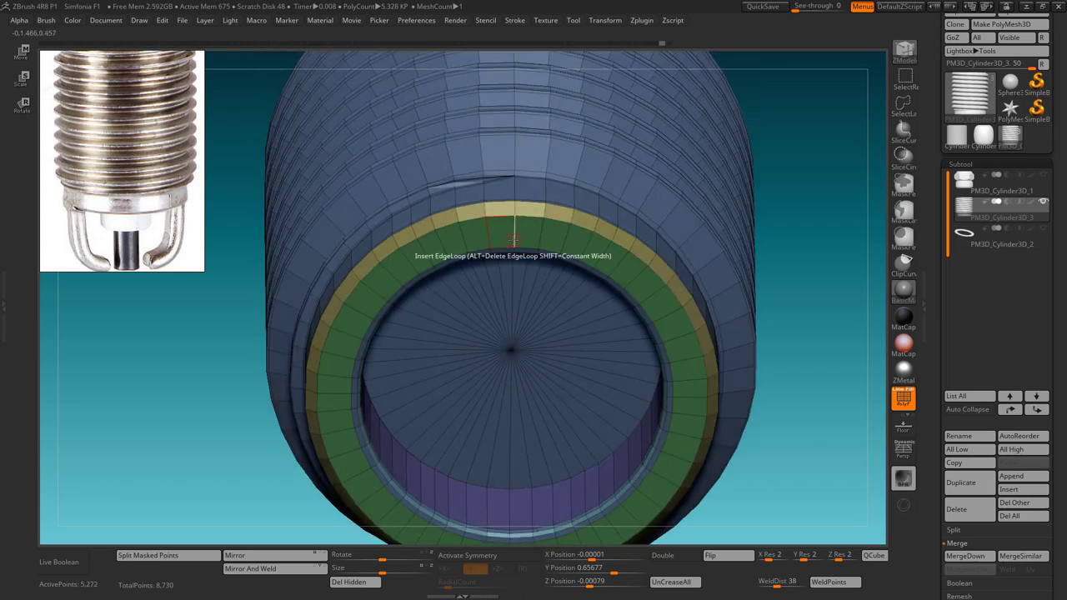
mouse_move(515, 219)
mouse_down()
mouse_move(514, 293)
mouse_move(717, 310)
mouse_move(571, 285)
mouse_up()
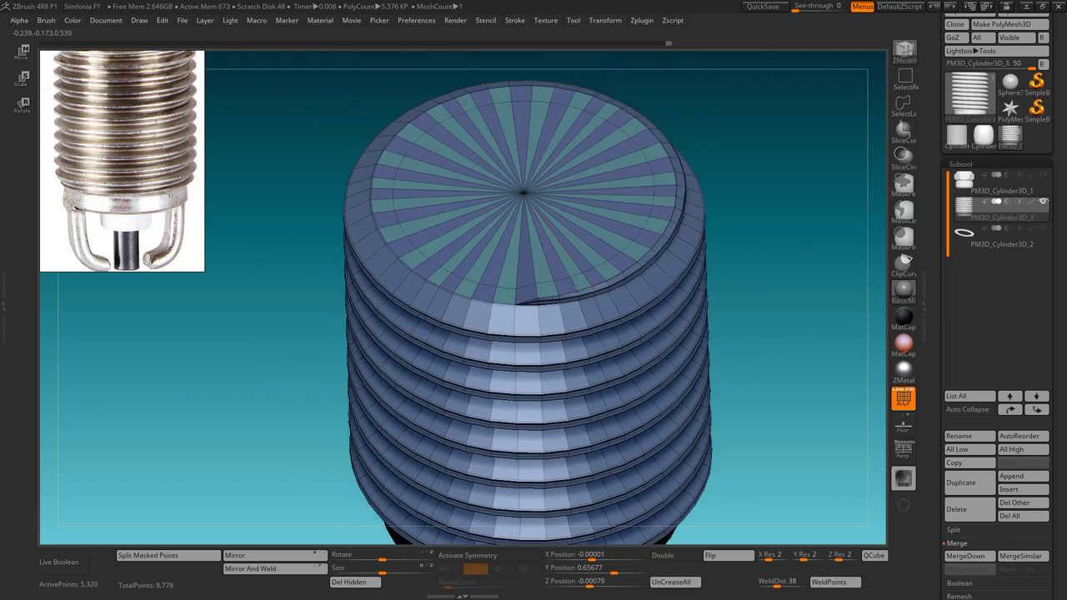
- Unhide the hex nut body and ring, and move the threaded sleeve up beneath the nut
alt+drag(810, 287, 810, 350)
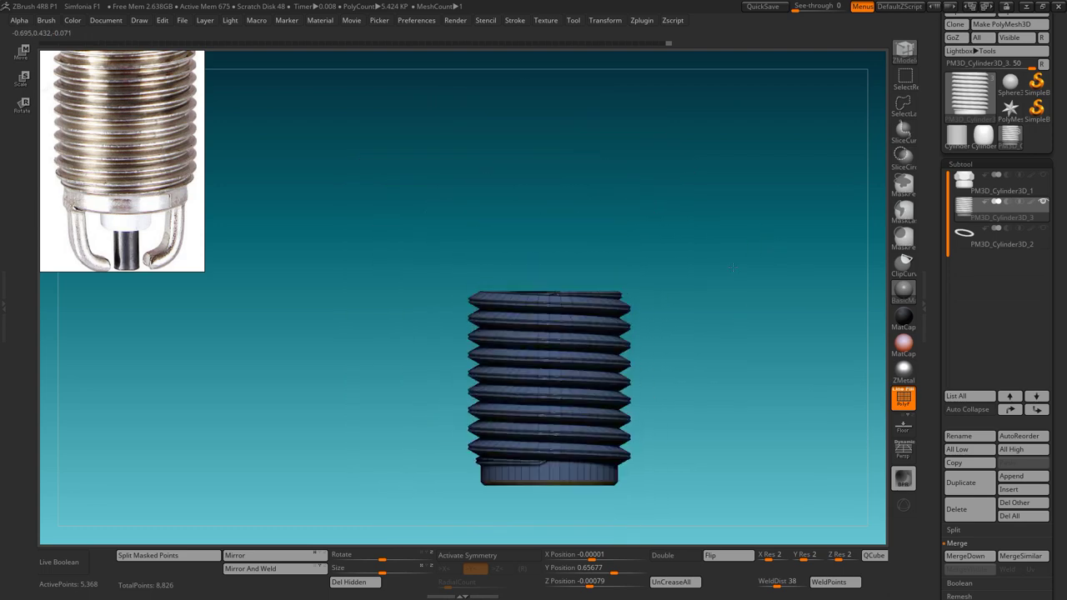
click(1042, 174)
click(20, 51)
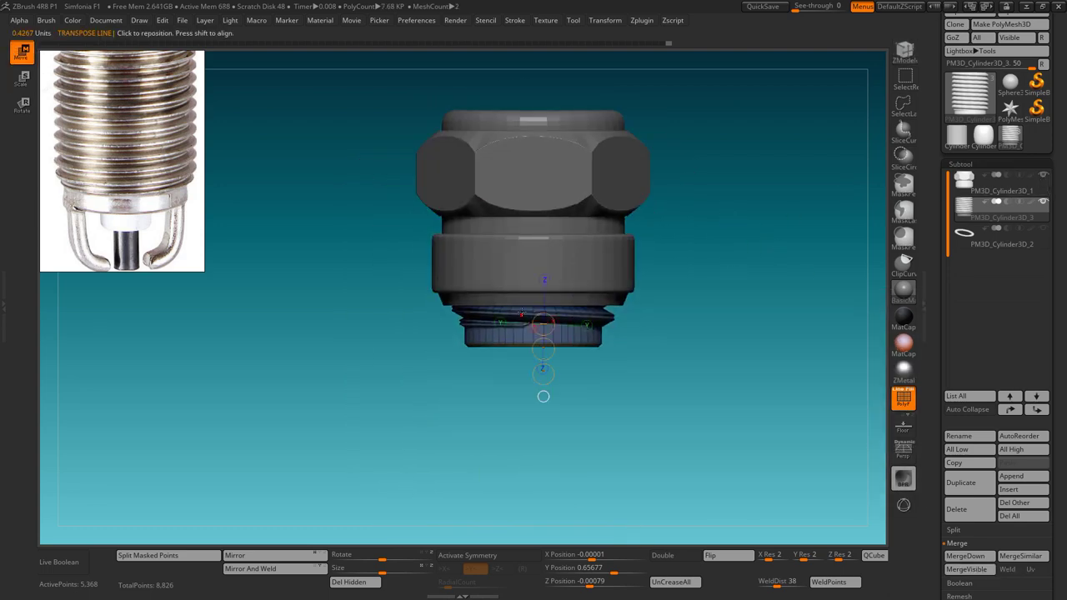
drag(534, 416, 530, 544)
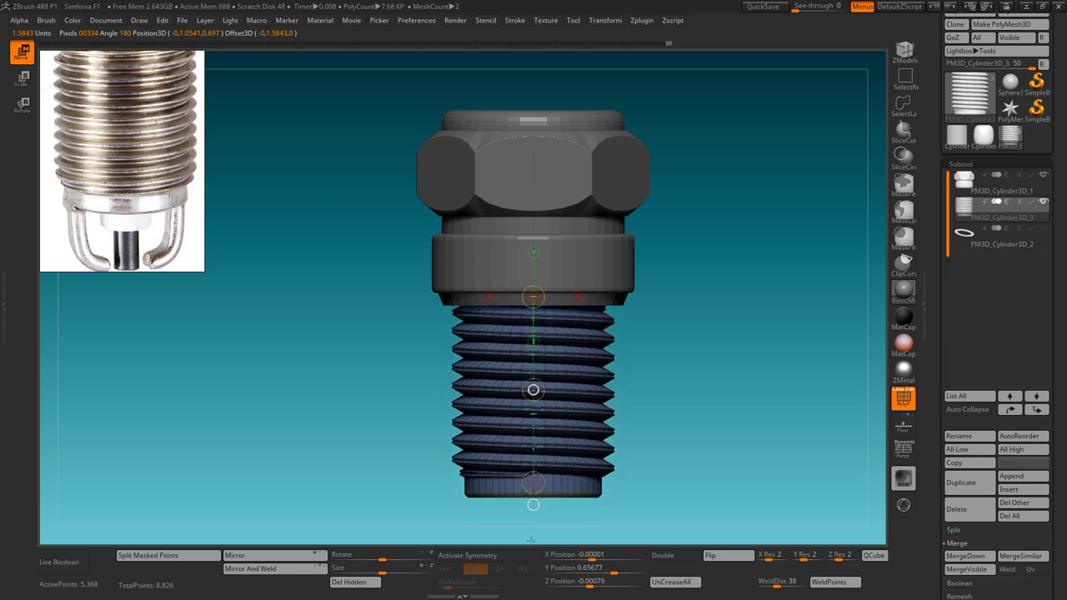
click(1042, 229)
alt+drag(747, 298, 748, 259)
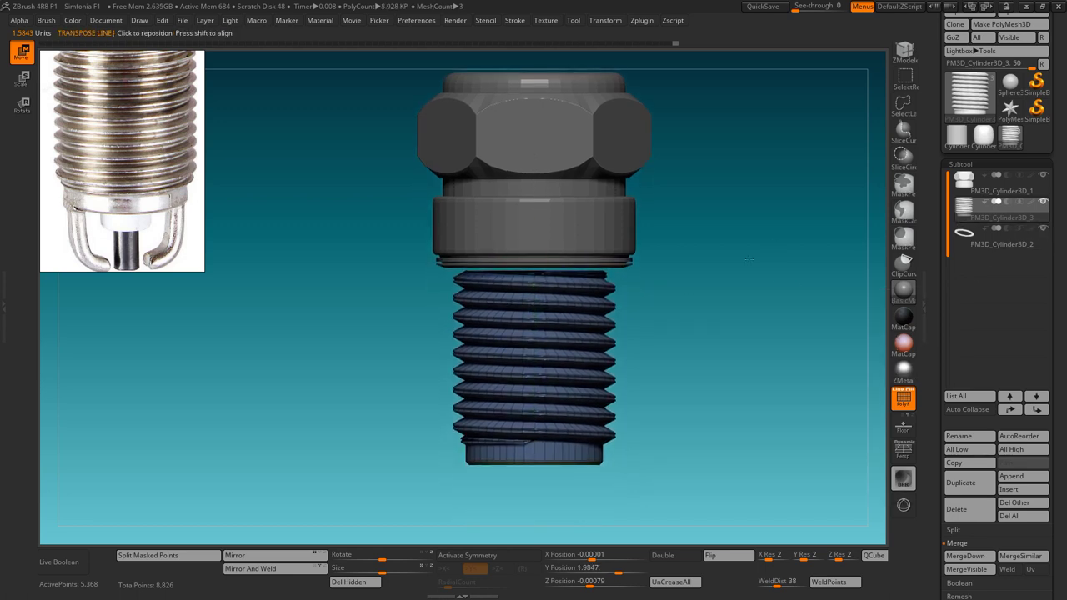
drag(534, 352, 534, 346)
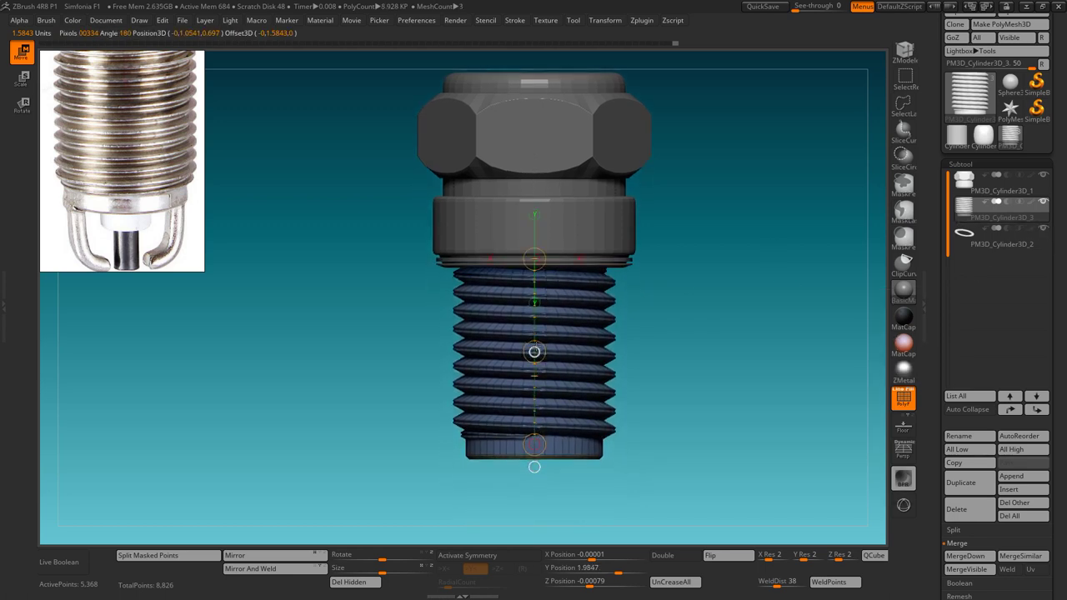
- Inspect the threaded end from below with wireframe toggled, then return to mesh editing
mouse_move(775, 313)
mouse_down()
mouse_move(775, 298)
mouse_move(735, 295)
mouse_move(668, 311)
mouse_up()
key(shift+f)
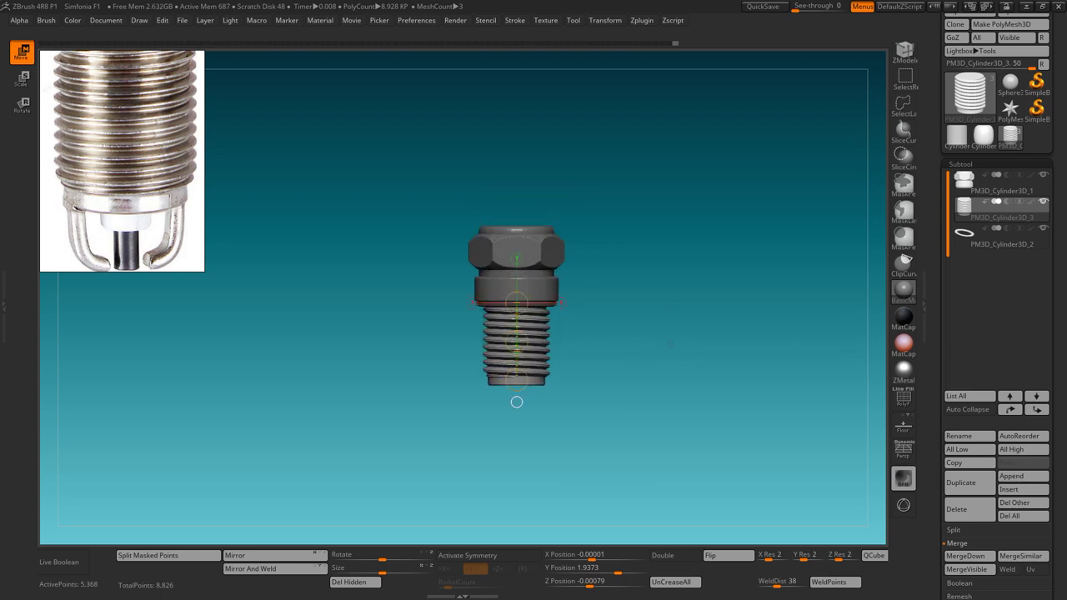
drag(676, 294, 744, 305)
key(shift+f)
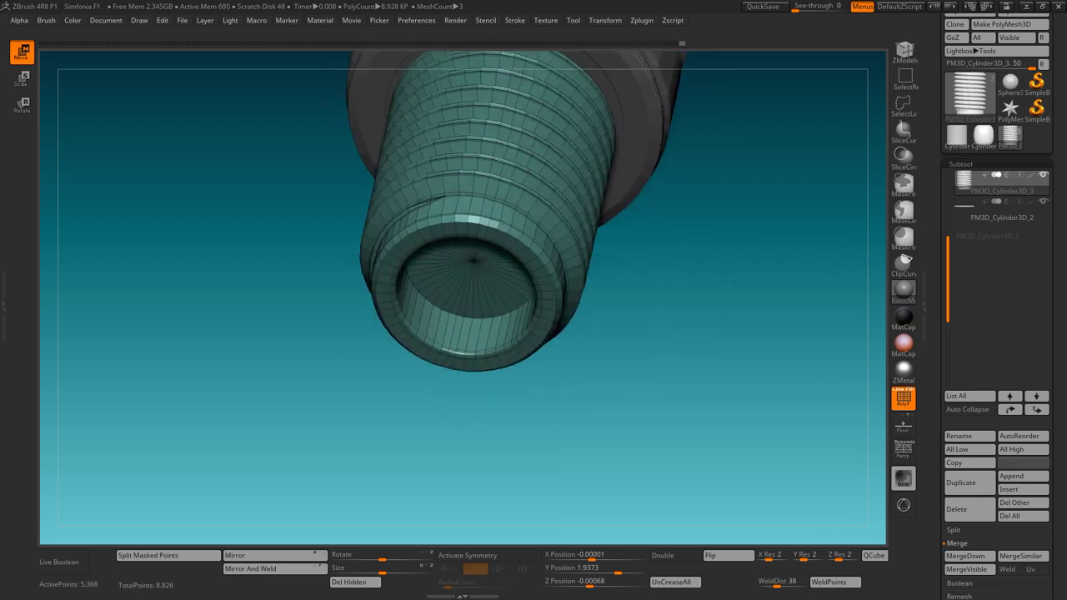
drag(744, 305, 783, 275)
click(901, 51)
mouse_move(738, 331)
mouse_down()
mouse_move(564, 267)
mouse_move(683, 273)
mouse_move(710, 244)
mouse_move(738, 392)
mouse_up()
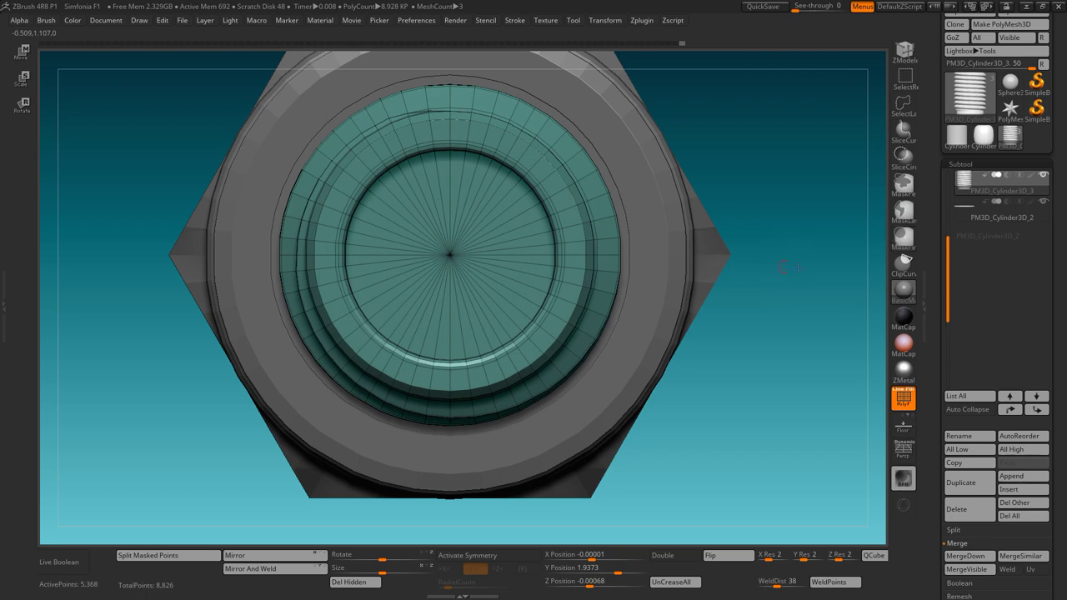
- Try masking and moving a narrow wedge of the ring, then clear the mask
ctrl+shift+drag(803, 250, 718, 251)
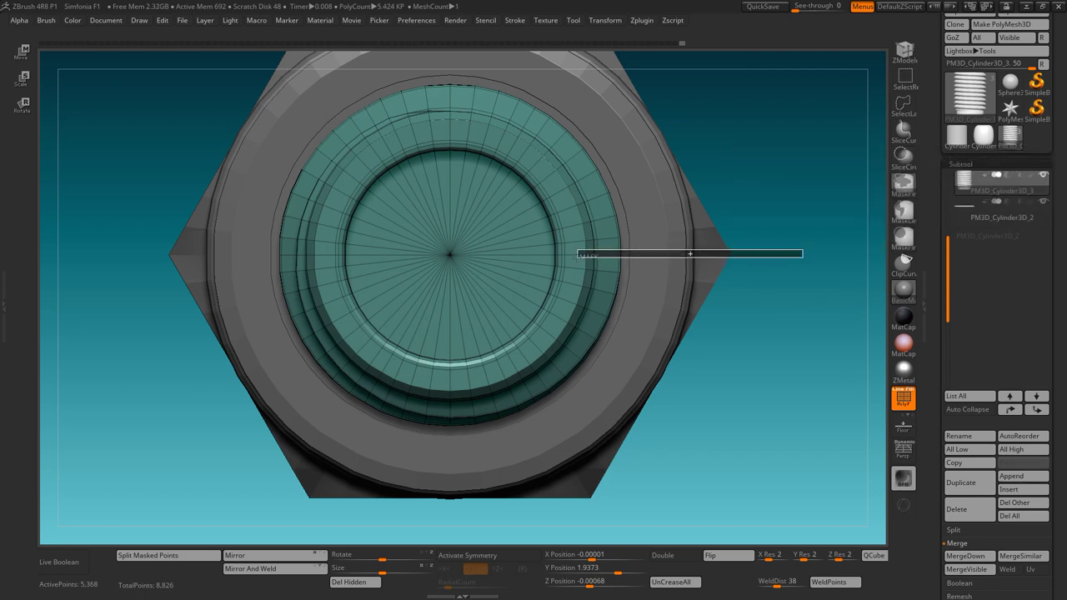
ctrl+drag(546, 254, 546, 254)
key(w)
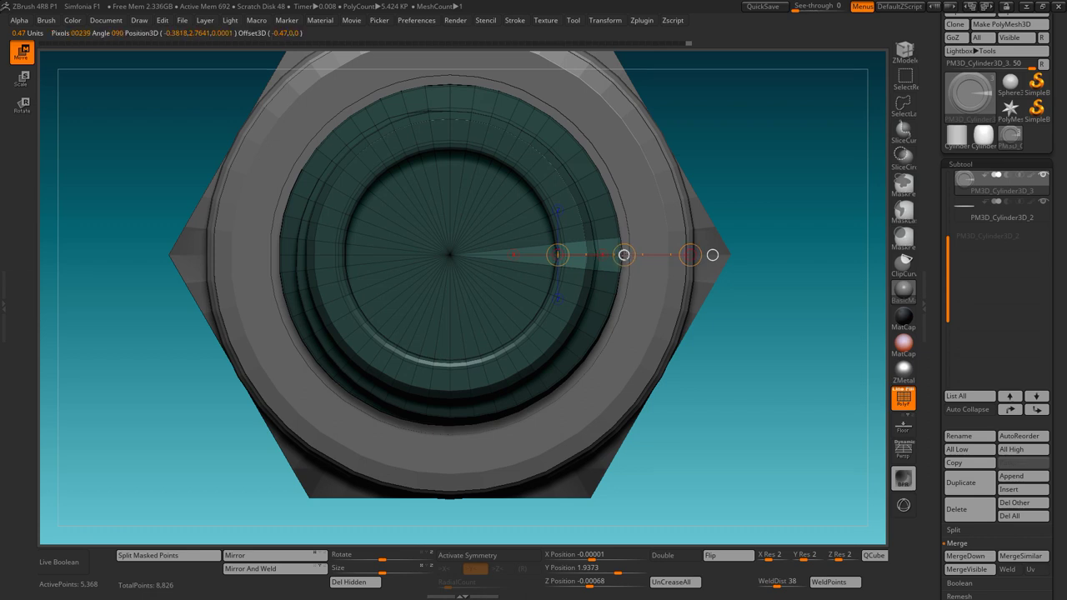
ctrl+drag(770, 196, 795, 218)
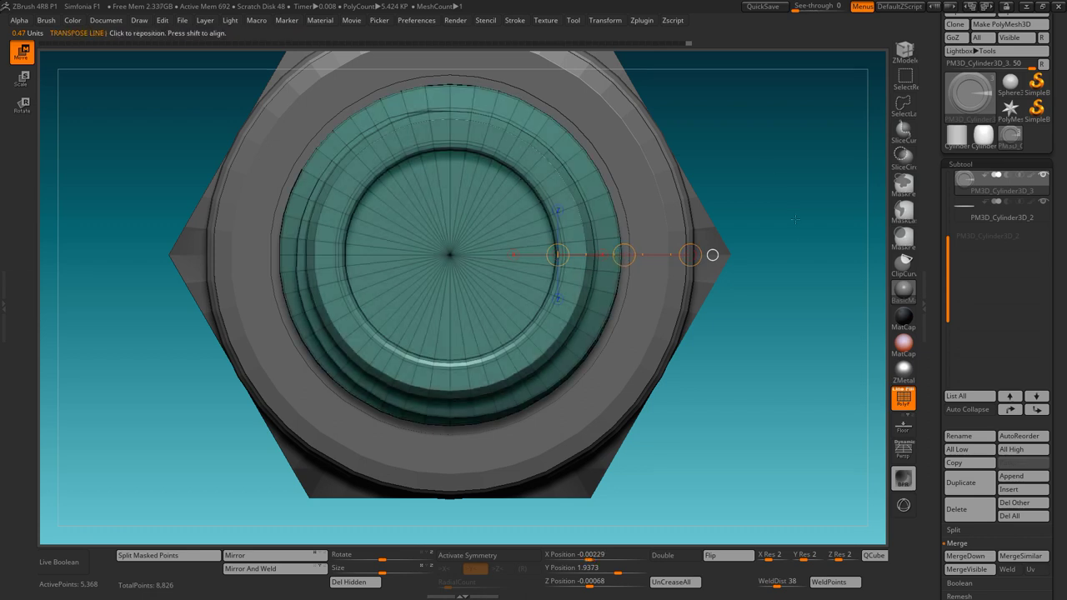
ctrl+drag(171, 261, 450, 254)
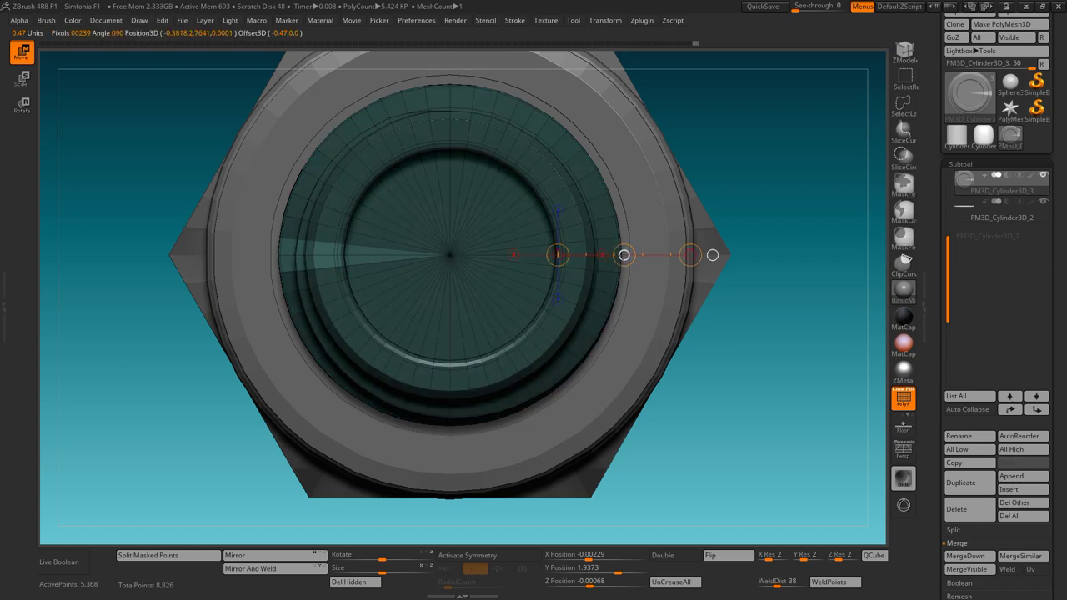
ctrl+click(775, 200)
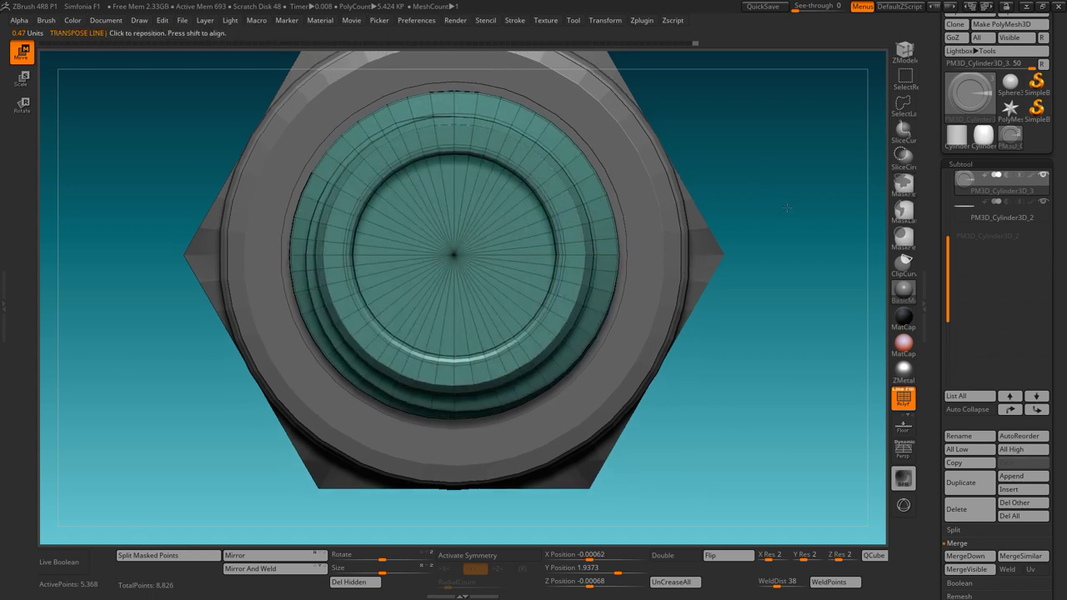
drag(775, 200, 787, 210)
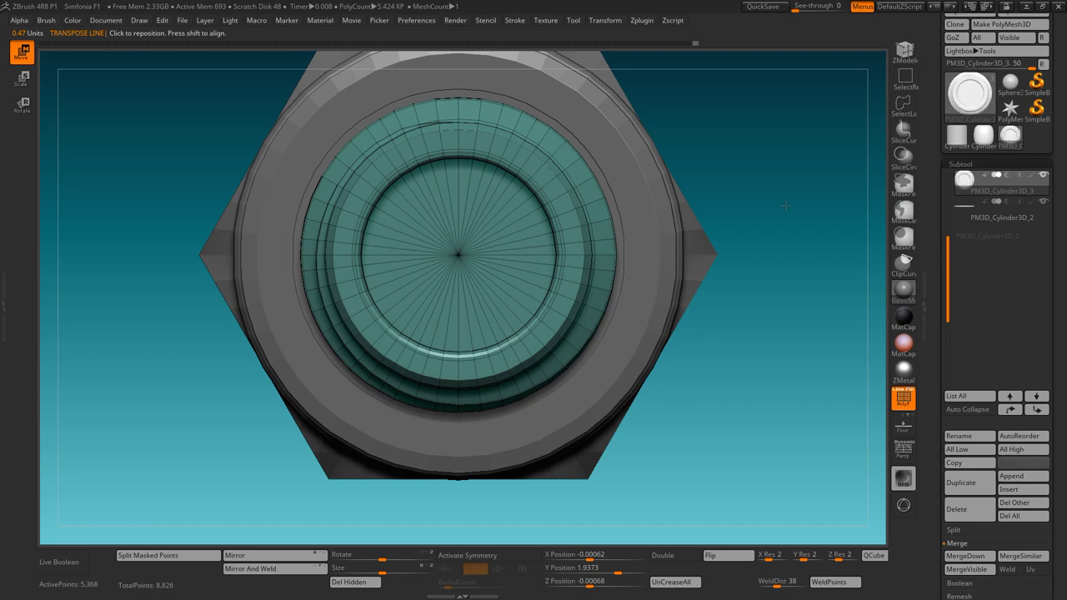
drag(557, 254, 675, 254)
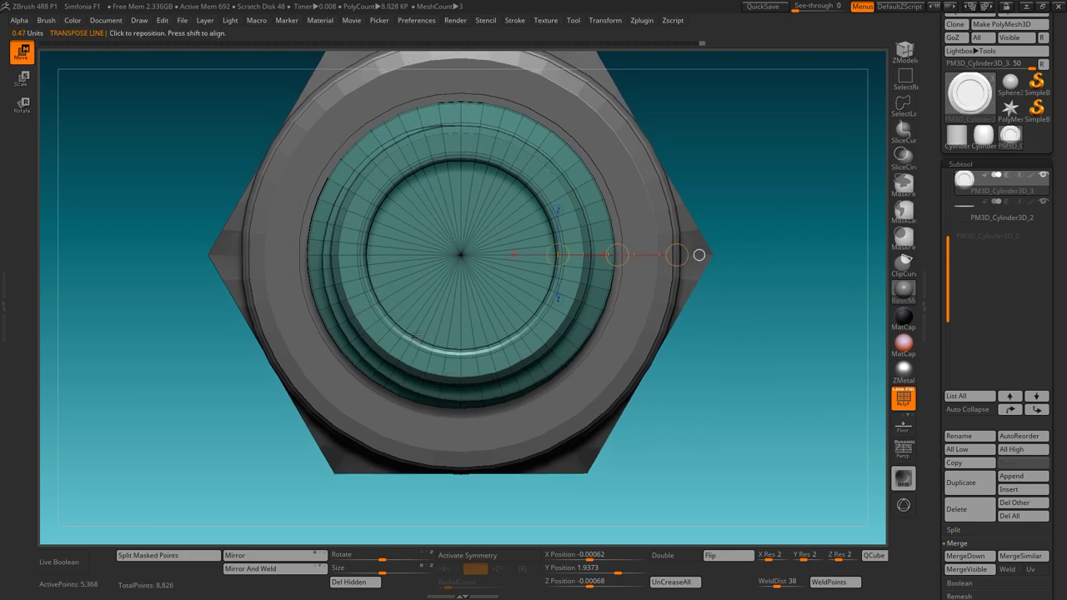
mouse_move(741, 255)
mouse_down()
mouse_move(750, 335)
mouse_move(768, 346)
mouse_up()
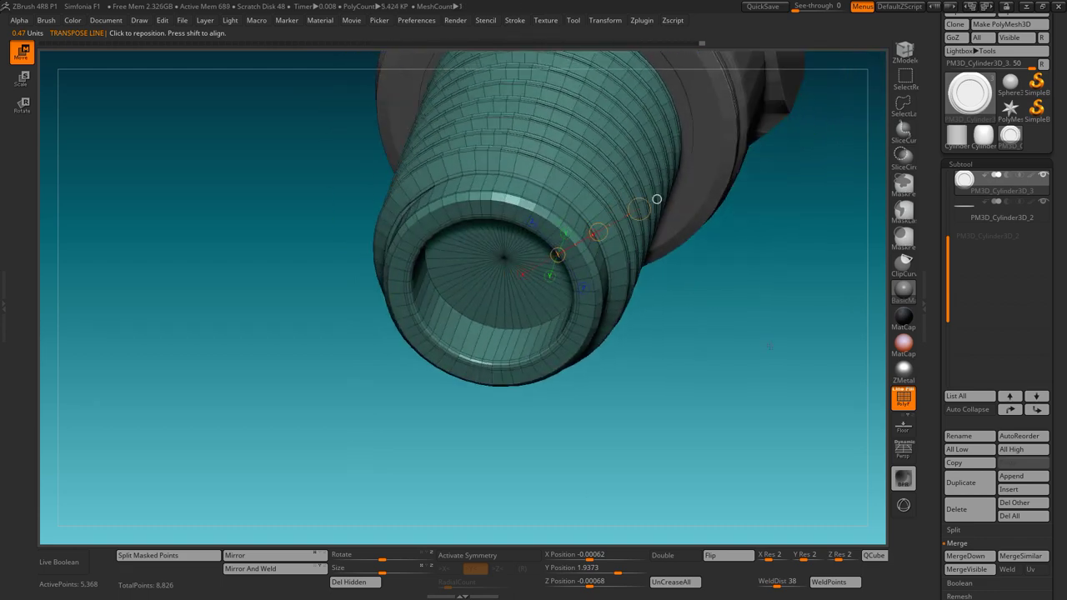
- Enable Y radial symmetry with RadialCount 3, viewing the ring end-on
click(504, 556)
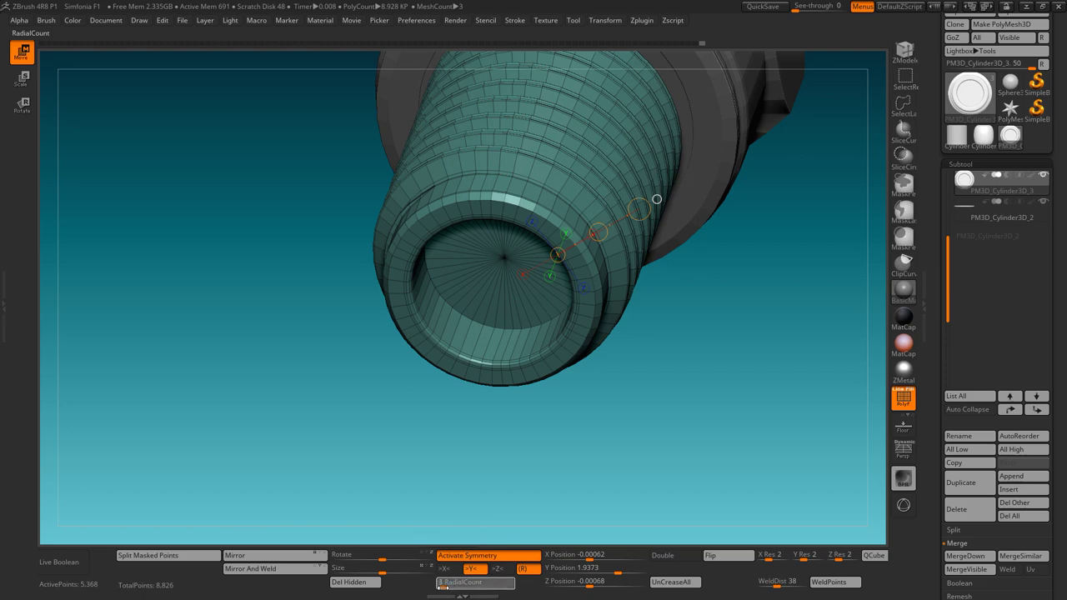
shift+drag(442, 517, 717, 350)
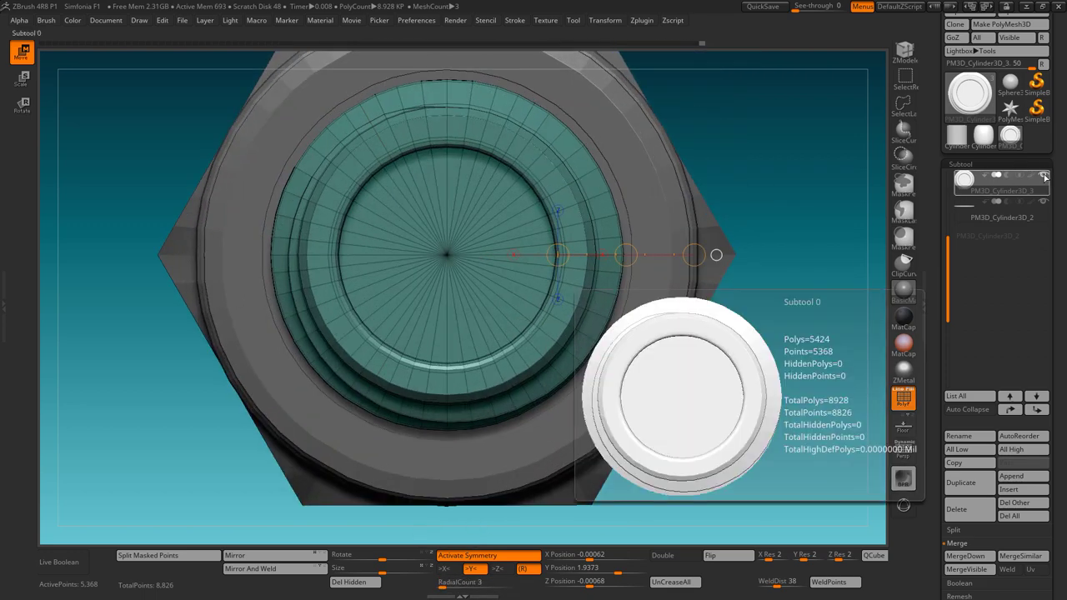
scroll(1028, 208, up, 1)
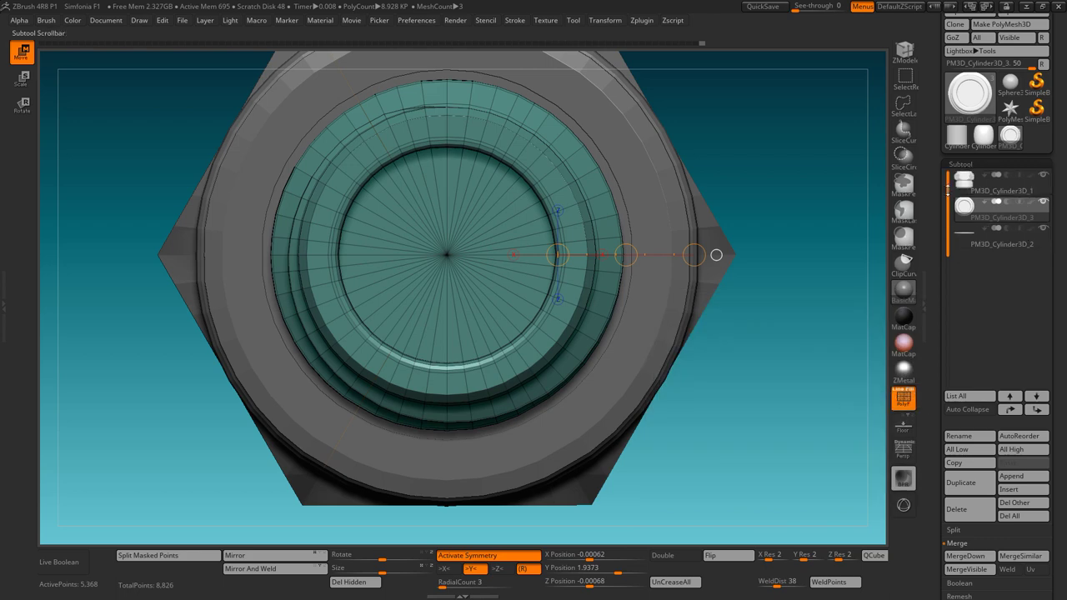
- Hide the Cylinder3D_1 hex nut subtool and zoom in on the threaded body's end ring
click(1042, 175)
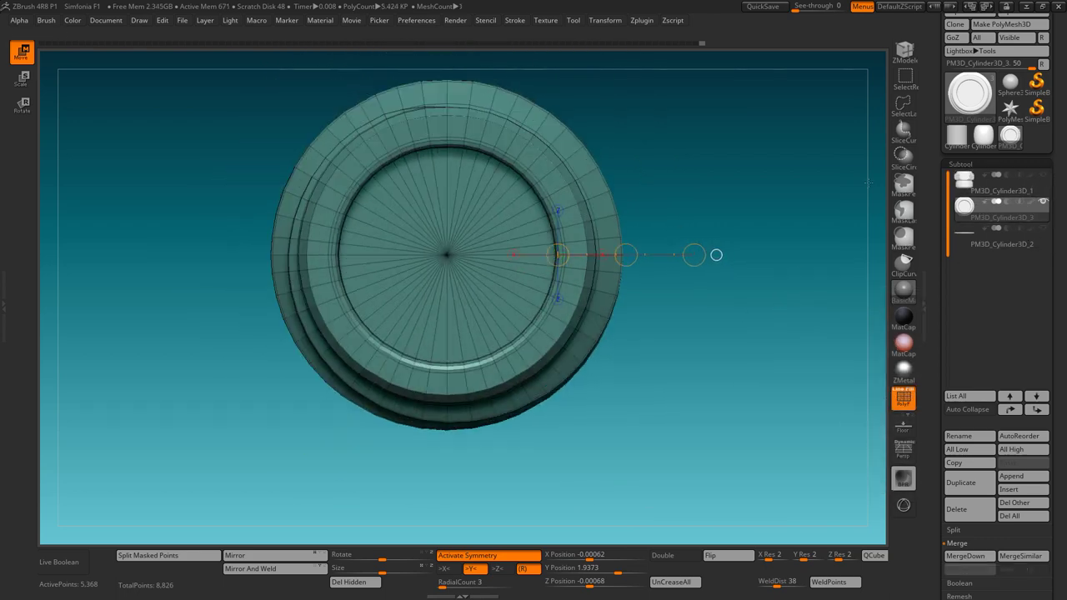
ctrl+right_drag(579, 246, 531, 146)
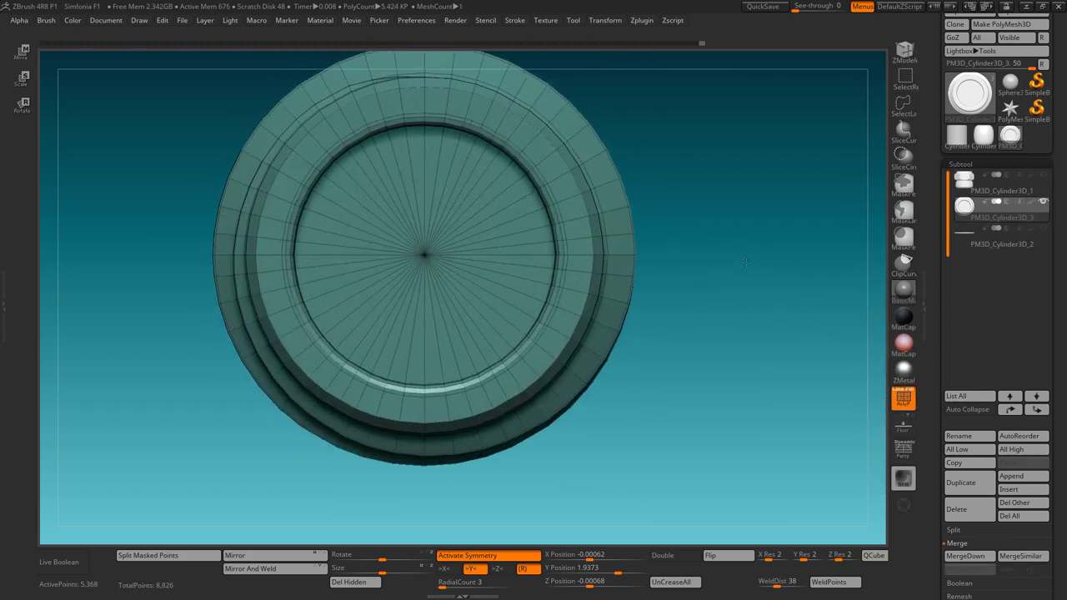
right_click(542, 150)
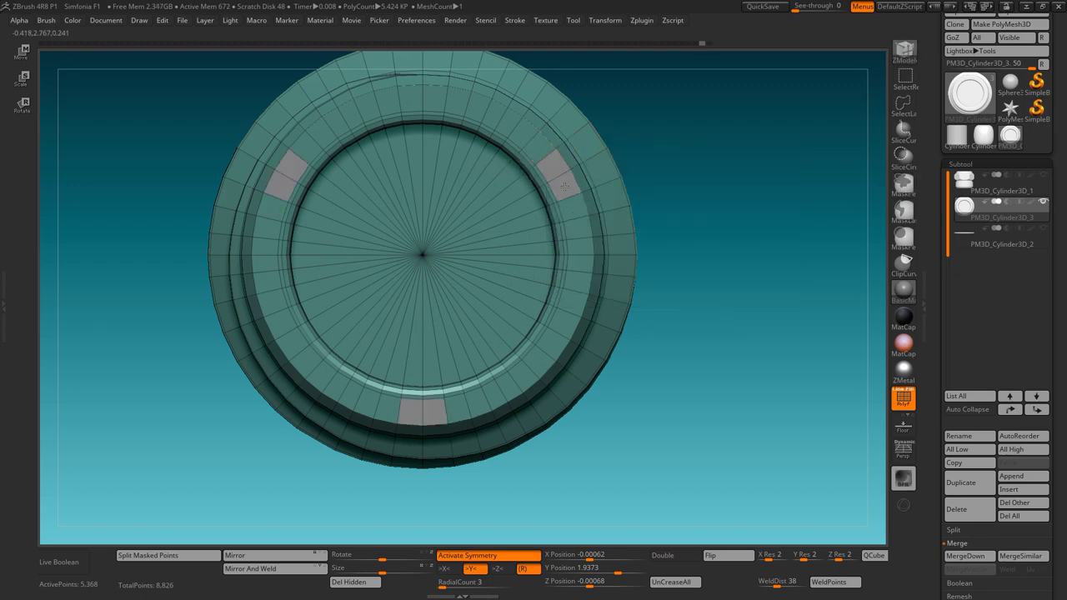
drag(765, 225, 563, 171)
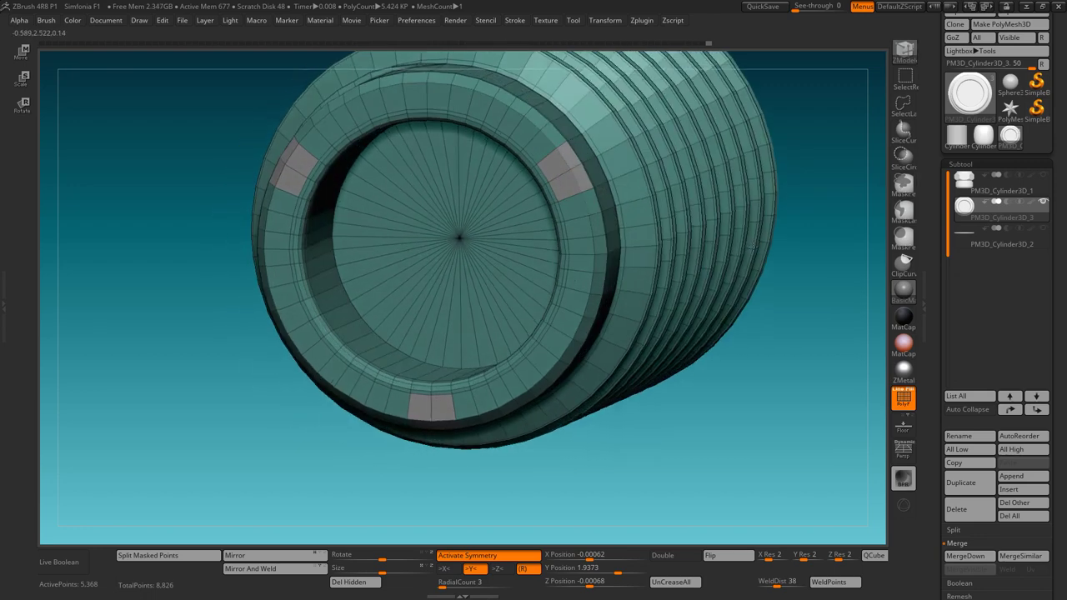
- Extrude three prongs down from the end ring's faces with ZModeler
right_click(562, 170)
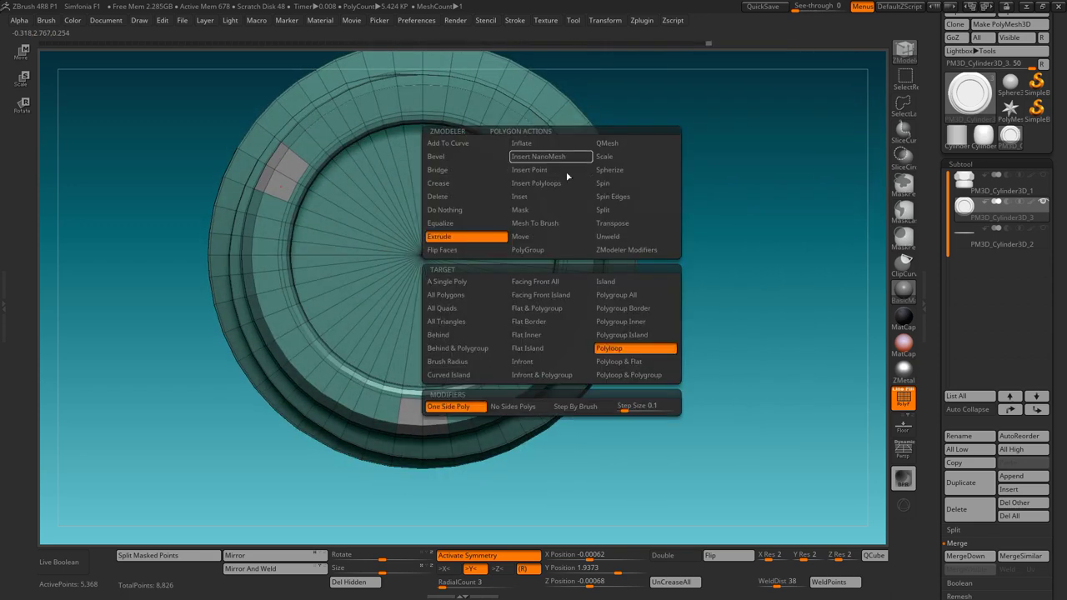
click(636, 224)
click(631, 295)
click(558, 171)
drag(744, 225, 592, 265)
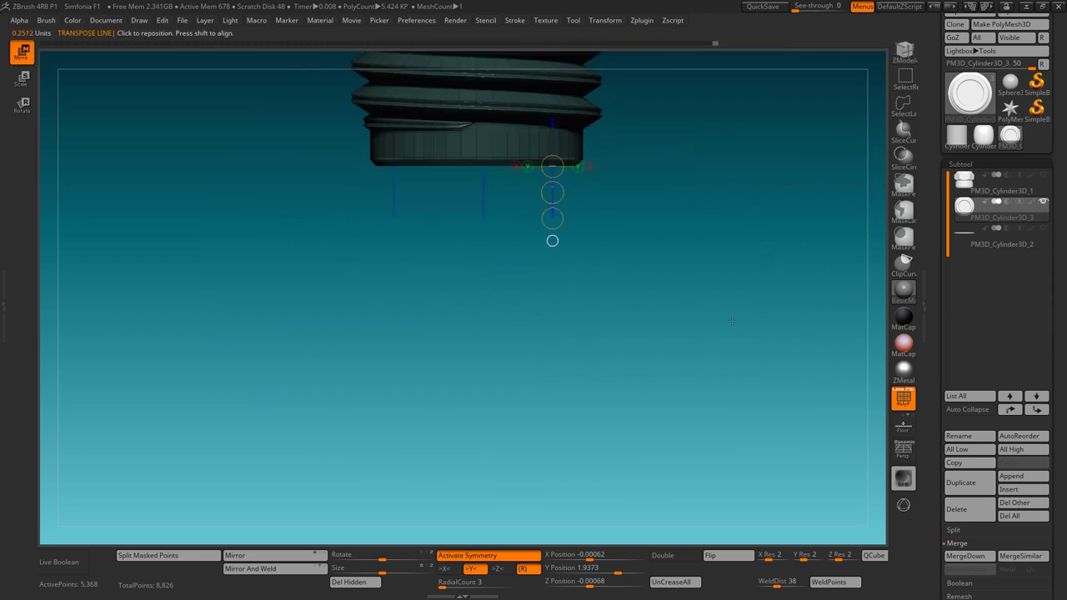
drag(552, 211, 552, 362)
- Add an edge loop to the prongs and set up Transpose Polygroup All on a prong tip
drag(758, 298, 683, 210)
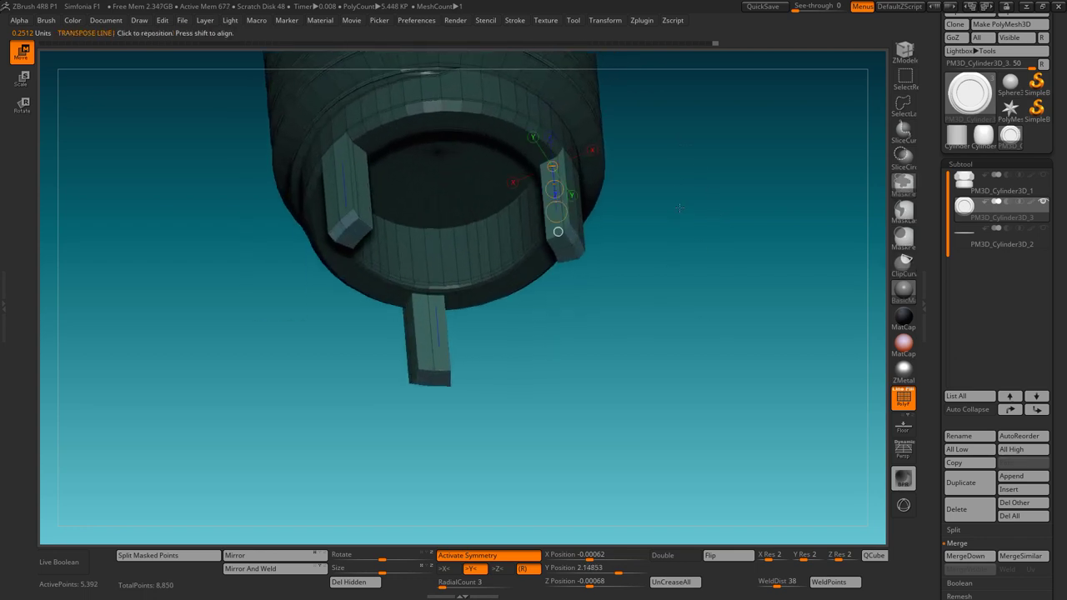
drag(679, 208, 882, 51)
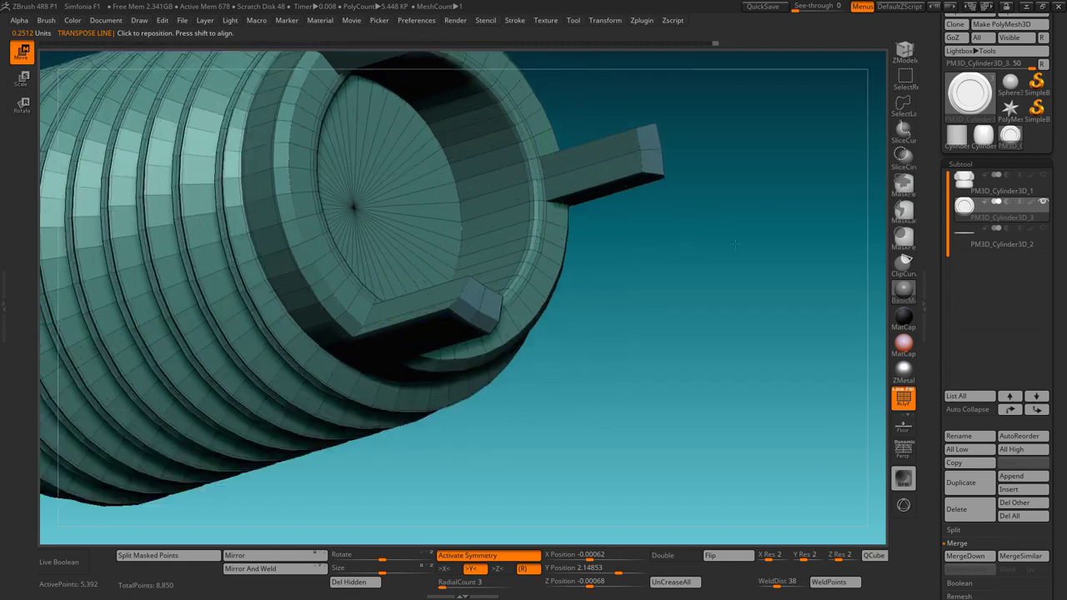
click(905, 50)
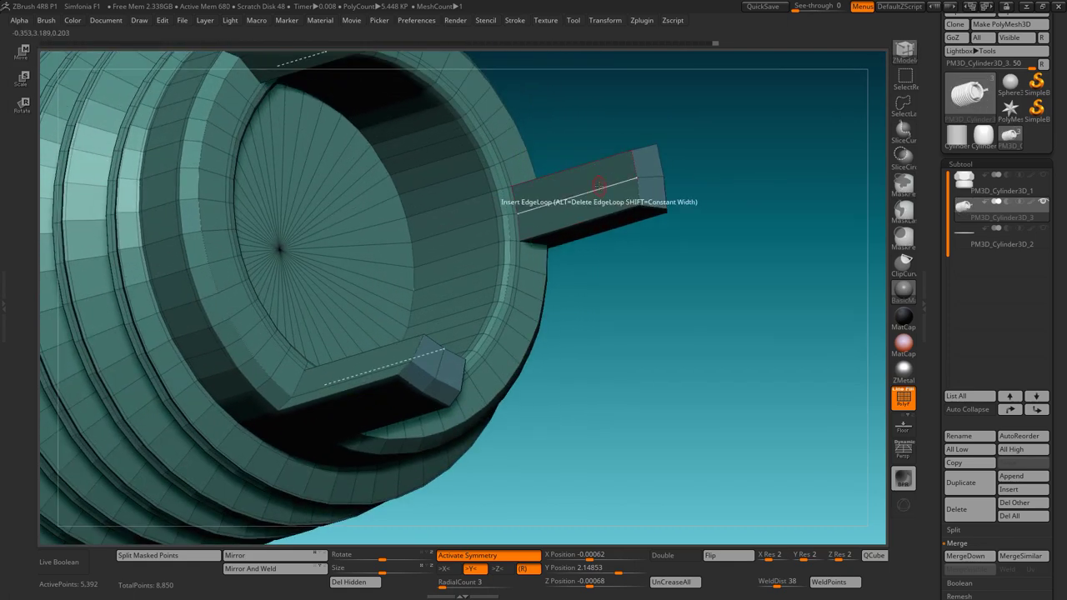
mouse_move(763, 213)
mouse_down()
mouse_move(671, 388)
mouse_move(648, 172)
mouse_up()
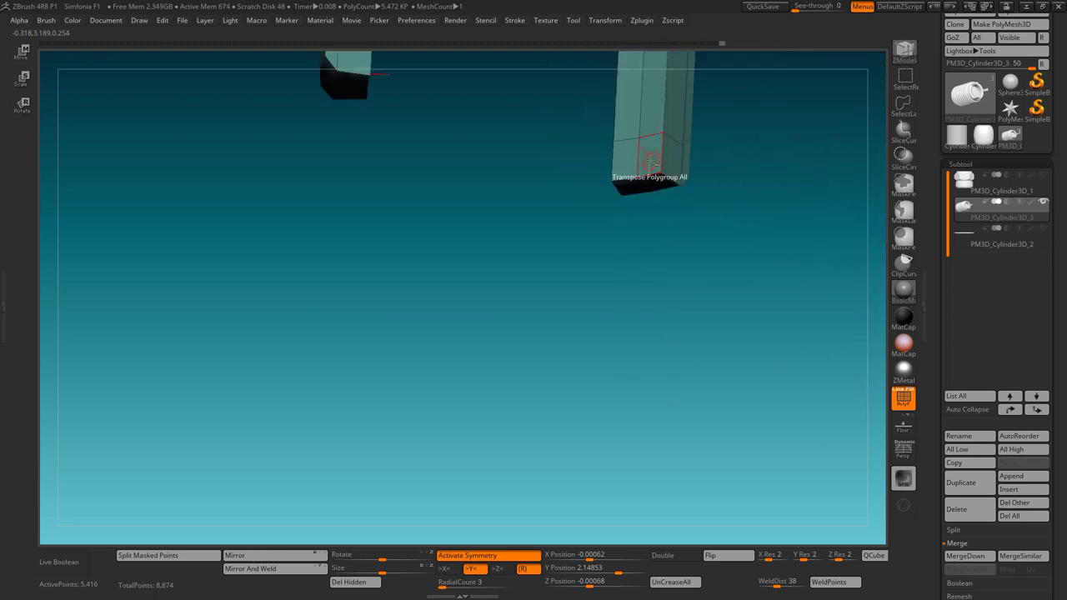
key(space)
click(667, 179)
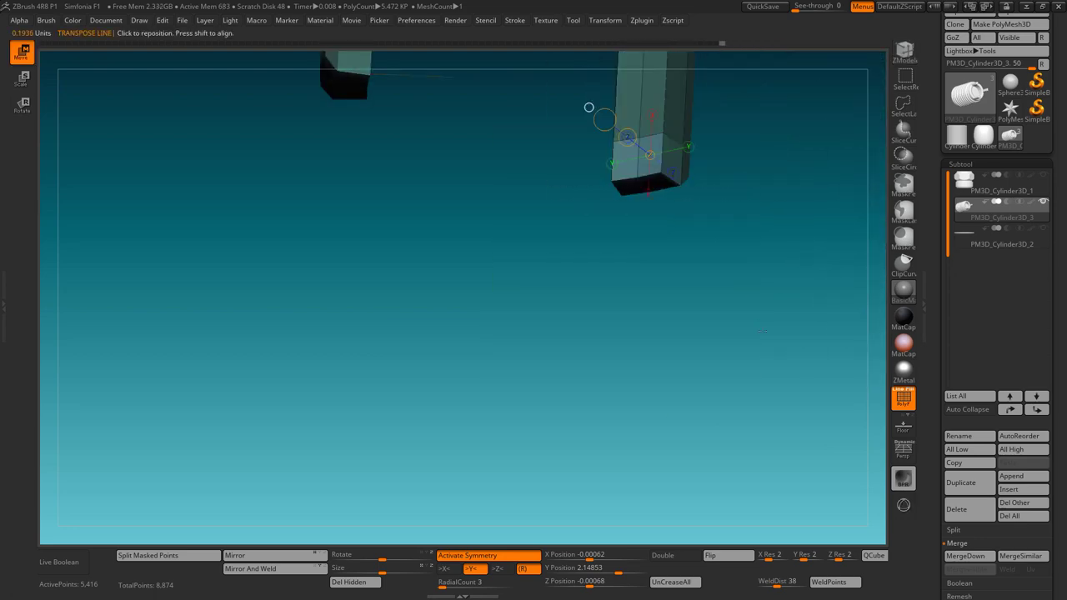
mouse_move(588, 107)
mouse_down()
mouse_move(690, 376)
mouse_move(659, 421)
mouse_up()
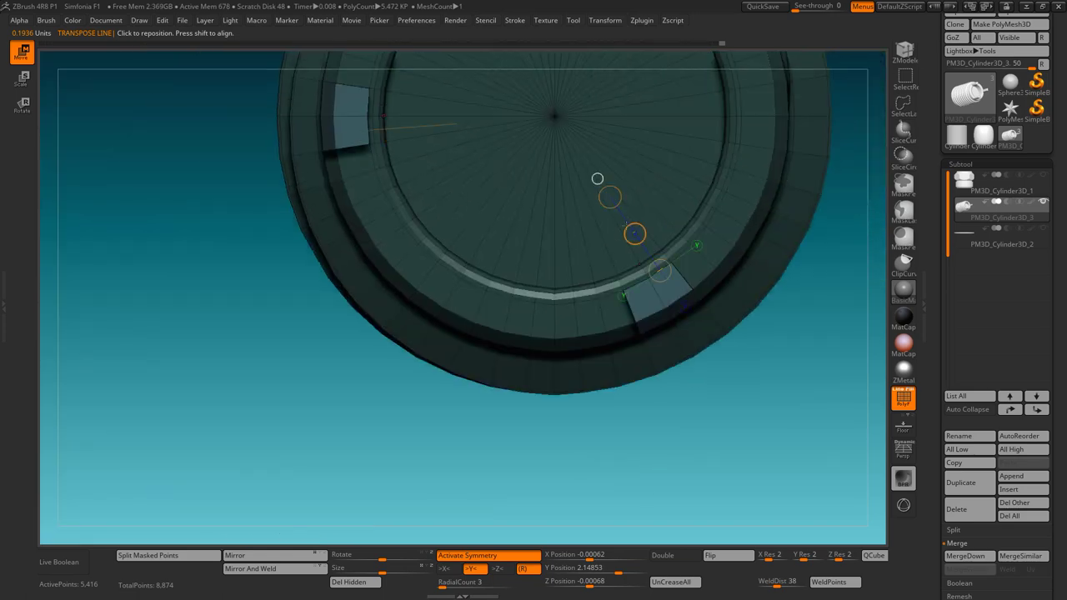
- Stretch the prong tips inward over the ring centre into hooks, then return to ZModeler
drag(638, 216, 577, 142)
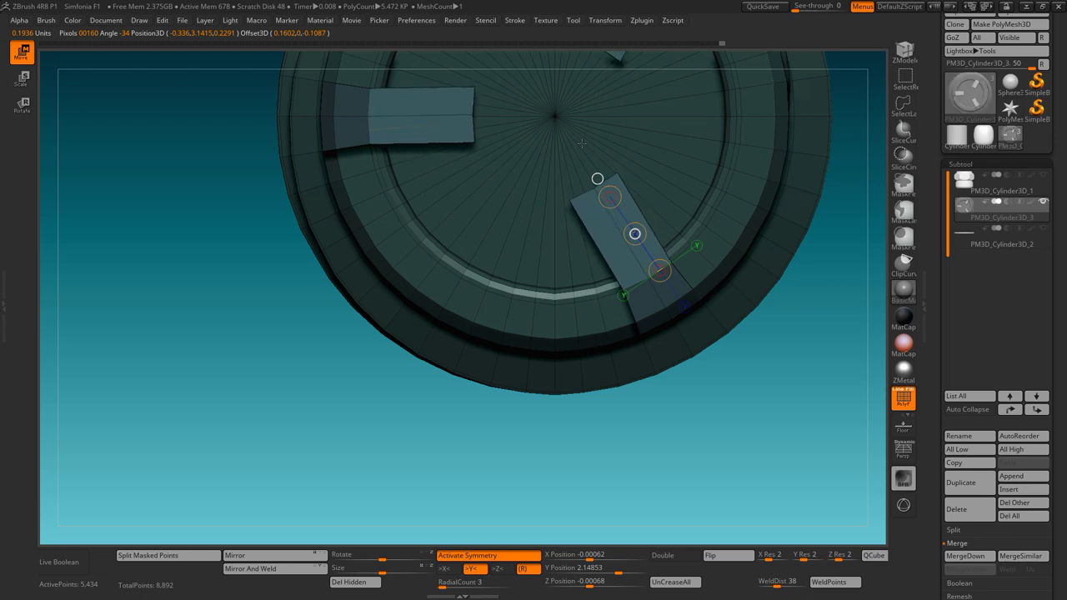
drag(581, 136, 572, 125)
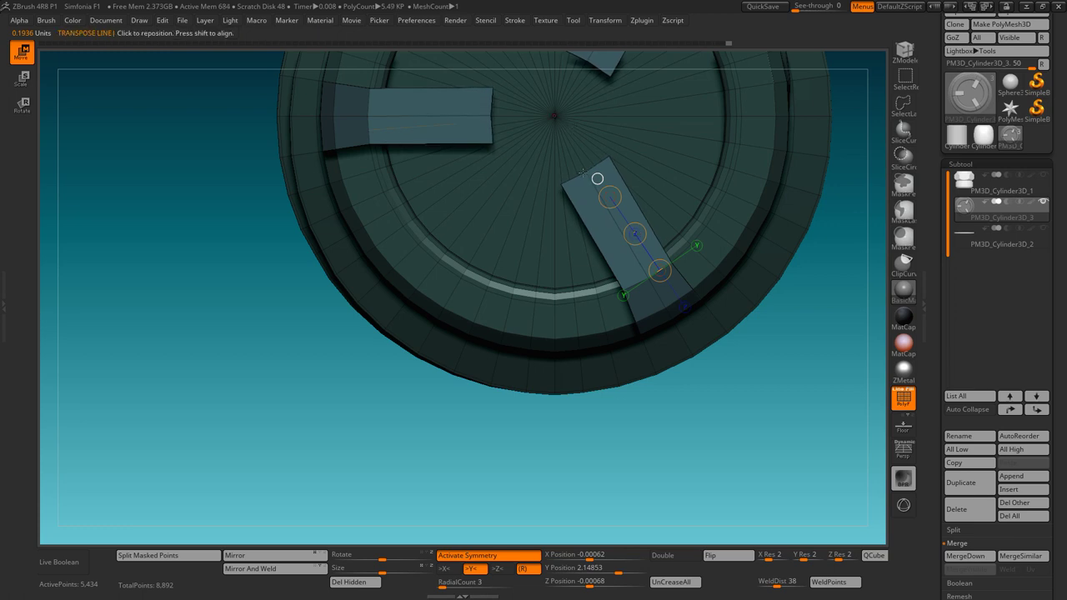
ctrl+drag(586, 171, 683, 131)
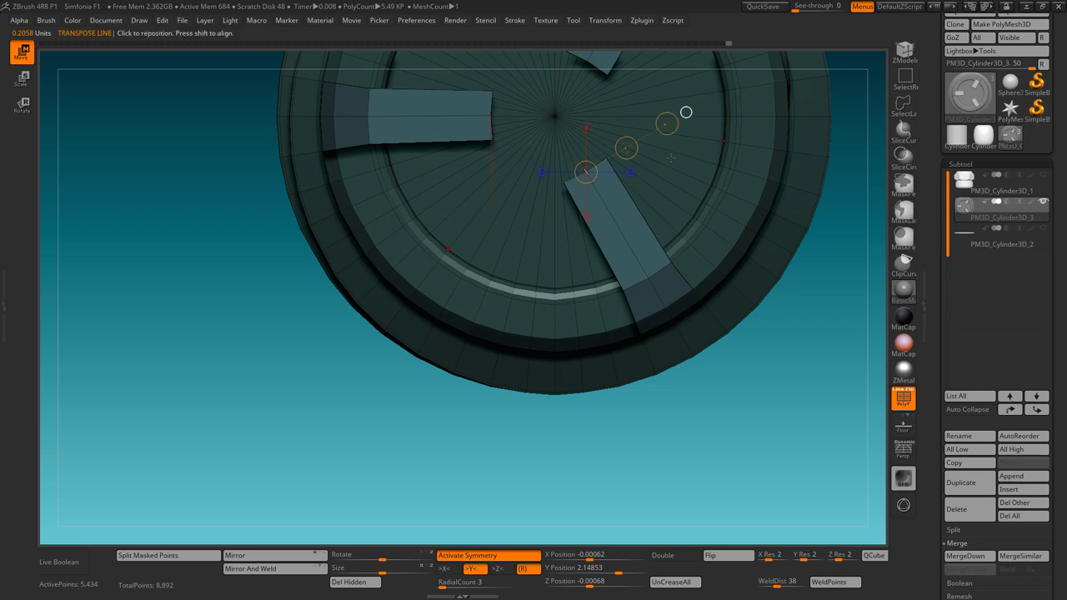
mouse_move(670, 157)
mouse_down()
mouse_move(775, 285)
mouse_move(626, 161)
mouse_up()
key(q)
key(space)
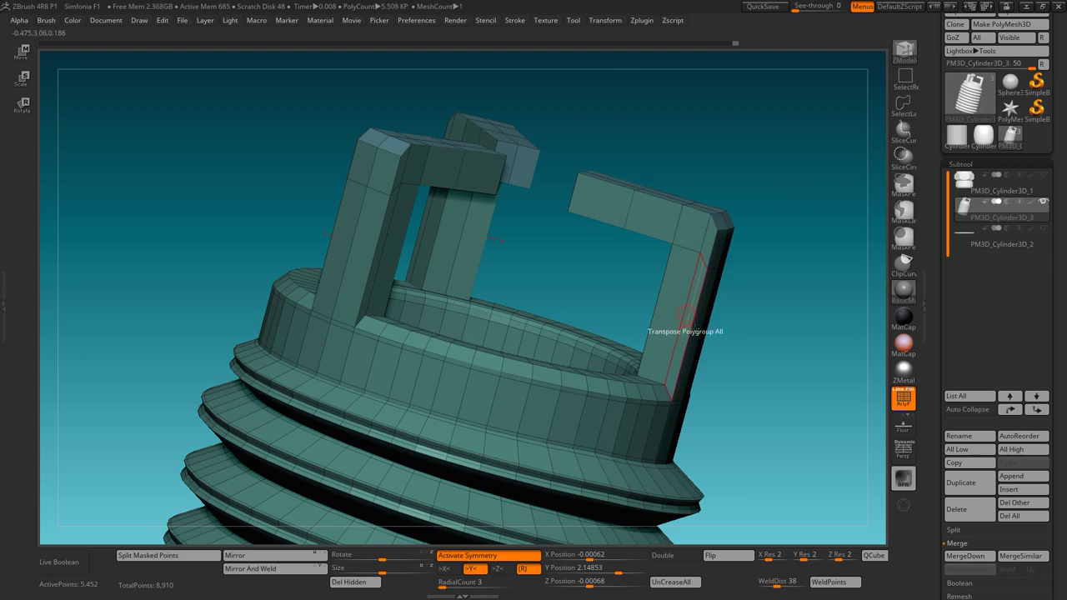
- Slice the prongs horizontally with SliceCurve, putting the tops in a new polygroup
drag(686, 317, 790, 320)
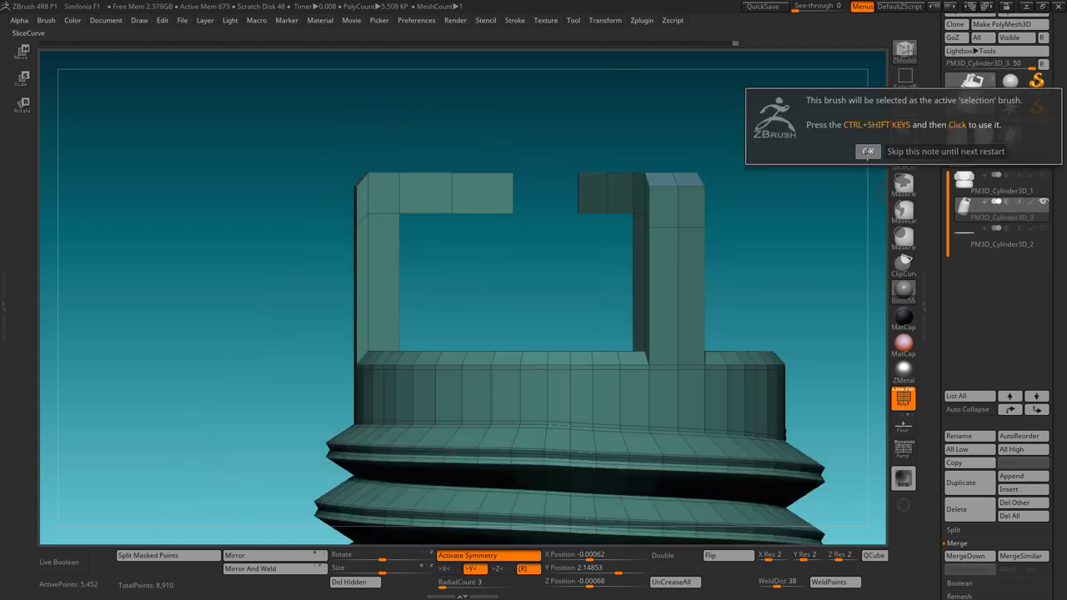
ctrl+shift+drag(241, 300, 866, 329)
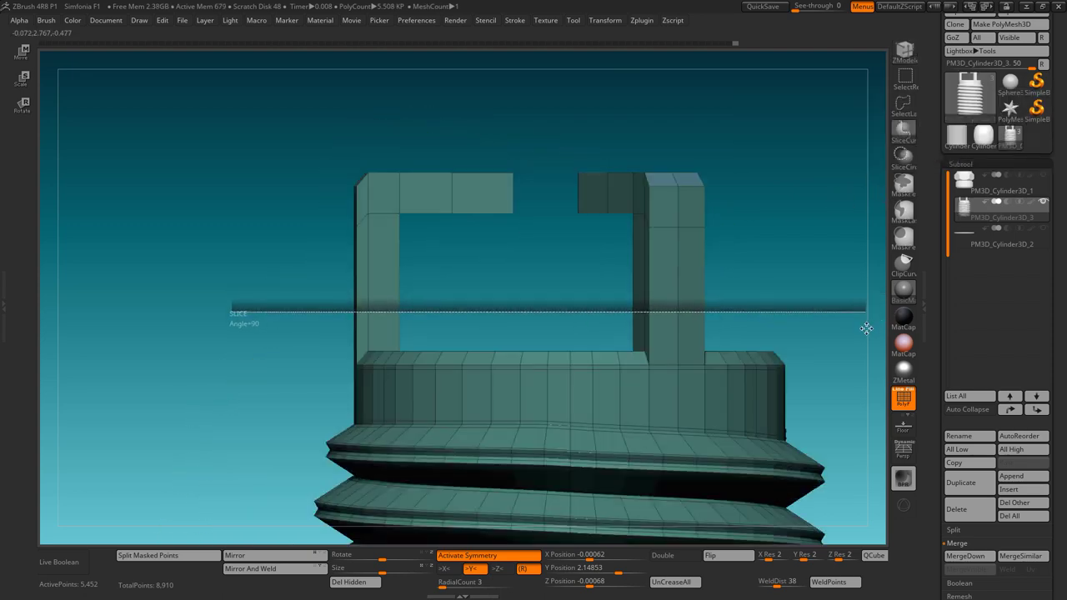
ctrl+shift+drag(866, 328, 864, 318)
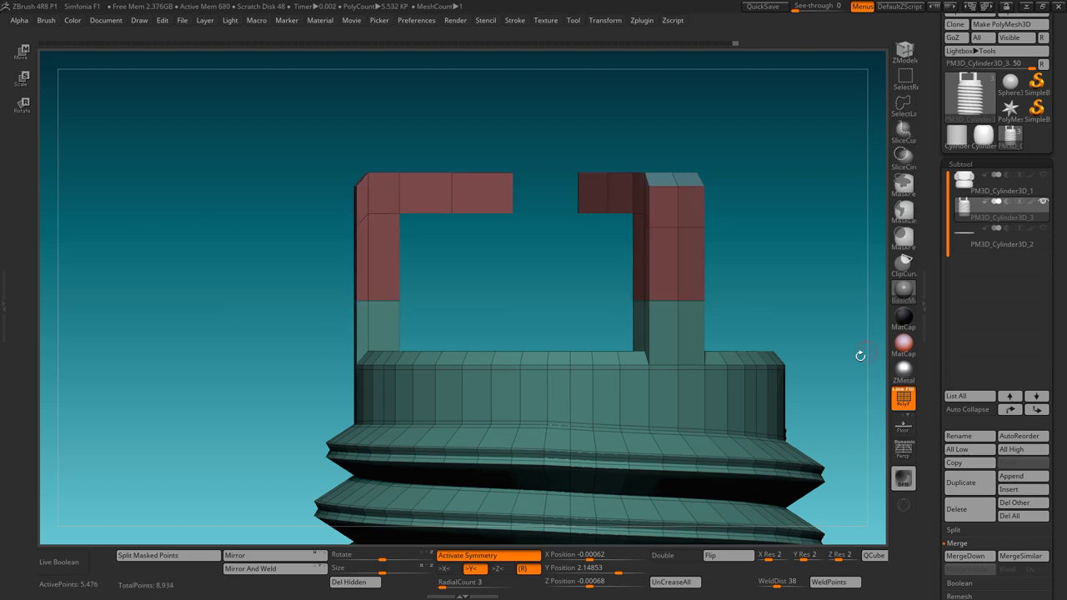
drag(859, 355, 770, 305)
- Hide the prongs' middle sections with SelectRect, leaving the corner blocks above short stubs
click(904, 77)
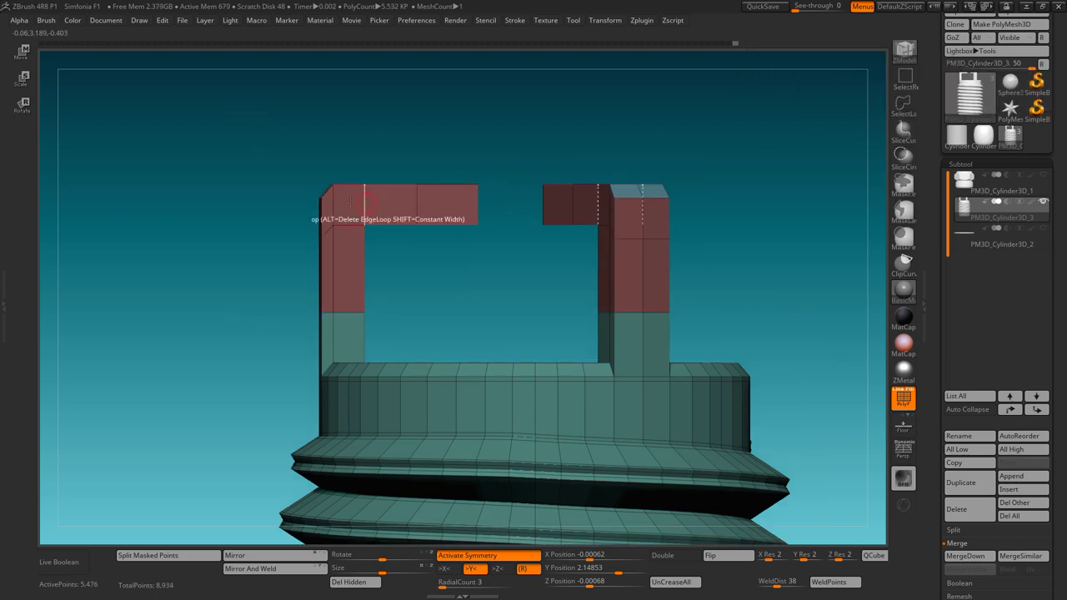
mouse_move(219, 138)
ctrl+shift+mouse_down()
mouse_move(389, 280)
mouse_move(348, 533)
mouse_move(345, 264)
ctrl+shift+mouse_up()
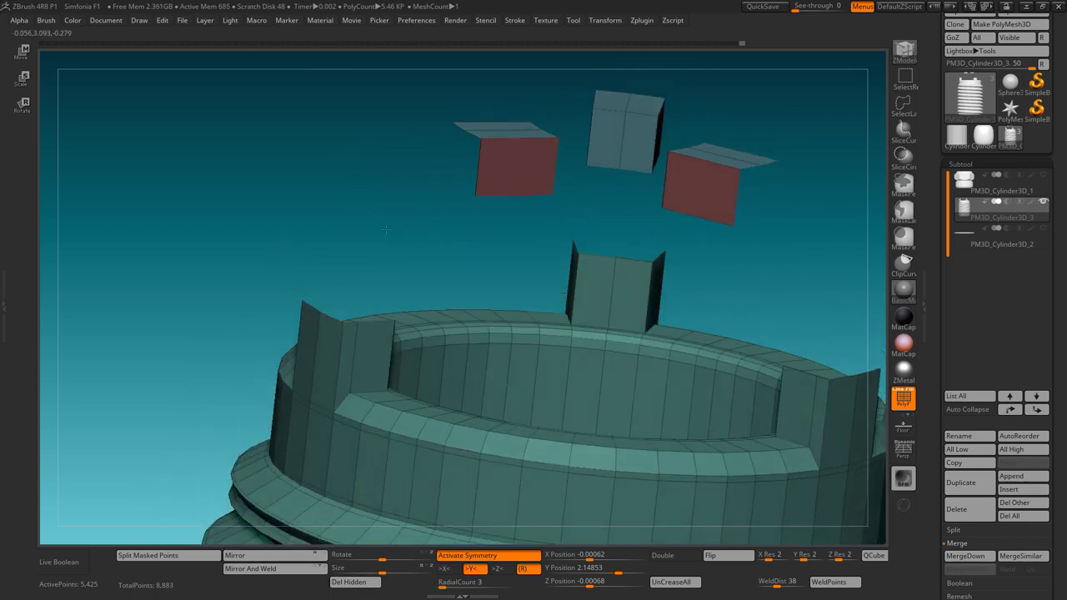
mouse_move(385, 229)
mouse_down()
mouse_move(480, 156)
mouse_move(497, 175)
mouse_move(509, 86)
mouse_move(385, 178)
mouse_up()
key(space)
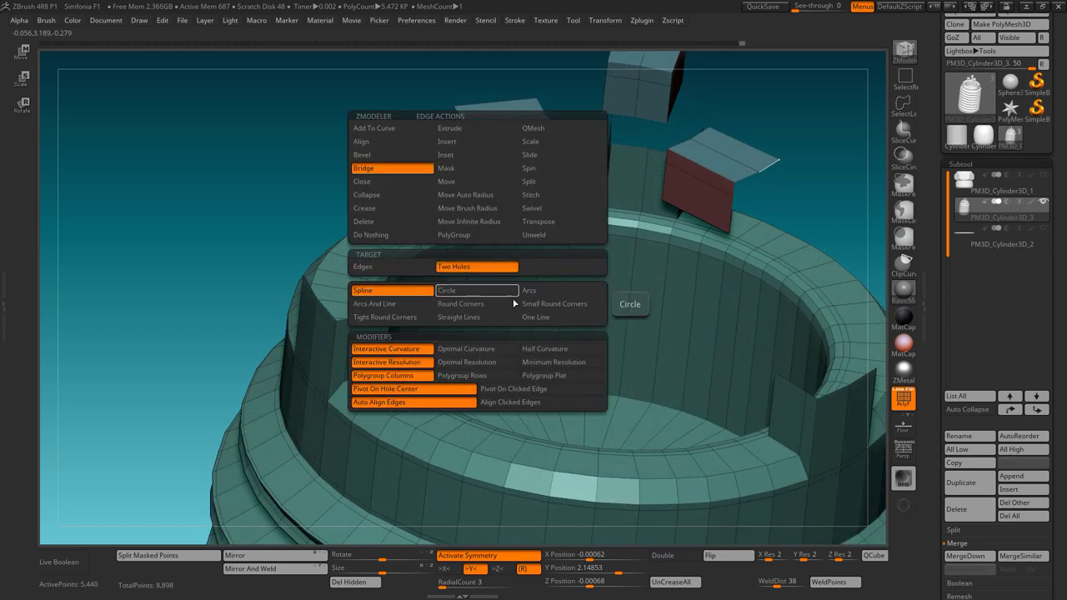
- Bridge the stubs to the corner blocks with Two Holes arcs
click(562, 348)
mouse_move(337, 292)
mouse_down()
mouse_move(328, 282)
mouse_move(626, 277)
mouse_move(589, 278)
mouse_move(512, 233)
mouse_up()
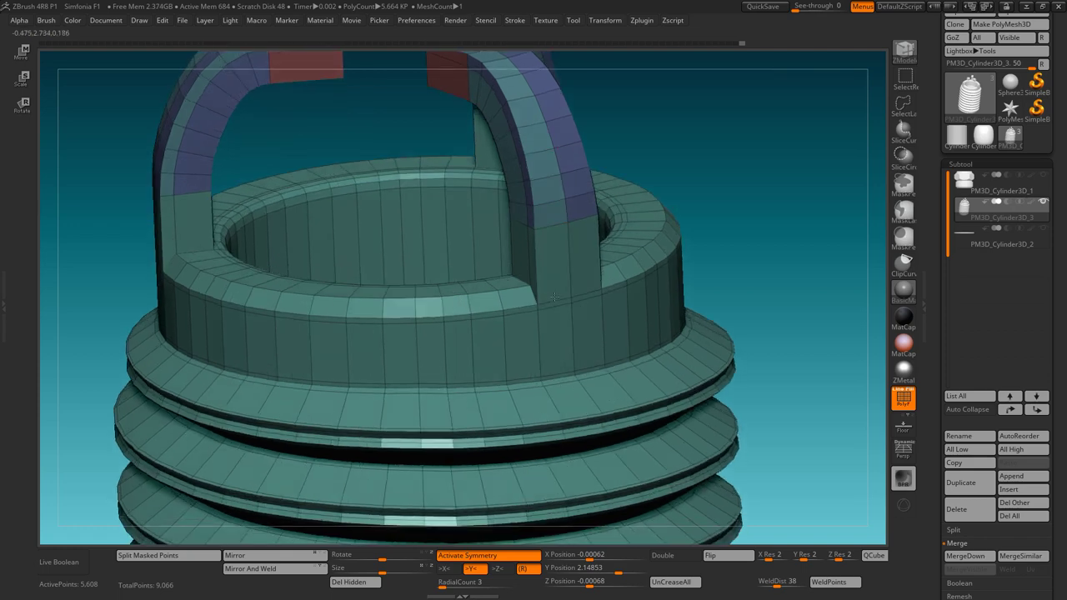
key(space)
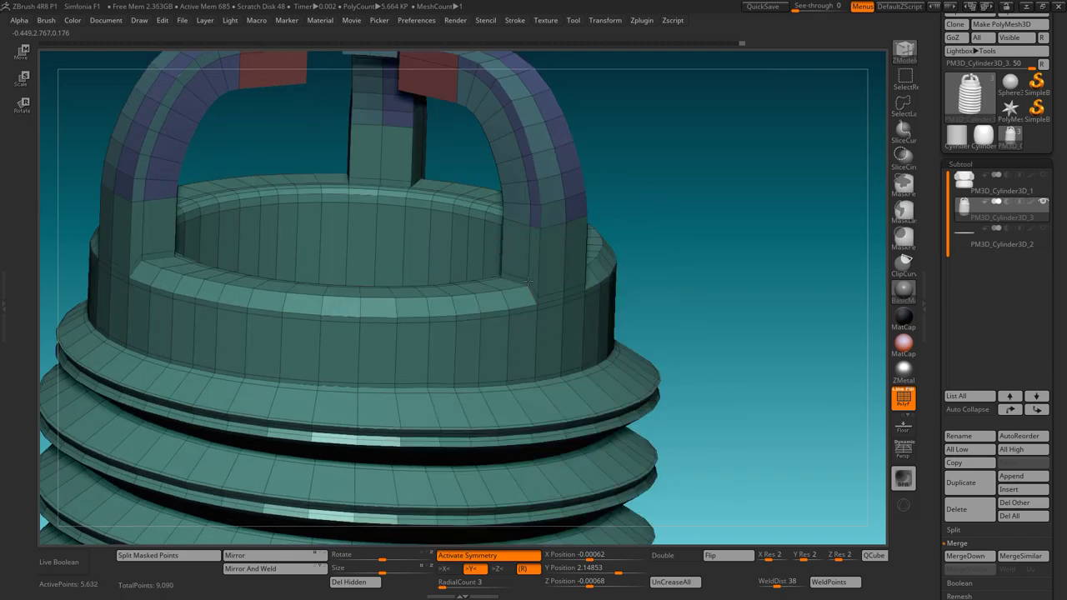
drag(534, 248, 568, 298)
mouse_move(486, 241)
mouse_down()
mouse_move(688, 300)
mouse_move(672, 300)
mouse_move(724, 345)
mouse_move(685, 356)
mouse_move(648, 291)
mouse_move(704, 331)
mouse_move(741, 257)
mouse_up()
- Check the smoothed arches, then move the arch tops down
key(ctrl+d)
key(ctrl+d)
key(shift+f)
click(903, 399)
key(w)
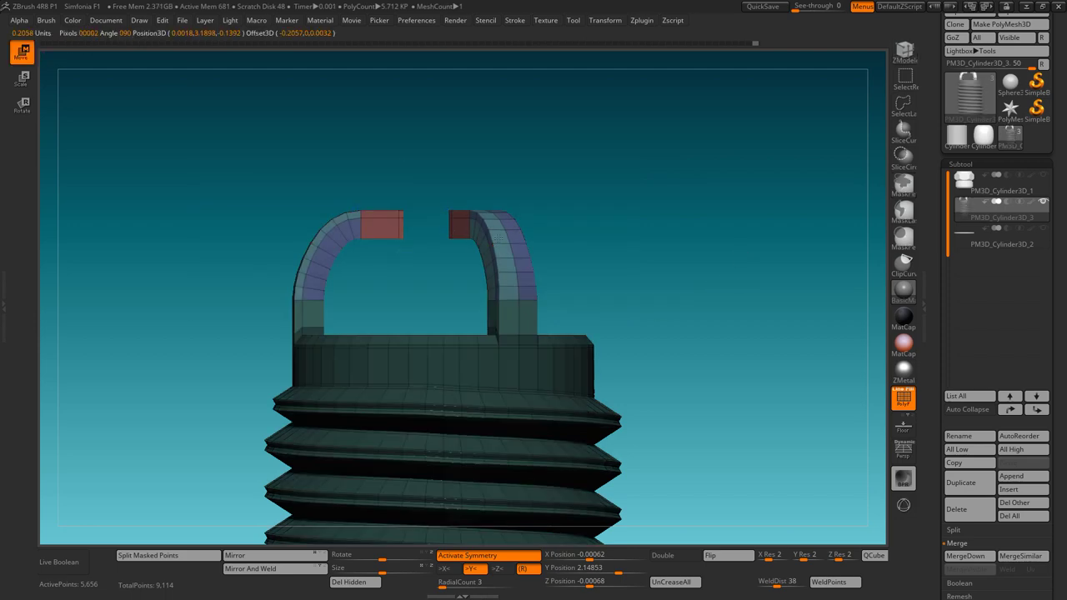
drag(493, 243, 493, 243)
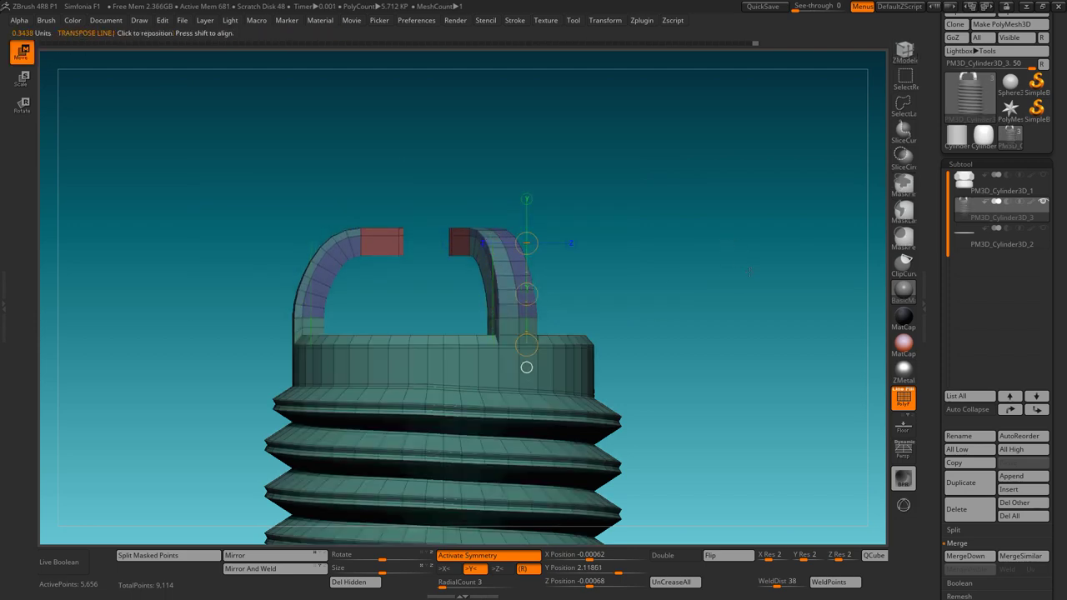
drag(750, 250, 861, 85)
key(q)
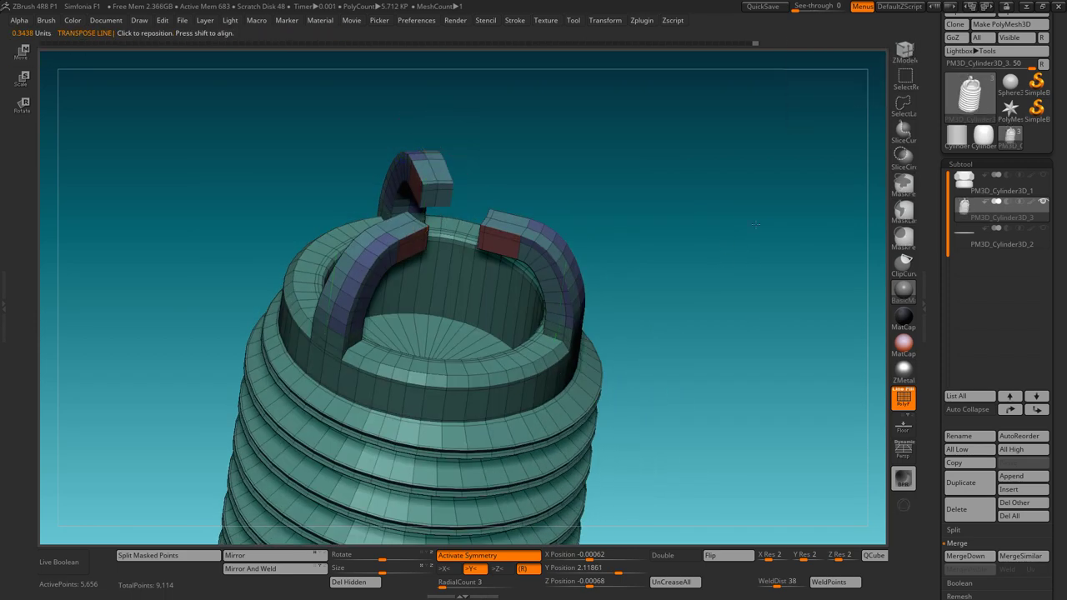
- Insert an edge loop ring around the top centre
mouse_move(654, 261)
alt+mouse_down()
mouse_move(496, 323)
mouse_move(461, 278)
alt+mouse_up()
key(space)
click(475, 309)
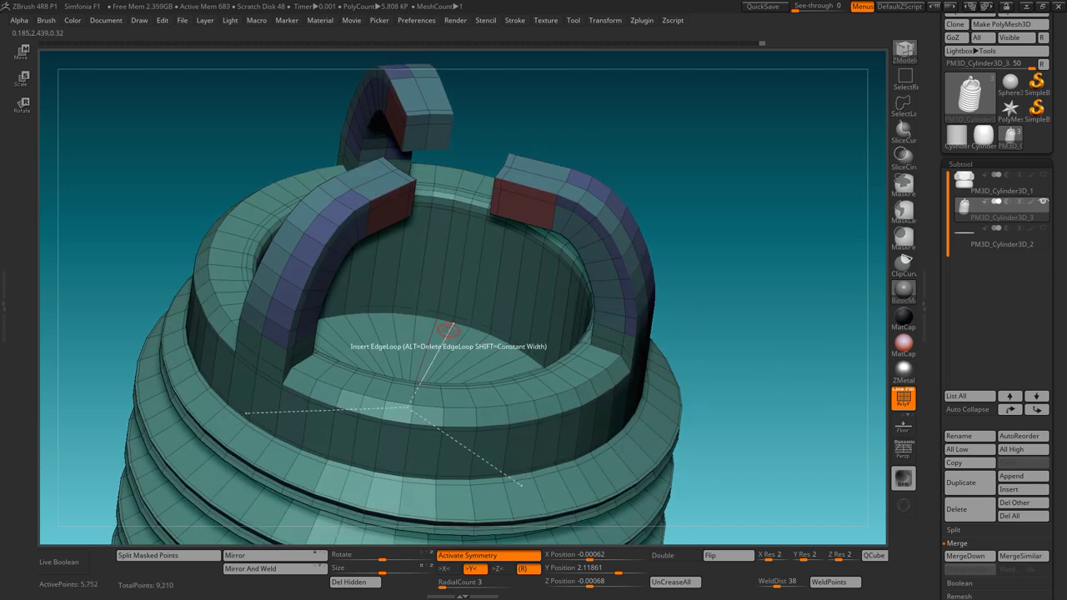
mouse_move(457, 315)
right_down()
mouse_move(435, 283)
mouse_move(456, 320)
right_up()
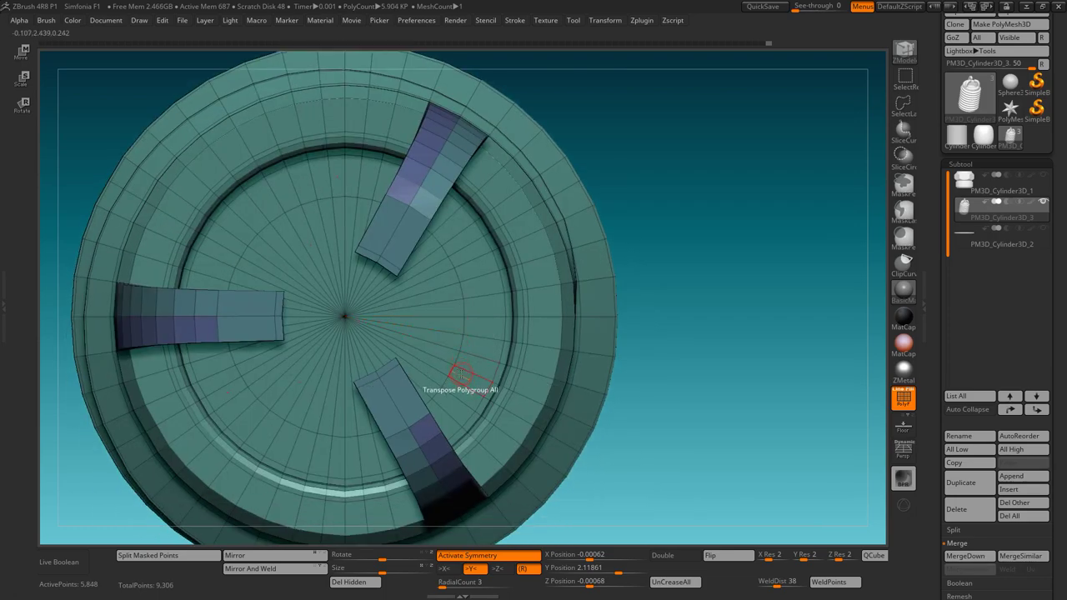
- Mask the central disc and split it off as subtool PM3D_Cylinder3D_4
right_drag(461, 374, 326, 261)
key(space)
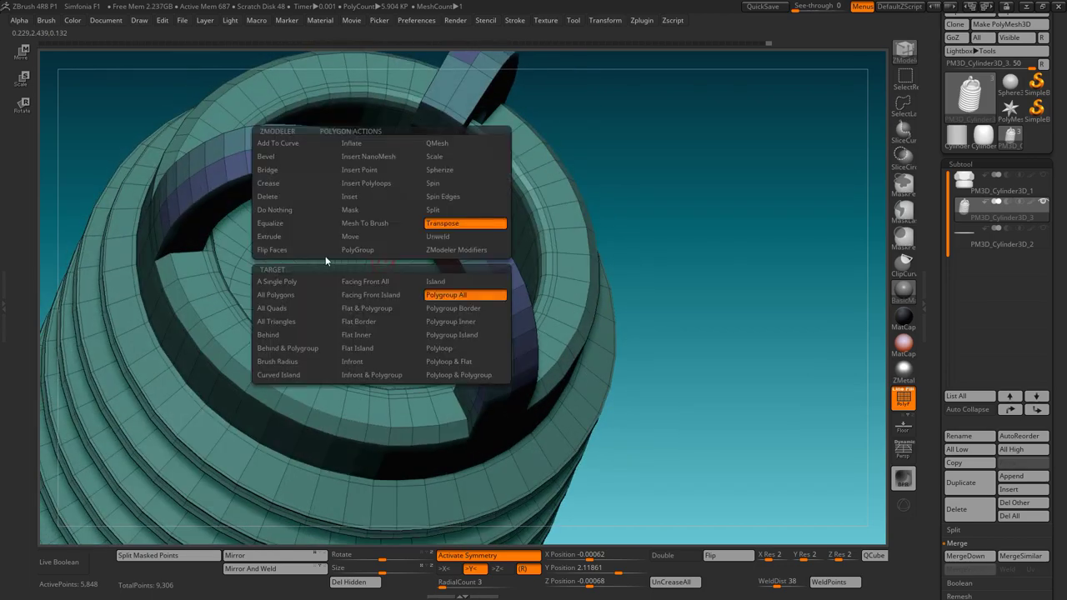
click(269, 236)
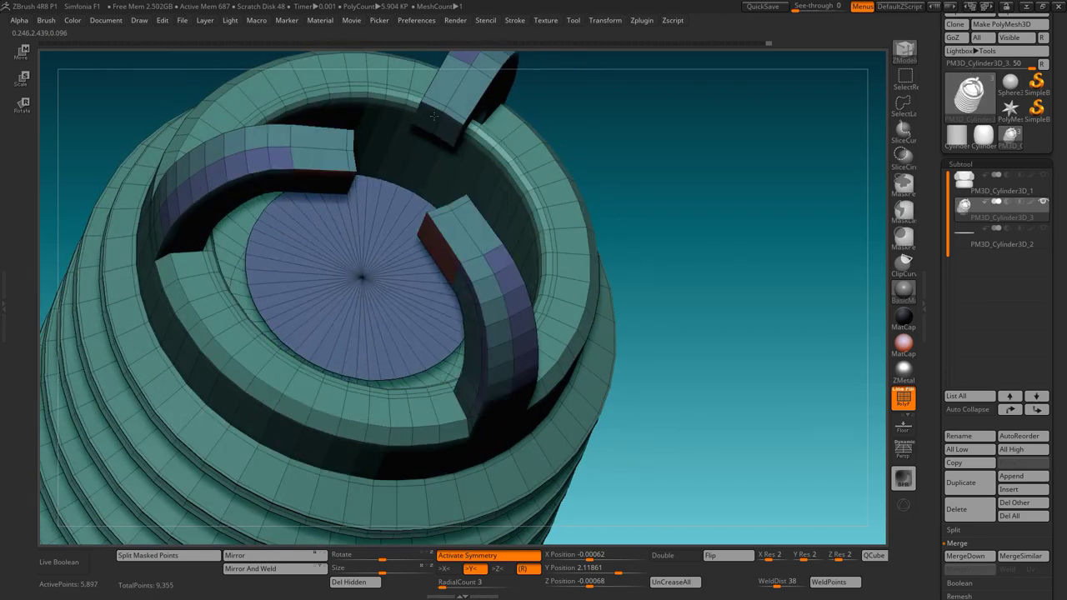
key(space)
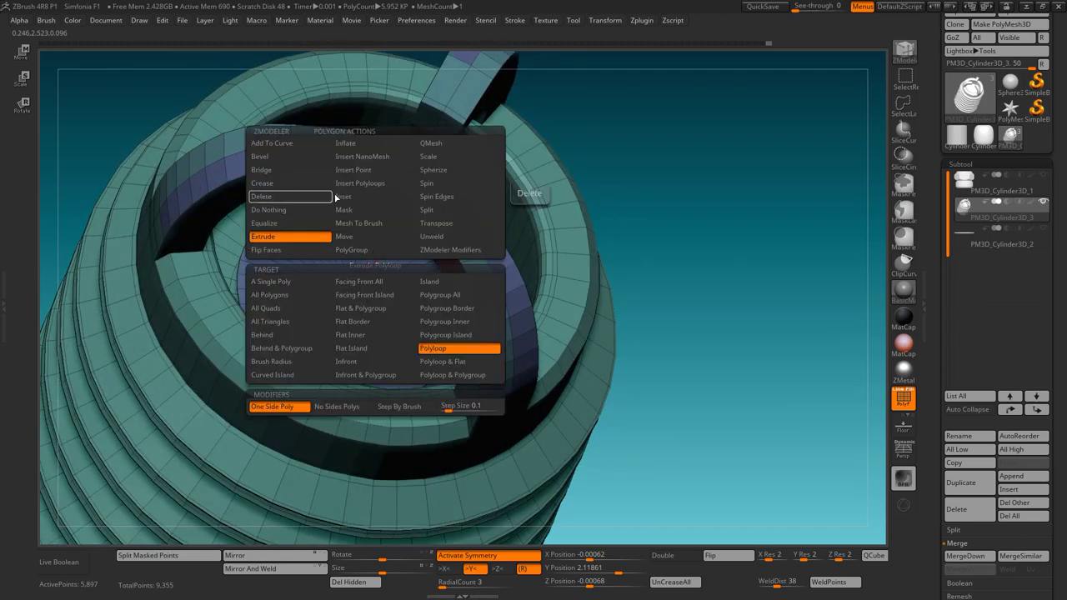
click(290, 197)
click(367, 262)
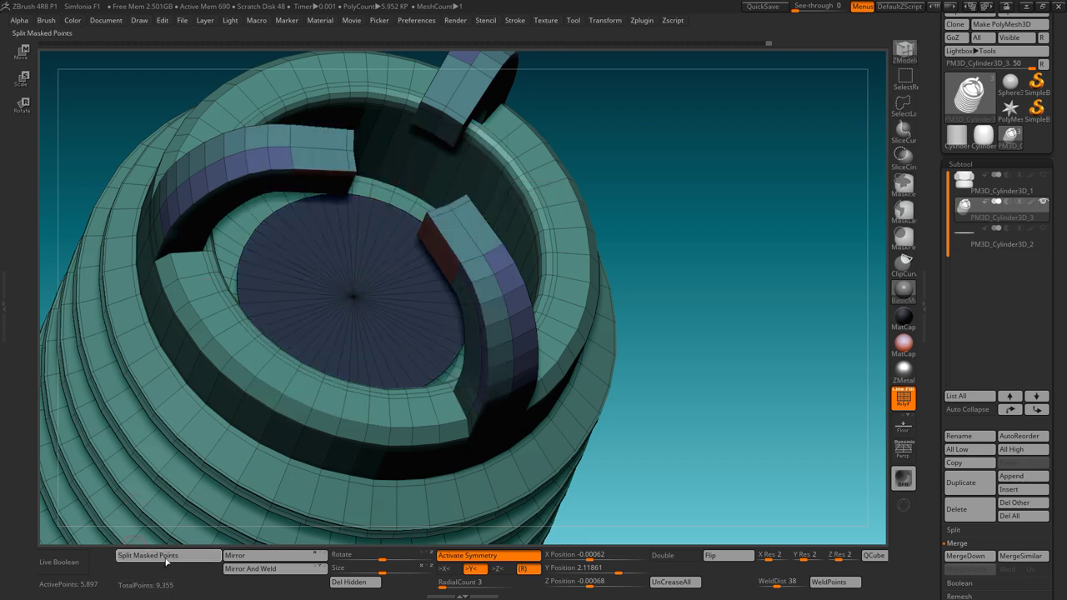
click(166, 555)
alt+click(359, 292)
key(space)
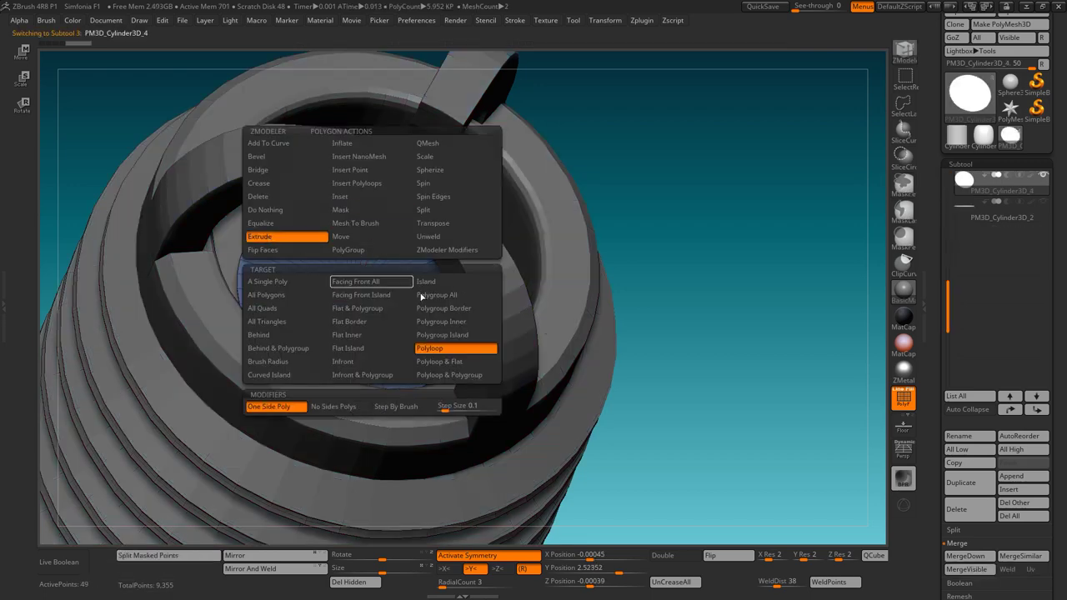
- Extrude the disc with a Polygroup All target into a deep cylinder
click(422, 295)
drag(358, 250, 383, 300)
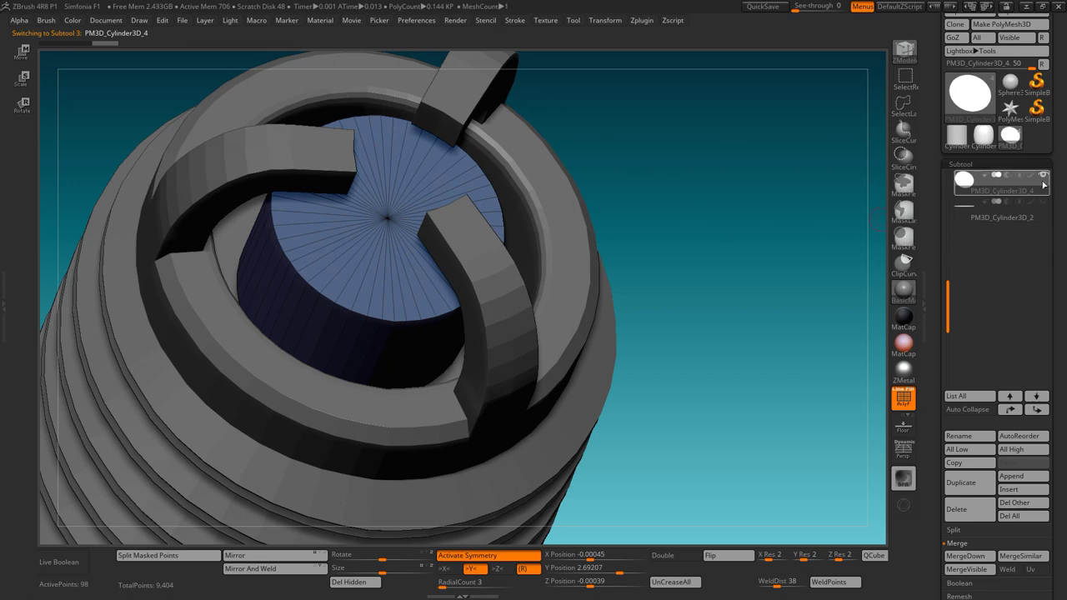
drag(709, 309, 757, 392)
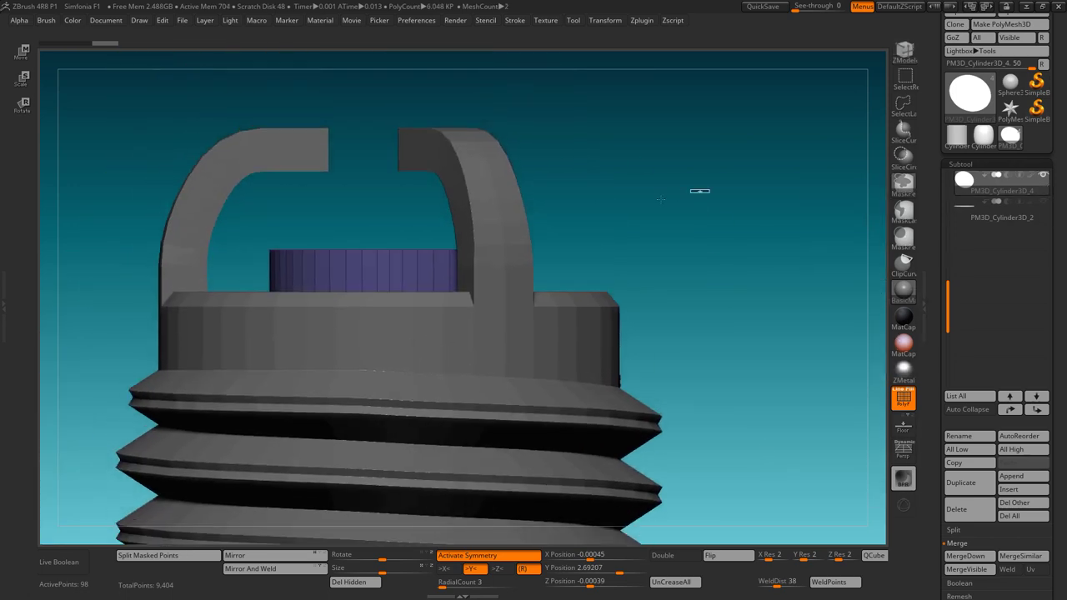
- Stretch the cylinder up between the arches, taper its top with Size -55, and solo it
ctrl+click(660, 236)
click(22, 52)
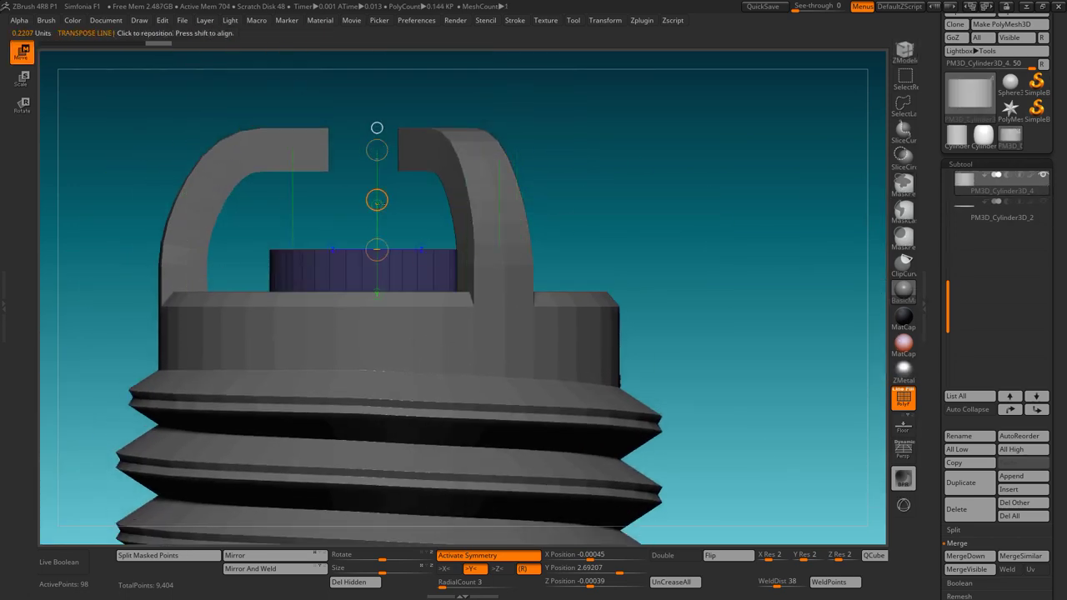
drag(377, 200, 377, 200)
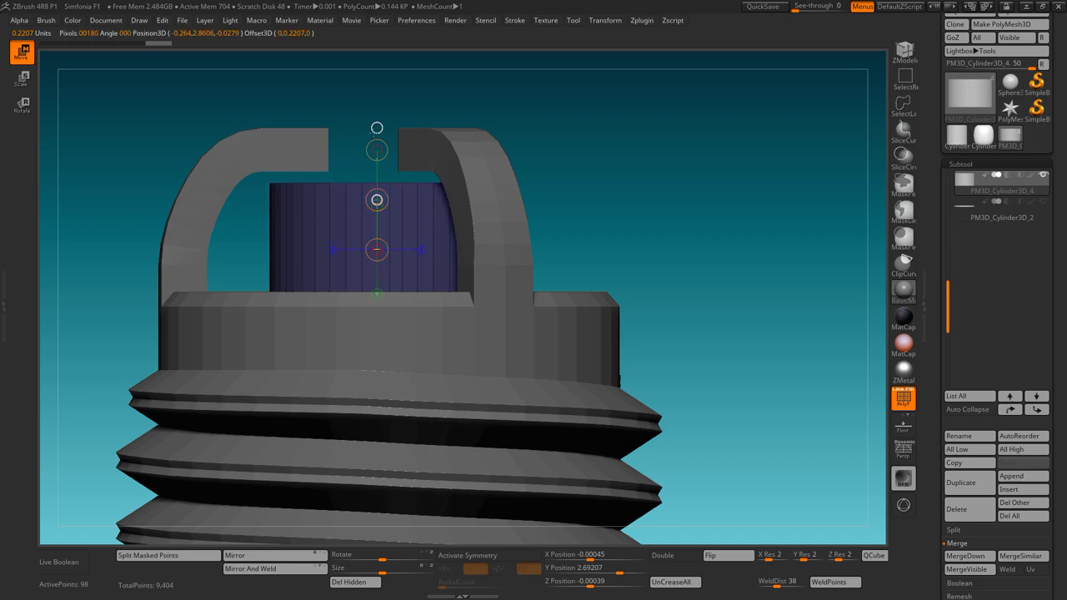
drag(385, 572, 355, 568)
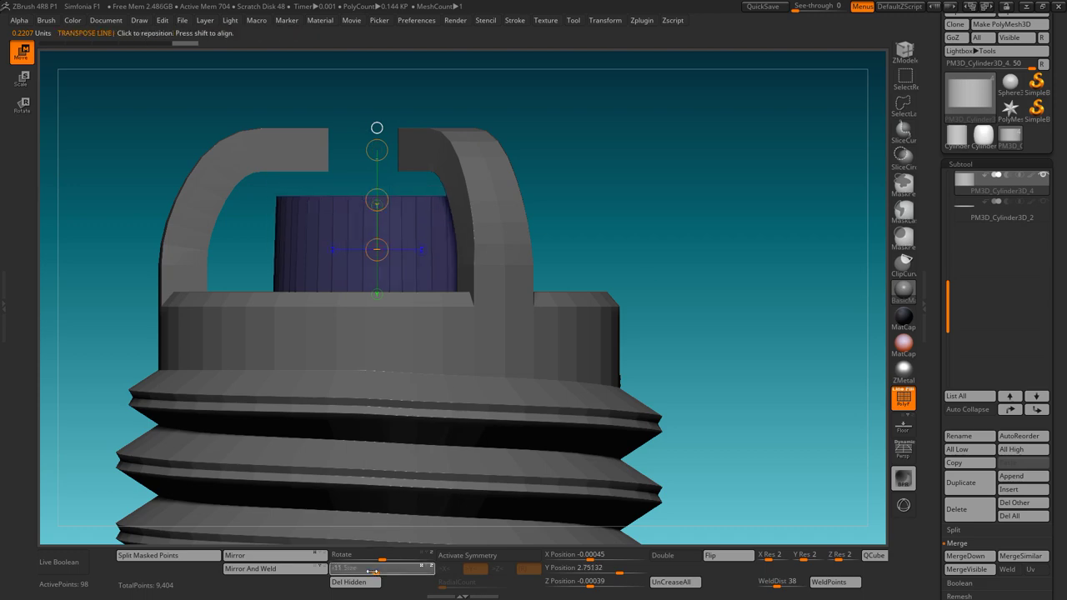
drag(800, 125, 931, 254)
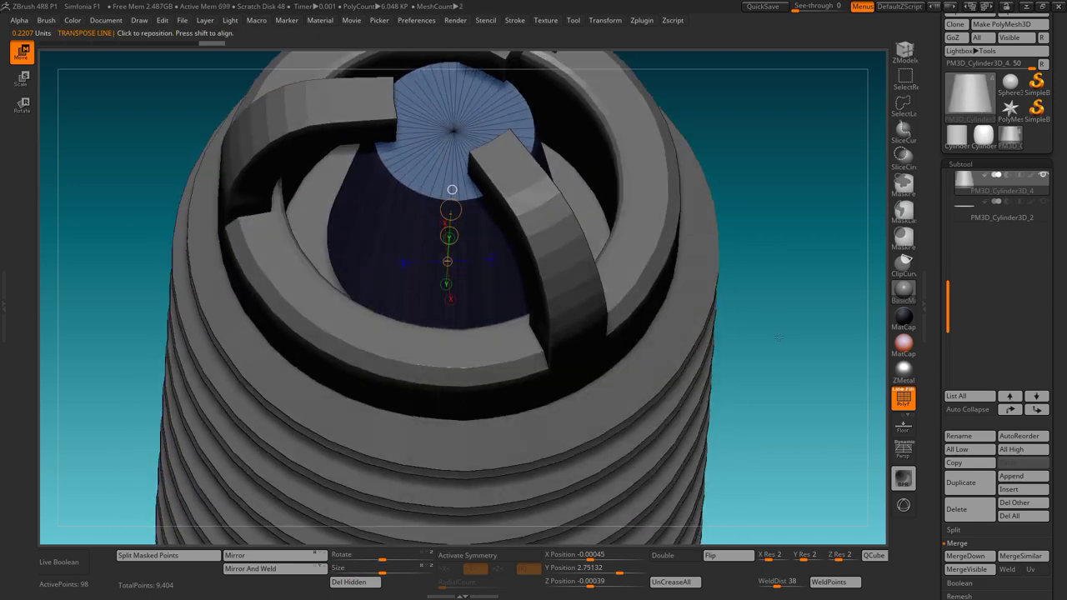
drag(947, 296, 947, 192)
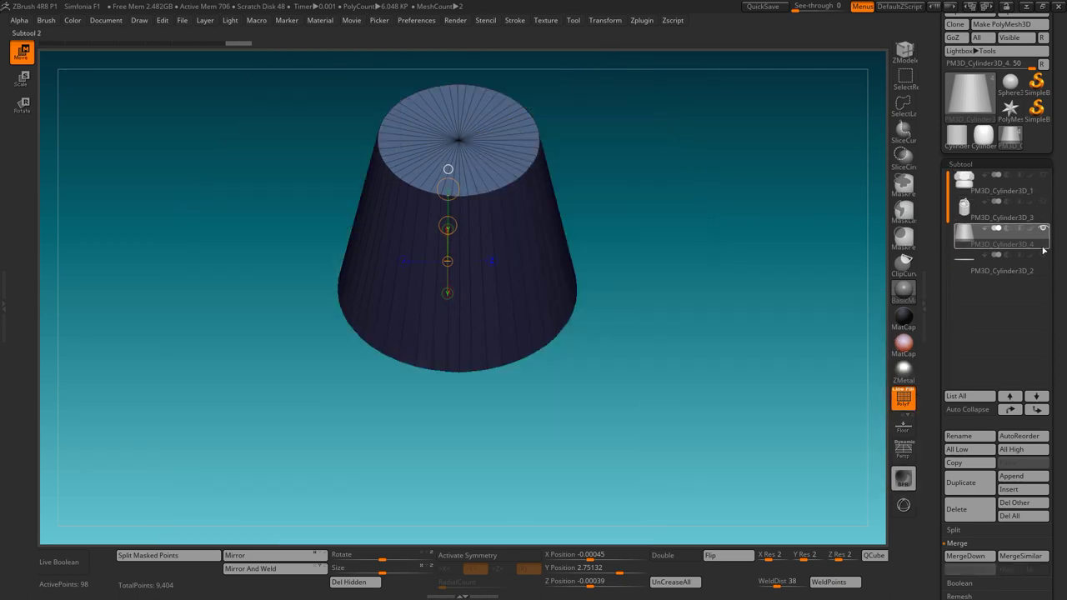
mouse_move(708, 350)
mouse_down()
mouse_move(708, 242)
mouse_move(690, 306)
mouse_up()
- Extrude the cylinder's cap face outward with ZModeler
key(q)
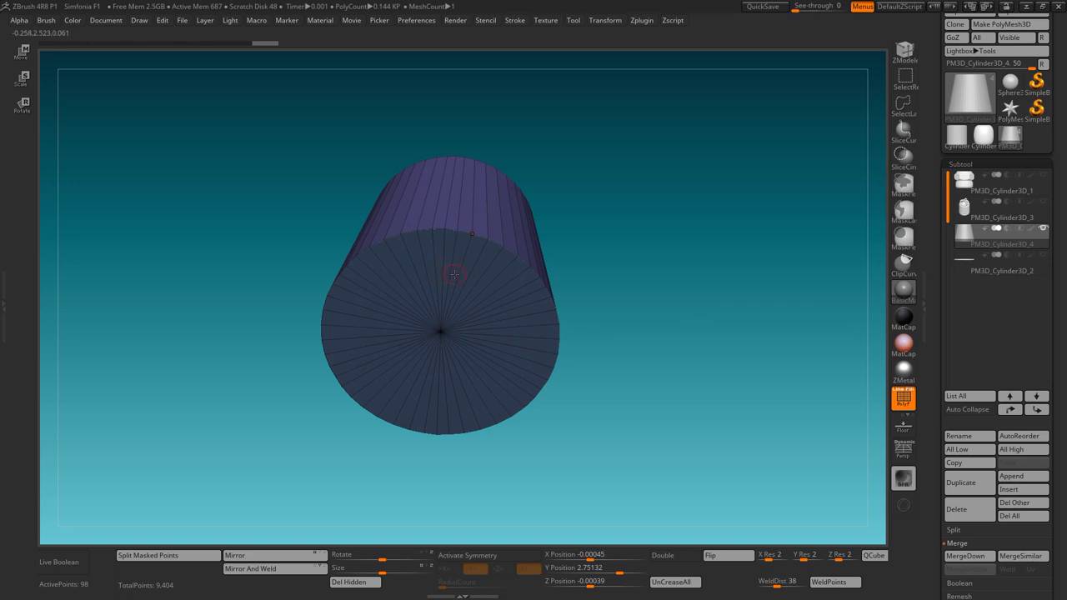
key(space)
drag(455, 286, 450, 315)
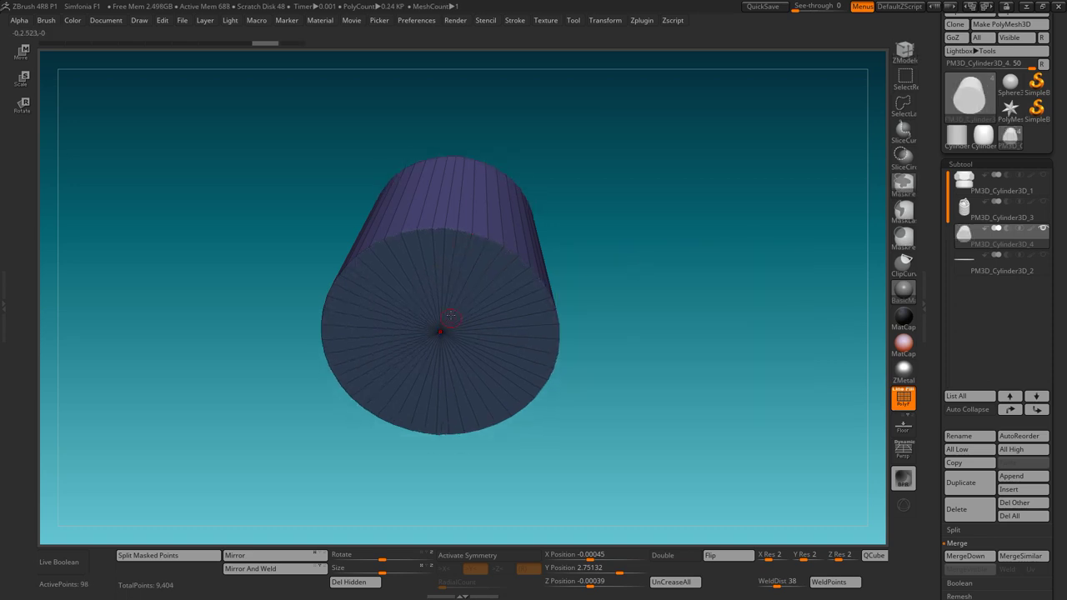
key(space)
click(517, 347)
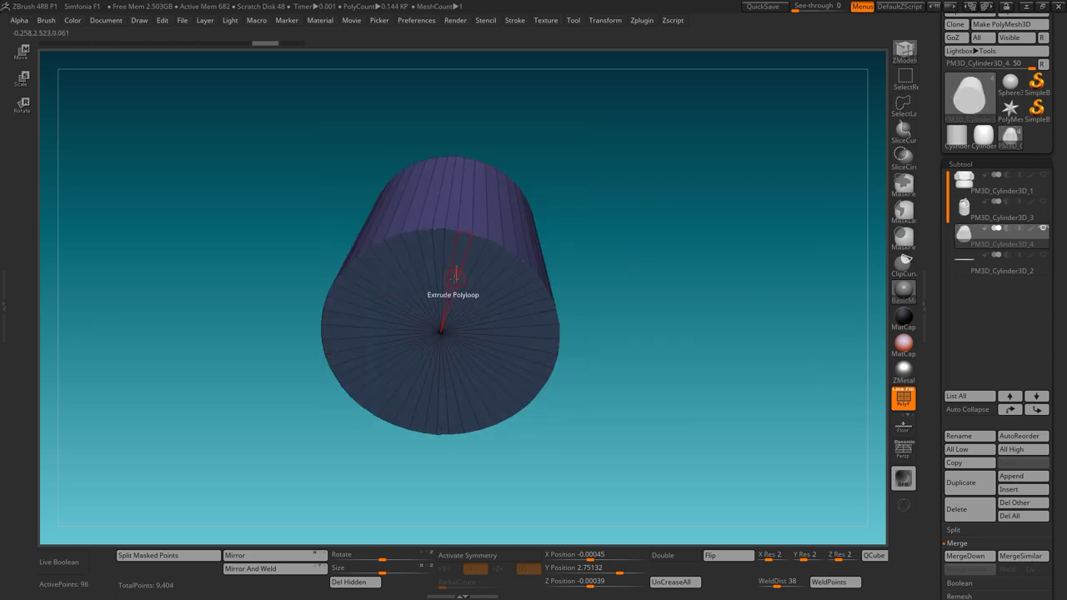
drag(455, 275, 455, 292)
- Show the PM3D_Cylinder3D_3 ring and add a concentric loop to the cap
mouse_move(633, 358)
mouse_down()
mouse_move(700, 413)
mouse_move(730, 500)
mouse_move(772, 432)
mouse_up()
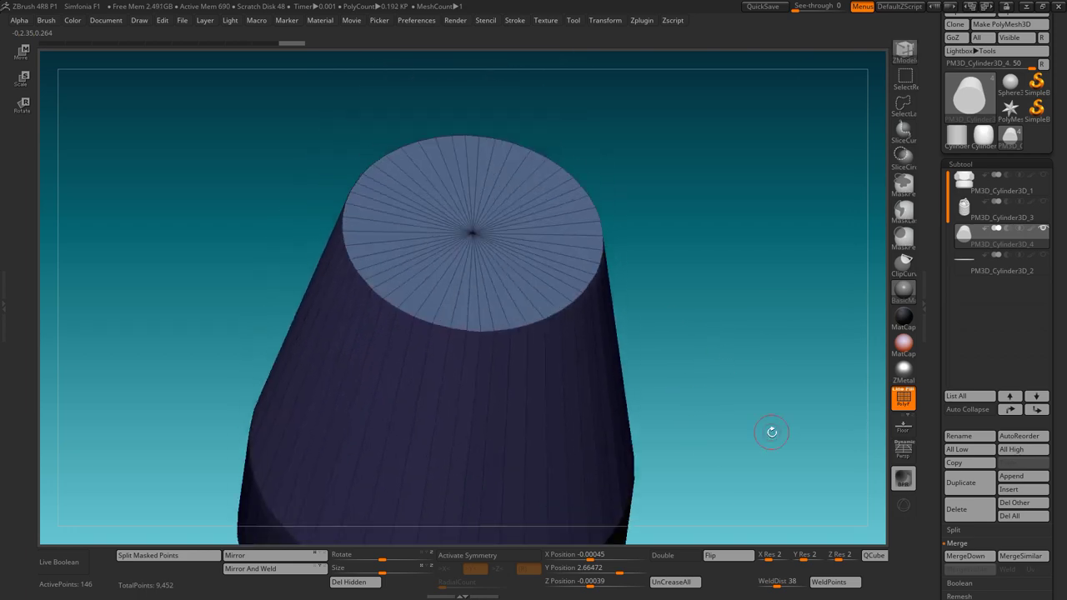
click(1042, 201)
drag(558, 229, 742, 177)
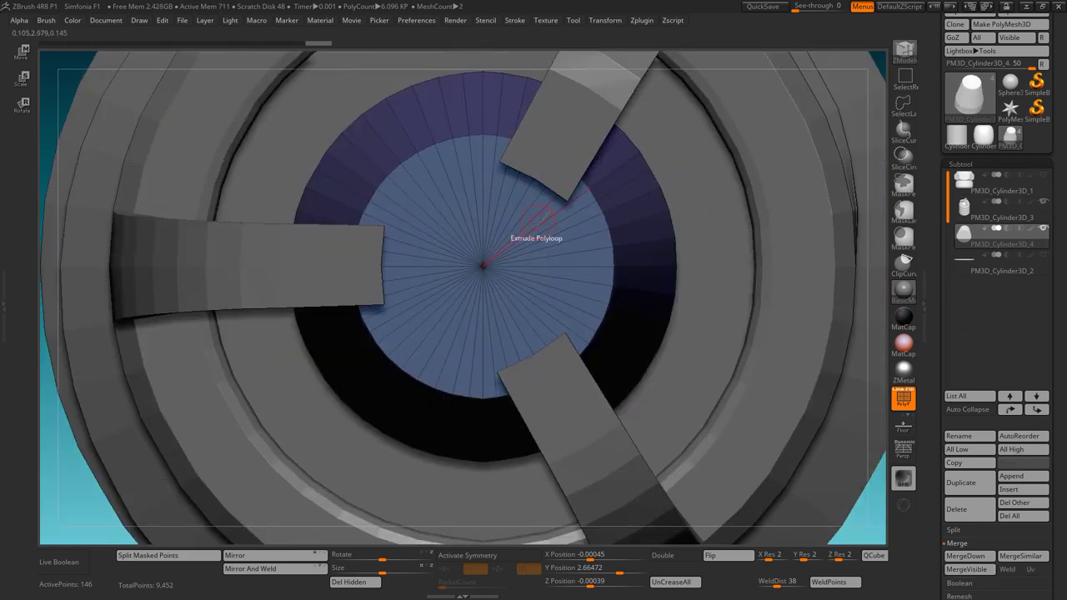
key(space)
click(534, 215)
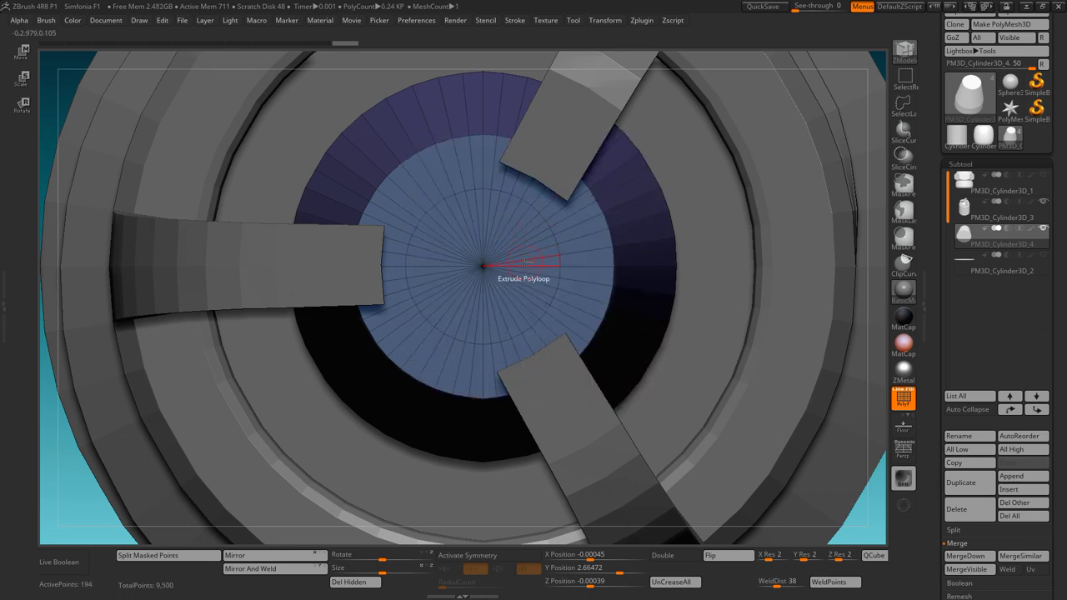
- Hide the ring part and extrude the inner cap polyloop down into a hole
drag(750, 400, 775, 334)
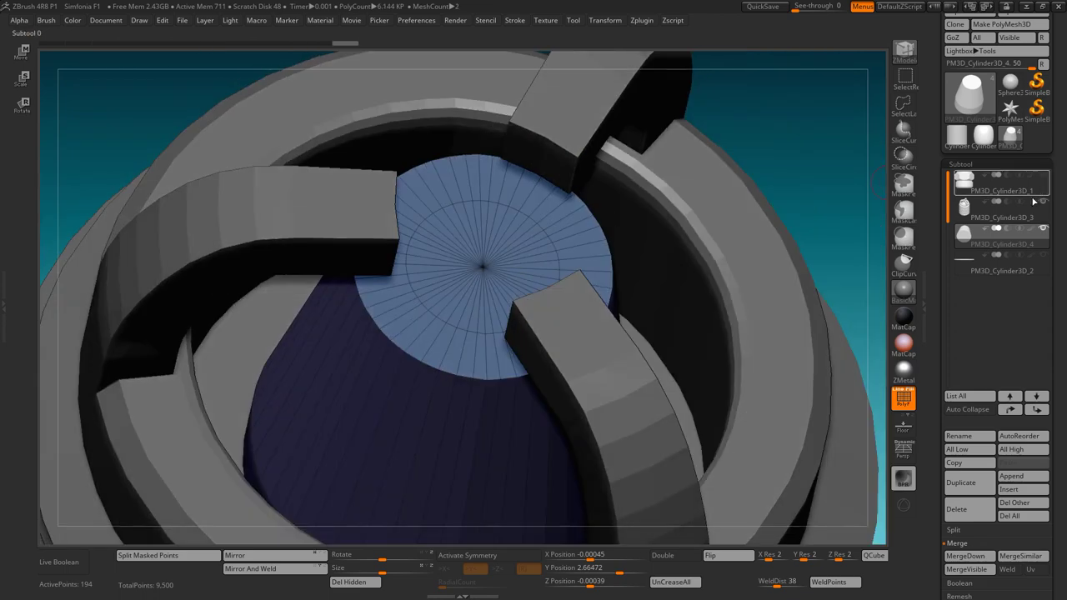
click(1043, 201)
drag(683, 272, 497, 236)
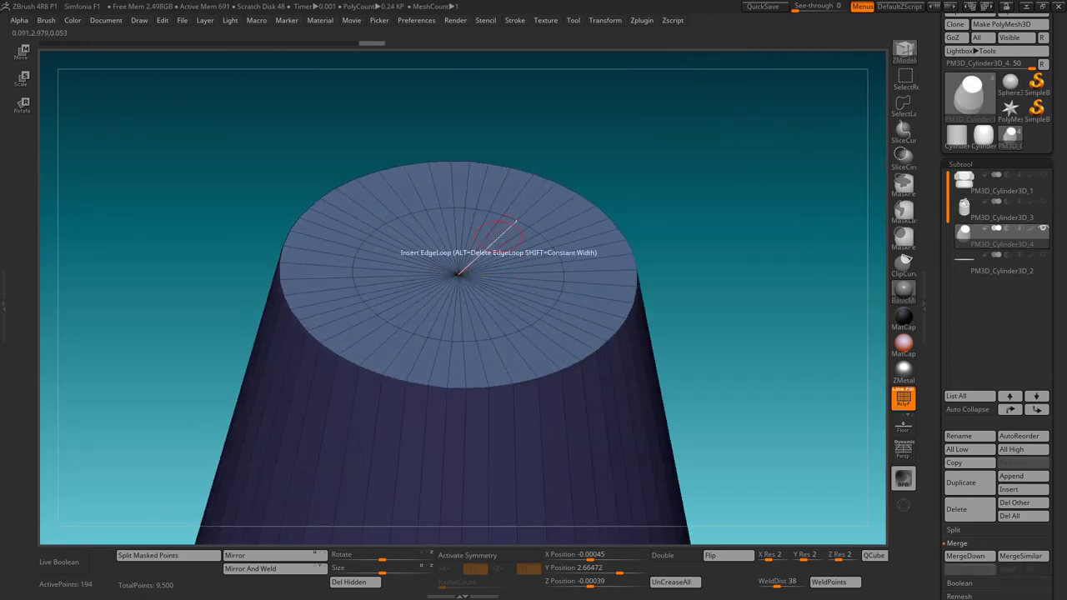
key(space)
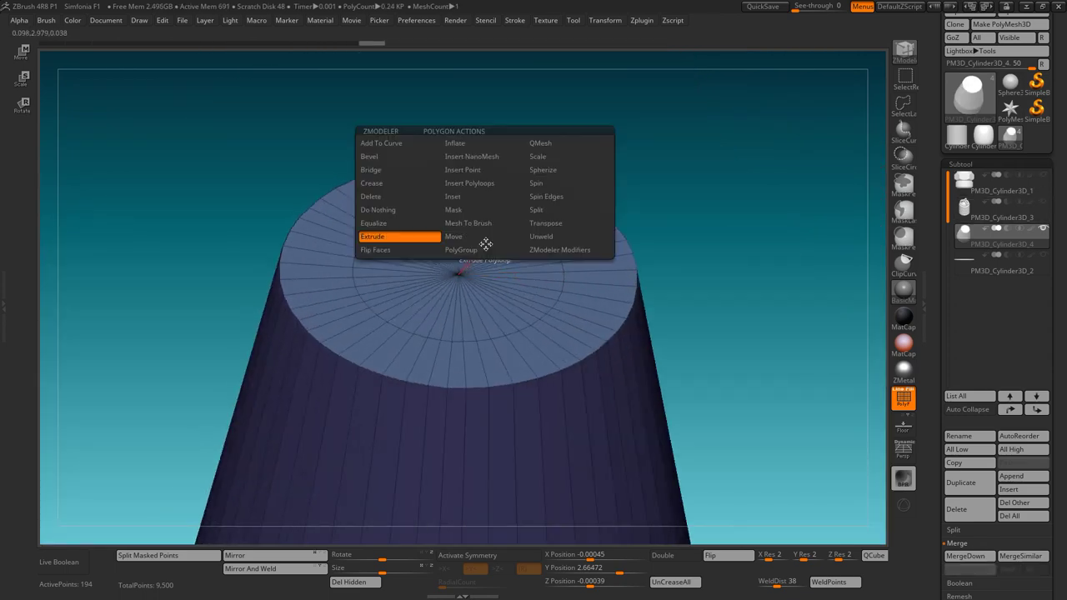
drag(498, 247, 504, 407)
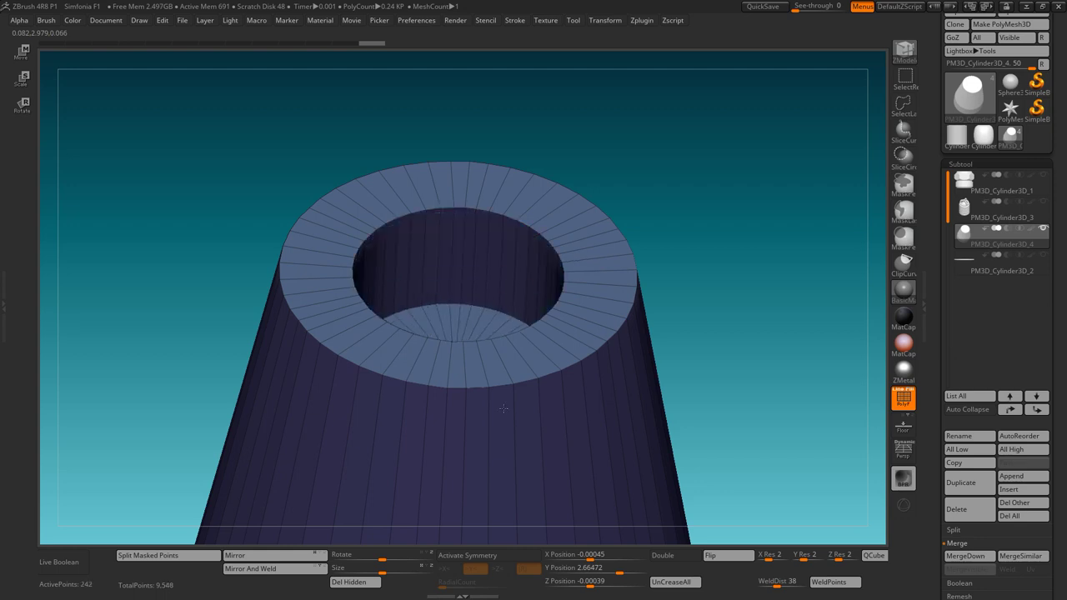
drag(498, 321, 511, 304)
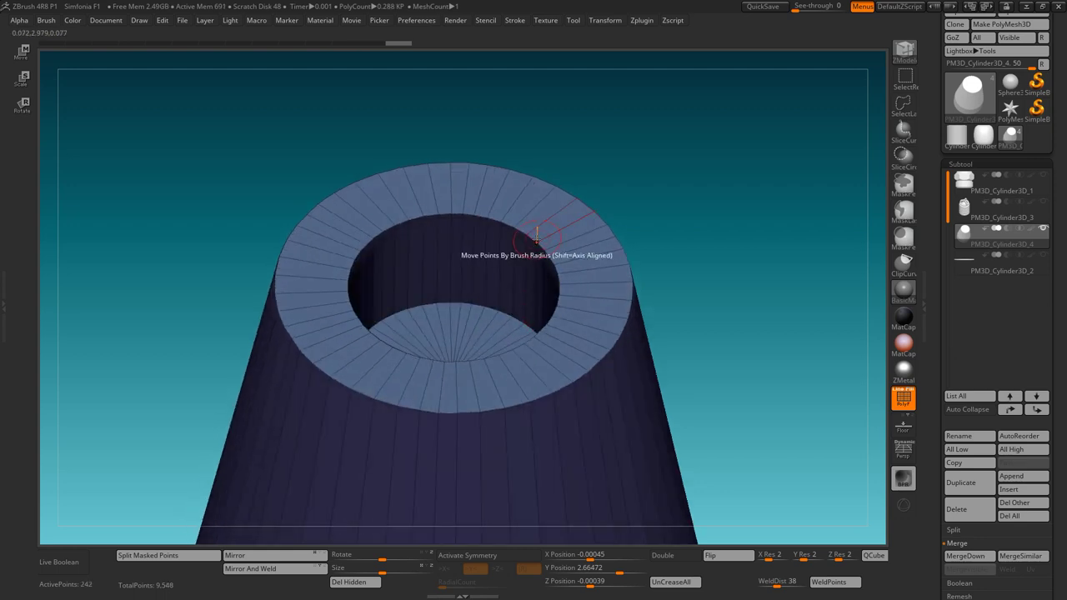
- Bevel the inner rim of the hole and the outer rim of the top
key(space)
click(447, 262)
click(530, 239)
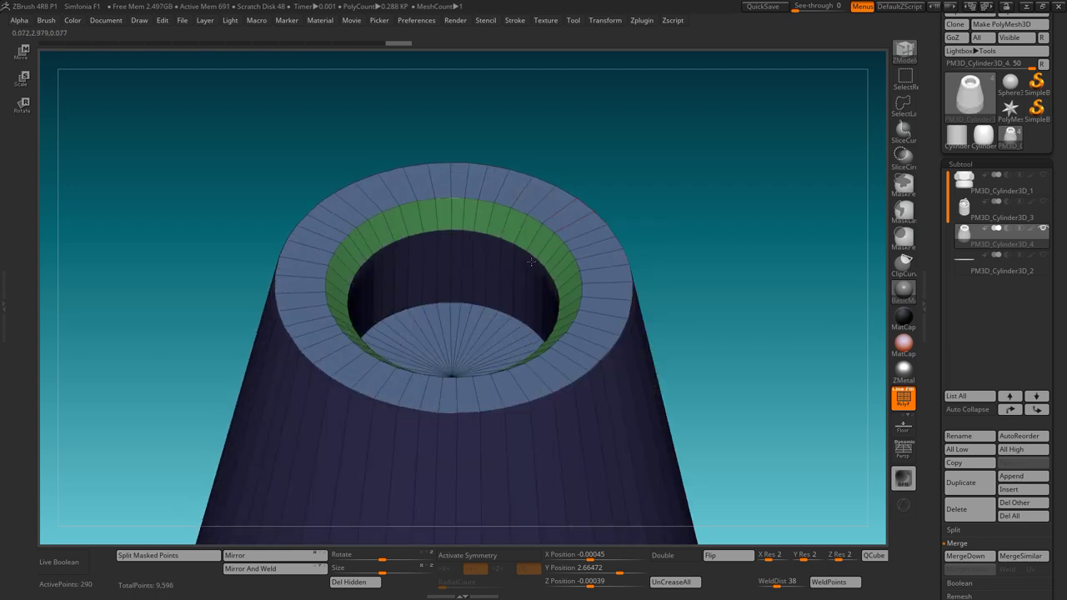
click(614, 224)
drag(322, 244, 555, 294)
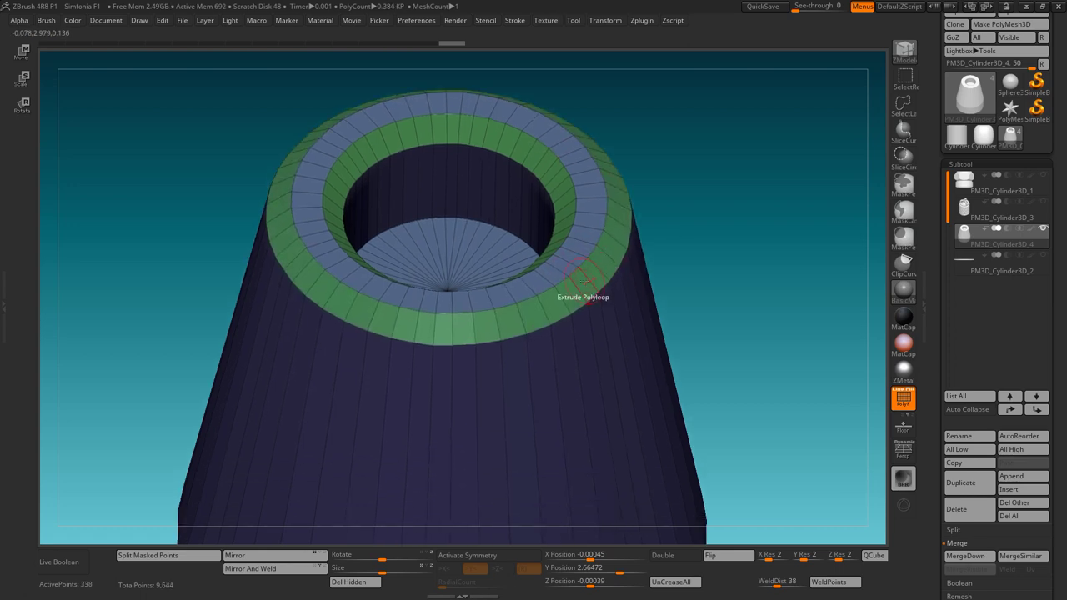
- Insert extra edge loops around the top ring
key(space)
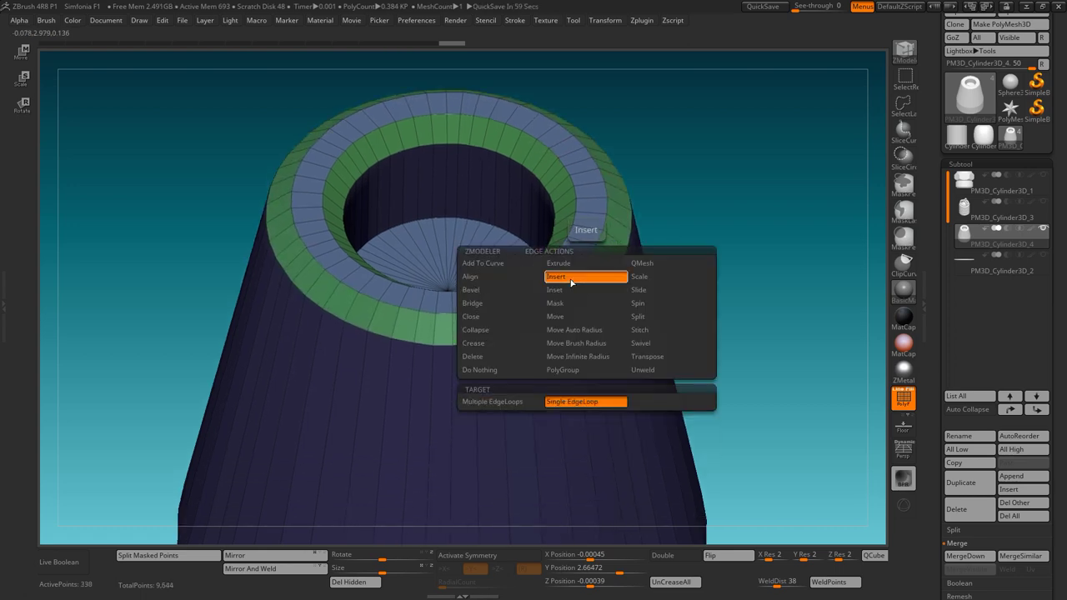
click(572, 277)
click(588, 271)
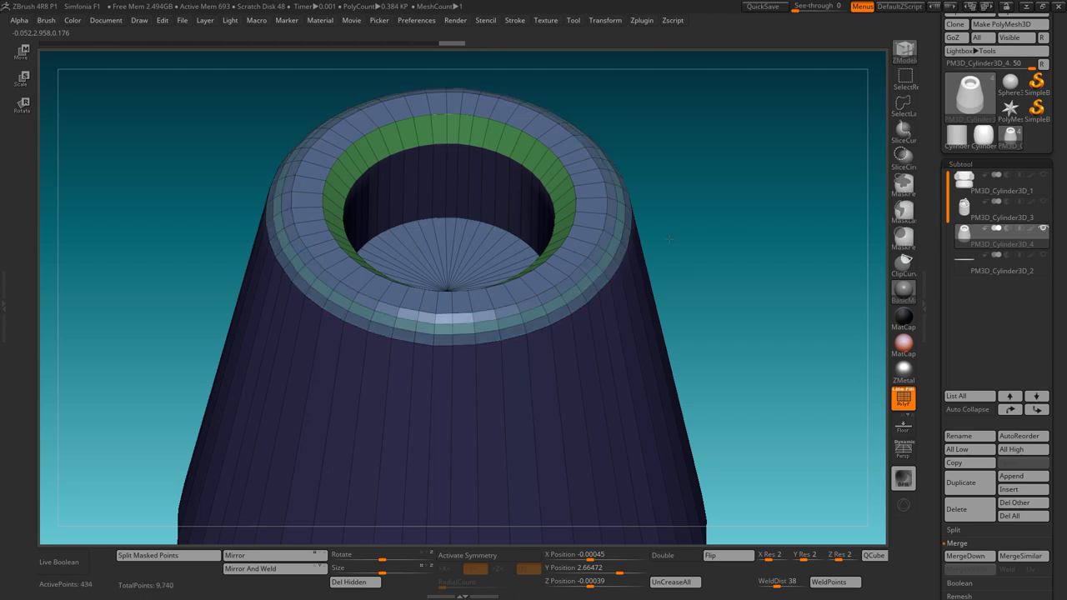
mouse_move(668, 240)
mouse_down()
mouse_move(491, 238)
mouse_move(530, 317)
mouse_move(452, 234)
mouse_up()
click(488, 267)
key(space)
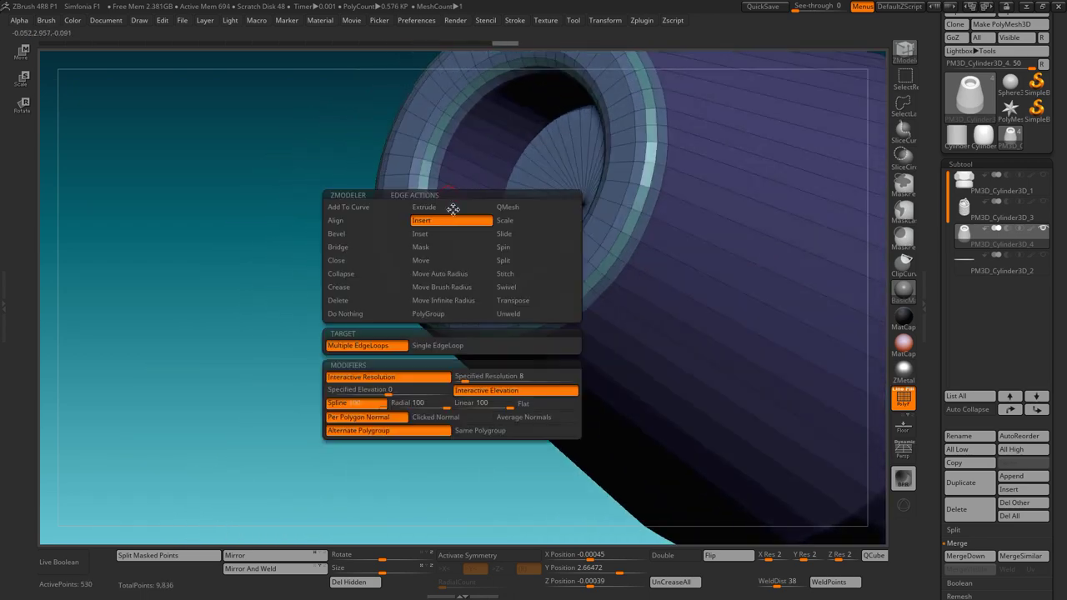
click(447, 343)
mouse_move(447, 343)
mouse_down()
mouse_move(526, 200)
mouse_move(674, 265)
mouse_move(724, 250)
mouse_move(526, 262)
mouse_up()
key(space)
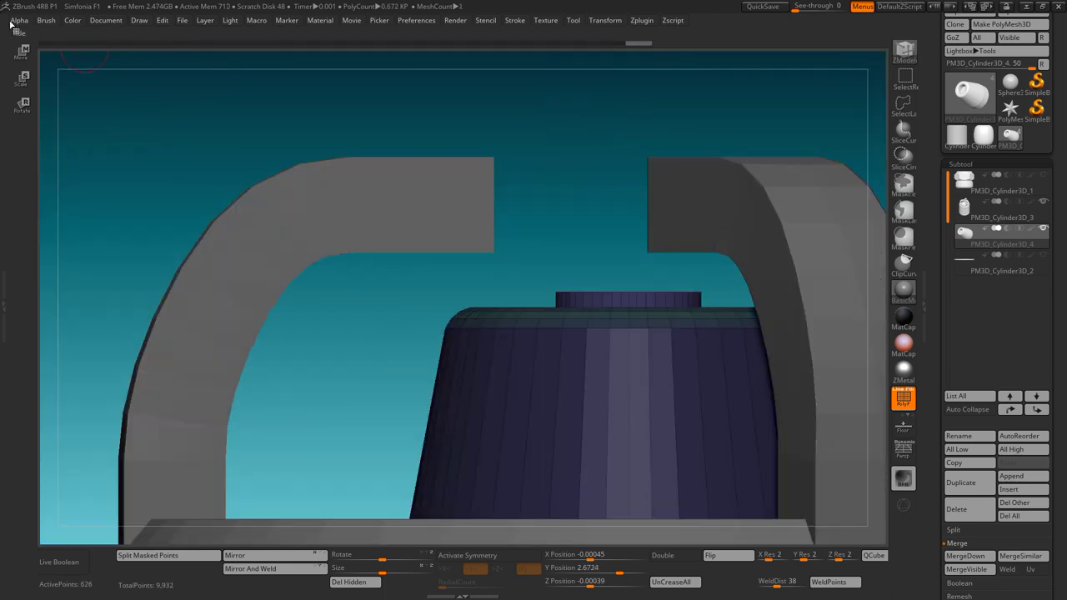
- Stretch the central post upward with a Move transpose line and bevel its top edge
click(22, 51)
mouse_move(655, 233)
mouse_down()
mouse_move(663, 122)
mouse_move(446, 149)
mouse_up()
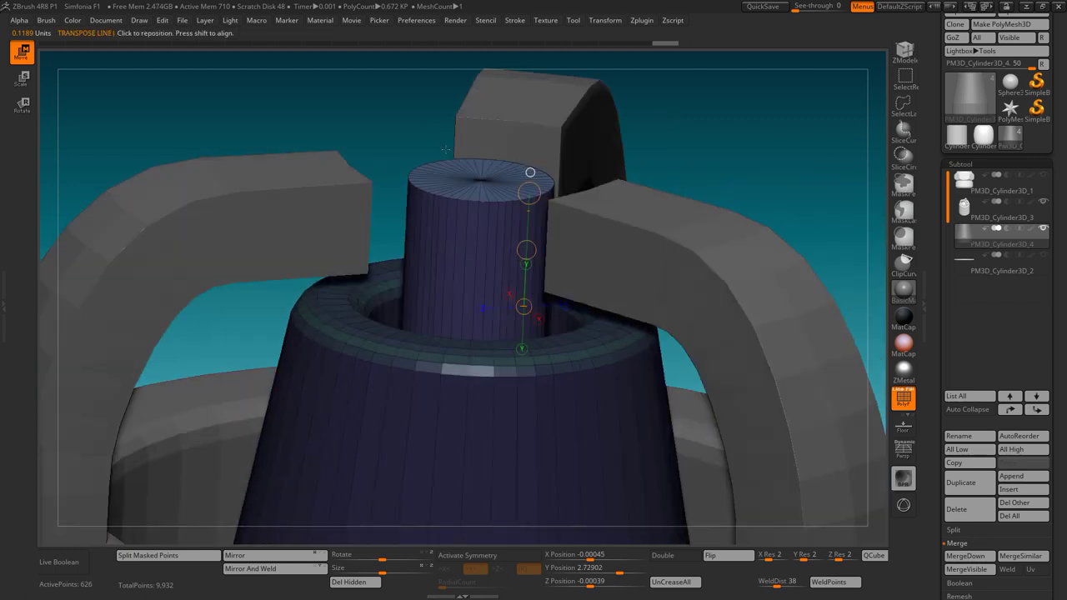
click(904, 55)
key(space)
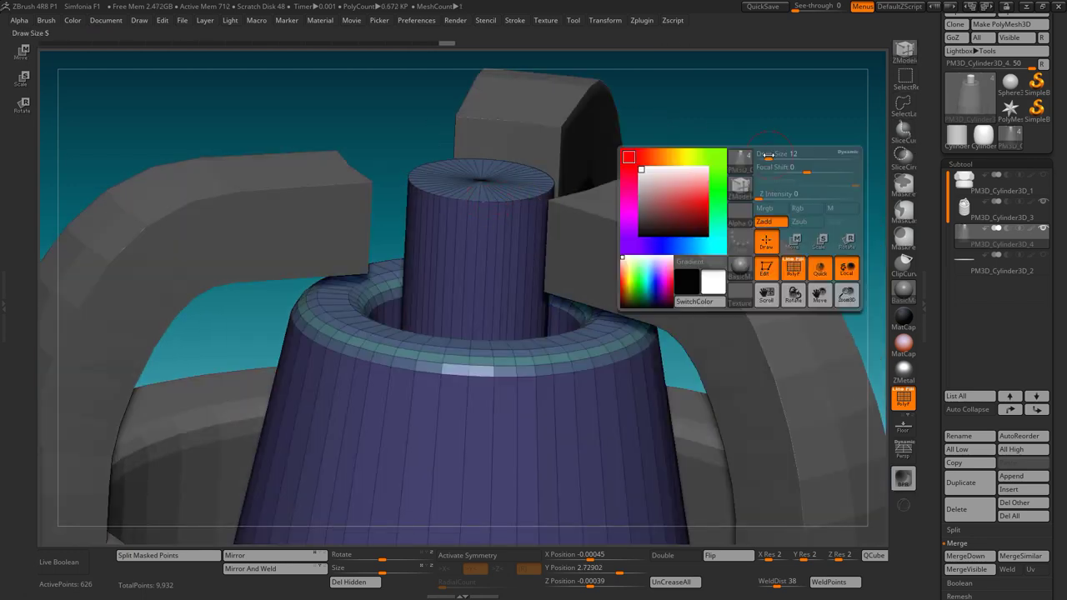
key(space)
click(390, 226)
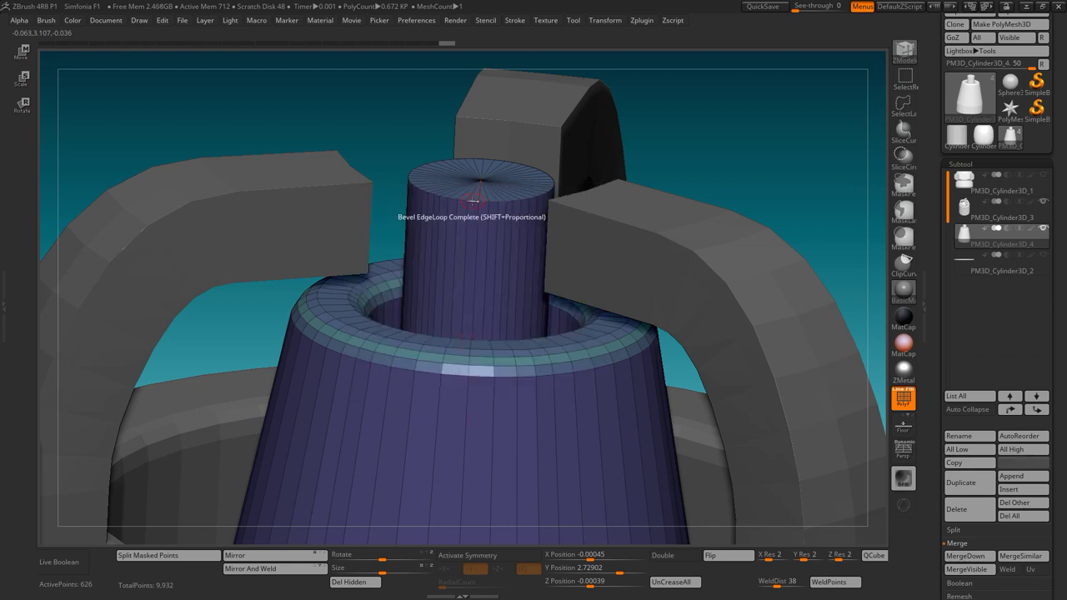
click(473, 210)
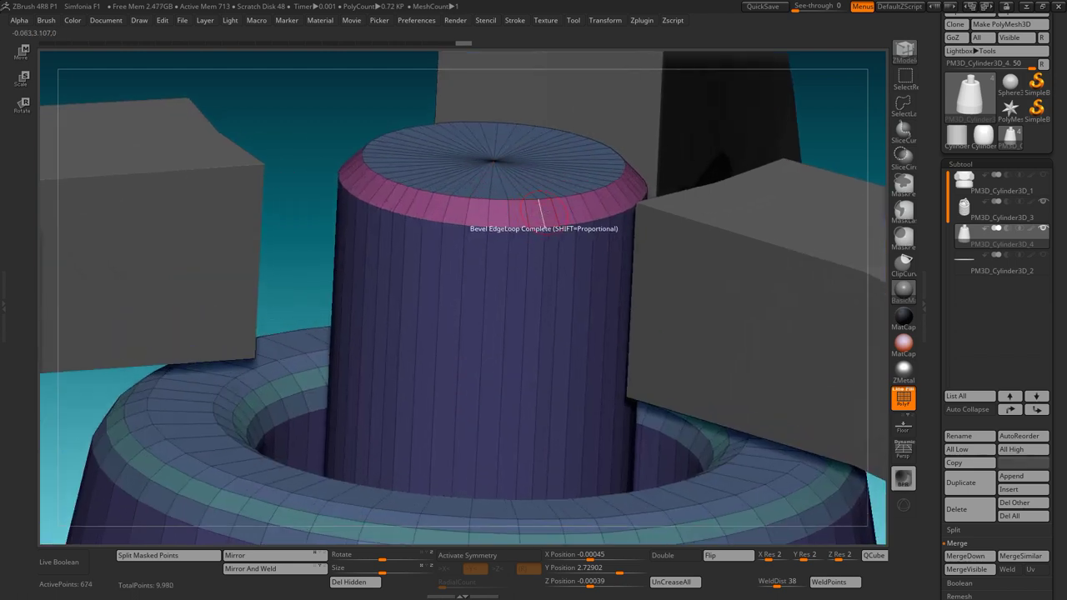
- Insert two single edge loops near the post's top
key(space)
click(524, 225)
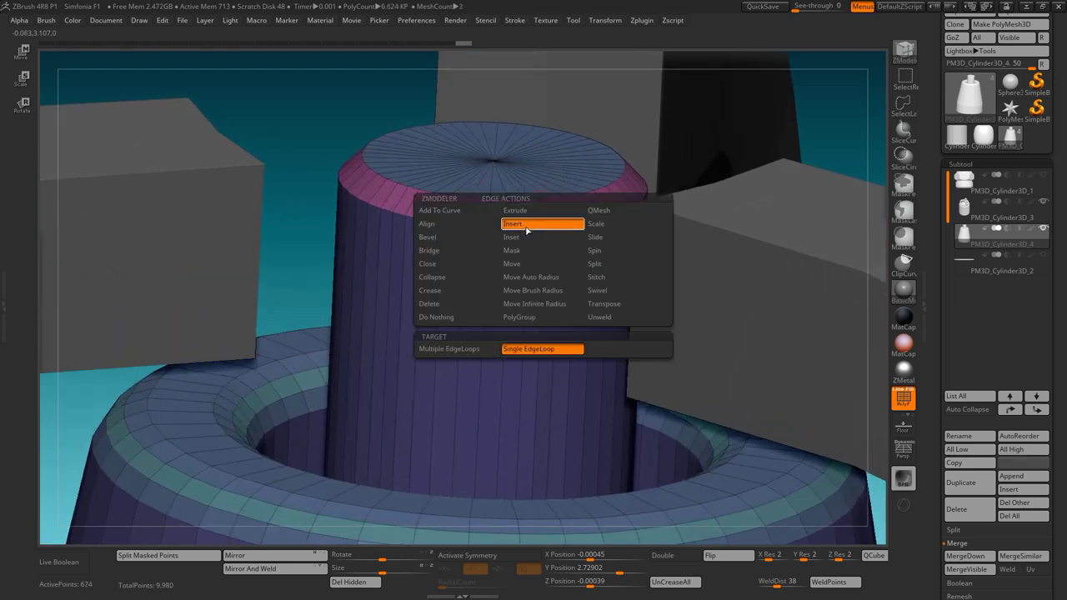
click(524, 350)
key(space)
click(413, 350)
click(500, 208)
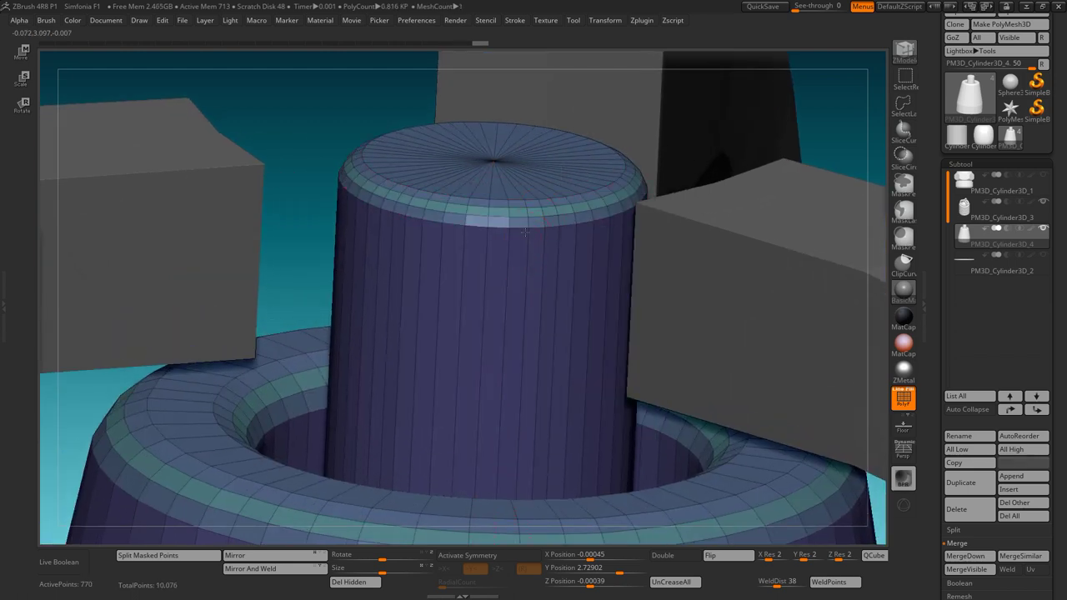
mouse_move(467, 237)
mouse_down()
mouse_move(525, 310)
mouse_move(732, 259)
mouse_move(709, 305)
mouse_move(676, 317)
mouse_up()
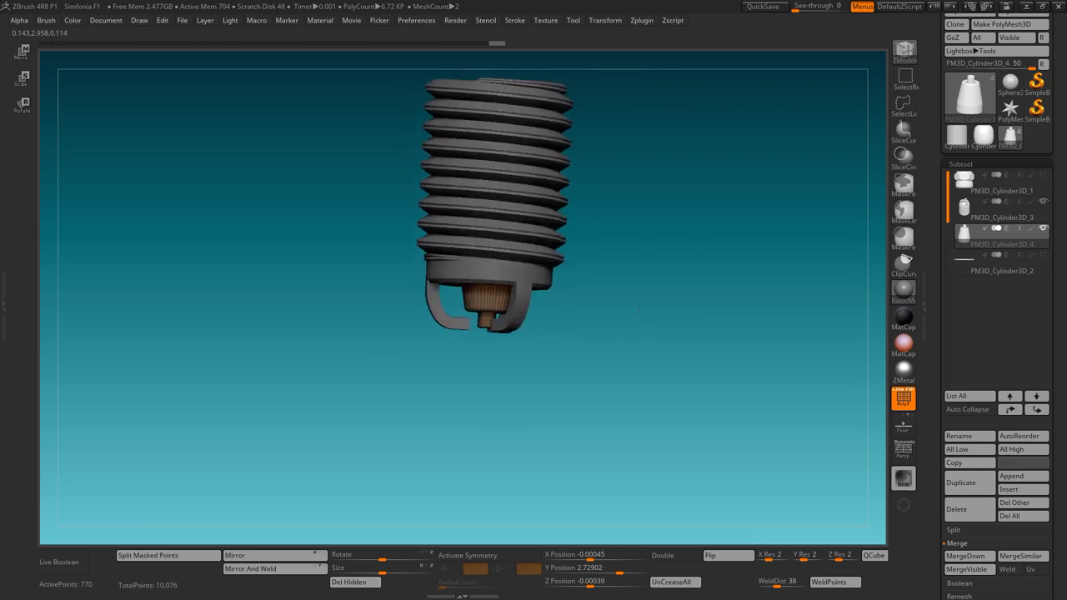
- Unhide all subtools, frame the plug with F, and turn off PolyF
click(1042, 177)
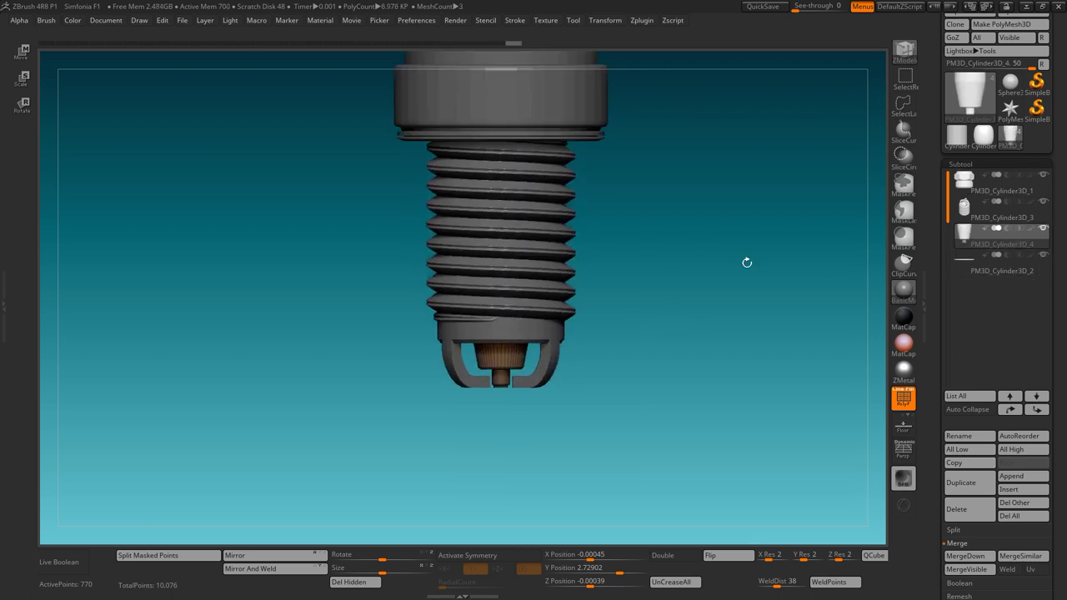
key(f)
drag(622, 260, 623, 294)
click(904, 400)
mouse_move(743, 351)
mouse_down()
mouse_move(659, 378)
mouse_move(699, 320)
mouse_up()
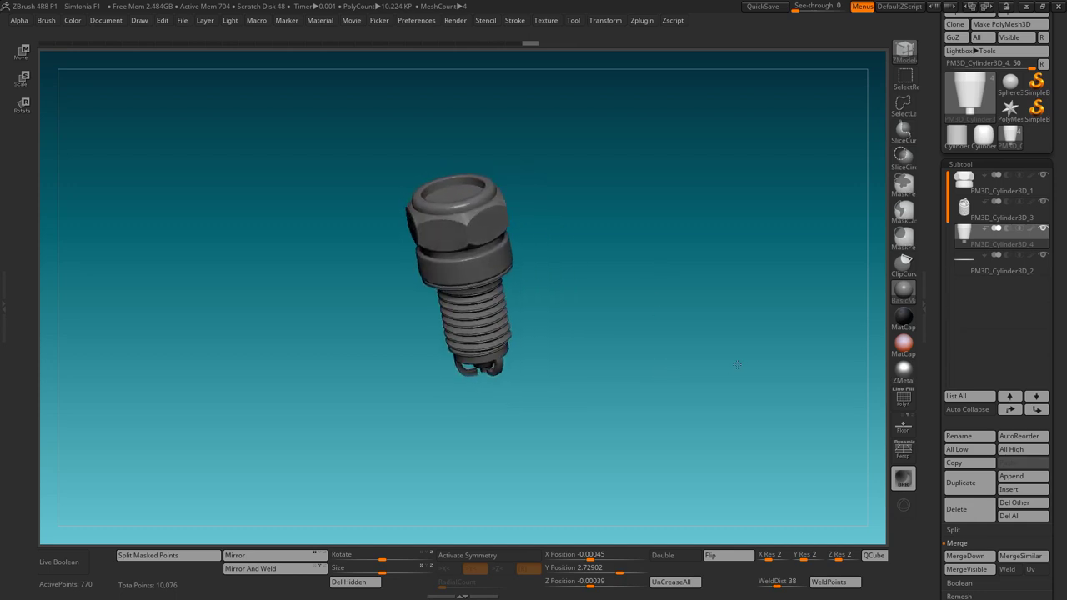
- Frame the PureRef photo of the DENSO insulator and terminal, then select the hex nut subtool
key(super)
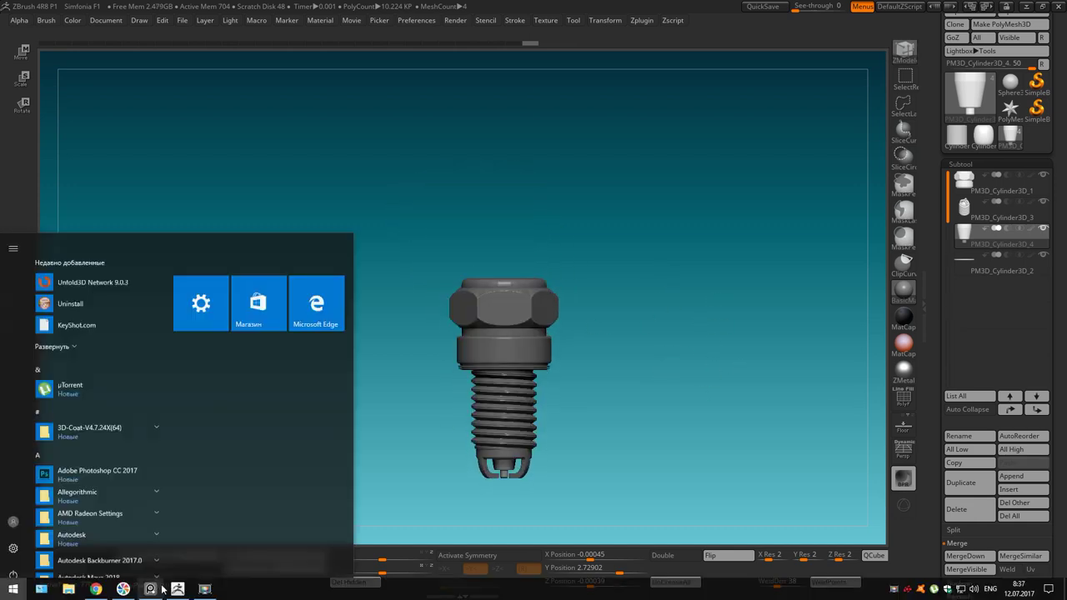
right_click(150, 137)
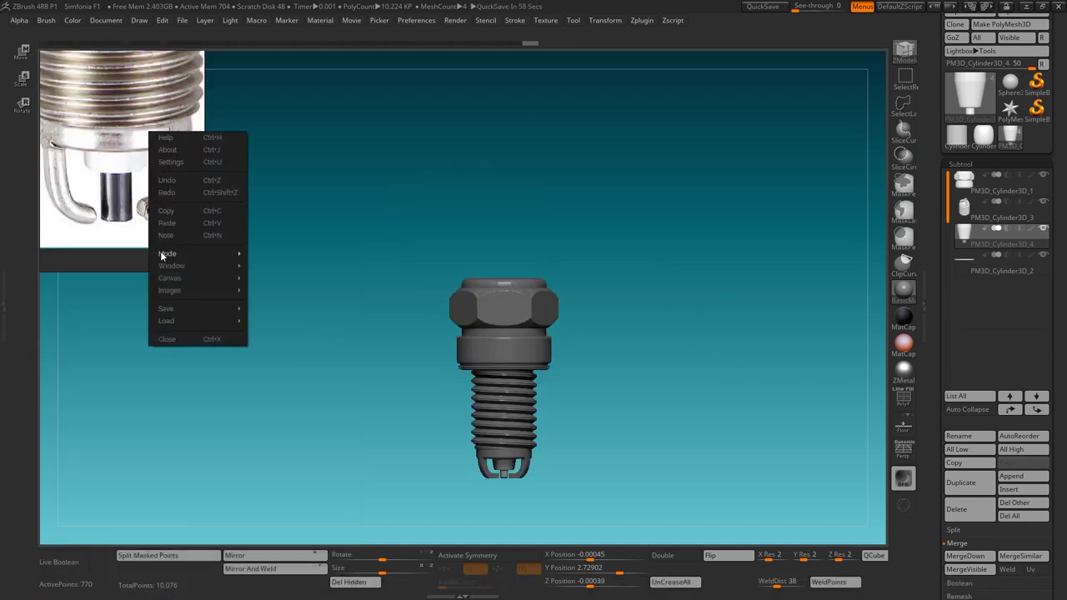
click(267, 278)
scroll(122, 70, down, 3)
scroll(122, 71, up, 2)
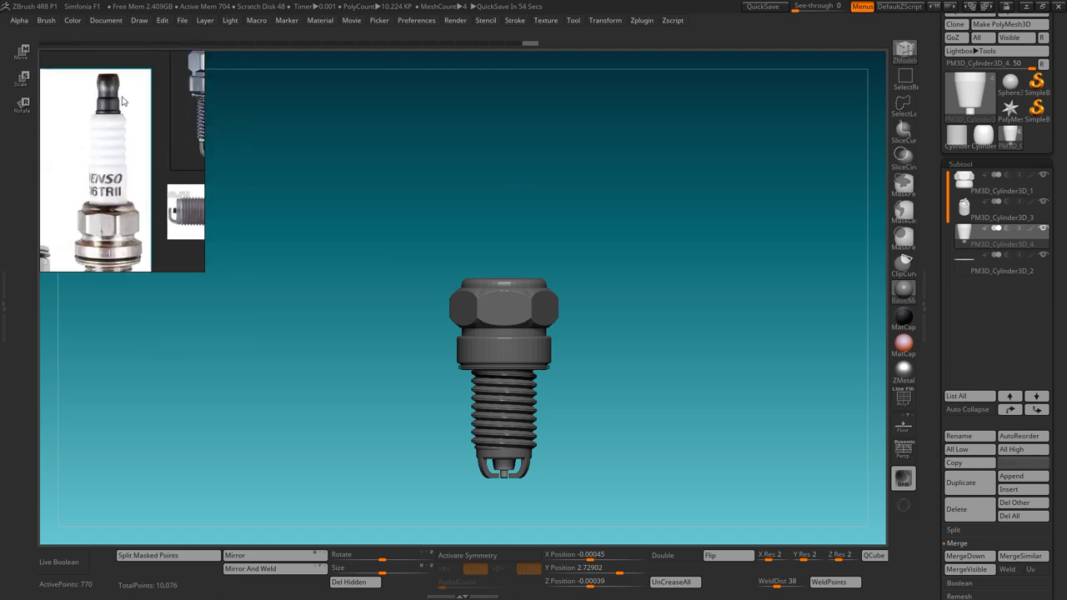
scroll(127, 115, up, 2)
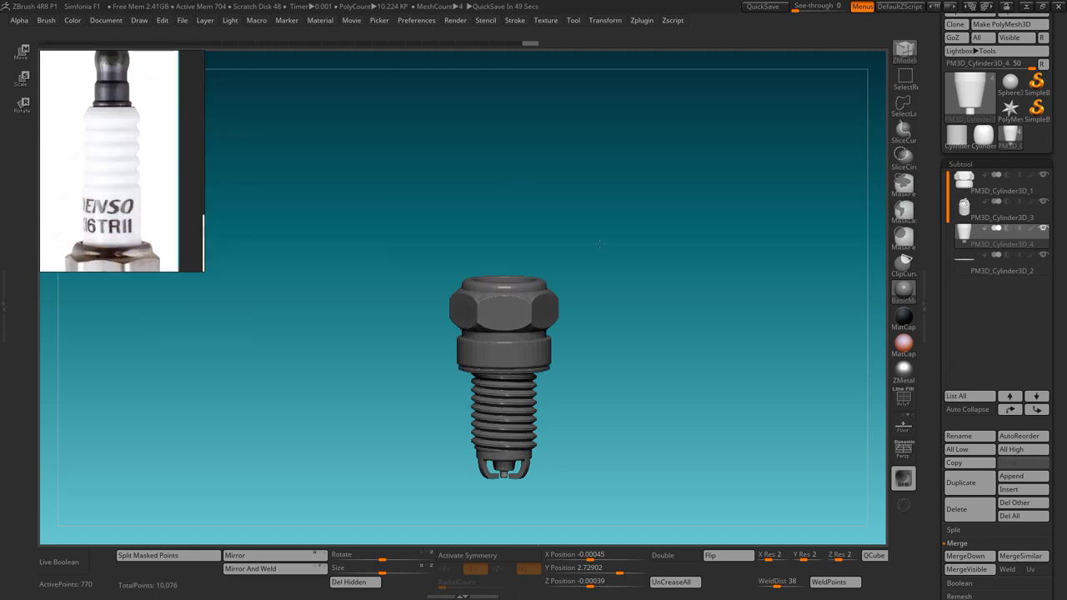
drag(534, 125, 572, 202)
alt+click(584, 212)
- Insert a concentric single edge loop on the hex nut's top cap
key(f)
click(904, 400)
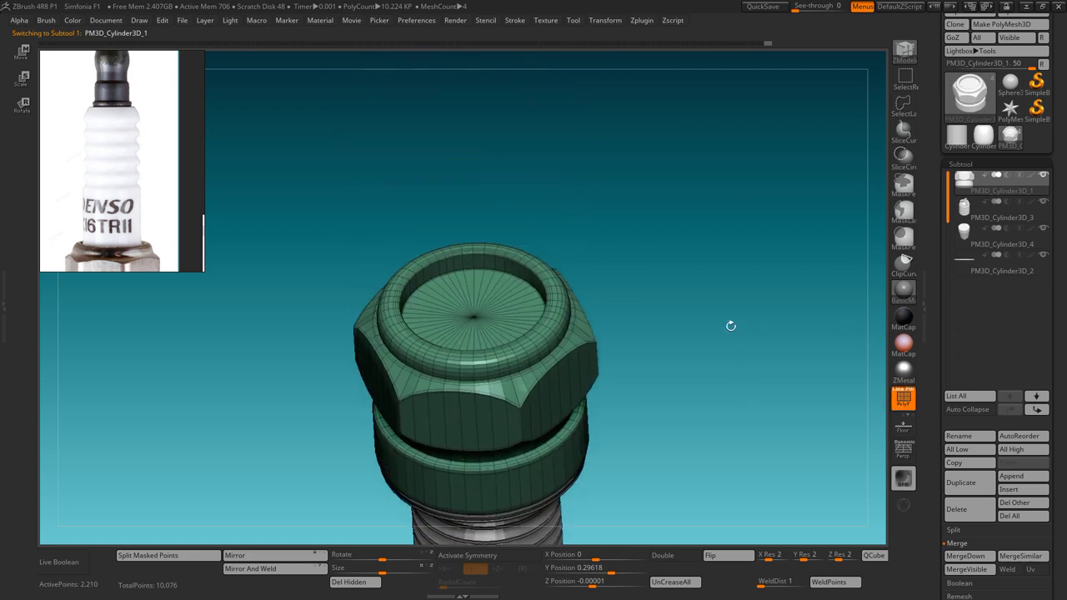
drag(750, 333, 761, 374)
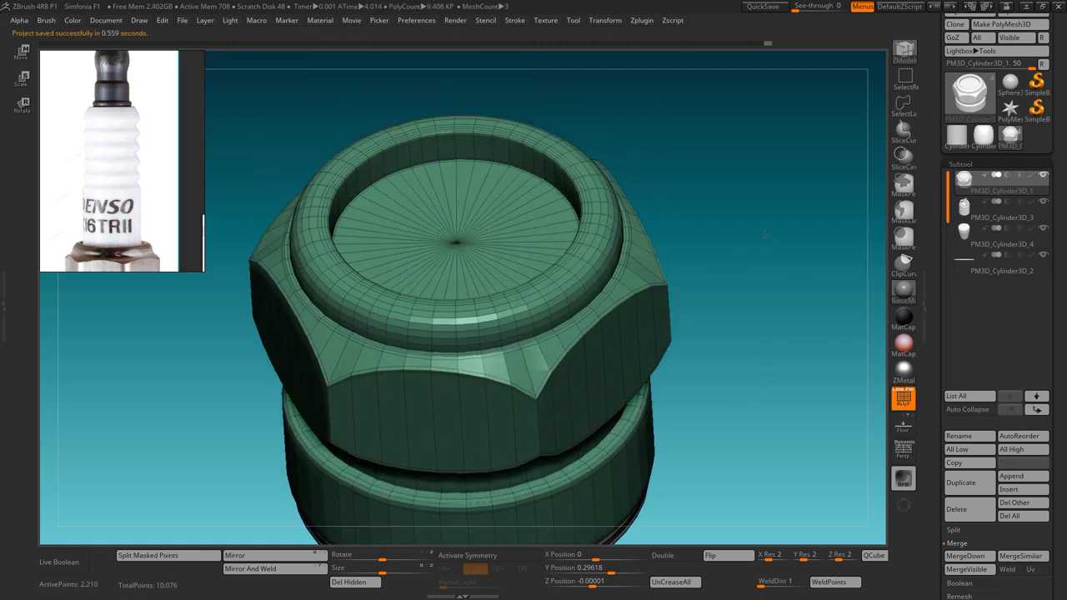
drag(763, 234, 763, 250)
key(space)
click(524, 209)
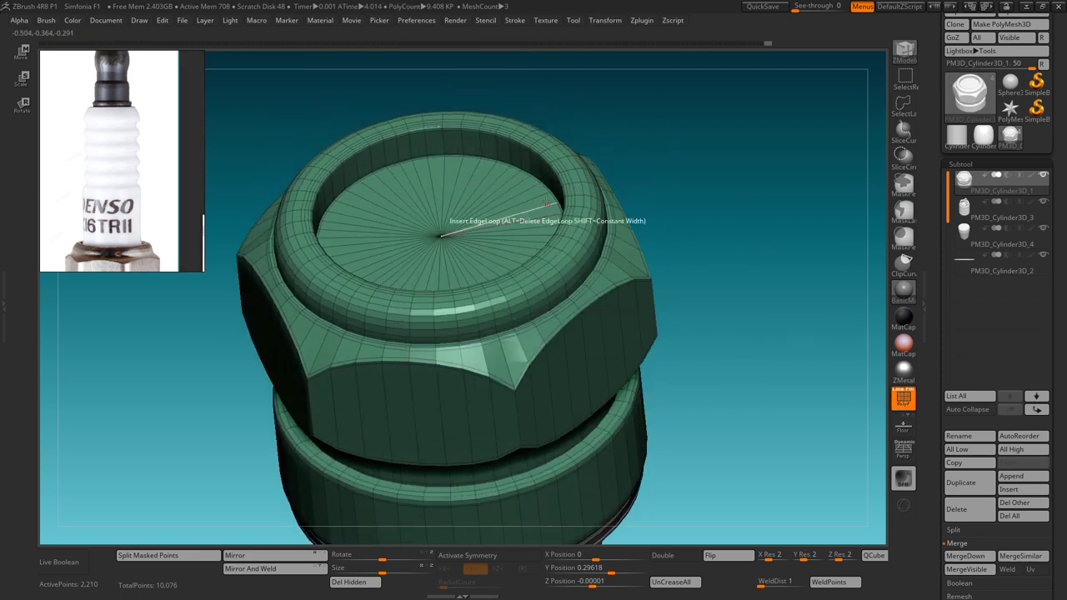
click(546, 204)
- Extrude the inner top polyloop upward as a raised disc
drag(624, 197, 583, 250)
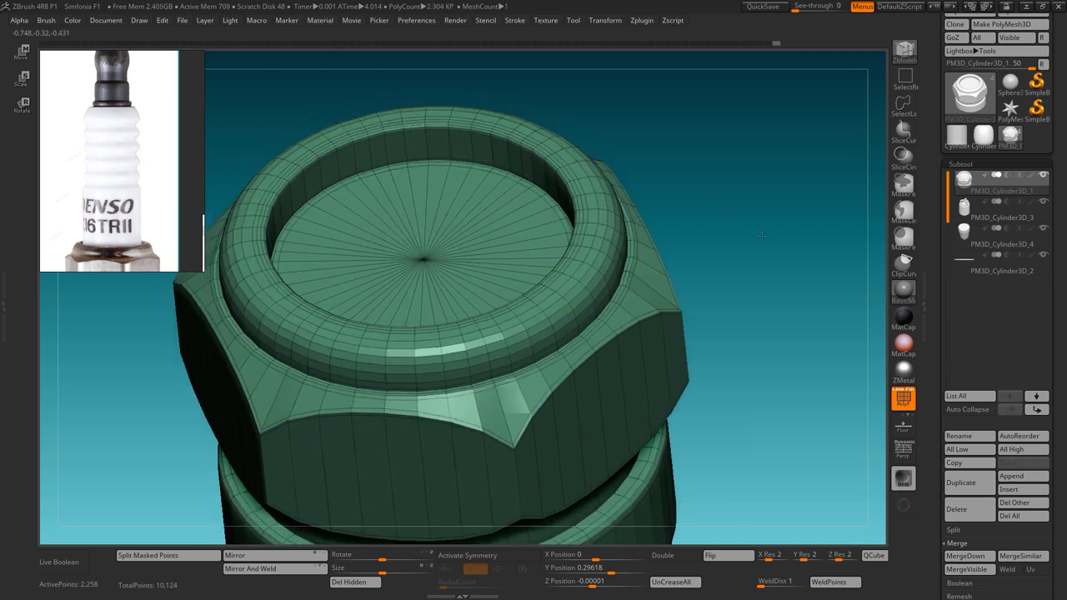
key(space)
drag(507, 247, 508, 233)
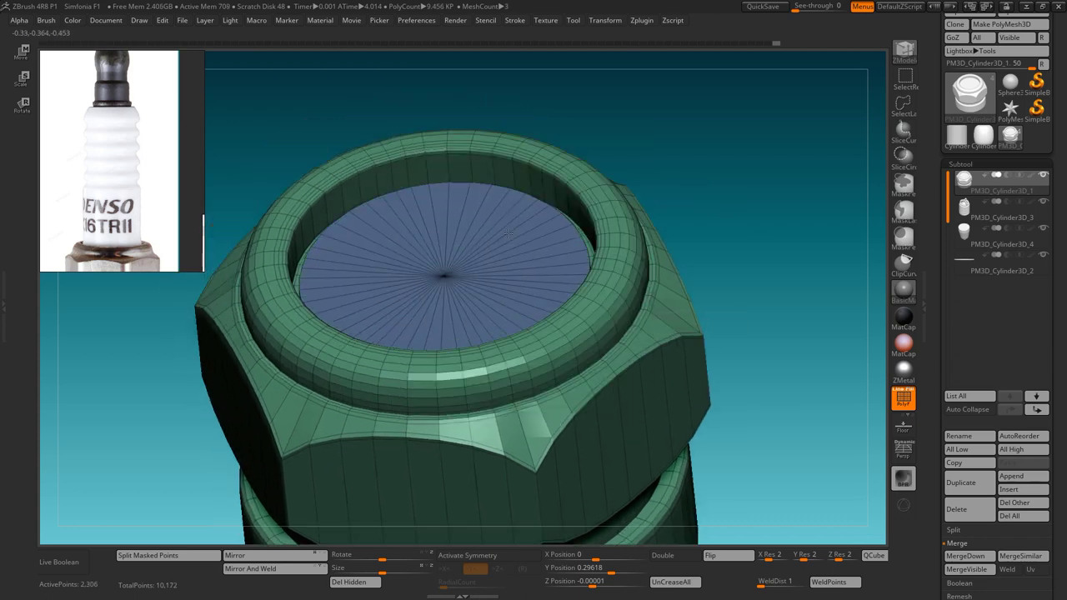
- Mask the raised disc and split it off as subtool PM3D_Cylinder3D_5
key(space)
click(405, 236)
click(512, 237)
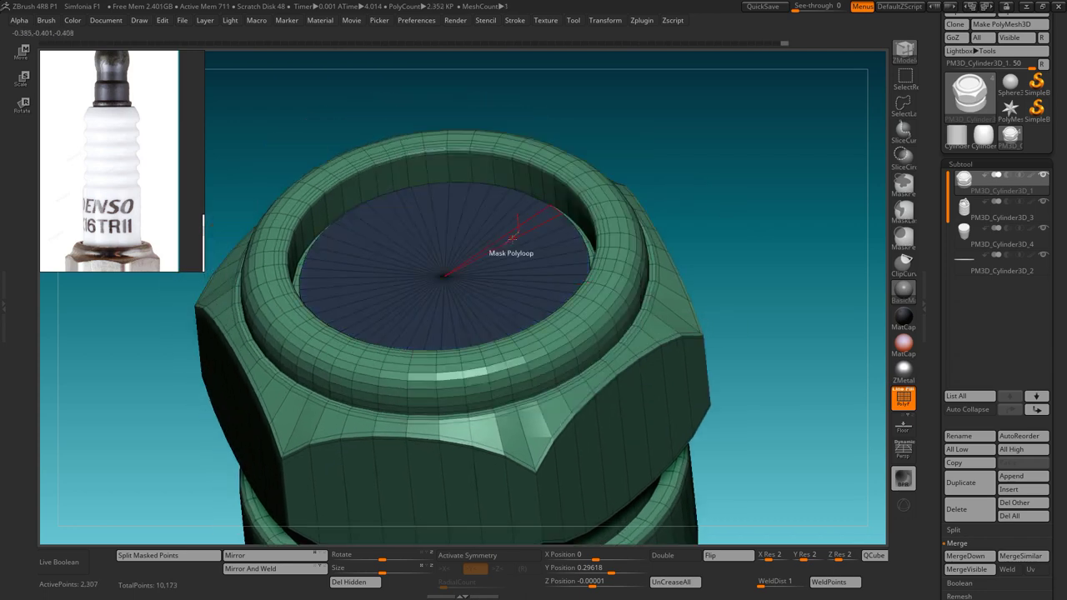
click(166, 555)
- Extrude the split disc into a tall cylinder with Extrude Polygroup All
click(1000, 206)
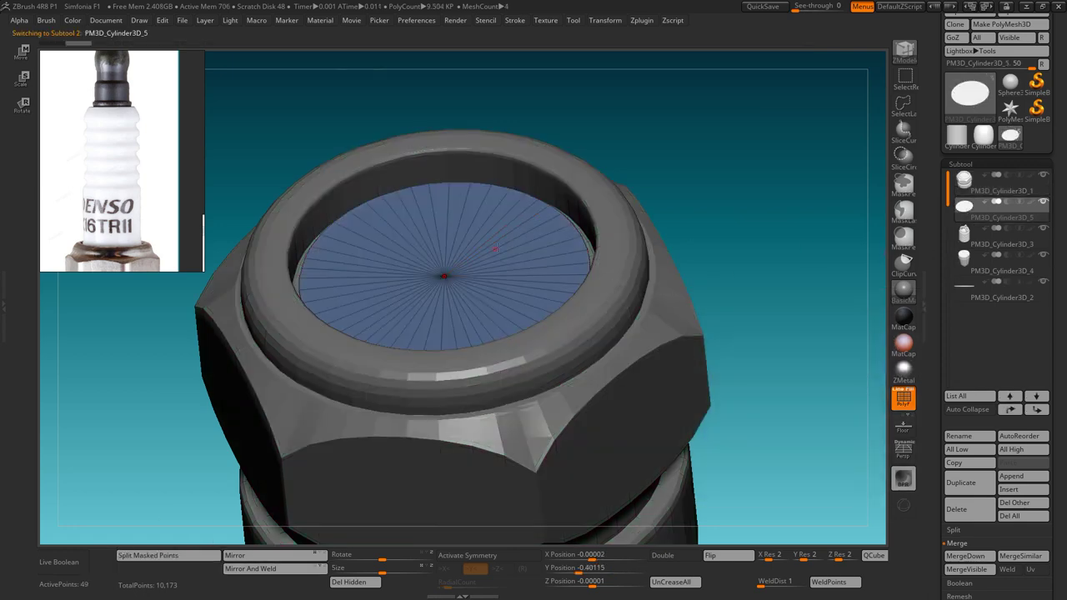
key(space)
click(421, 237)
click(604, 296)
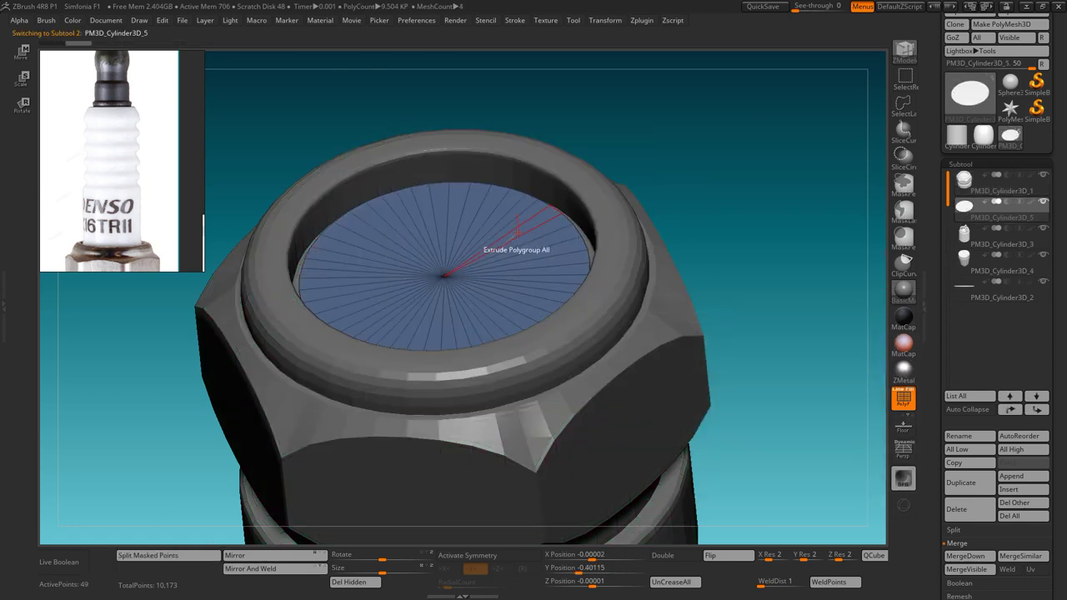
drag(508, 236, 510, 150)
shift+drag(705, 167, 697, 212)
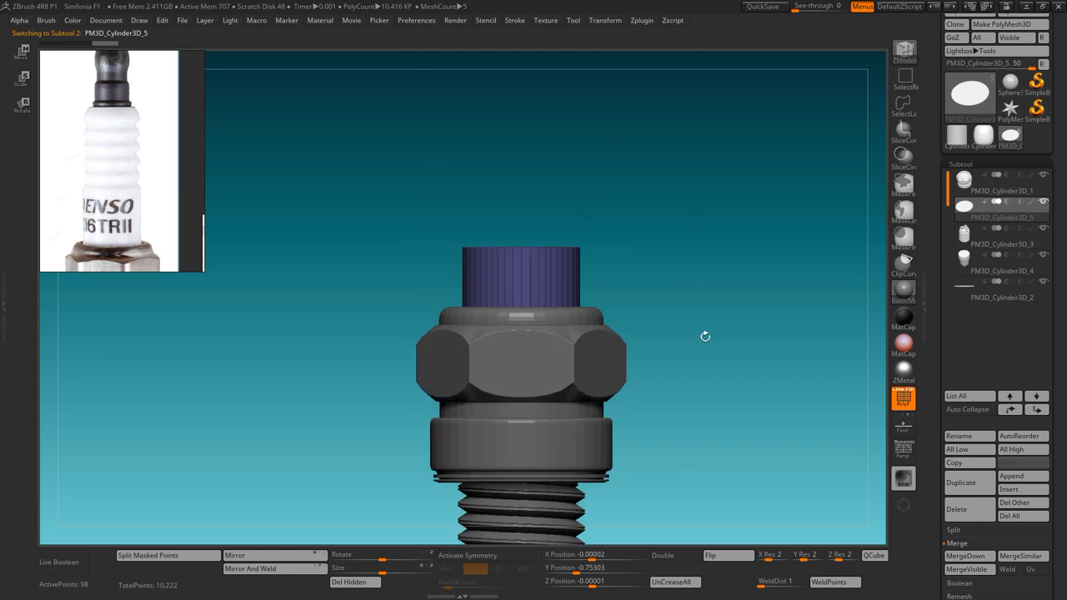
- Lift the cylinder above the nut and make it slightly narrower with negative Deformation Size
key(w)
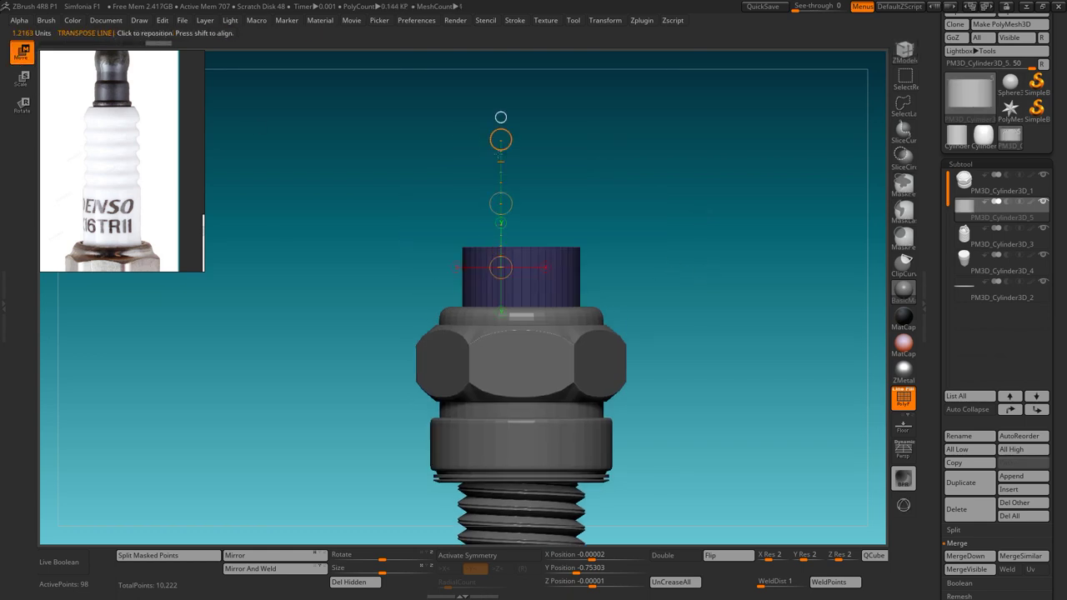
click(500, 139)
scroll(496, 262, down, 3)
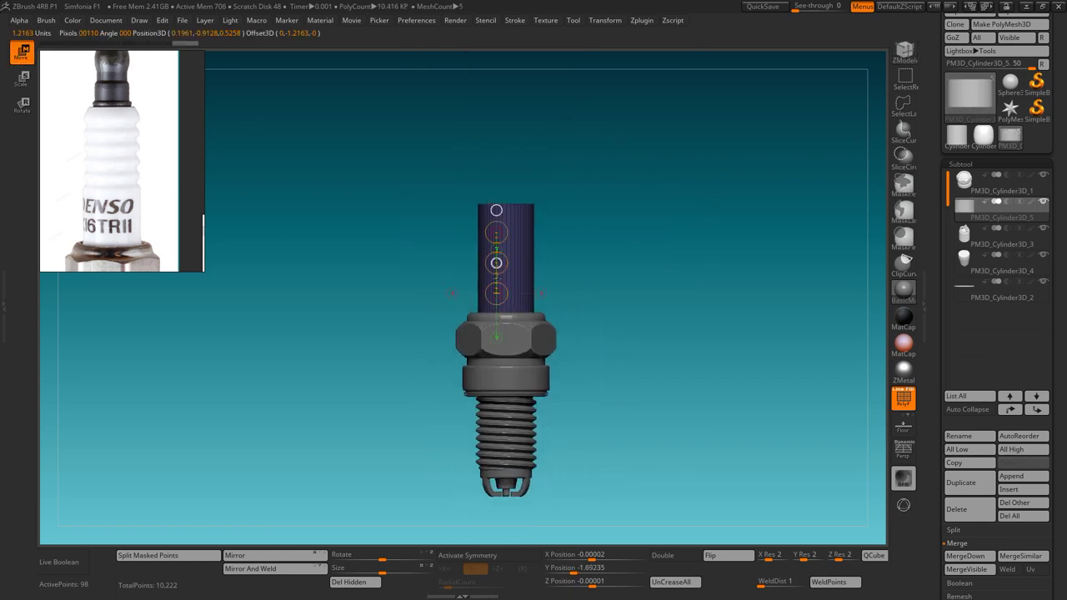
scroll(142, 241, down, 3)
scroll(142, 242, down, 2)
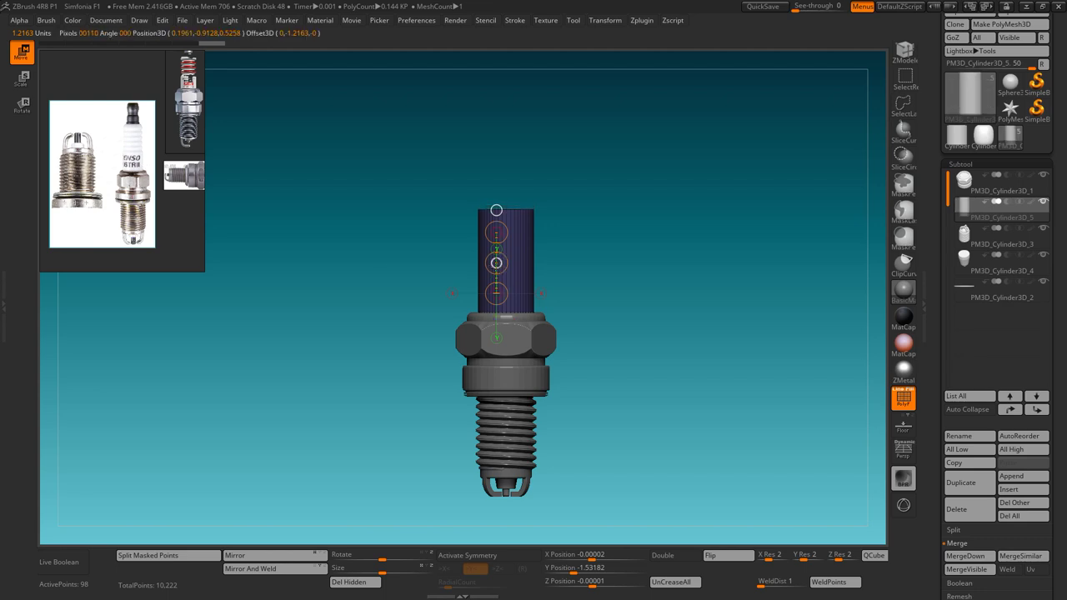
drag(496, 263, 650, 284)
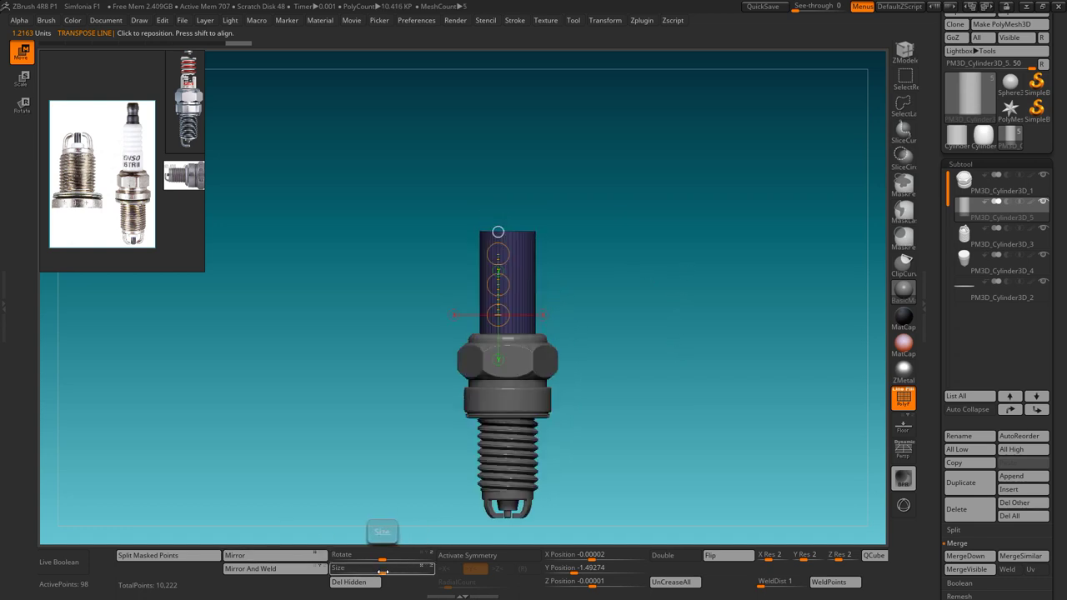
drag(382, 571, 374, 572)
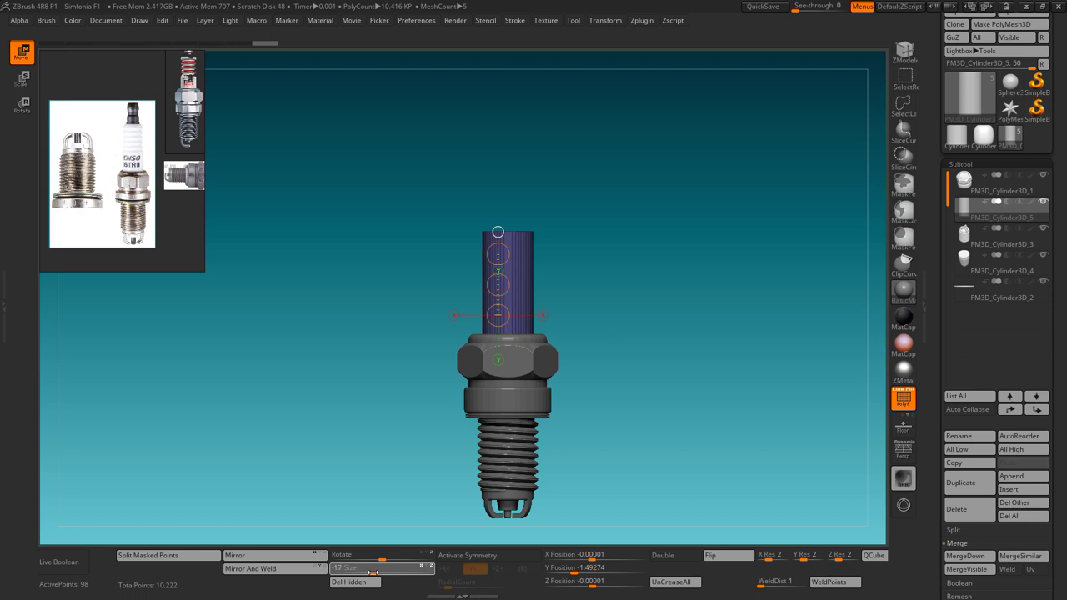
mouse_move(600, 333)
mouse_down()
mouse_move(700, 309)
mouse_move(750, 250)
mouse_up()
- Extrude a new ring at the cylinder top and stretch the tapered bevel taller
key(f)
key(q)
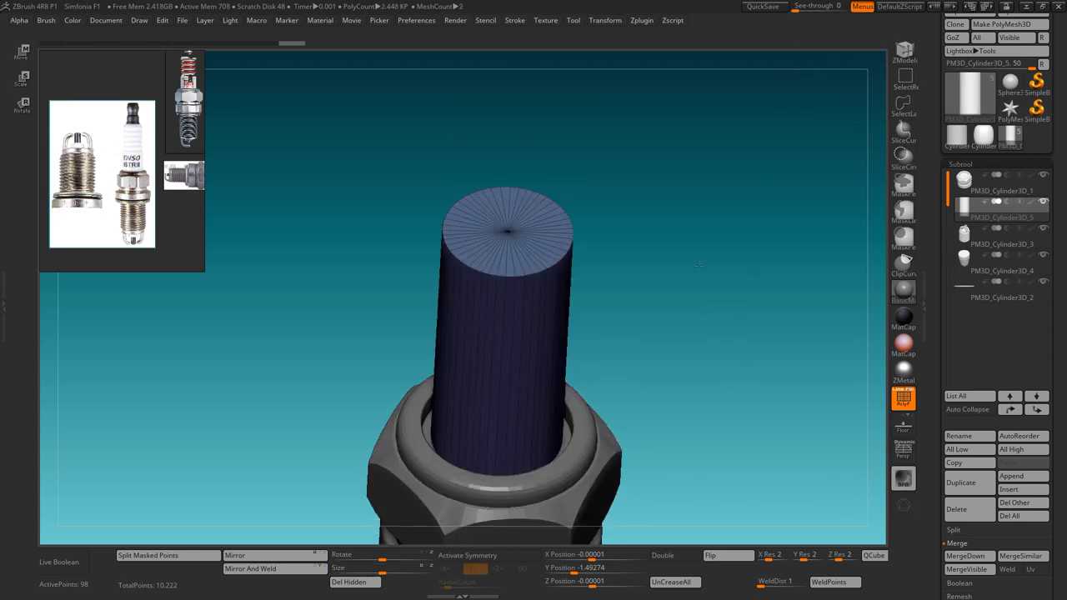
key(space)
mouse_move(518, 150)
mouse_down()
mouse_move(560, 190)
mouse_move(575, 228)
mouse_up()
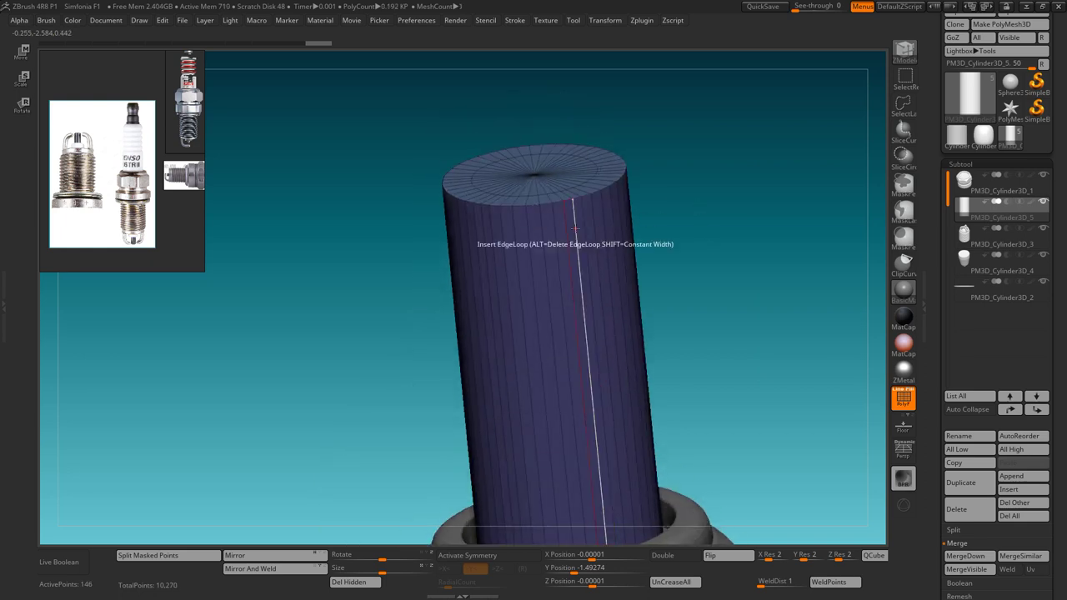
drag(664, 238, 736, 229)
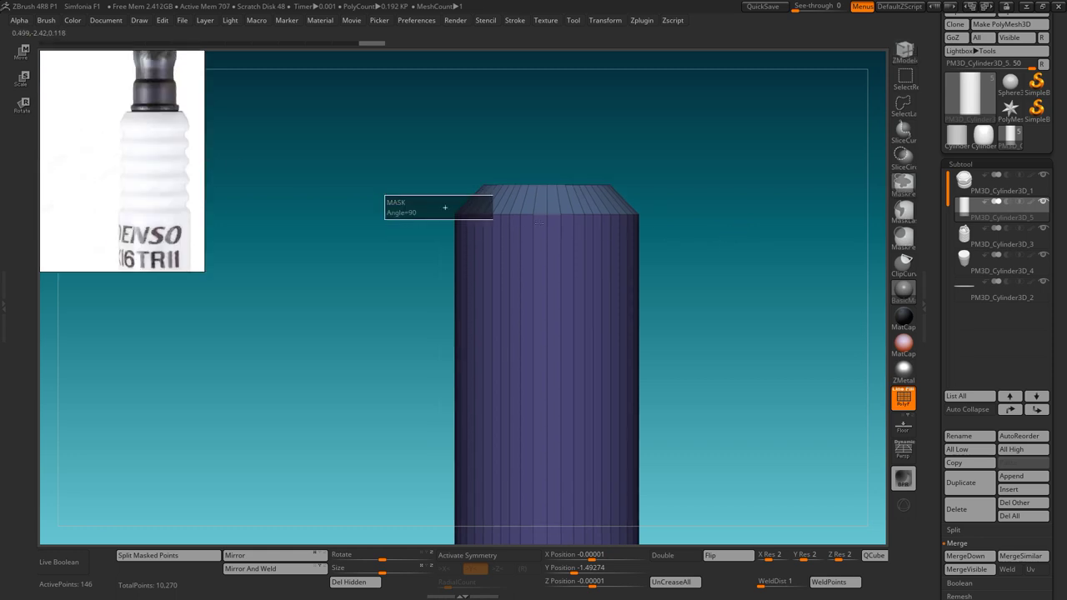
key(w)
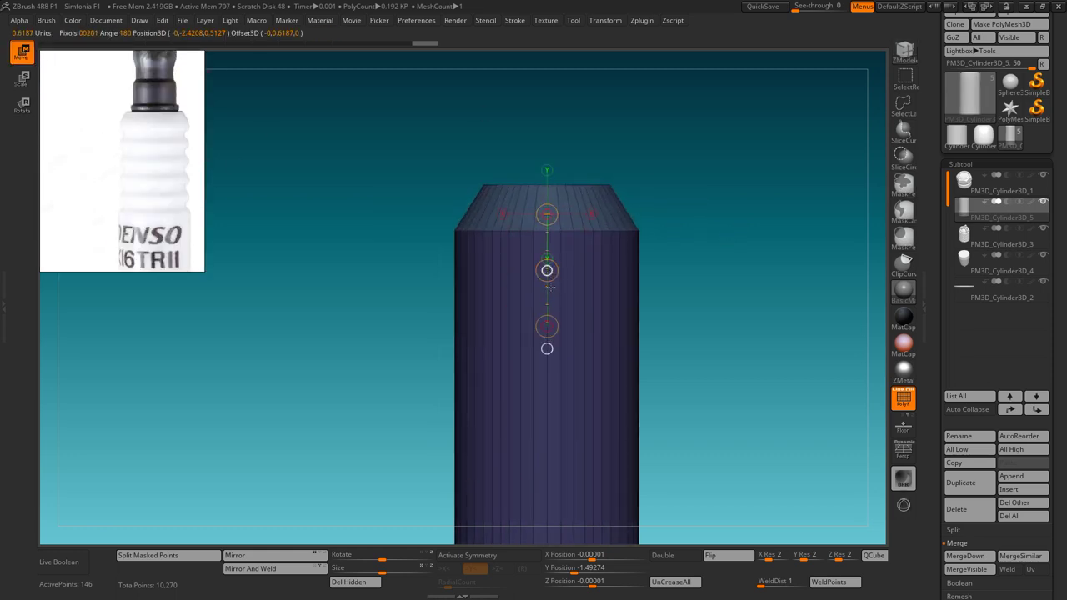
mouse_move(543, 206)
alt+mouse_down()
mouse_move(671, 294)
mouse_move(588, 225)
alt+mouse_up()
- Add a single edge loop and a polygon band around the cap's bevel
key(q)
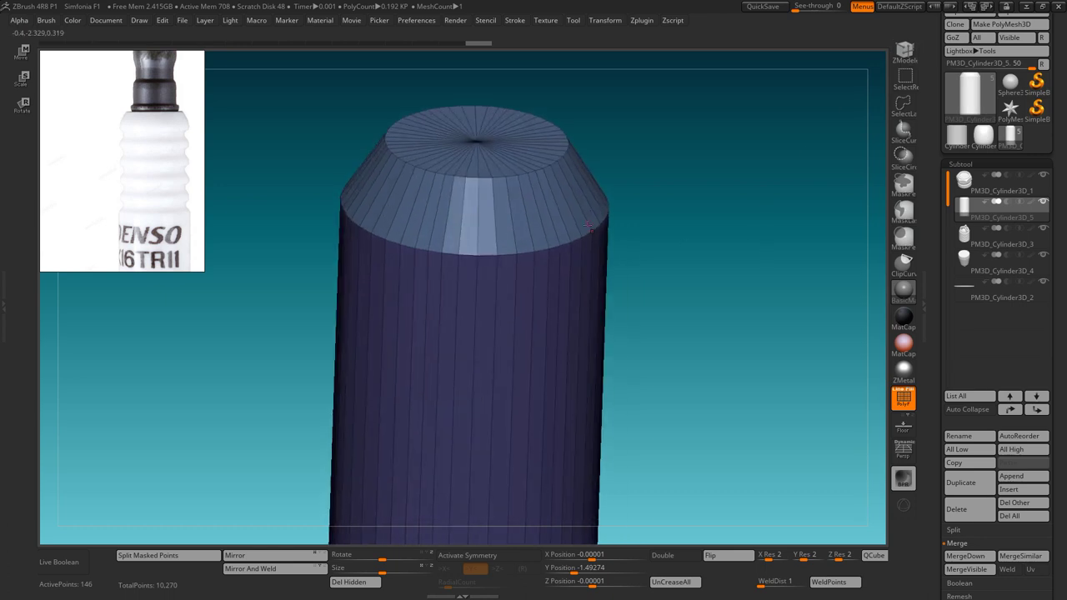
key(space)
key(space)
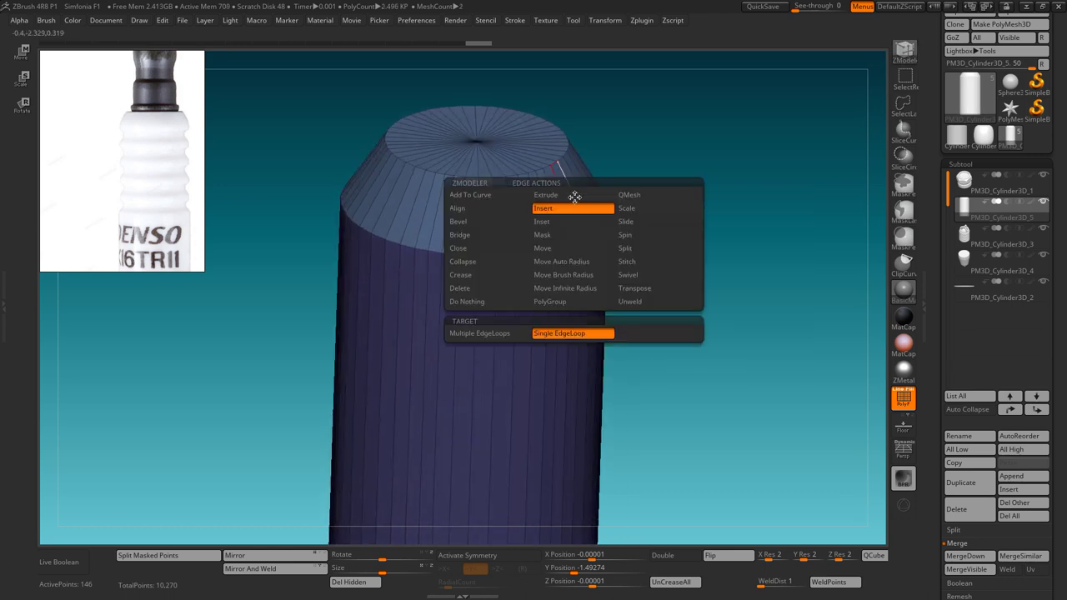
key(ctrl)
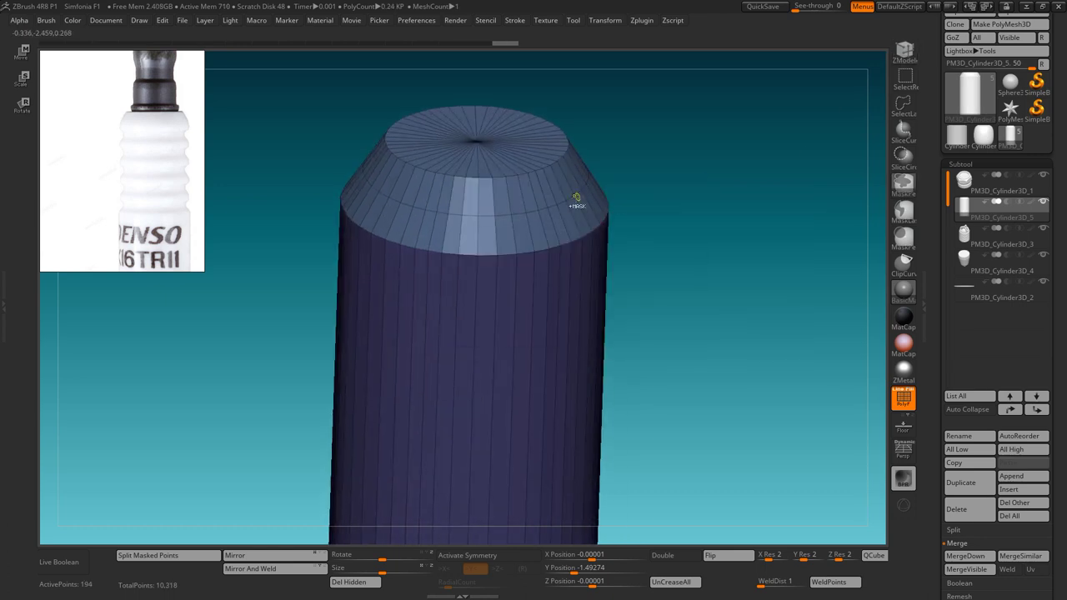
key(space)
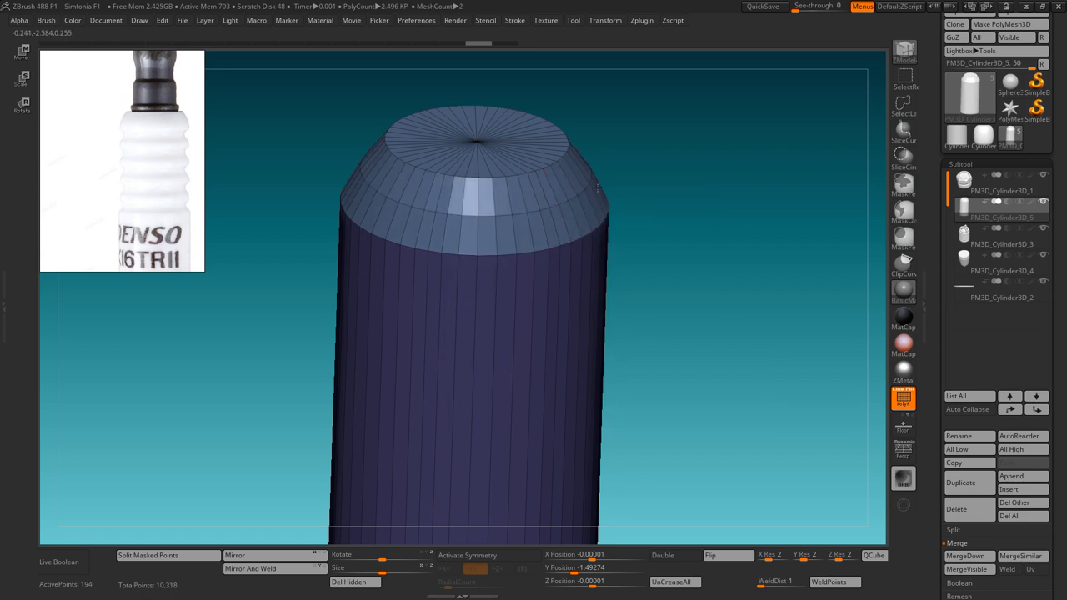
click(608, 183)
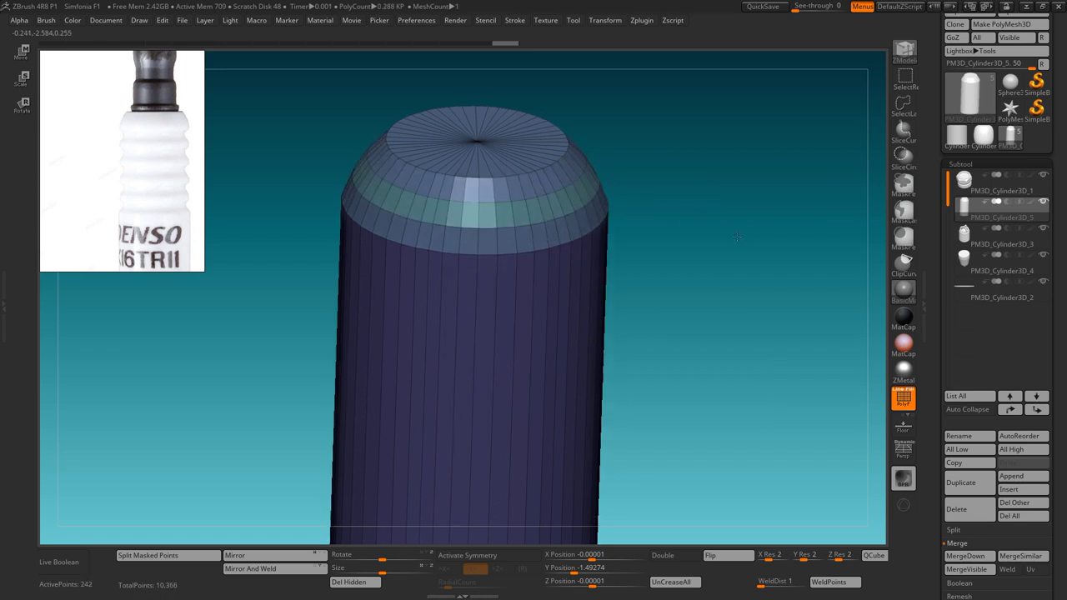
- Insert alternating edge loops up the cylinder to form bands
scroll(137, 213, down, 2)
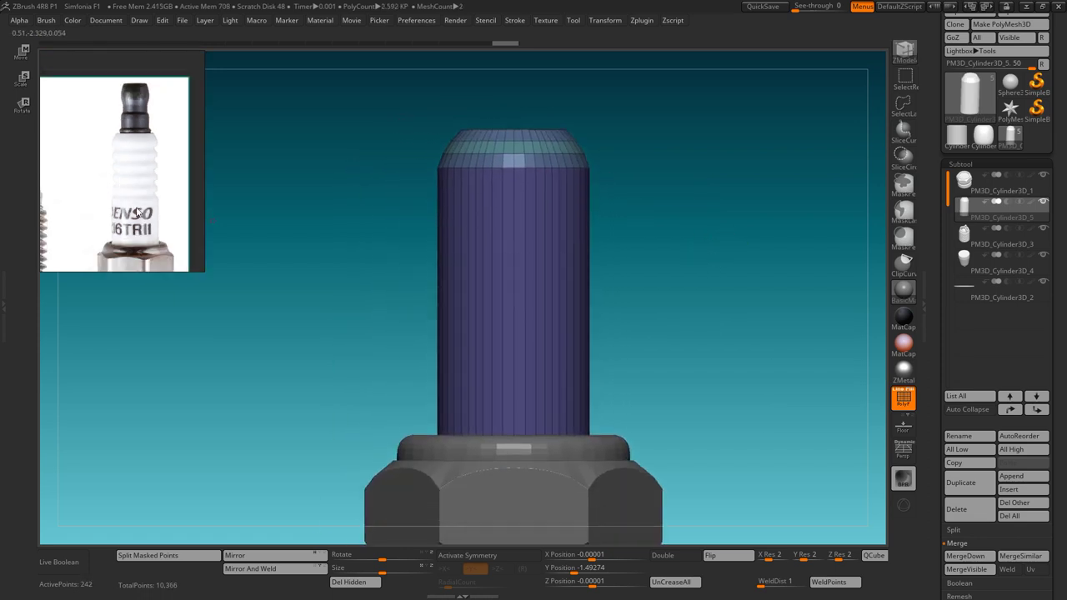
right_click(520, 311)
click(507, 401)
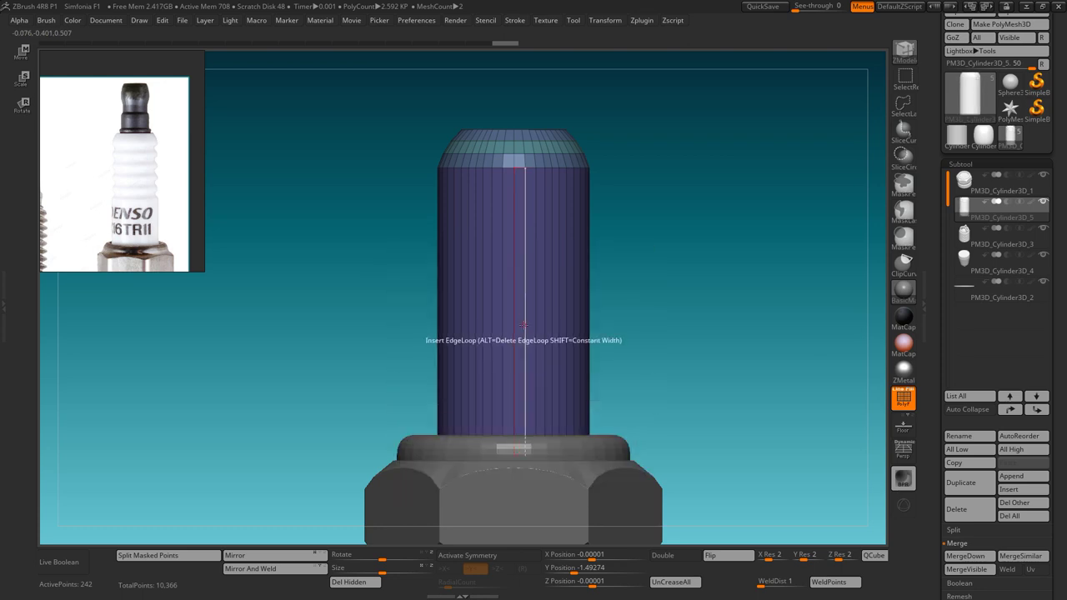
click(523, 325)
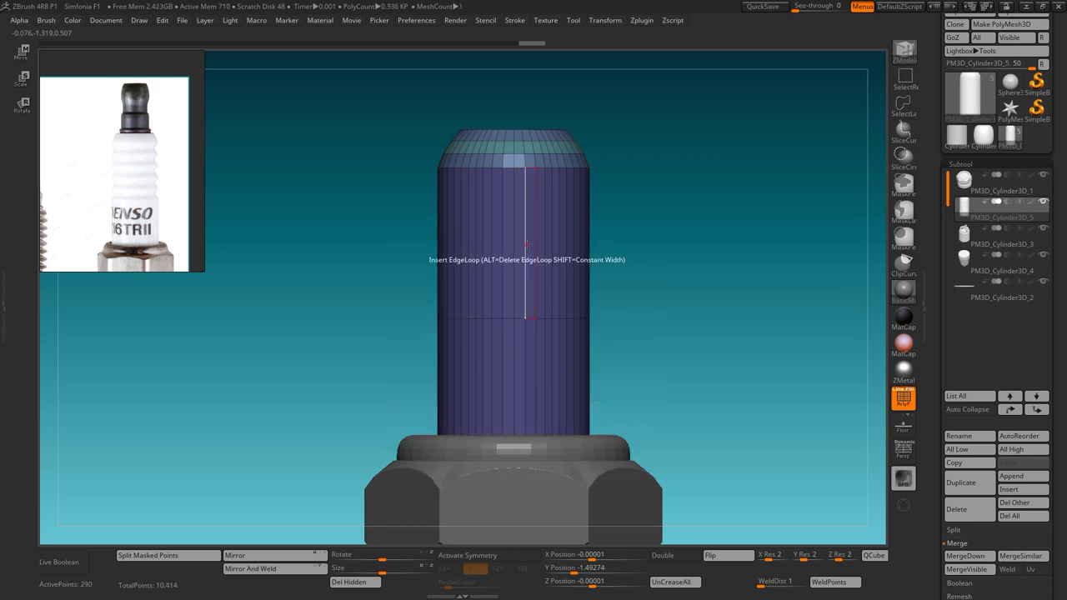
right_click(523, 254)
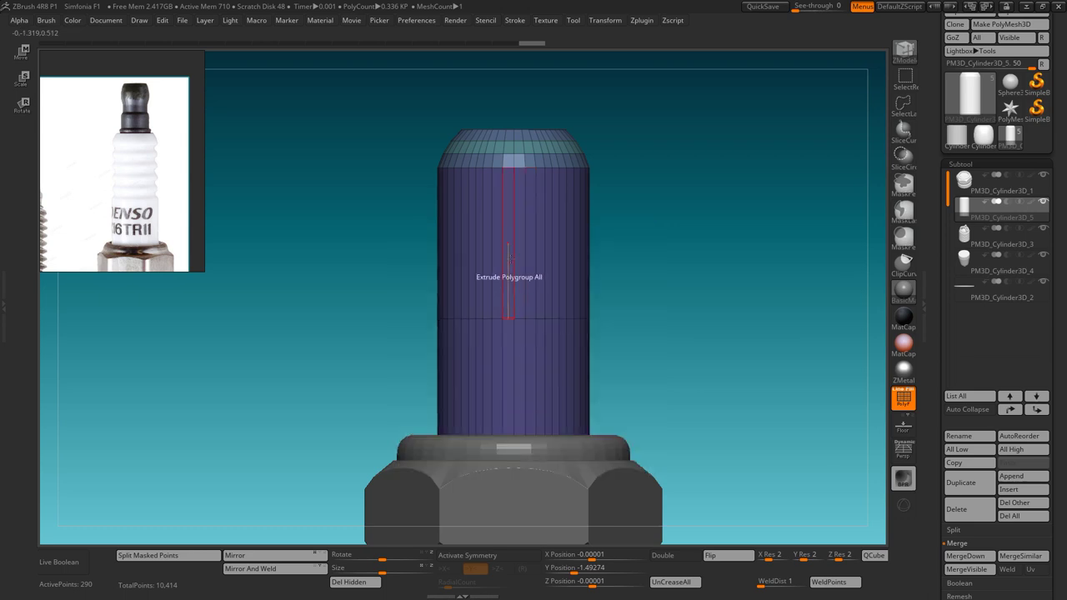
drag(517, 275, 517, 216)
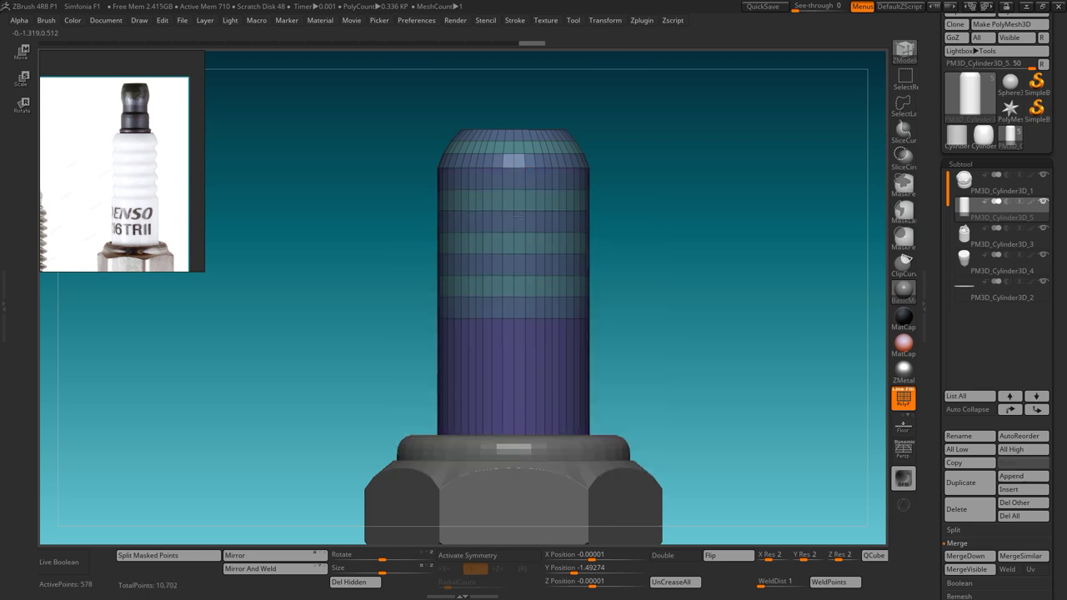
drag(518, 215, 519, 207)
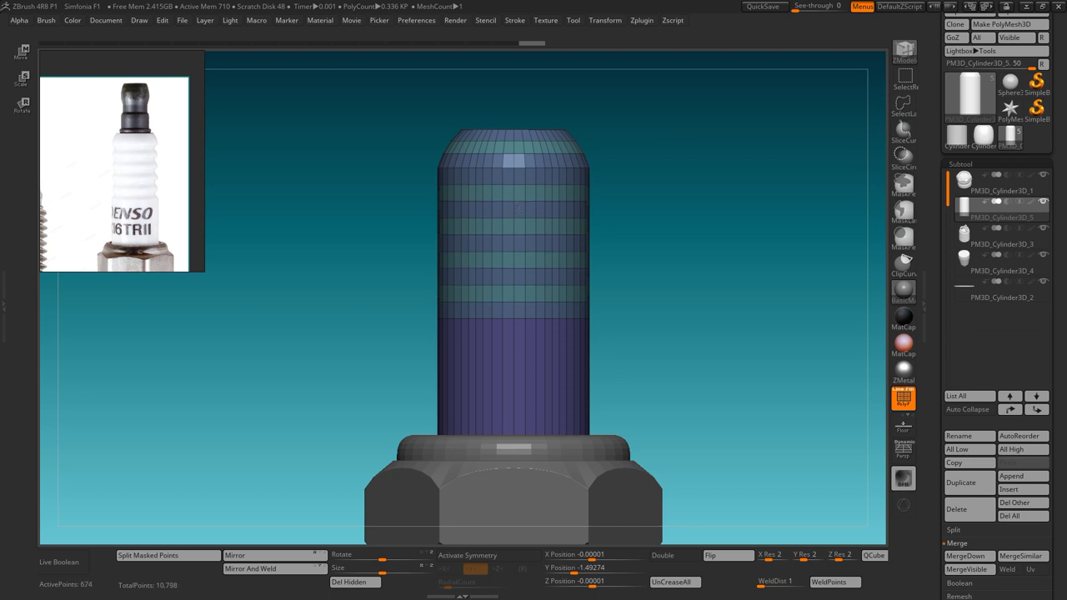
- Add three edge loops just below the top bevel
mouse_move(655, 275)
mouse_down()
mouse_move(722, 293)
mouse_move(744, 327)
mouse_up()
key(space)
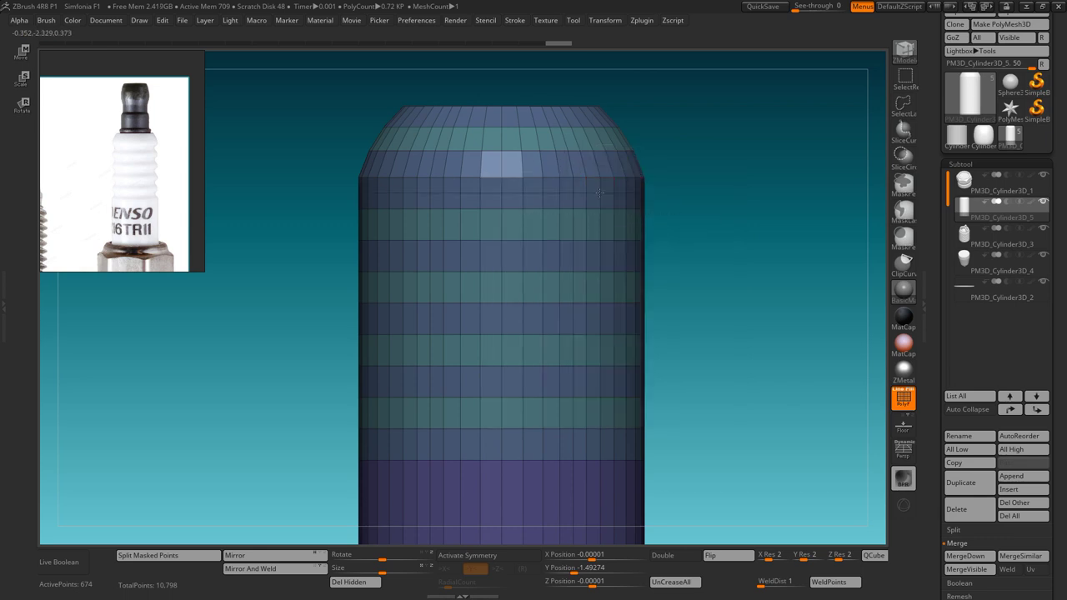
click(517, 178)
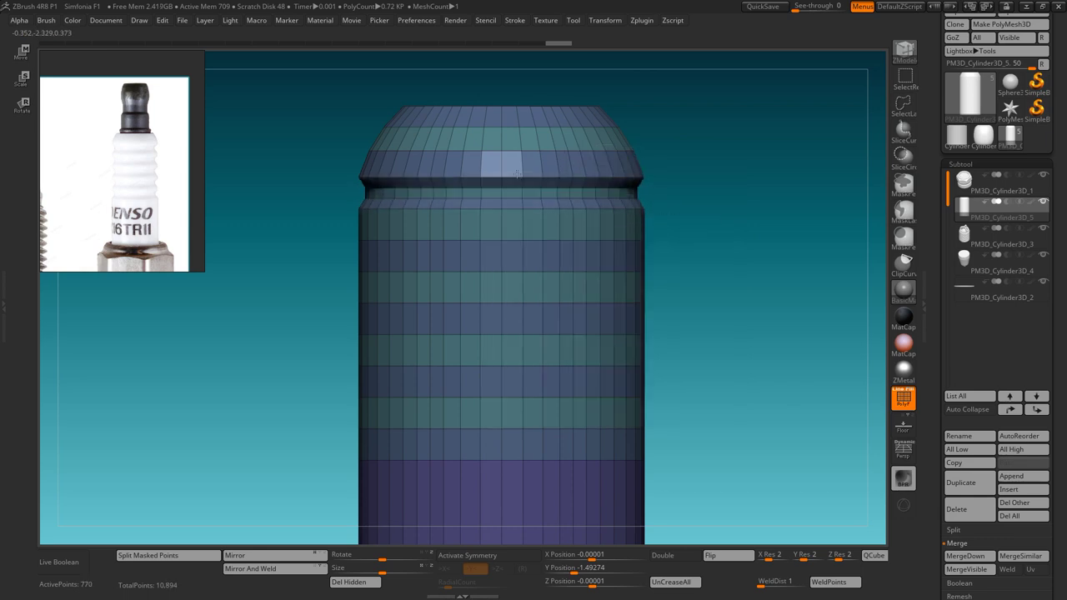
click(517, 172)
click(492, 166)
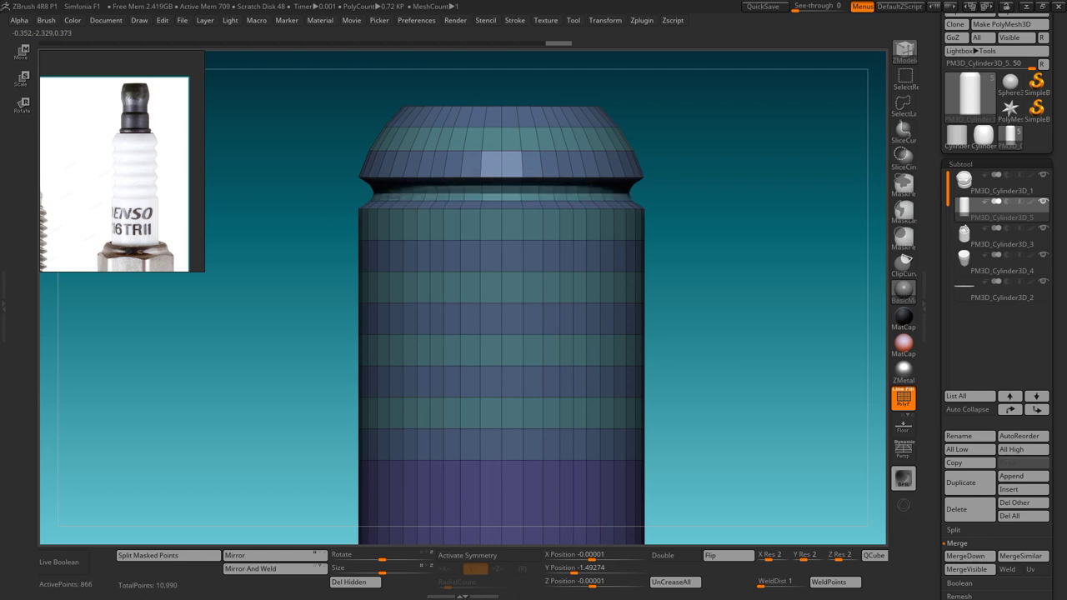
- Extrude the four bands outward into raised rings with Extrude Polygroup All
click(586, 254)
click(586, 319)
click(586, 384)
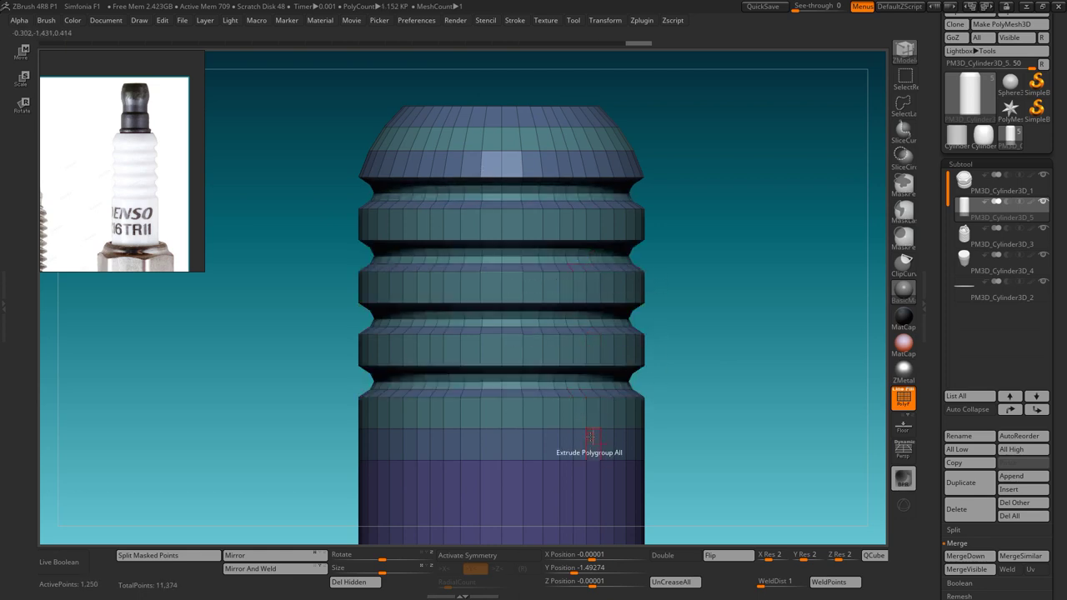
click(586, 446)
mouse_move(585, 446)
alt+mouse_down()
mouse_move(747, 323)
mouse_move(643, 183)
mouse_move(701, 171)
alt+mouse_up()
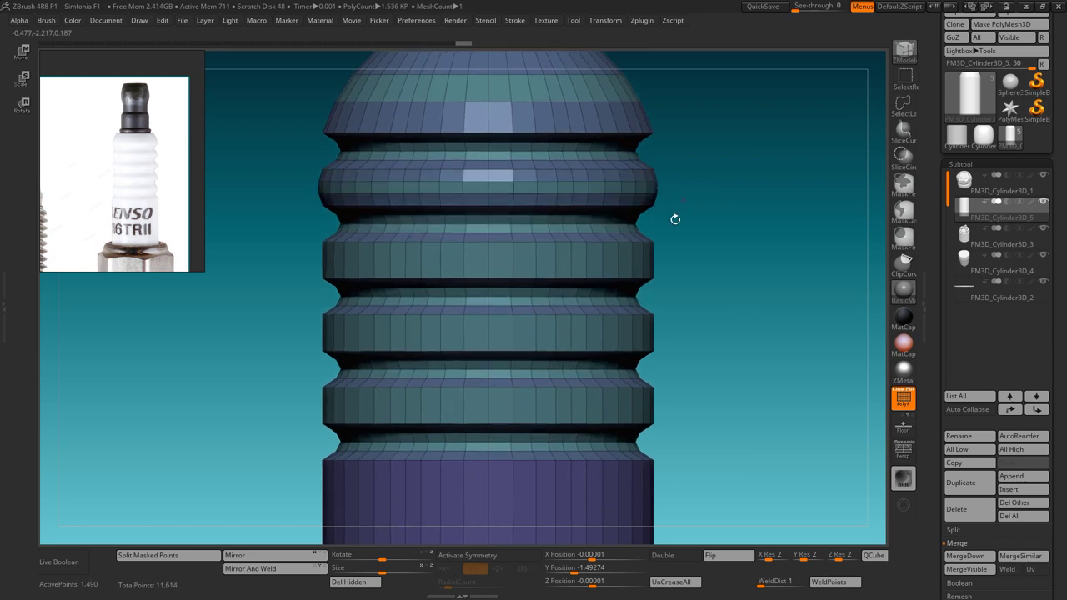
- Add rounding loops to the remaining ribs
click(631, 266)
click(631, 329)
click(631, 396)
mouse_move(631, 396)
alt+mouse_down()
mouse_move(703, 272)
mouse_move(753, 405)
mouse_move(595, 386)
alt+mouse_up()
- Bevel the edge loop below the ribbed section
key(f)
key(space)
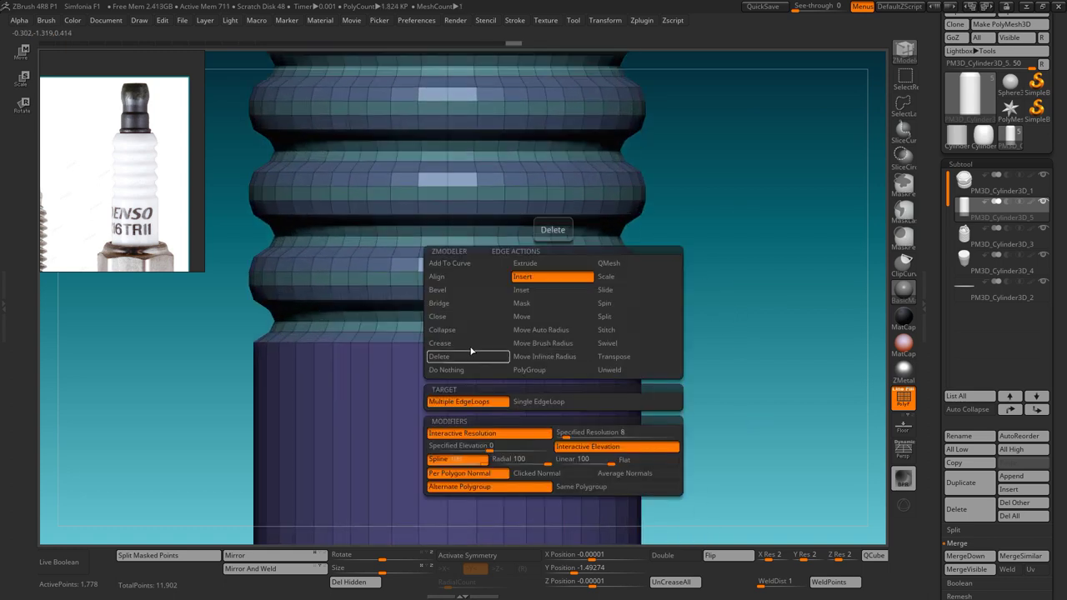
click(454, 290)
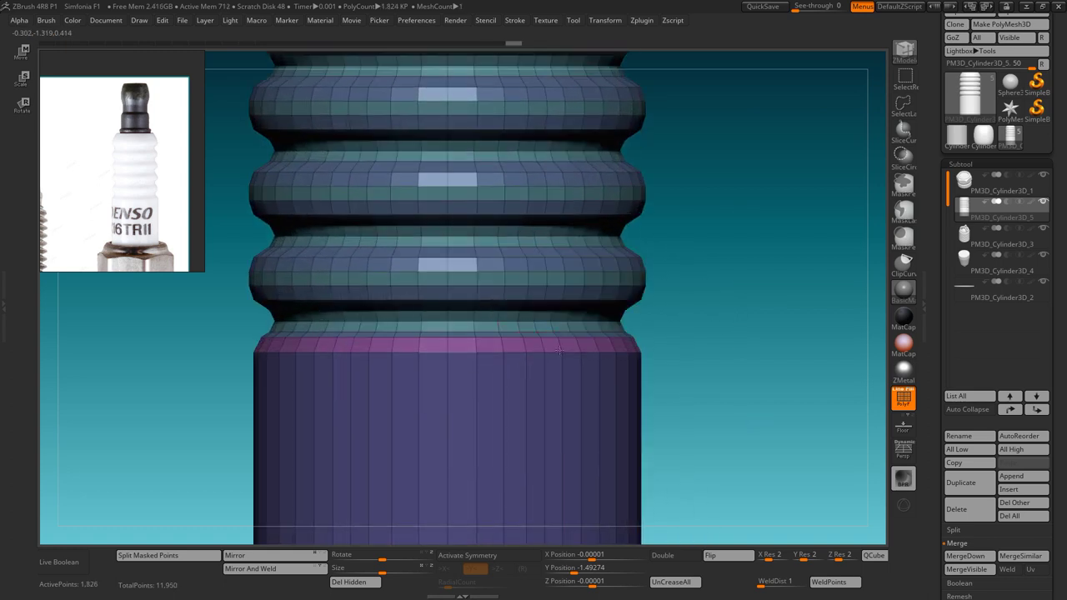
click(558, 350)
mouse_move(717, 350)
alt+mouse_down()
mouse_move(733, 267)
mouse_move(688, 193)
mouse_move(704, 279)
alt+mouse_up()
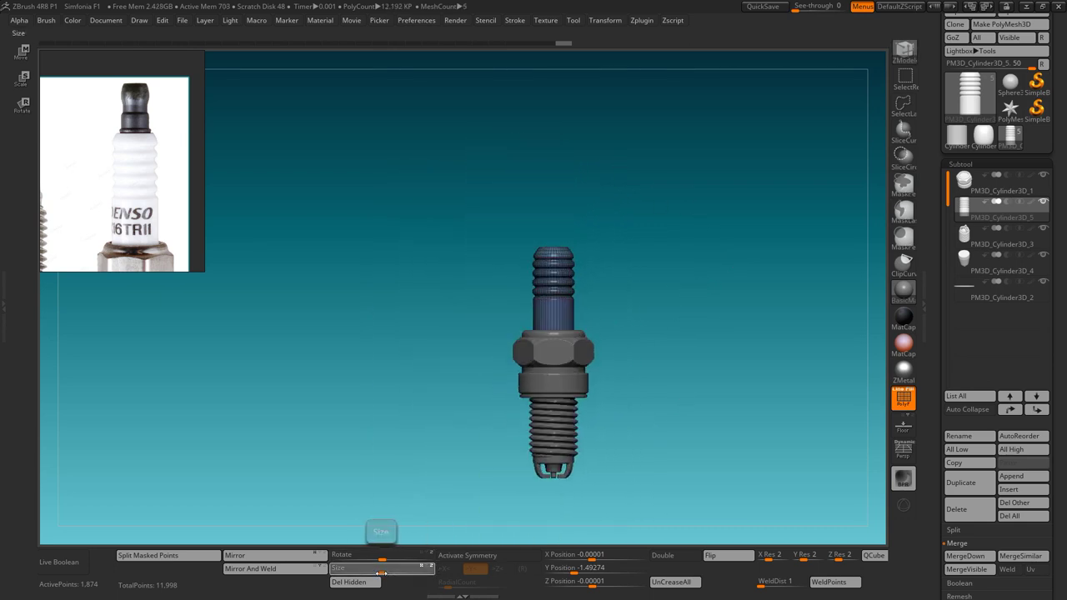
- Mask the insulator top and move it slightly upward
mouse_move(717, 433)
mouse_down()
mouse_move(757, 379)
mouse_move(766, 288)
mouse_move(672, 218)
mouse_up()
ctrl+drag(443, 155, 541, 265)
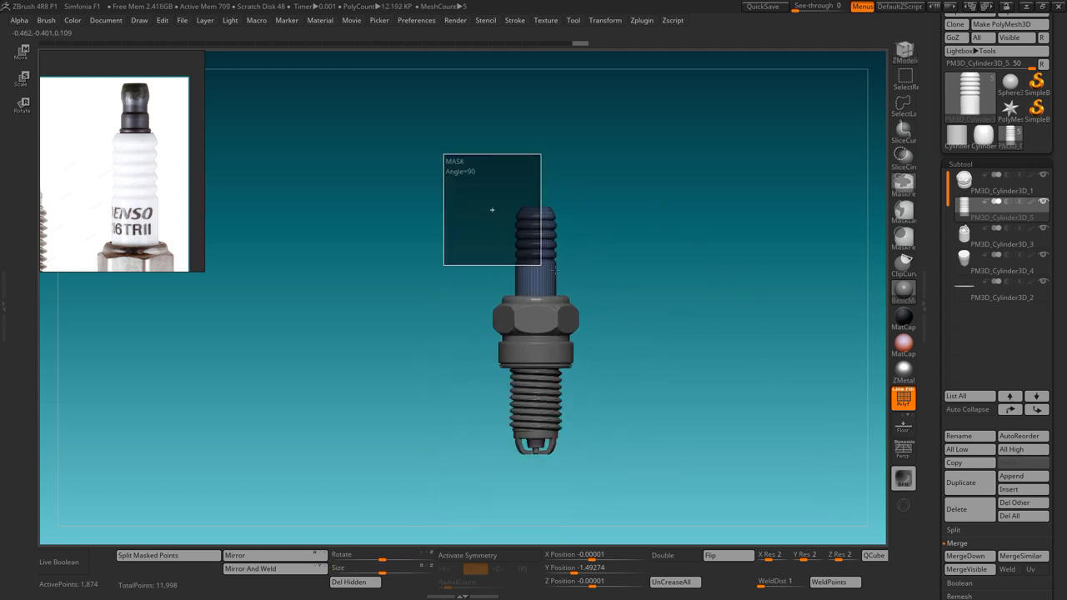
key(w)
drag(536, 227, 536, 220)
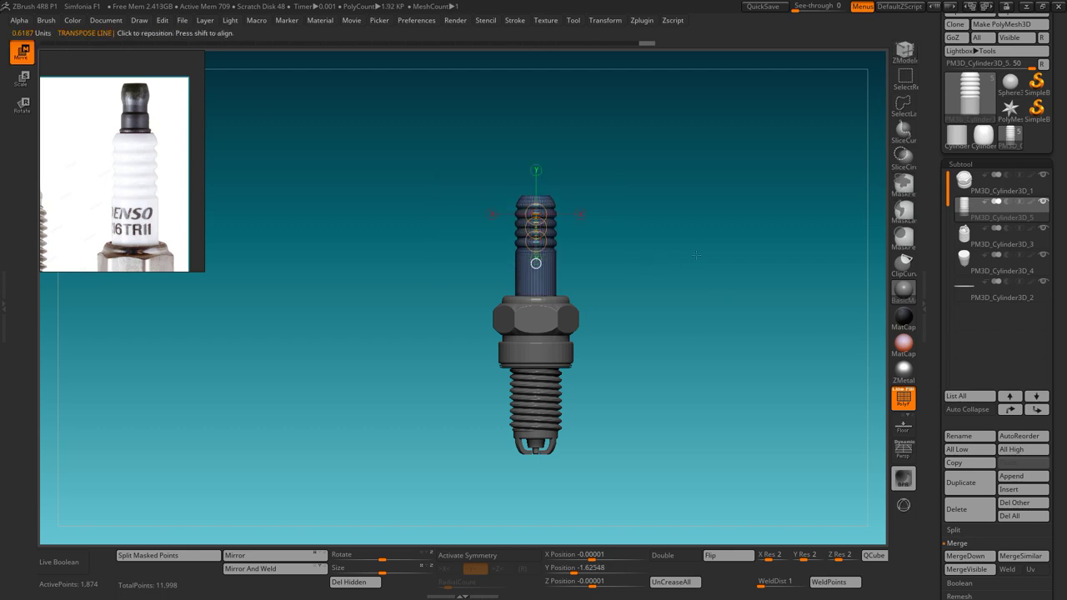
mouse_move(695, 255)
mouse_down()
mouse_move(743, 272)
mouse_move(800, 208)
mouse_up()
- Extrude the flat top polyloop into a new ring
click(902, 52)
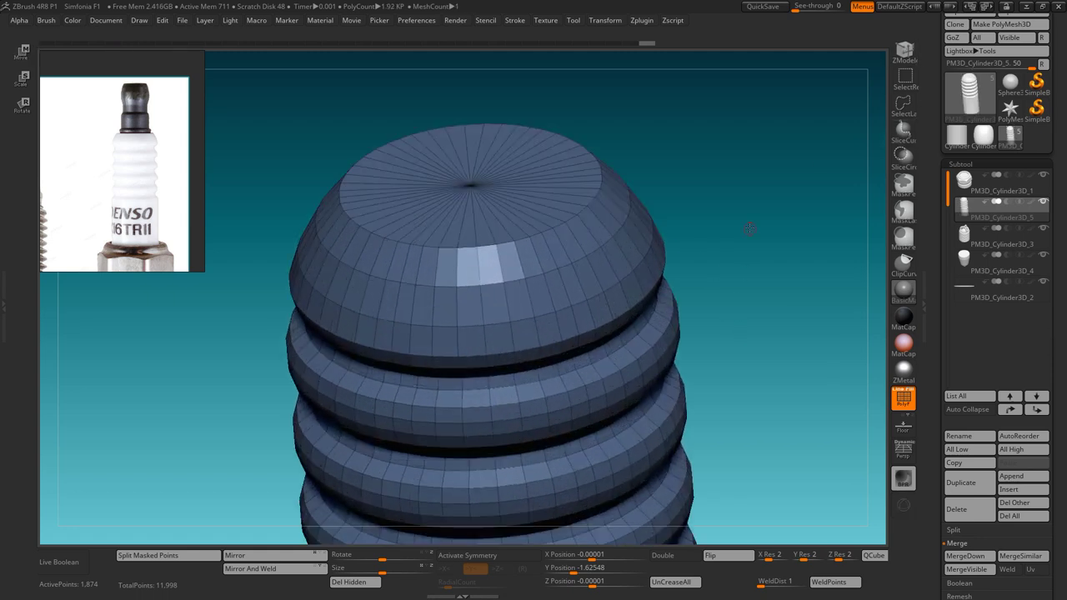
mouse_move(504, 298)
mouse_down()
mouse_move(533, 250)
mouse_move(583, 290)
mouse_up()
key(space)
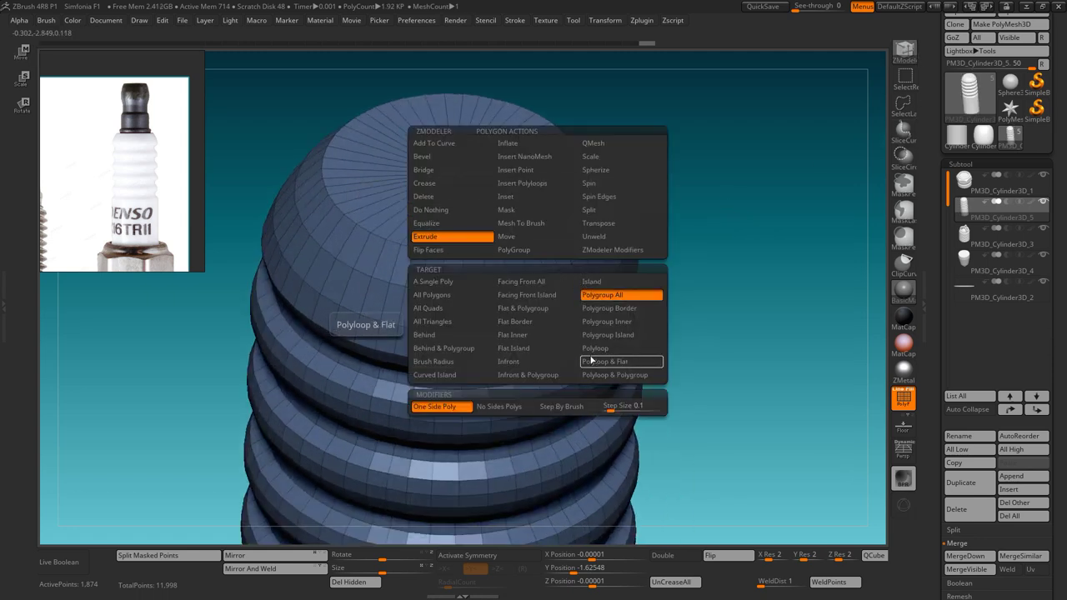
click(591, 360)
drag(533, 177, 533, 171)
- Mask the top cap polyloop and split it off as PM3D_Cylinder3D_6
key(space)
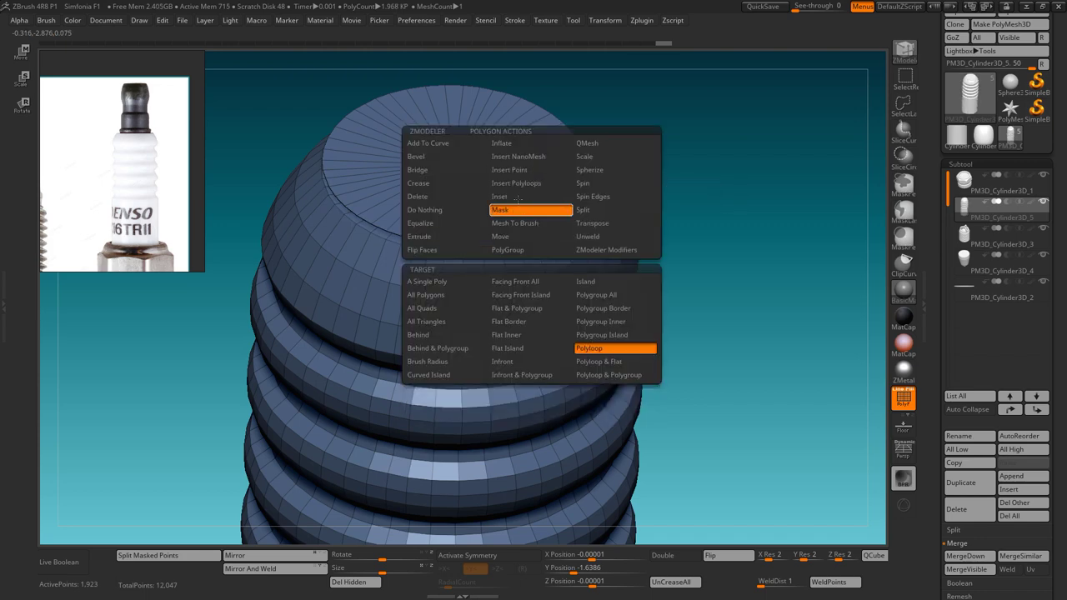
click(550, 225)
click(492, 166)
click(158, 555)
alt+click(491, 167)
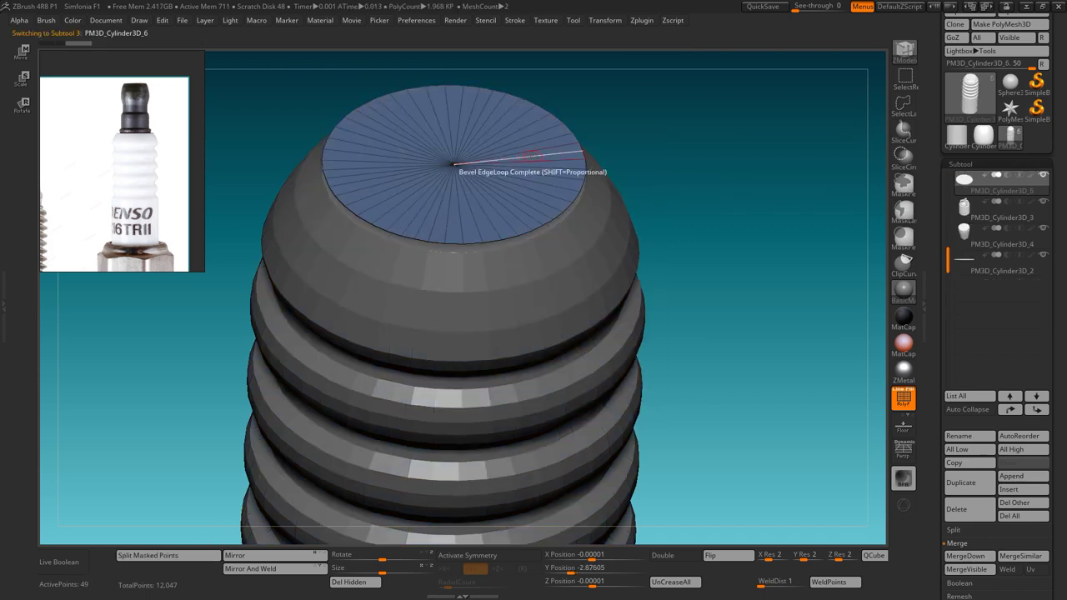
- Extrude the cap up into a tall cylinder and narrow it with Deformation Size
key(space)
click(451, 238)
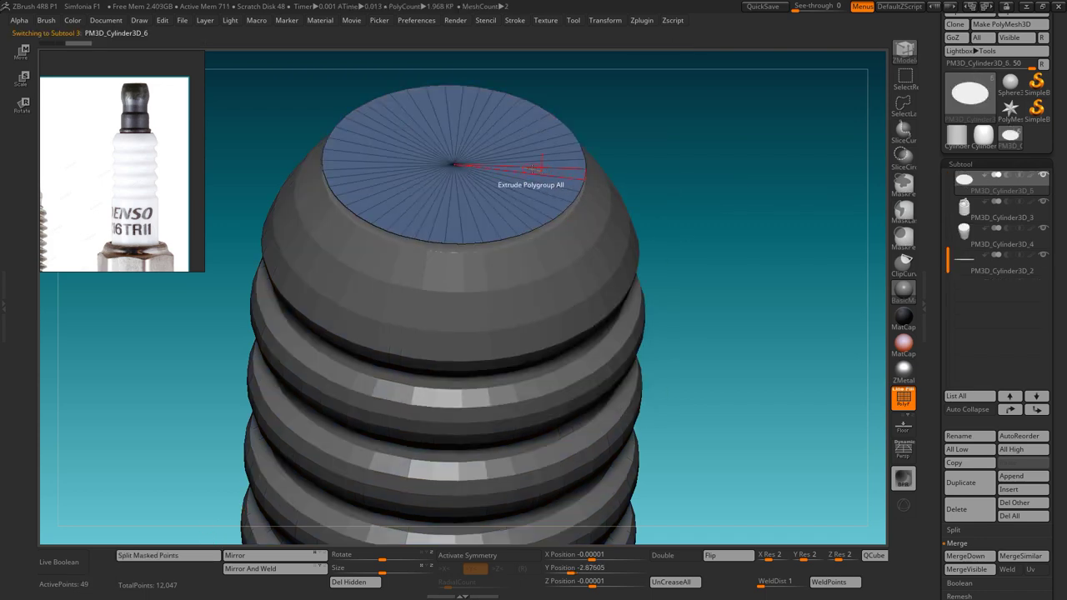
drag(533, 168, 534, 84)
mouse_move(730, 284)
mouse_down()
mouse_move(730, 212)
mouse_move(722, 290)
mouse_up()
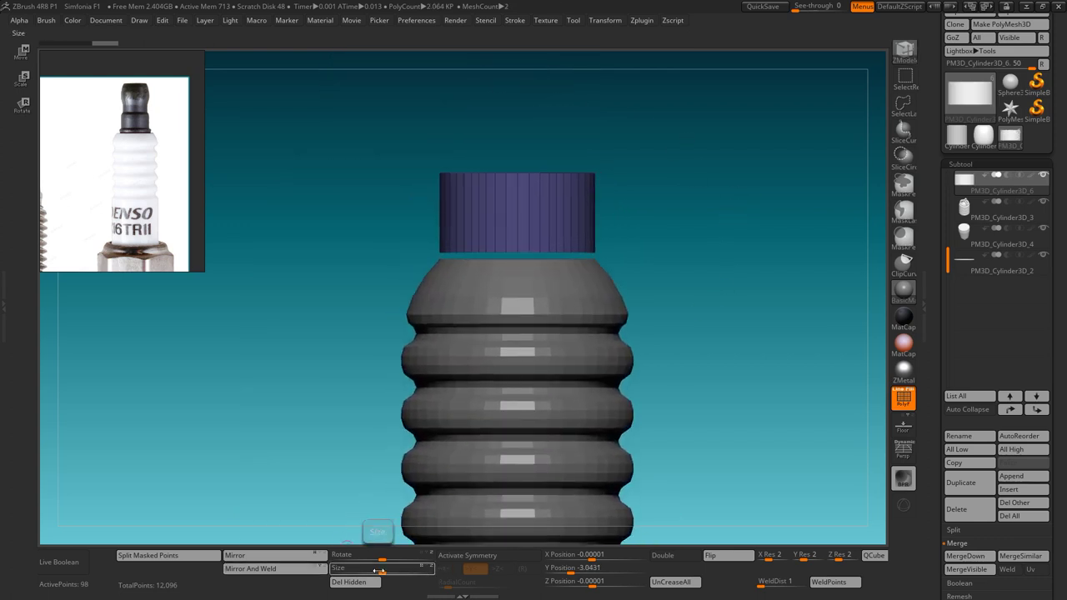
drag(379, 570, 356, 572)
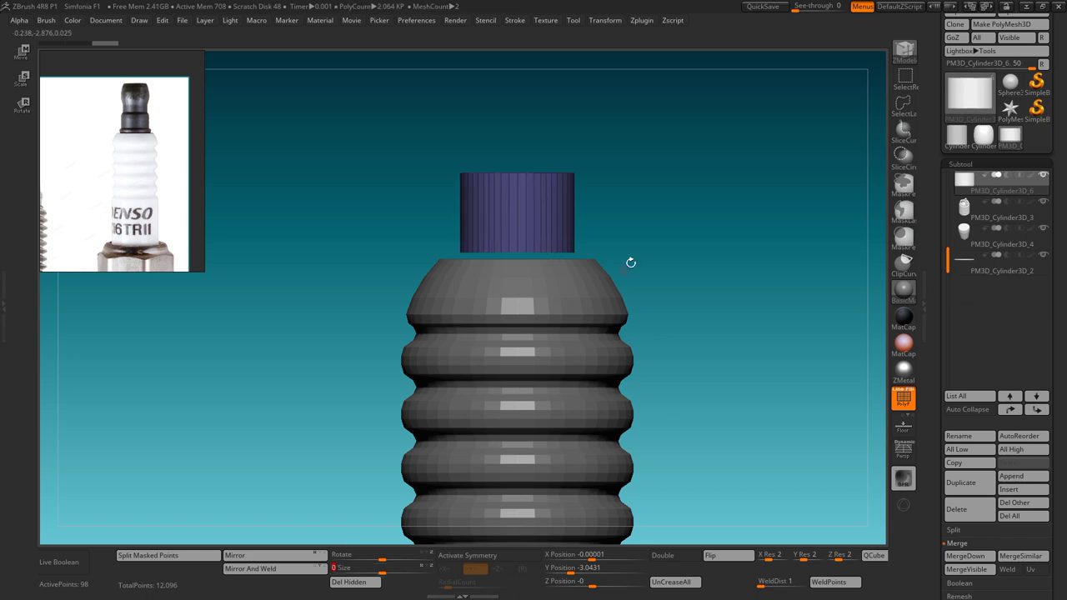
alt+drag(631, 181, 635, 248)
- Move the cap cylinder higher above the insulator
click(22, 52)
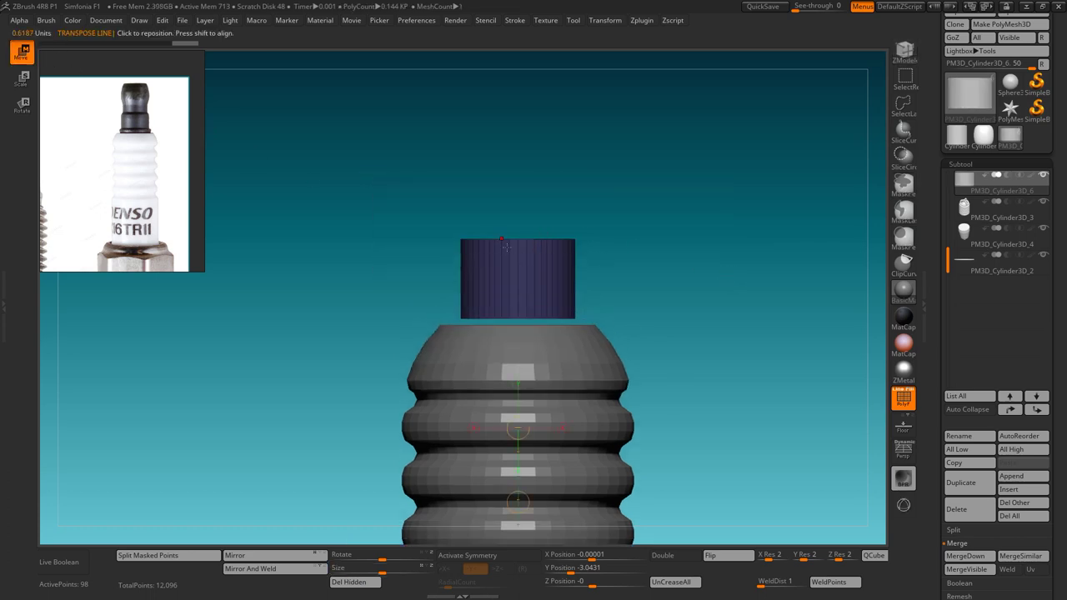
drag(526, 283, 526, 110)
drag(526, 191, 526, 134)
drag(685, 202, 722, 250)
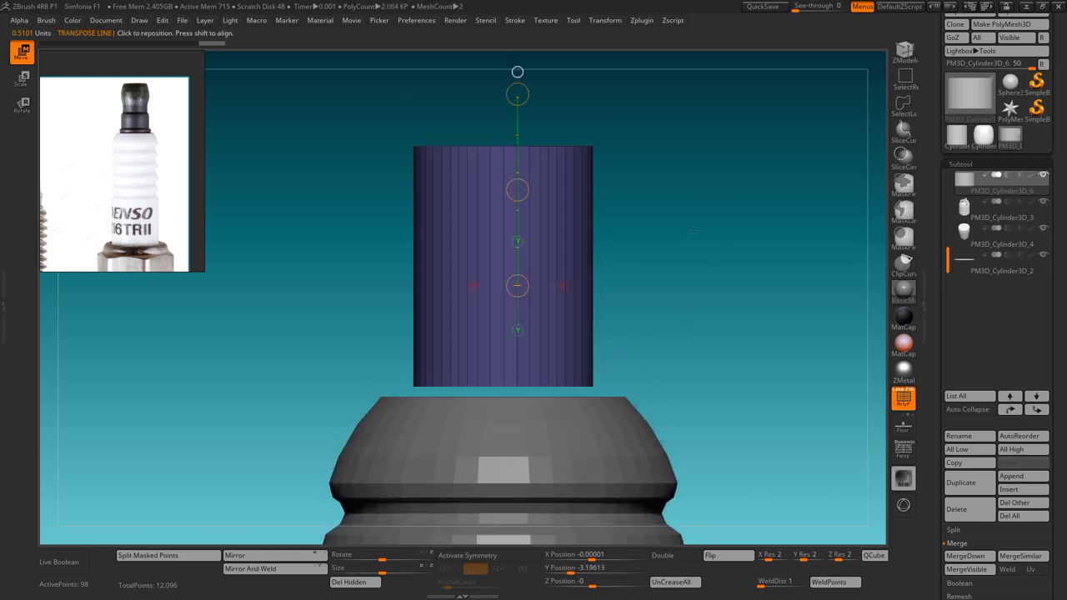
alt+drag(867, 109, 861, 61)
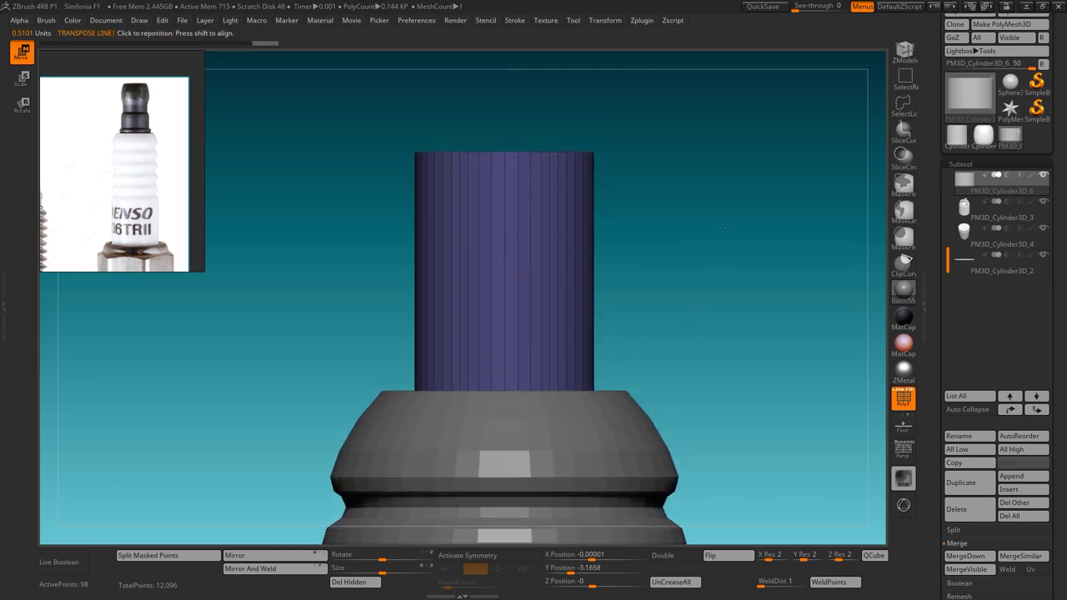
- Insert three horizontal single edge loops across the cap cylinder
click(909, 52)
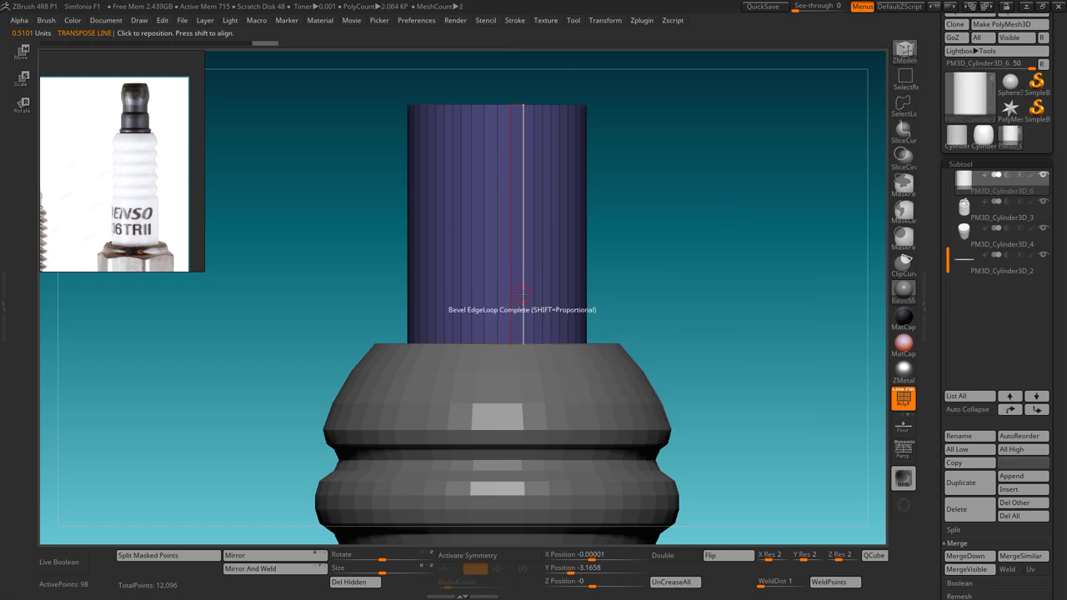
key(space)
click(467, 398)
drag(530, 309, 534, 331)
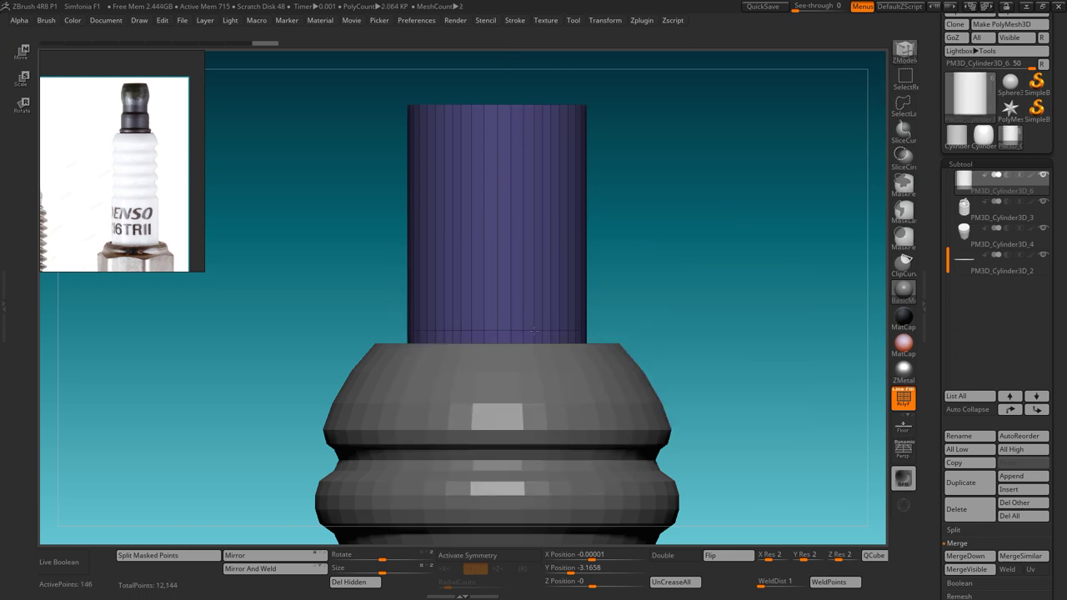
scroll(711, 320, up, 3)
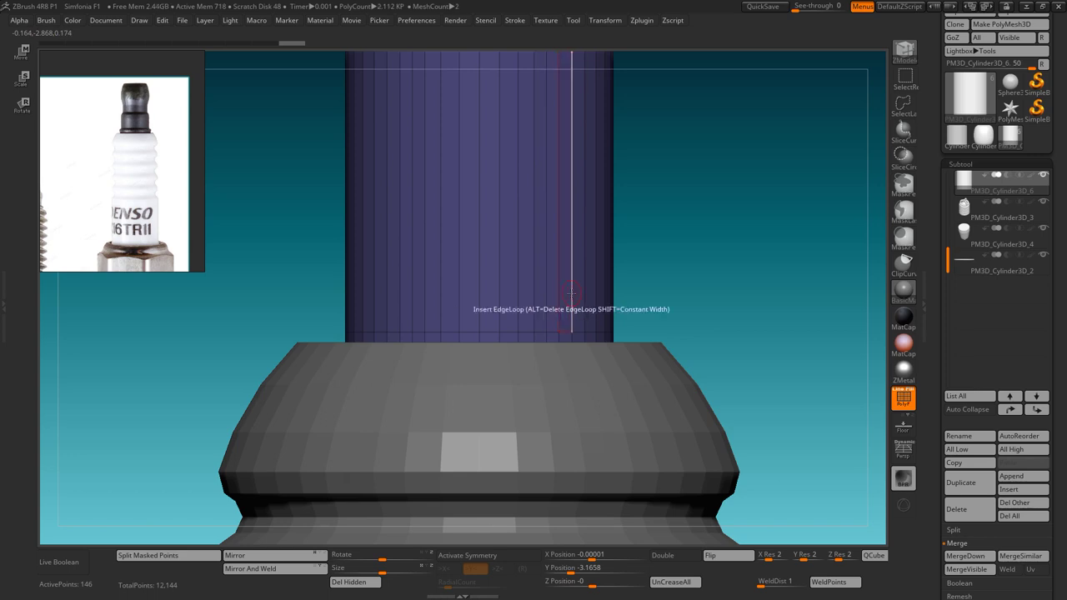
click(571, 287)
scroll(633, 295, down, 3)
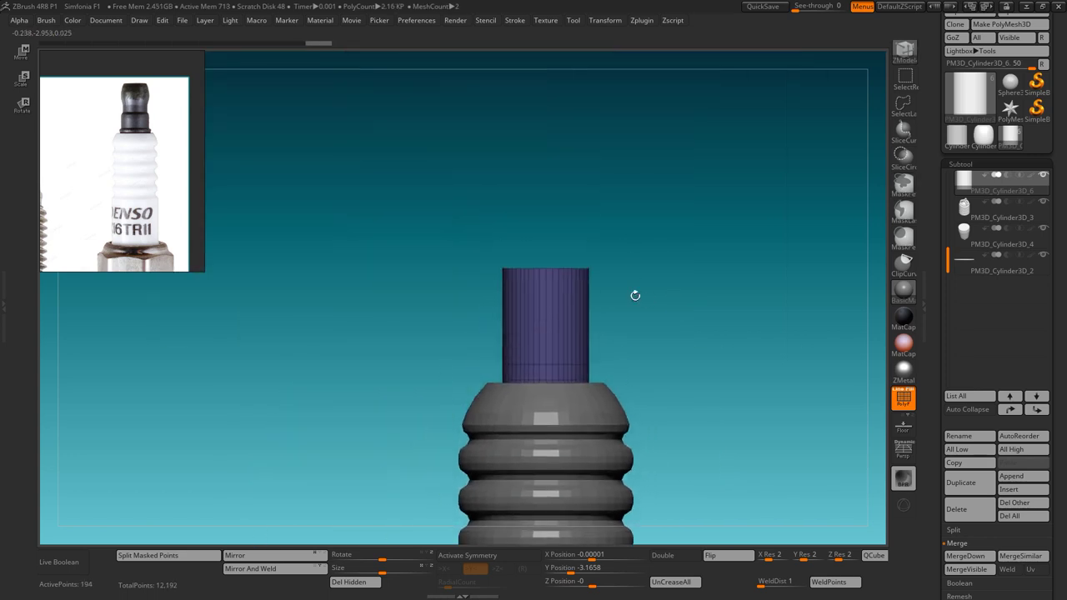
scroll(662, 323, up, 1)
click(563, 298)
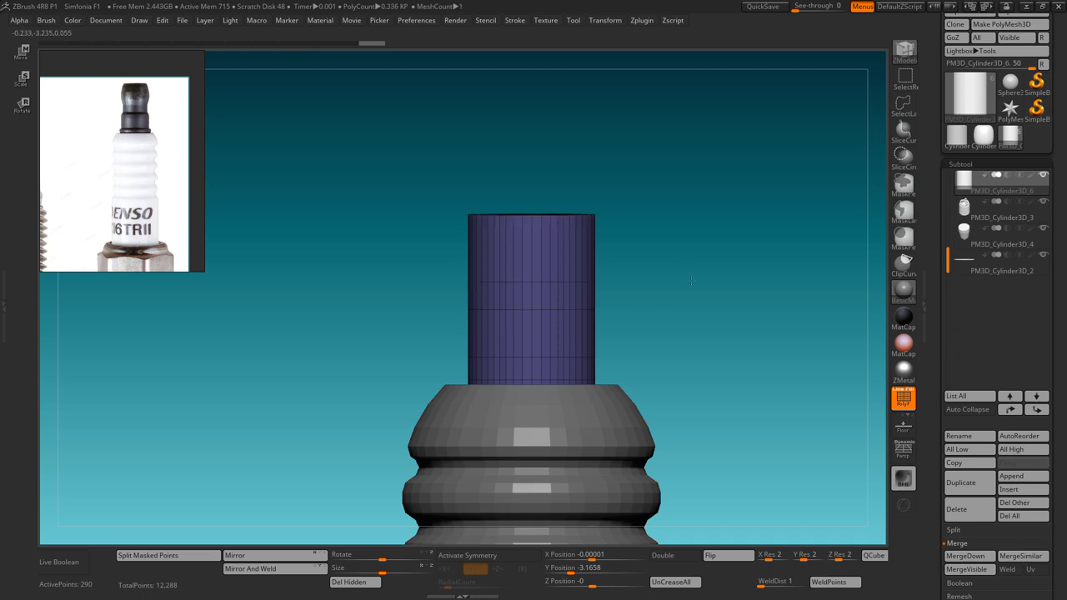
- Inset the cylinder's top cap with Extrude Polyloop to hollow it into a tube
drag(690, 281, 553, 301)
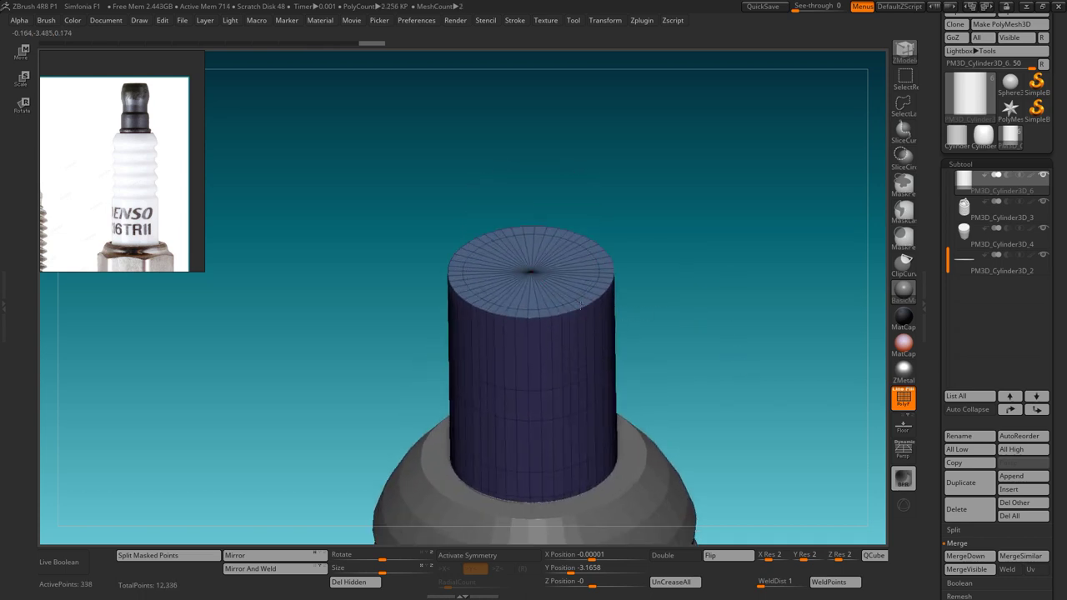
key(space)
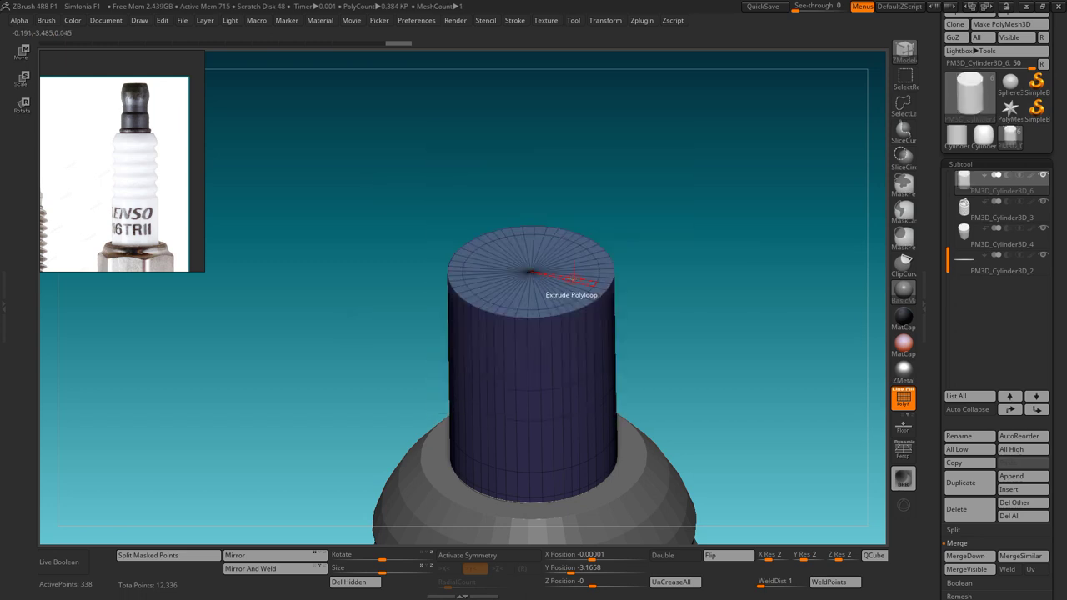
drag(573, 278, 575, 304)
drag(717, 250, 733, 393)
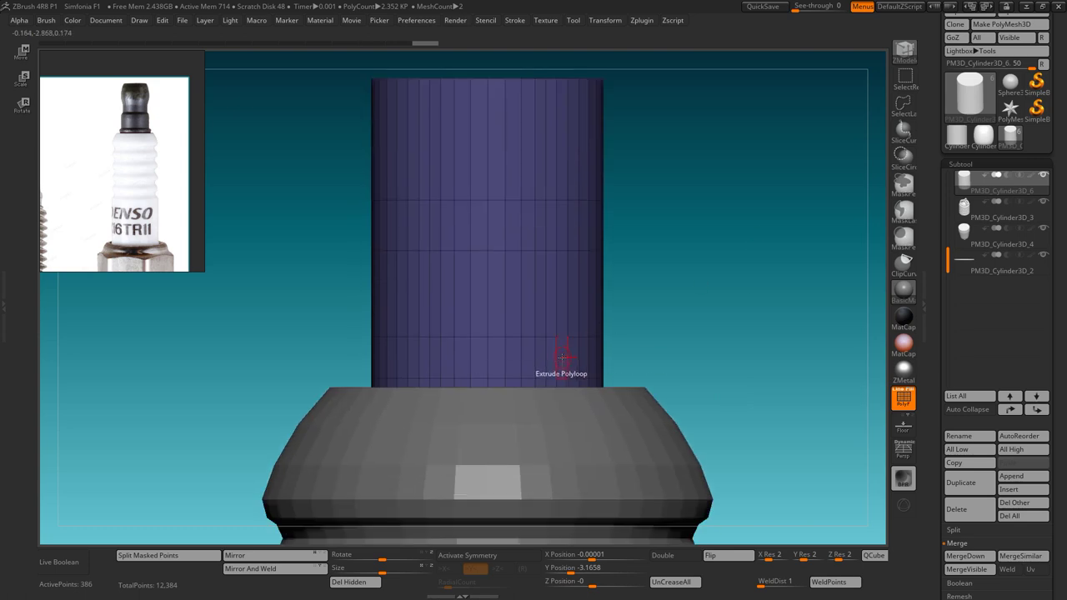
- Extrude a flange ring around the base and a band outward on the cylinder
drag(563, 354, 597, 361)
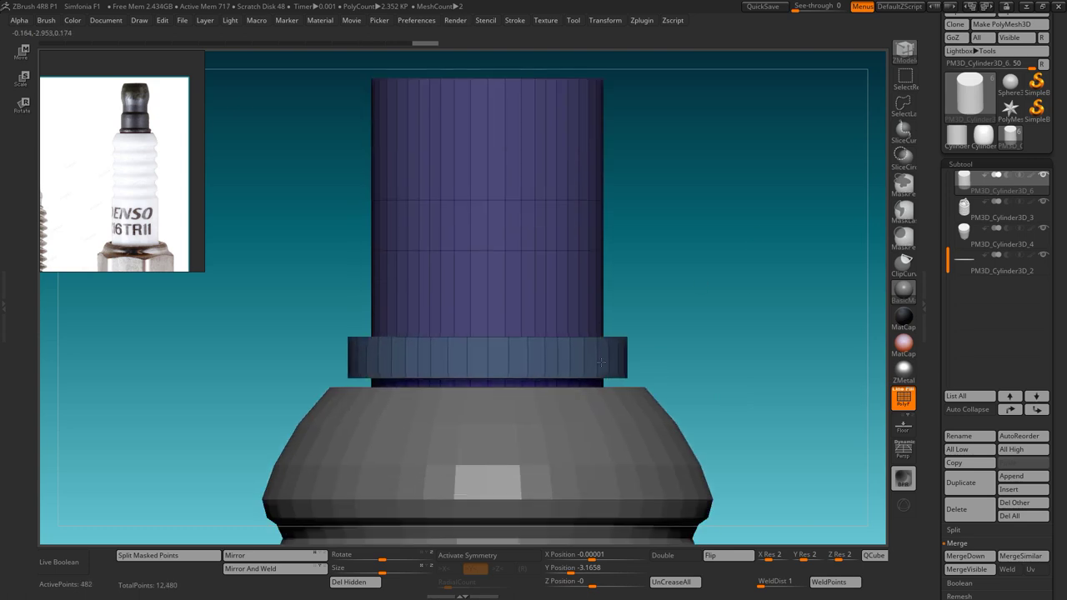
alt+drag(731, 255, 732, 360)
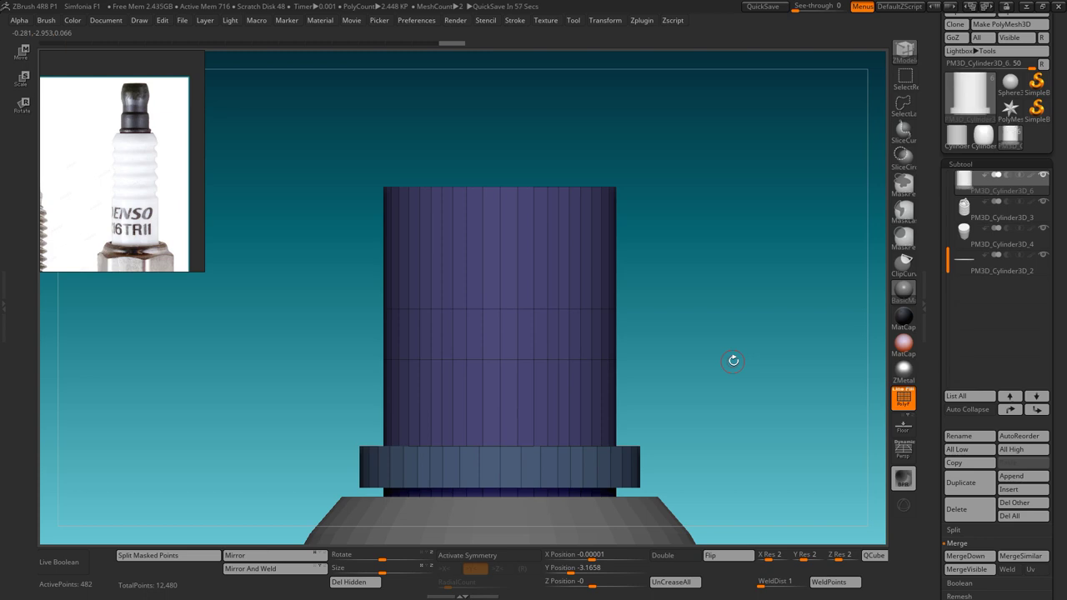
key(space)
click(541, 276)
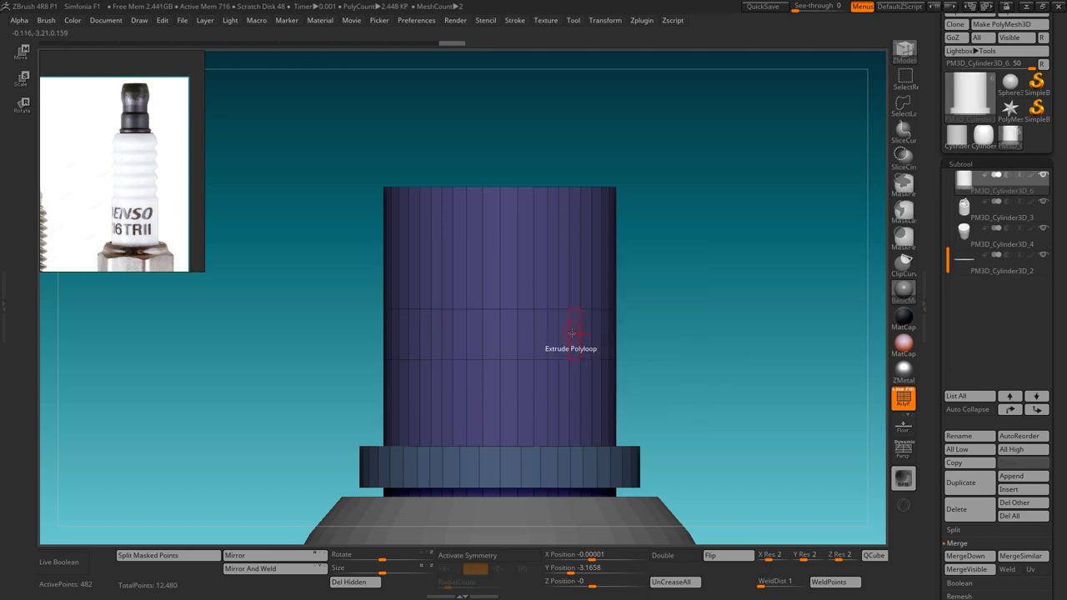
drag(570, 333, 575, 333)
mouse_move(725, 317)
mouse_down()
mouse_move(704, 379)
mouse_move(567, 407)
mouse_up()
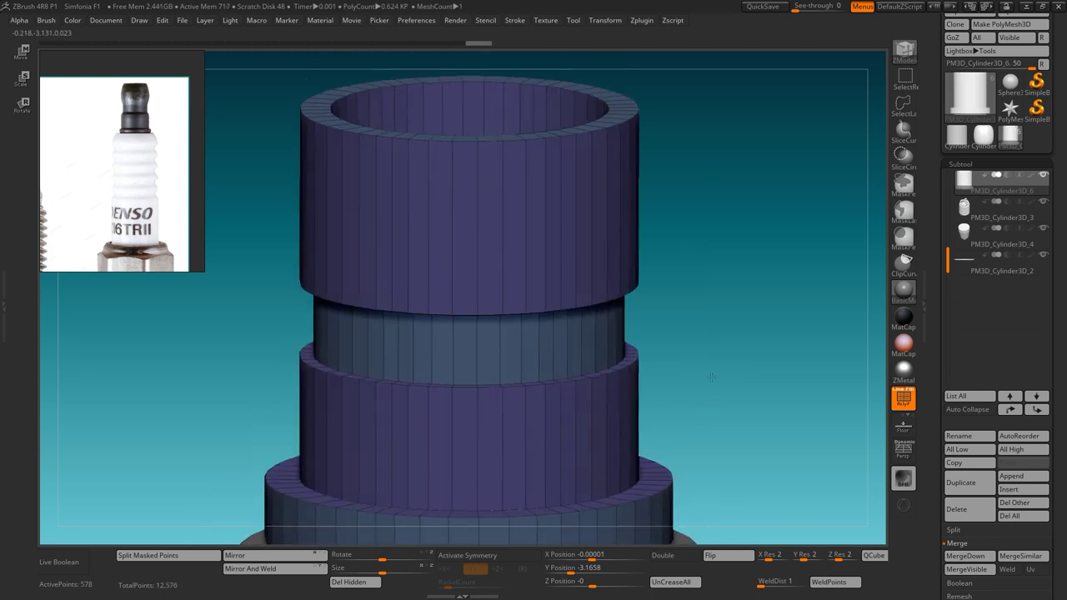
- Try edge loops in the lower and top bands, undoing both
key(space)
click(542, 276)
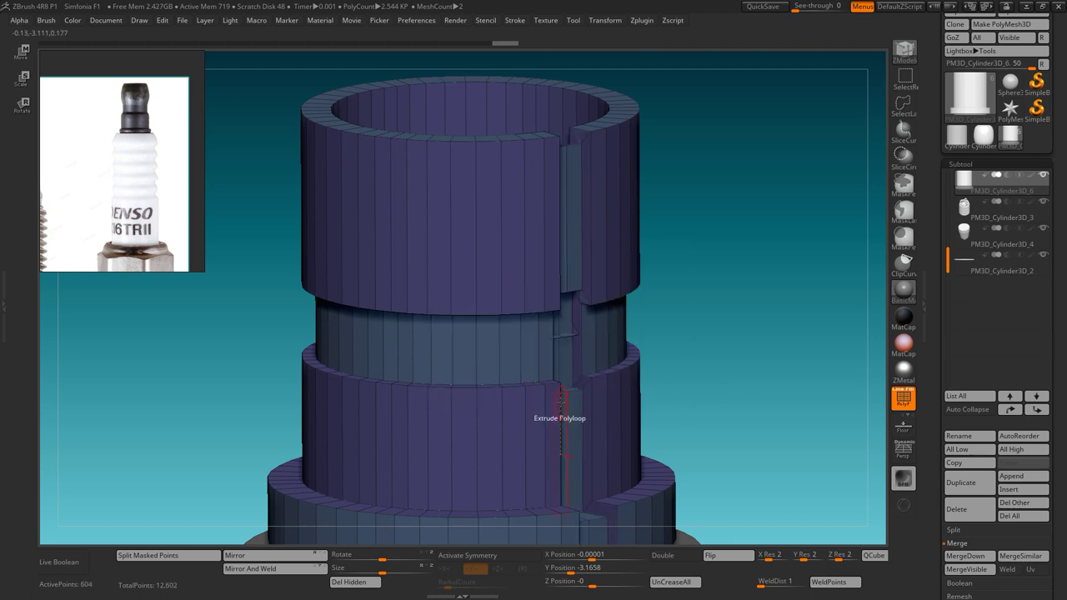
click(560, 399)
key(ctrl+z)
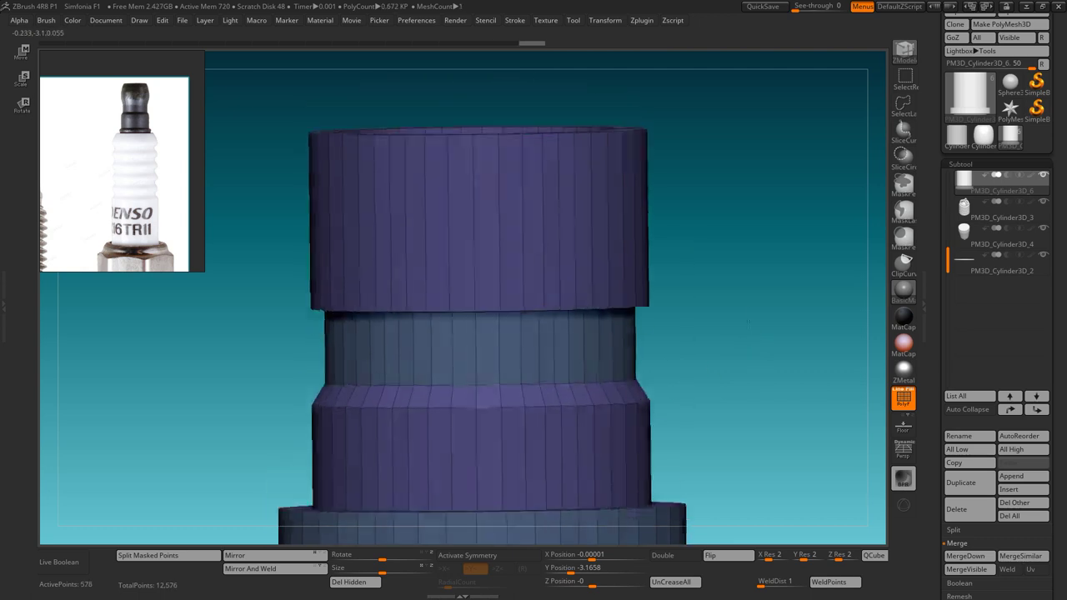
drag(717, 392, 746, 279)
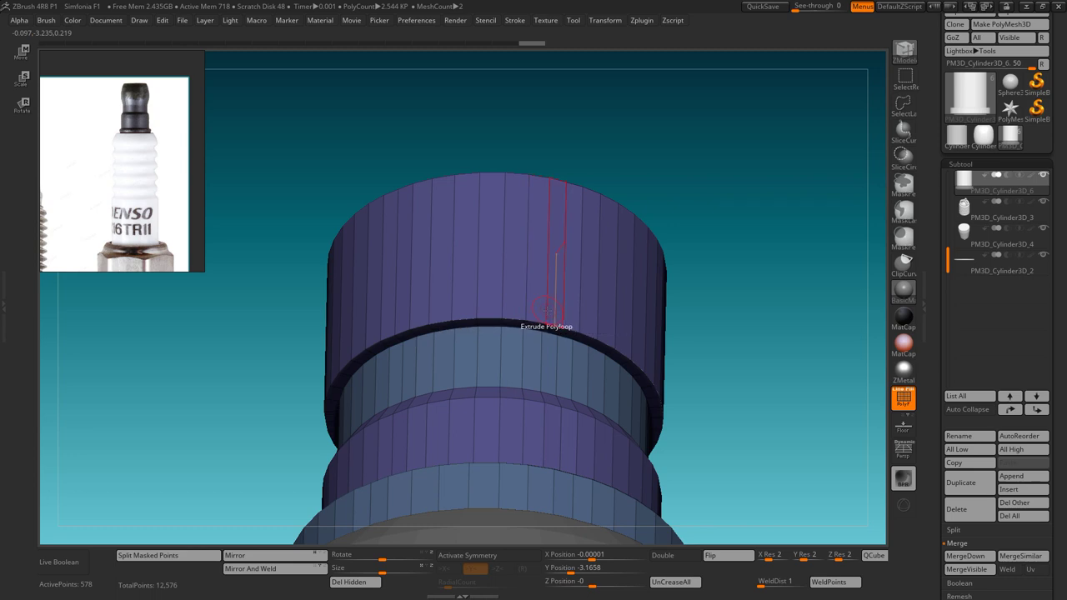
click(545, 311)
key(ctrl+z)
shift+drag(750, 334, 750, 275)
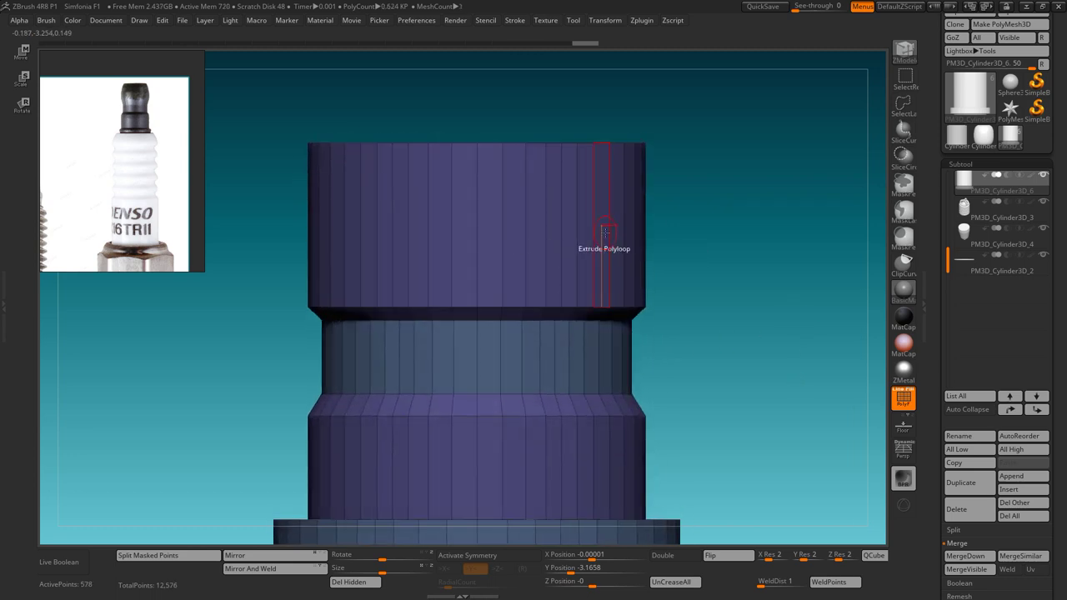
- Insert multiple edge loops to bulge the top band
key(space)
click(513, 367)
drag(609, 250, 657, 208)
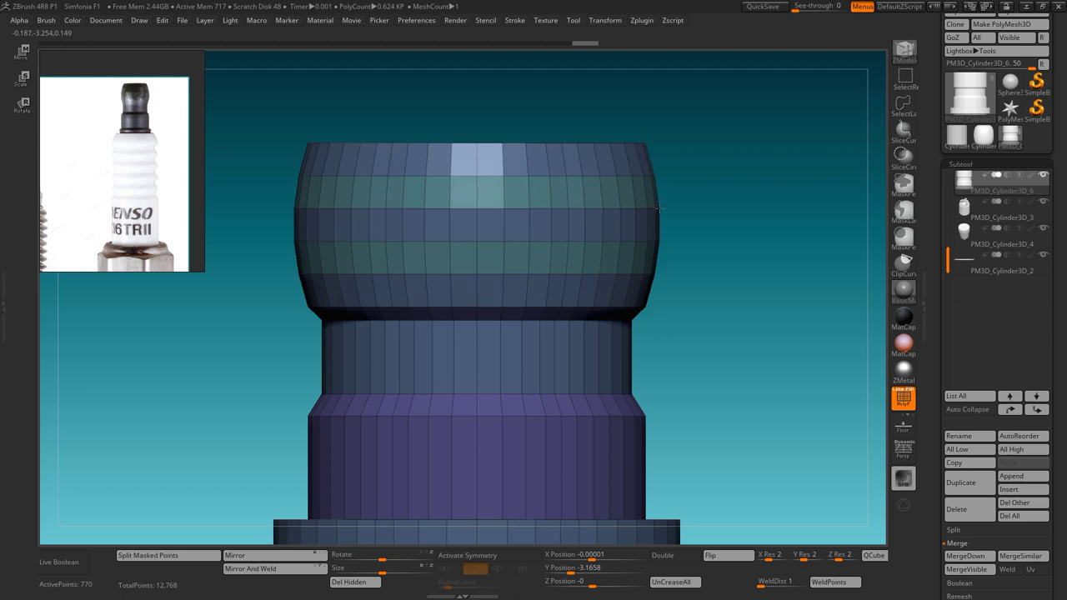
mouse_move(661, 207)
ctrl+right_down()
mouse_move(708, 235)
mouse_move(753, 311)
ctrl+right_up()
- Undo the earlier bulge and stretch the top band upward with a Transpose move
key(ctrl+z)
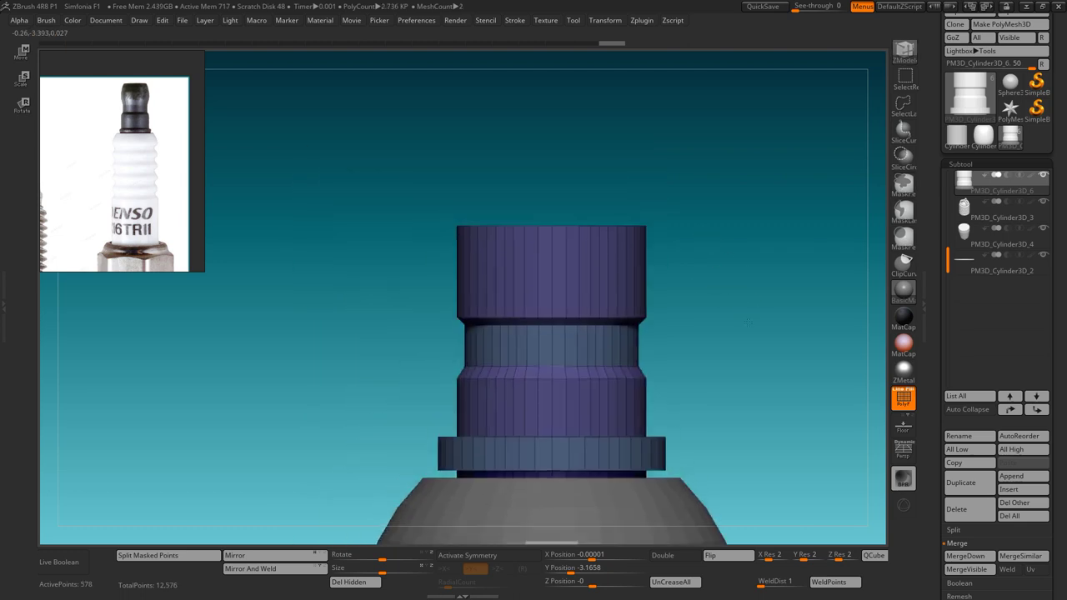
click(14, 54)
drag(572, 269, 572, 222)
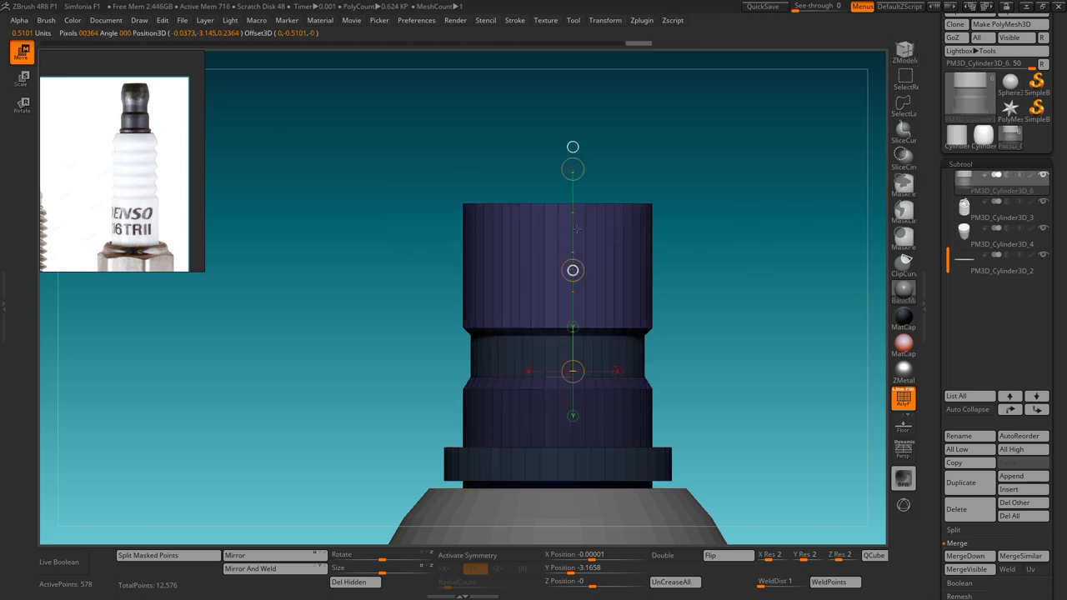
key(q)
- Insert two edge loops on the top band so it bulges into a rounded cap
key(space)
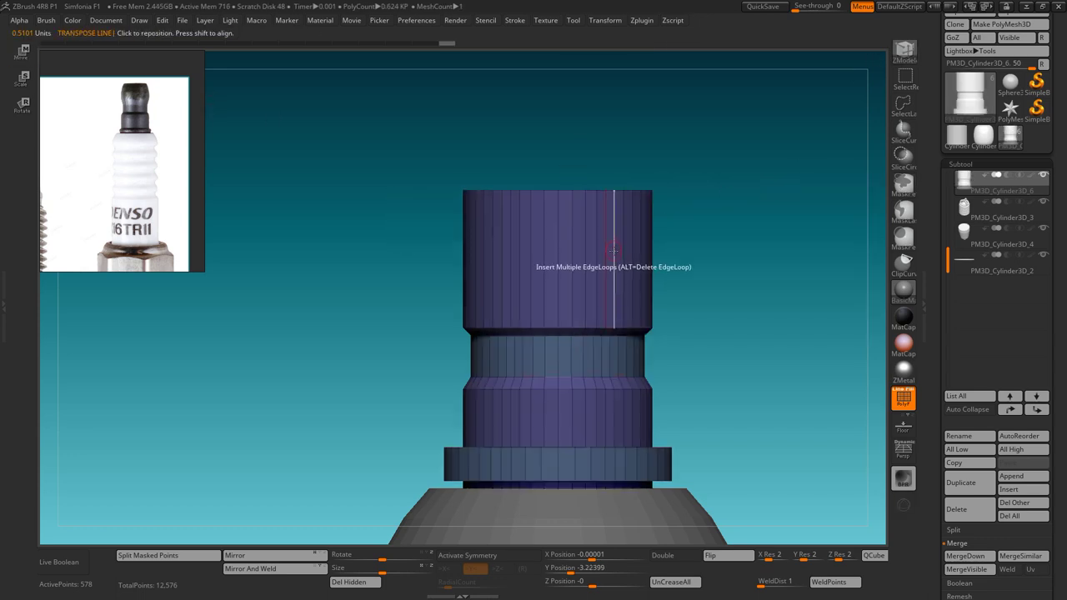
click(660, 235)
click(661, 232)
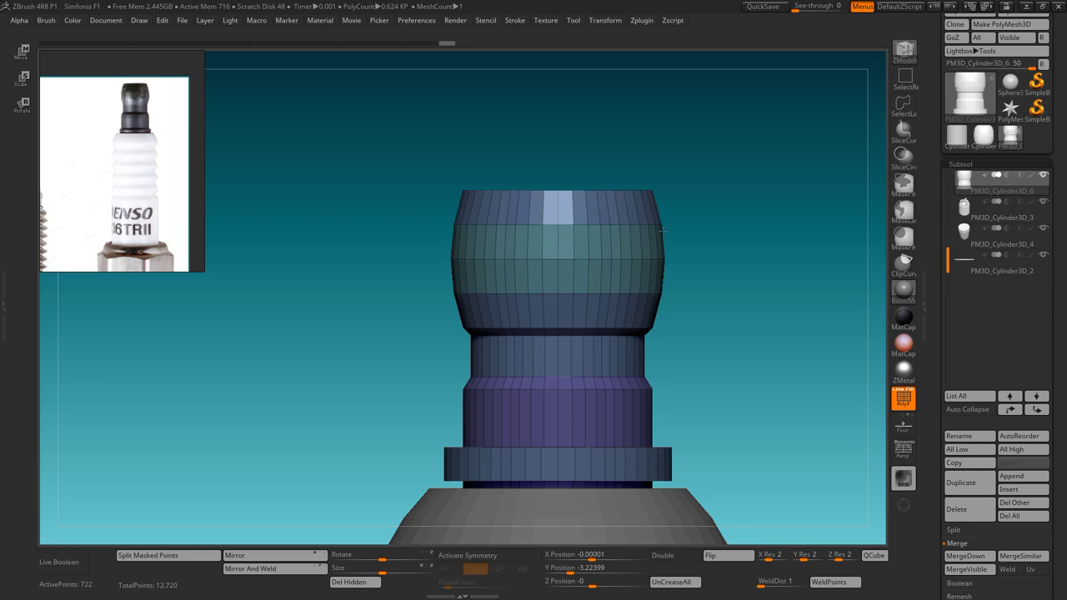
key(ctrl+z)
key(ctrl+z)
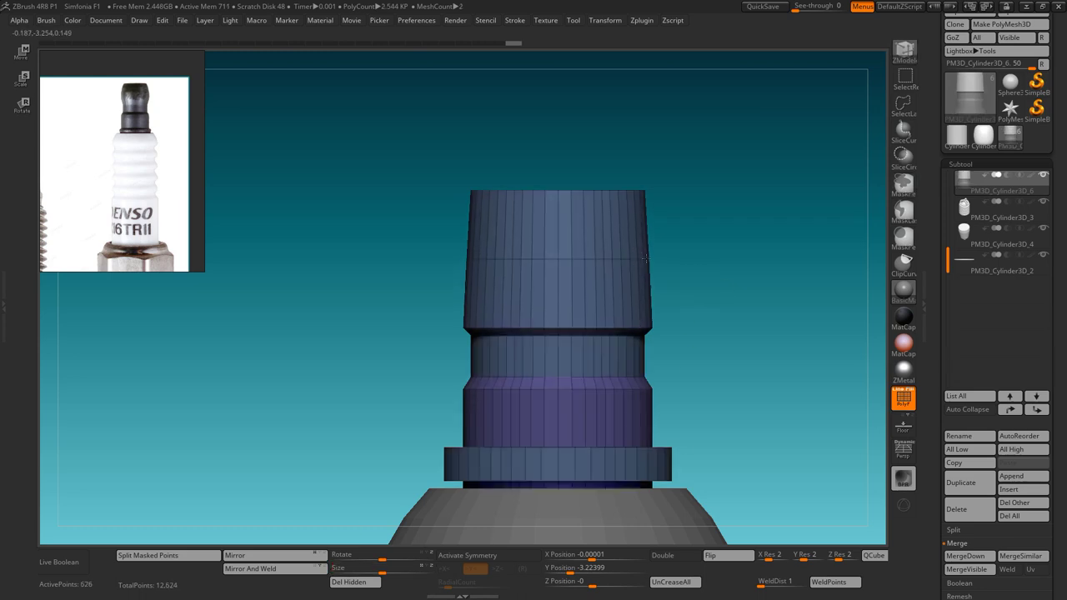
click(670, 241)
click(673, 240)
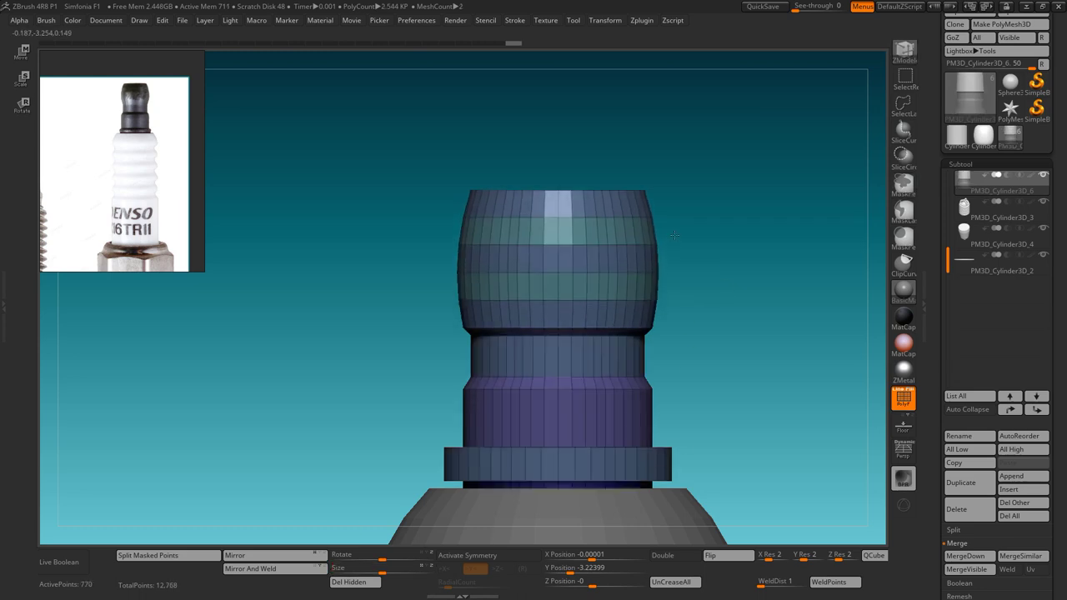
- Add edge loops to the lower flange ring with a different edge action
alt+right_drag(683, 243, 621, 304)
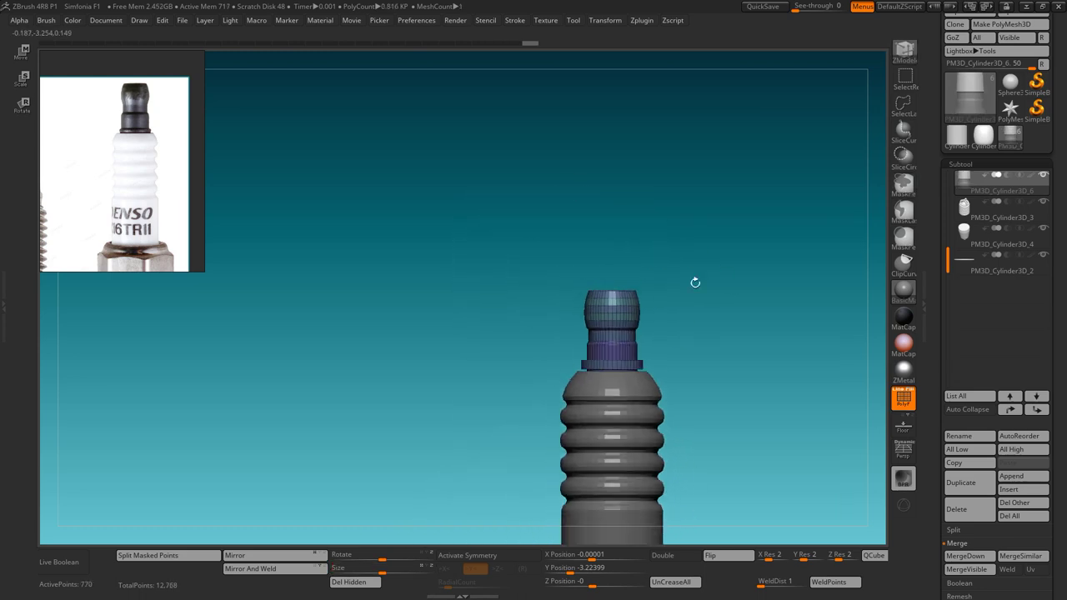
key(space)
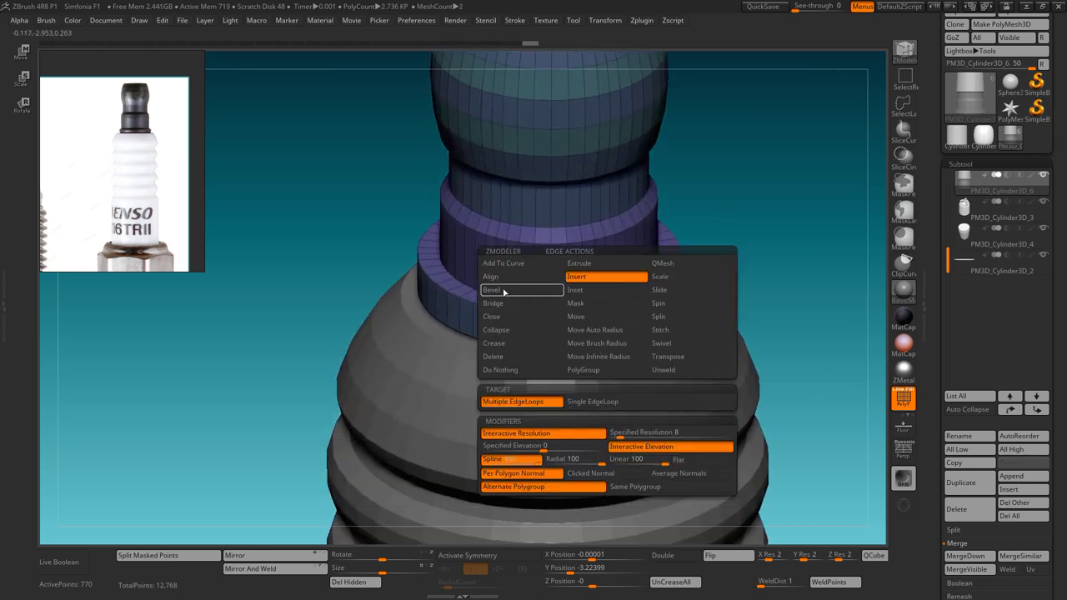
click(511, 400)
click(611, 311)
mouse_move(611, 311)
alt+right_down()
mouse_move(621, 346)
mouse_move(623, 338)
alt+right_up()
click(621, 346)
- Bevel the flange ring's edge with extra loops to soften it
key(space)
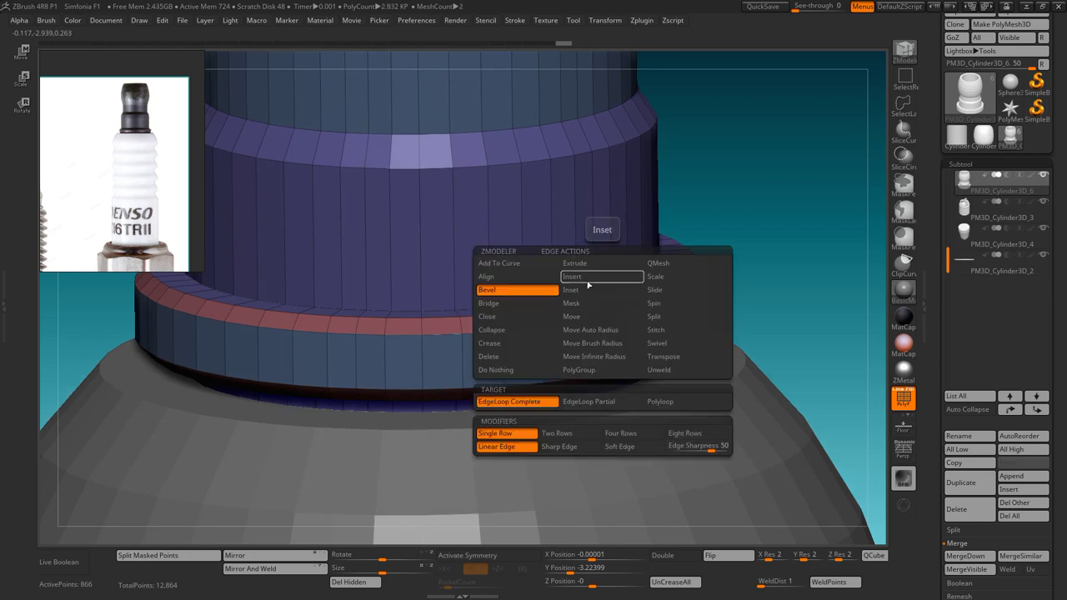
click(598, 301)
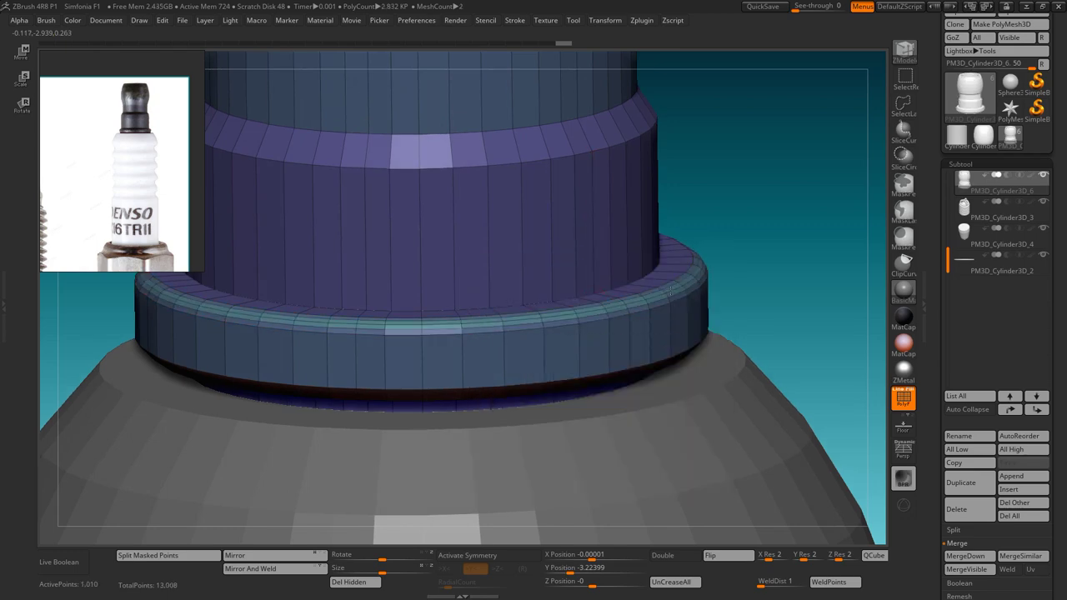
click(669, 303)
mouse_move(633, 283)
right_down()
mouse_move(609, 369)
mouse_move(580, 385)
right_up()
- Frame the complete spark plug, stand it upright, and turn off the PolyF wireframe
key(f)
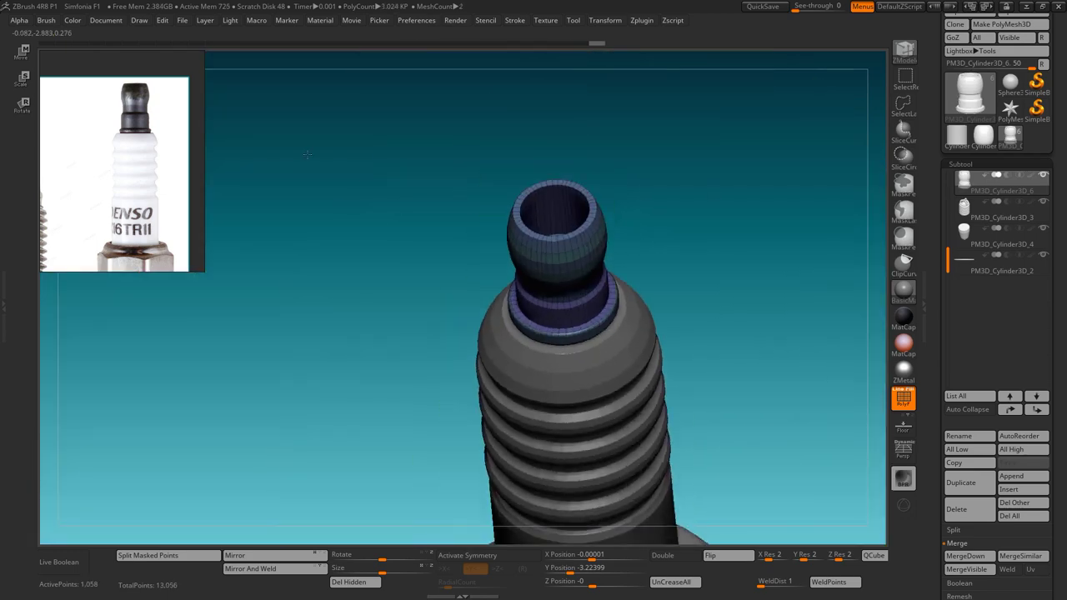
shift+right_drag(574, 291, 826, 412)
key(shift+f)
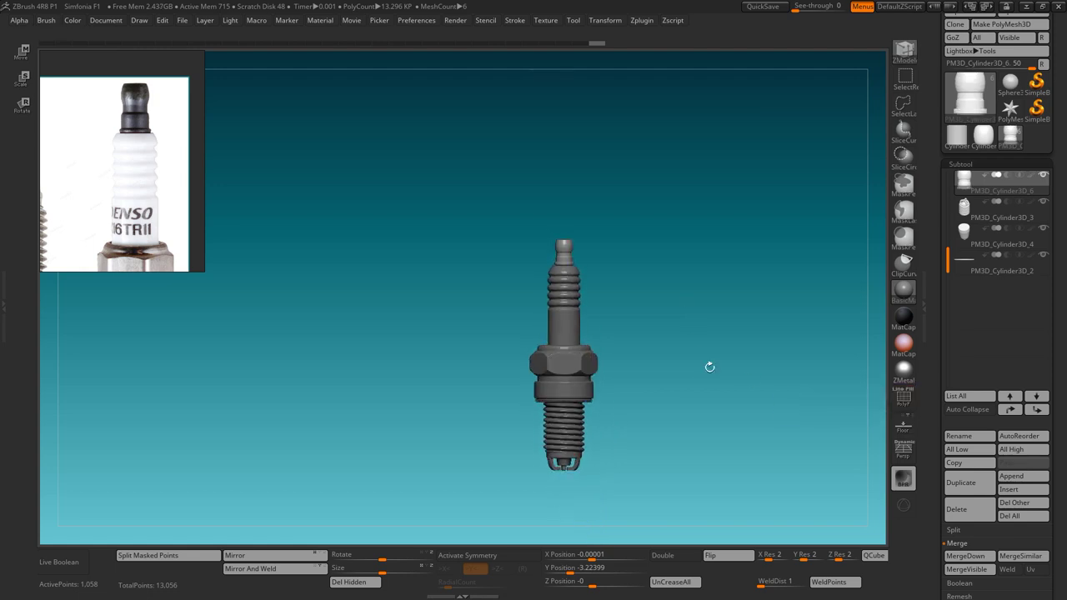
mouse_move(708, 364)
right_down()
mouse_move(526, 283)
mouse_move(598, 395)
mouse_move(625, 350)
mouse_move(658, 350)
right_up()
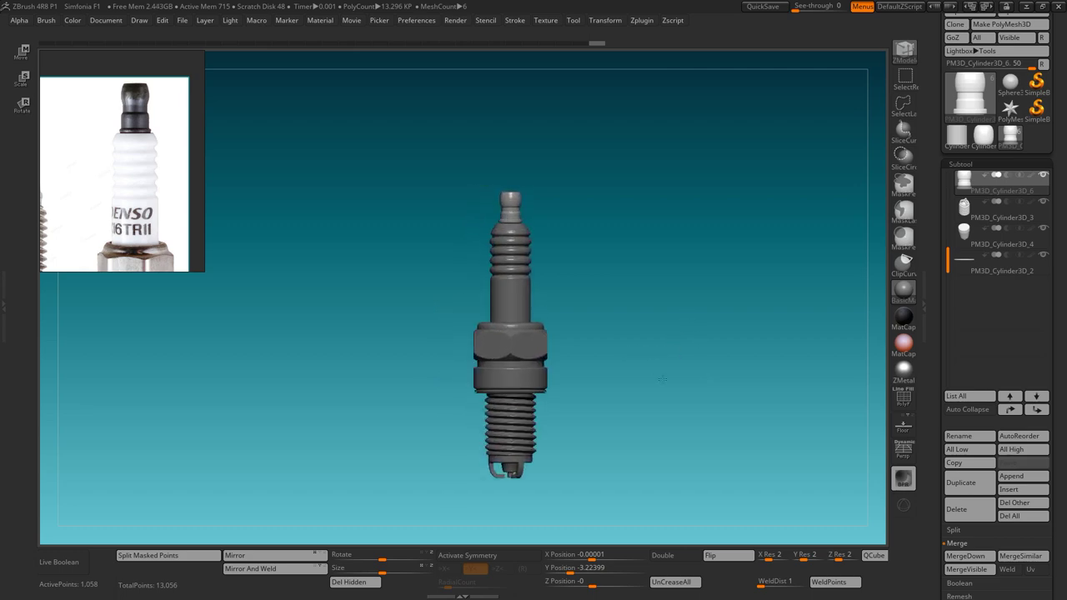